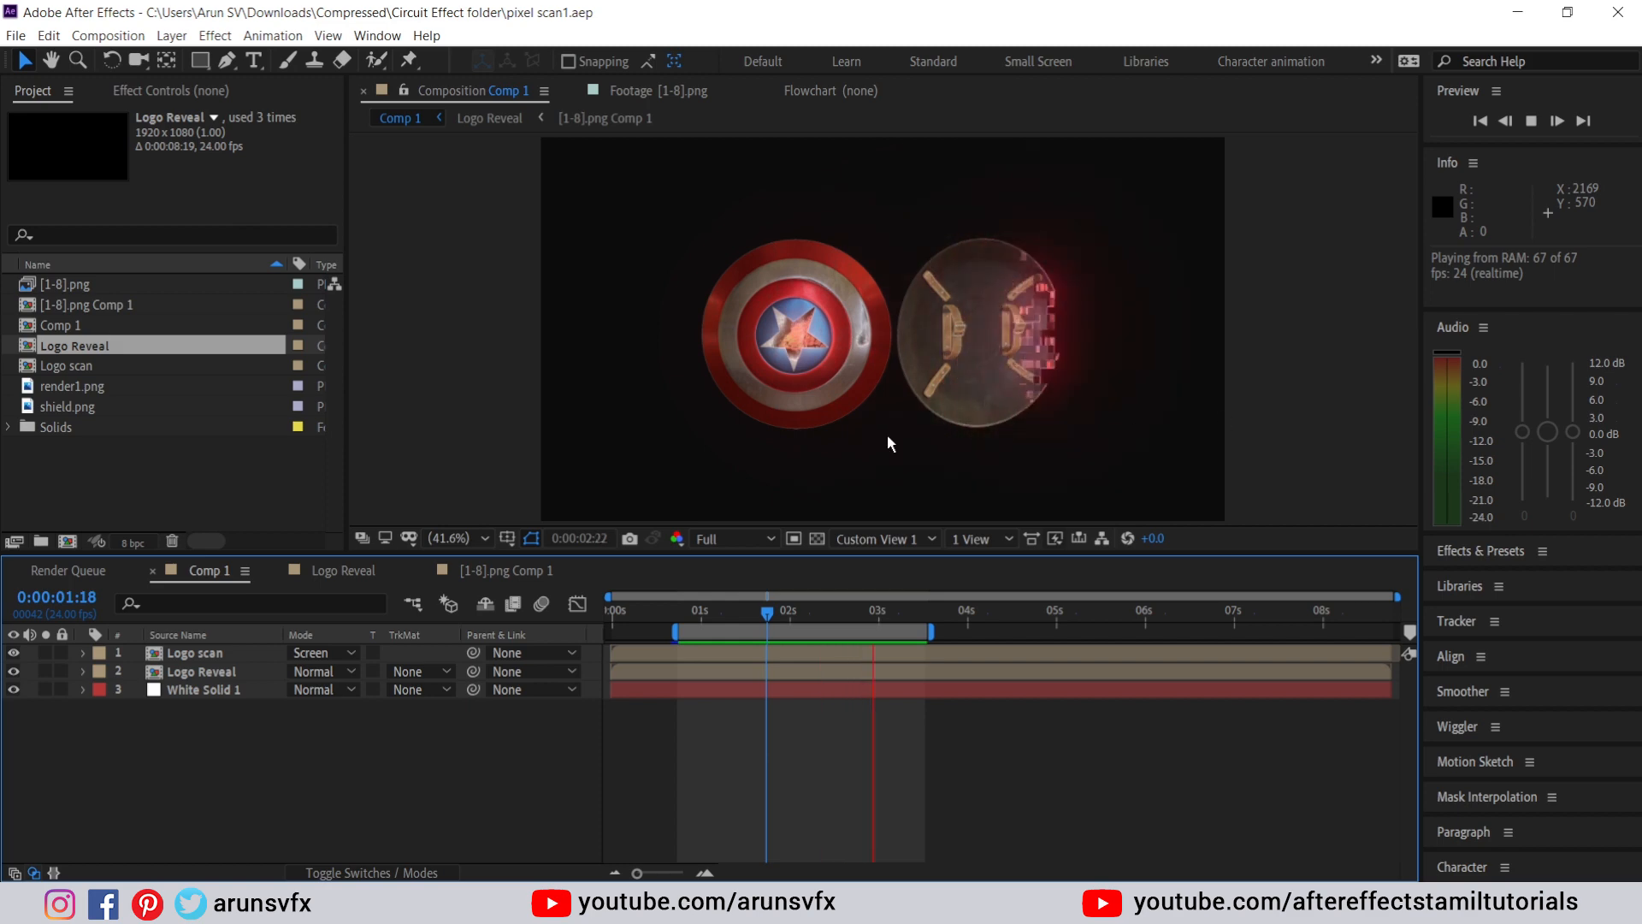
- Start a new project and import 1.png as footage with the PNG Sequence option enabled
{"action": "left_click", "coordinate": [766, 613]}
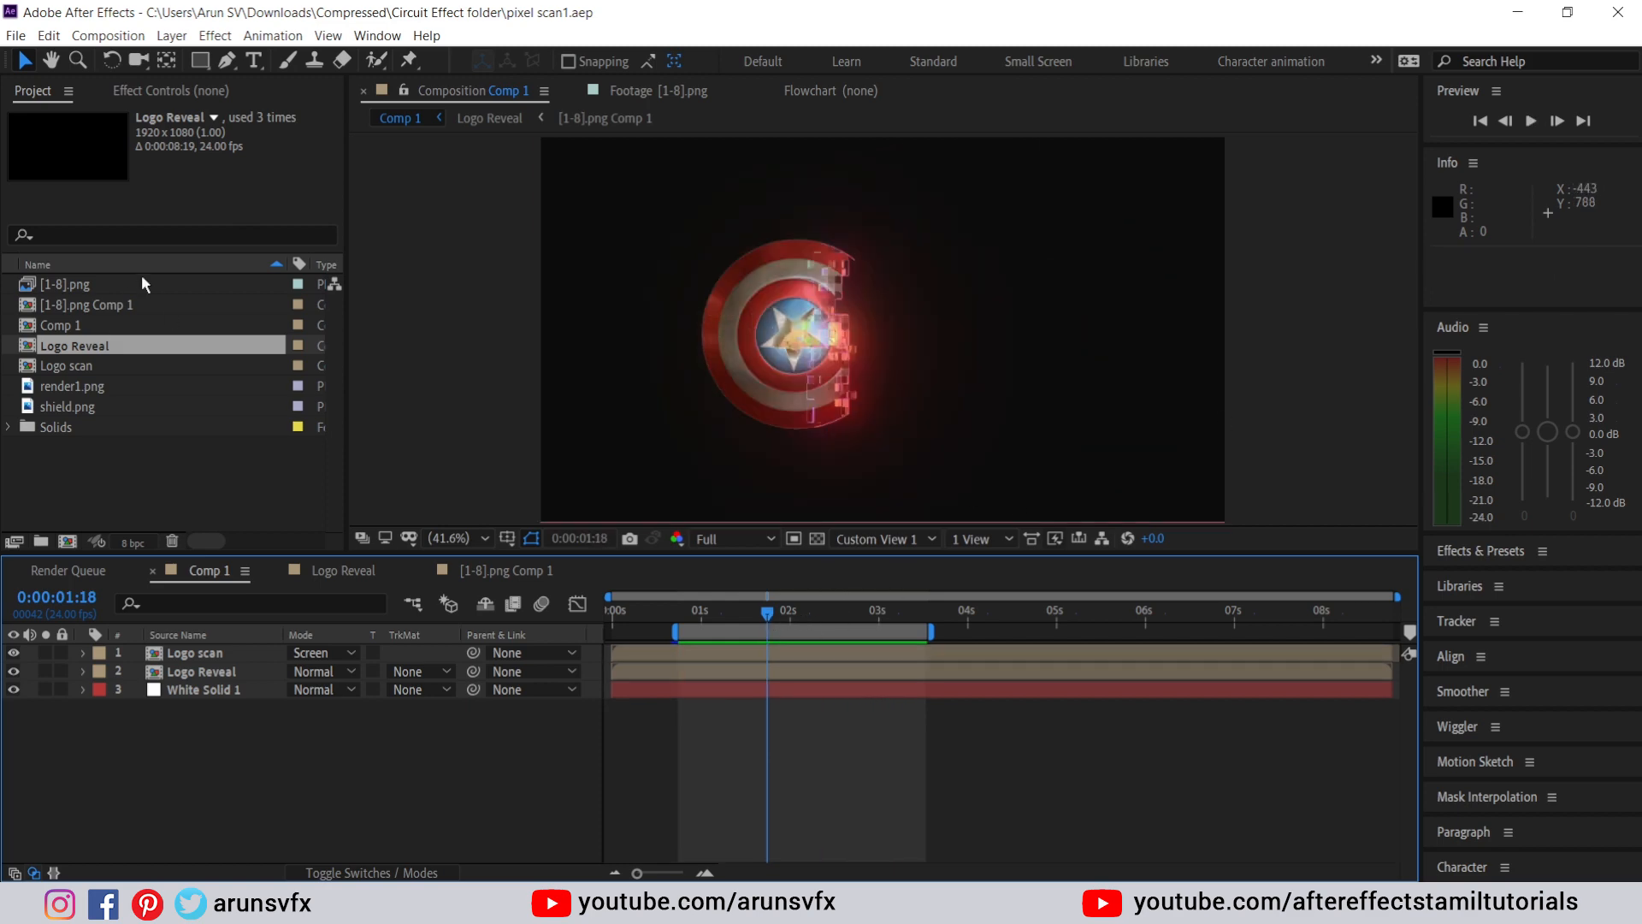
{"action": "left_click", "coordinate": [16, 35]}
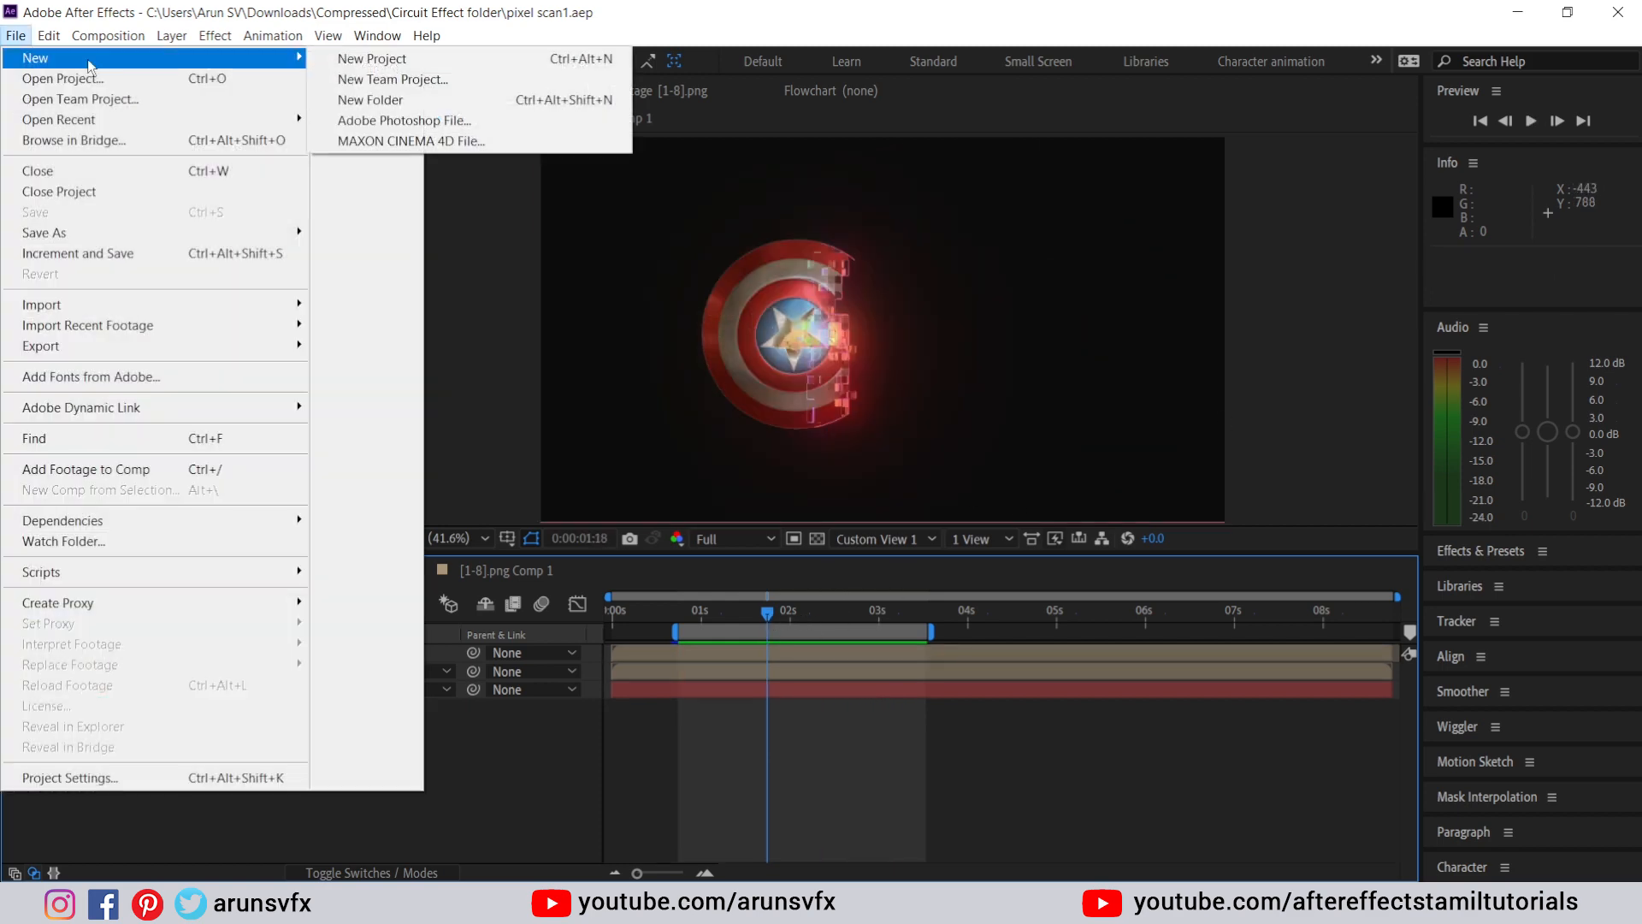
{"action": "mouse_move", "coordinate": [328, 35]}
{"action": "mouse_move", "coordinate": [17, 35]}
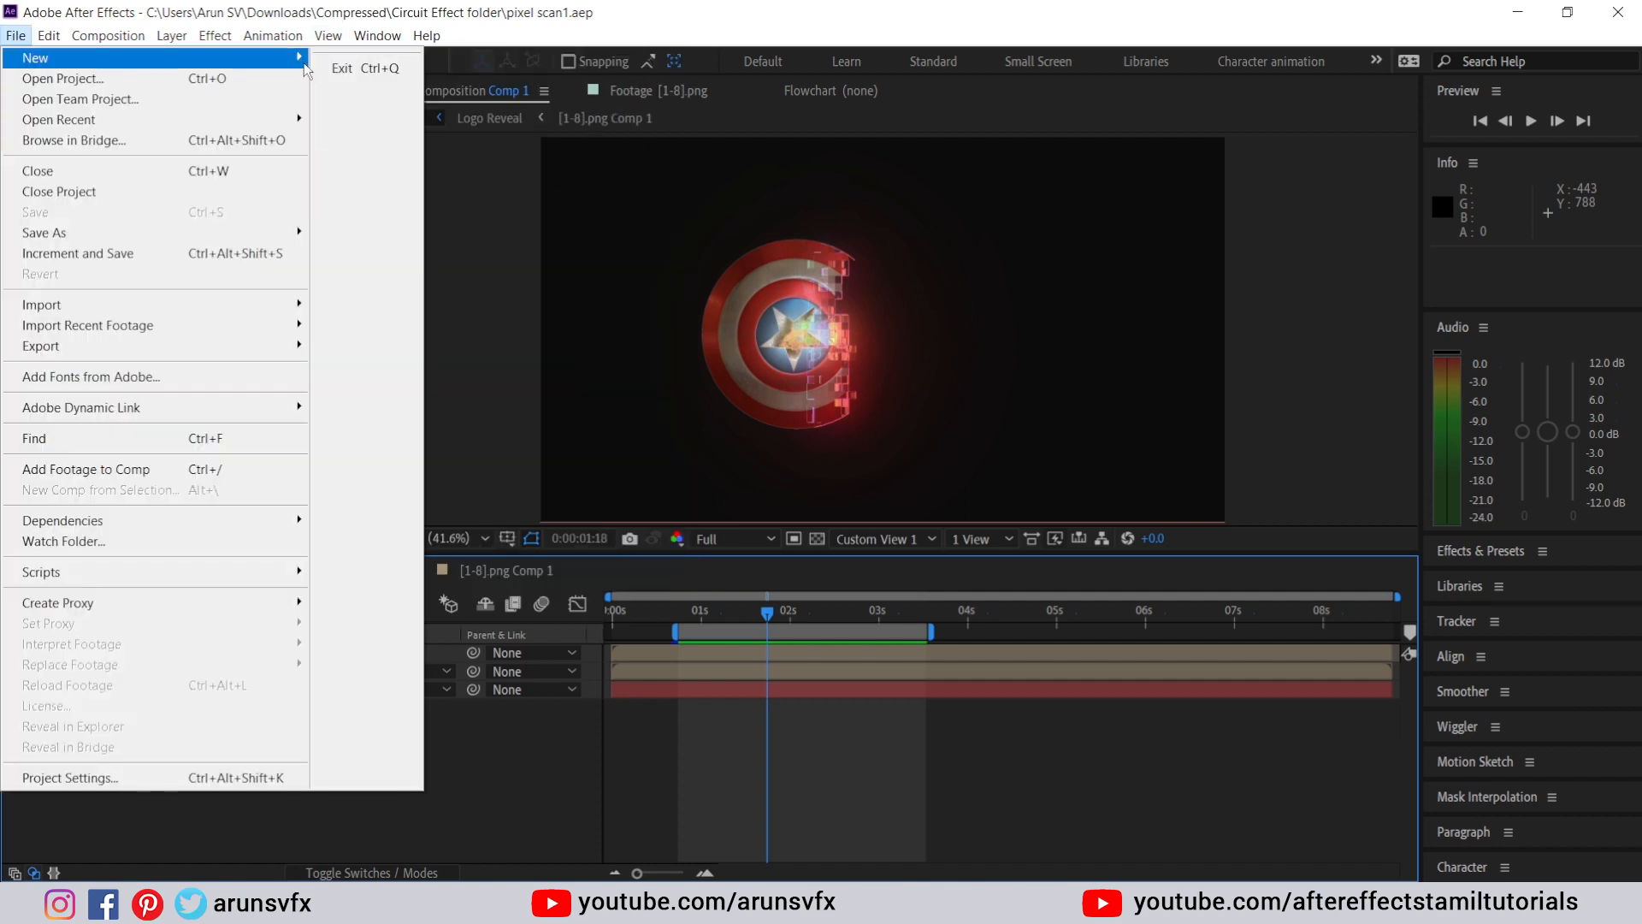
{"action": "left_click", "coordinate": [331, 61]}
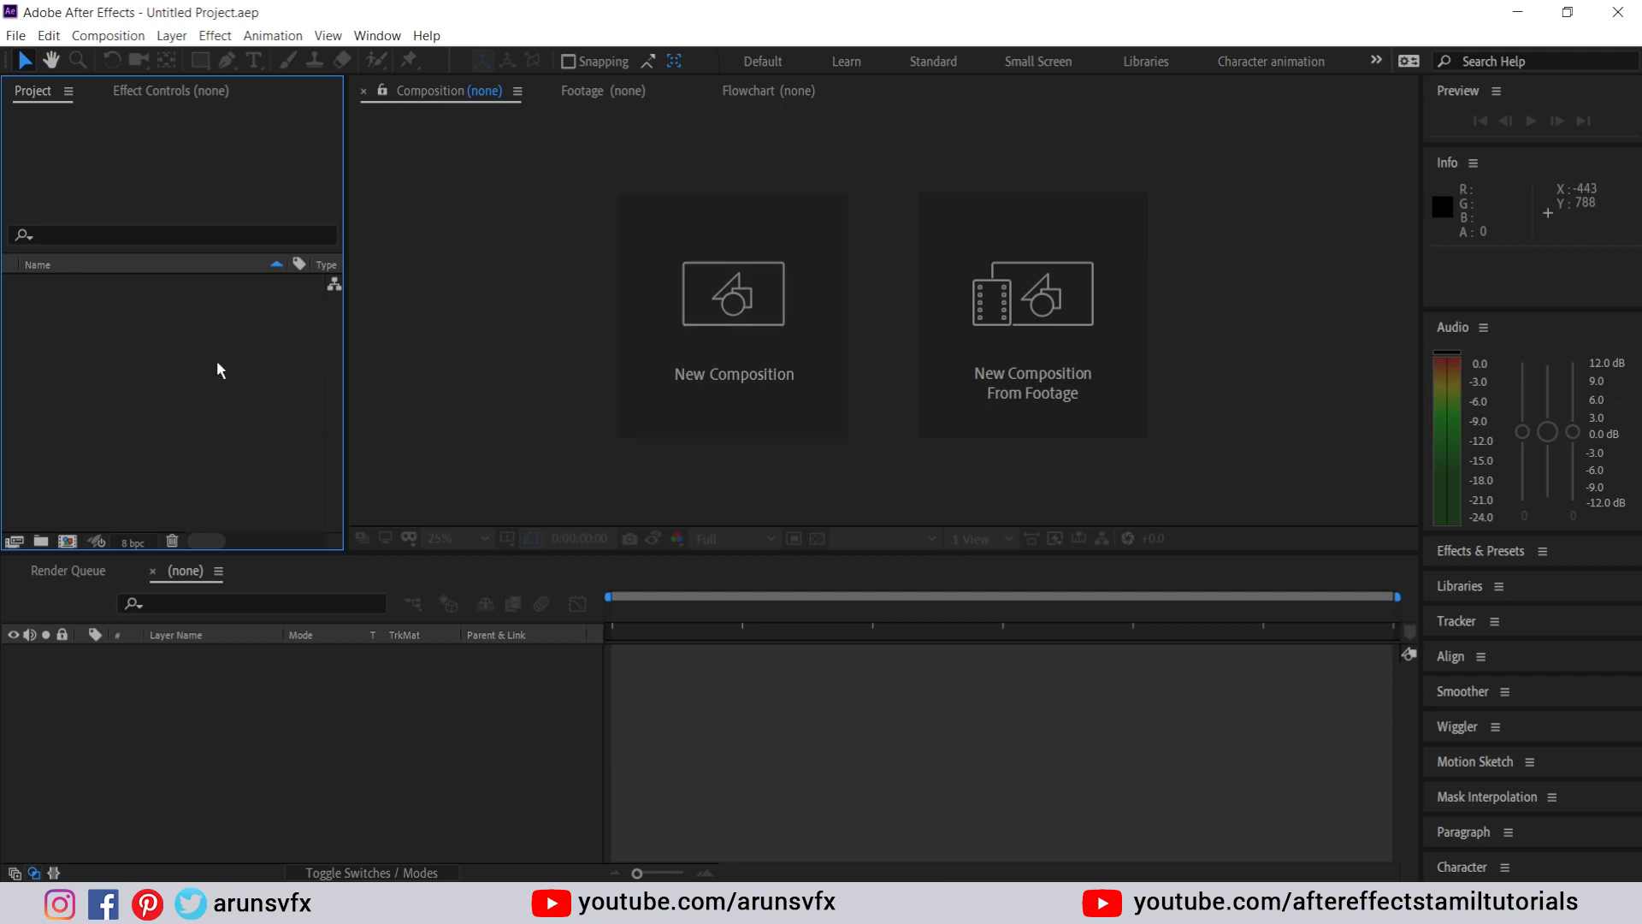
{"action": "double_click", "coordinate": [146, 400]}
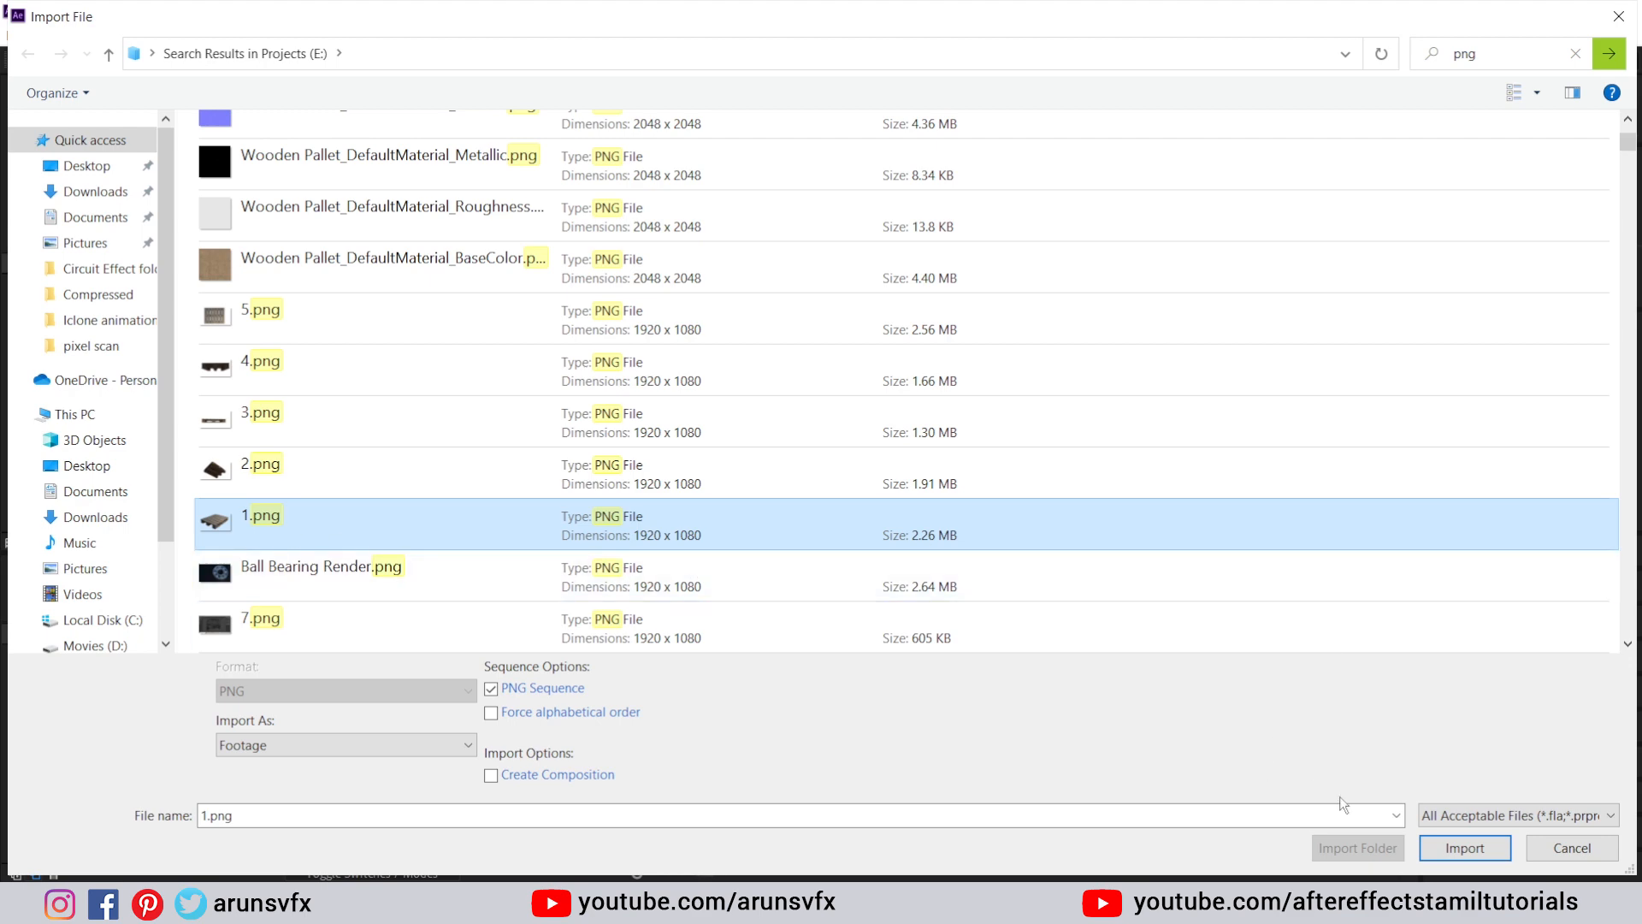
{"action": "left_click", "coordinate": [1456, 851]}
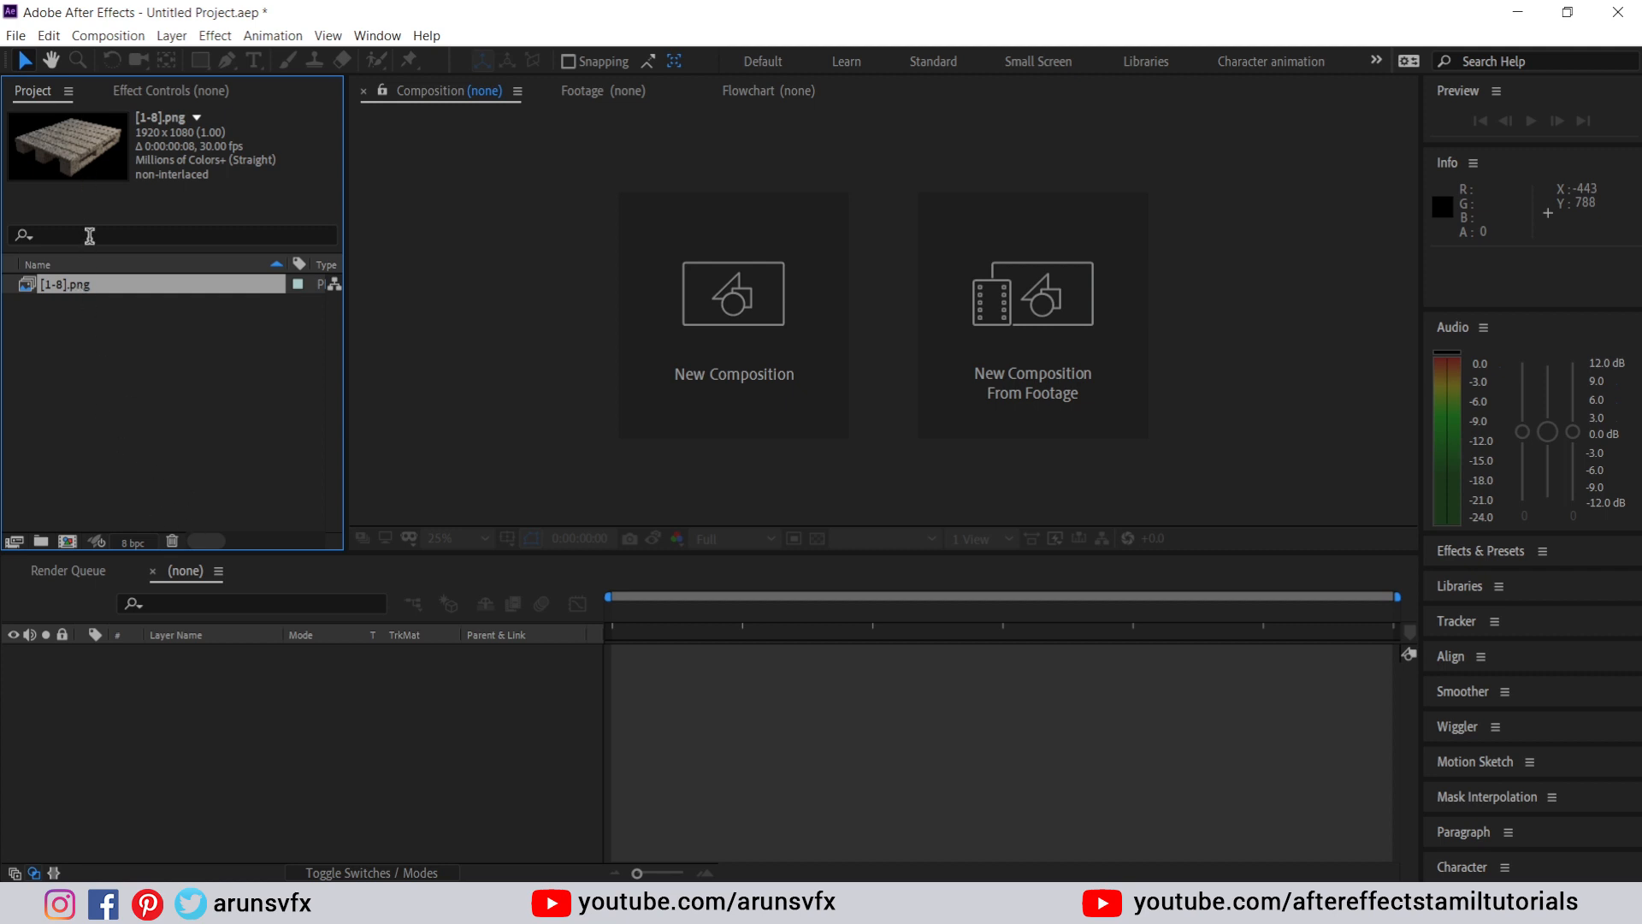
- Create composition Comp 1 with the HDTV 1080 24 preset and a duration of 0:00:08:19, and add the [1-8].png footage as a layer
{"action": "left_click", "coordinate": [67, 541]}
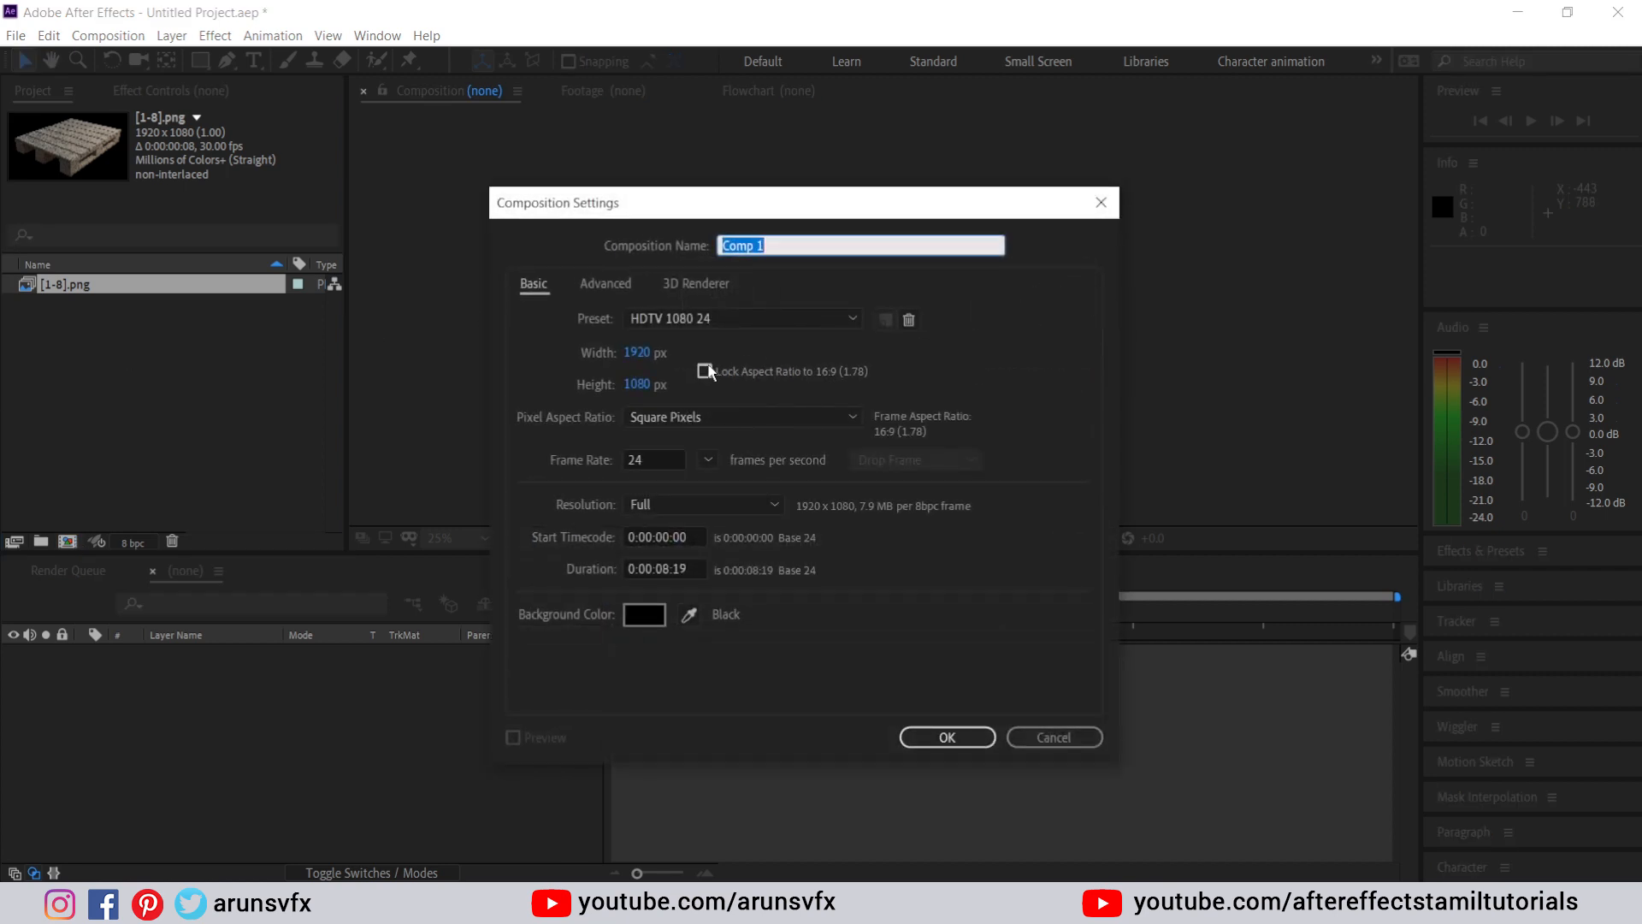
{"action": "left_click", "coordinate": [695, 320]}
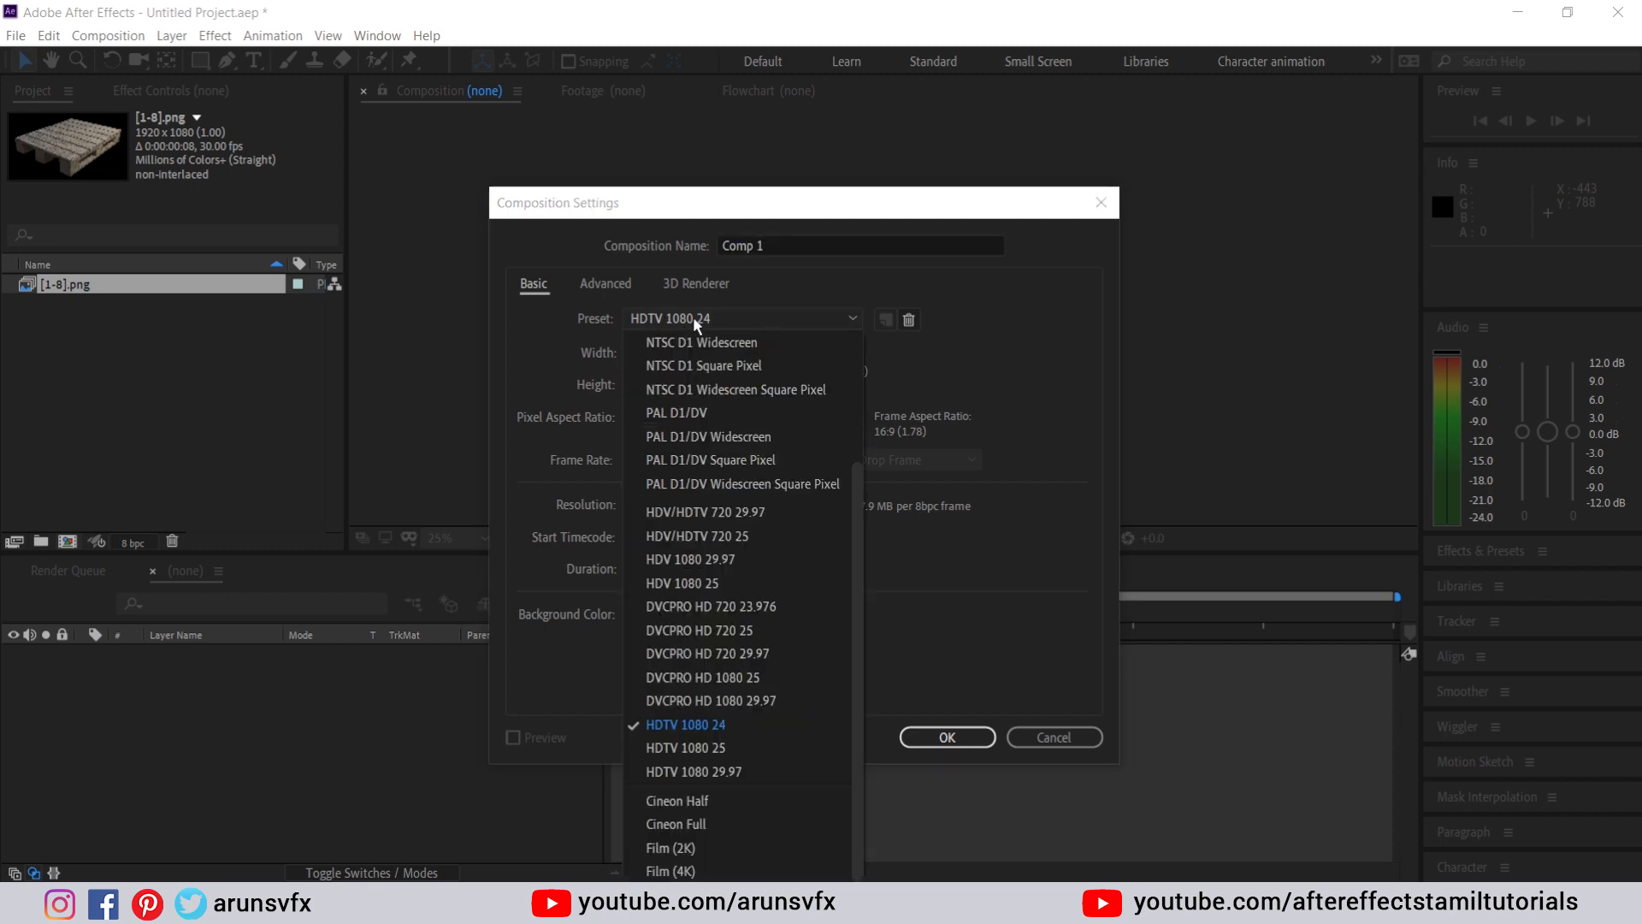
{"action": "left_click", "coordinate": [695, 320]}
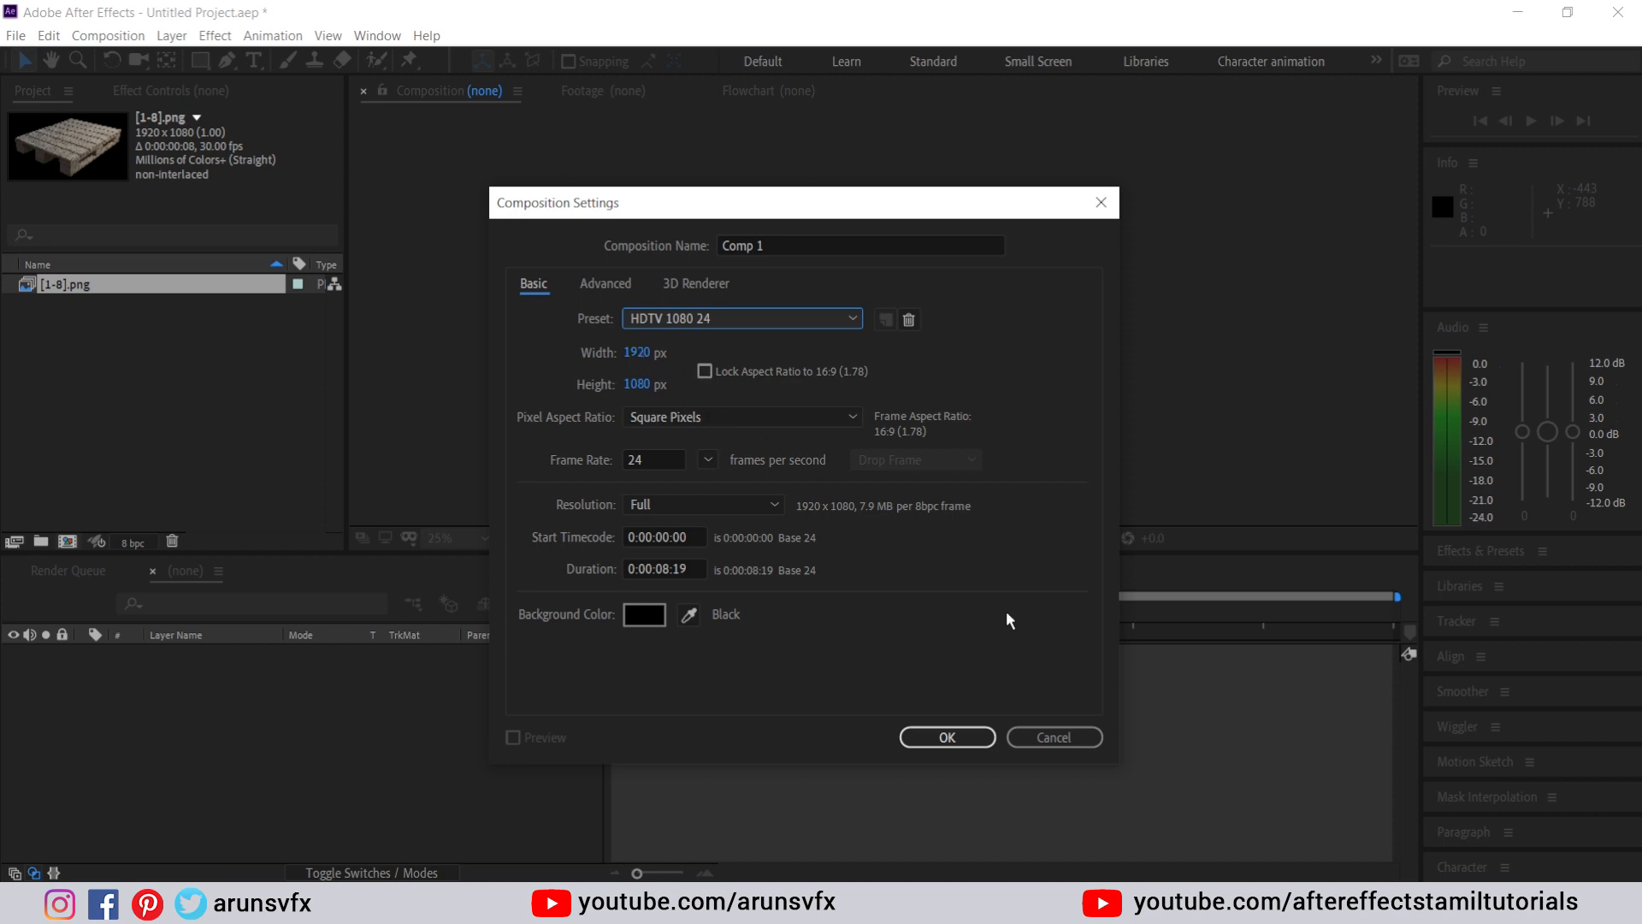
{"action": "left_click", "coordinate": [931, 737]}
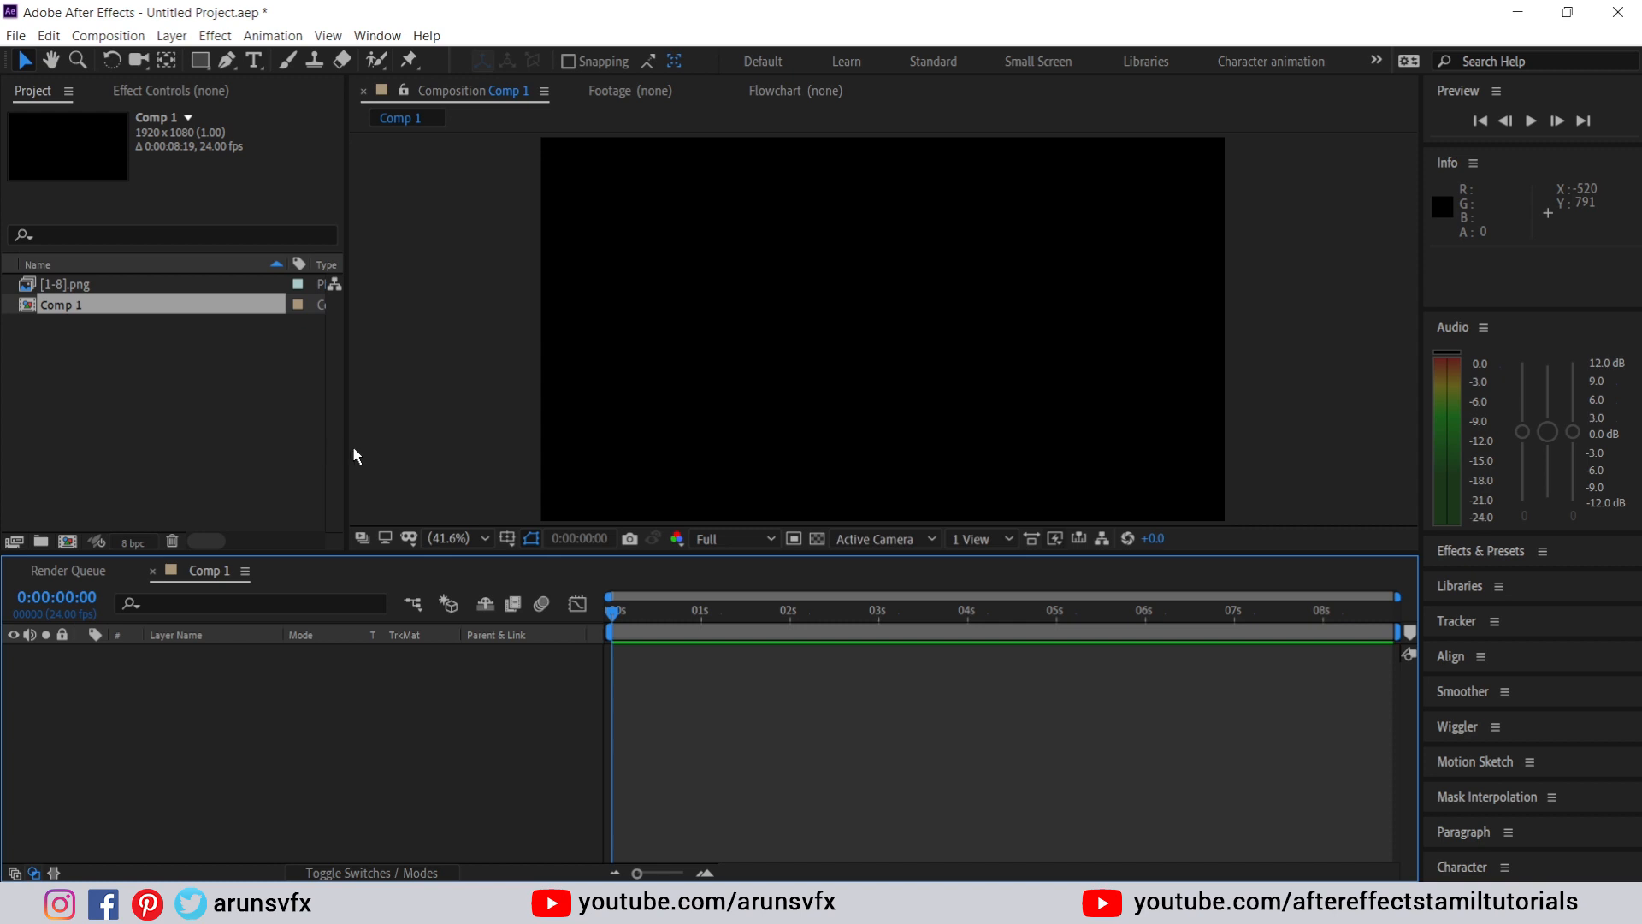
{"action": "left_click", "coordinate": [66, 286]}
{"action": "left_click_drag", "start_coordinate": [67, 285], "coordinate": [248, 723]}
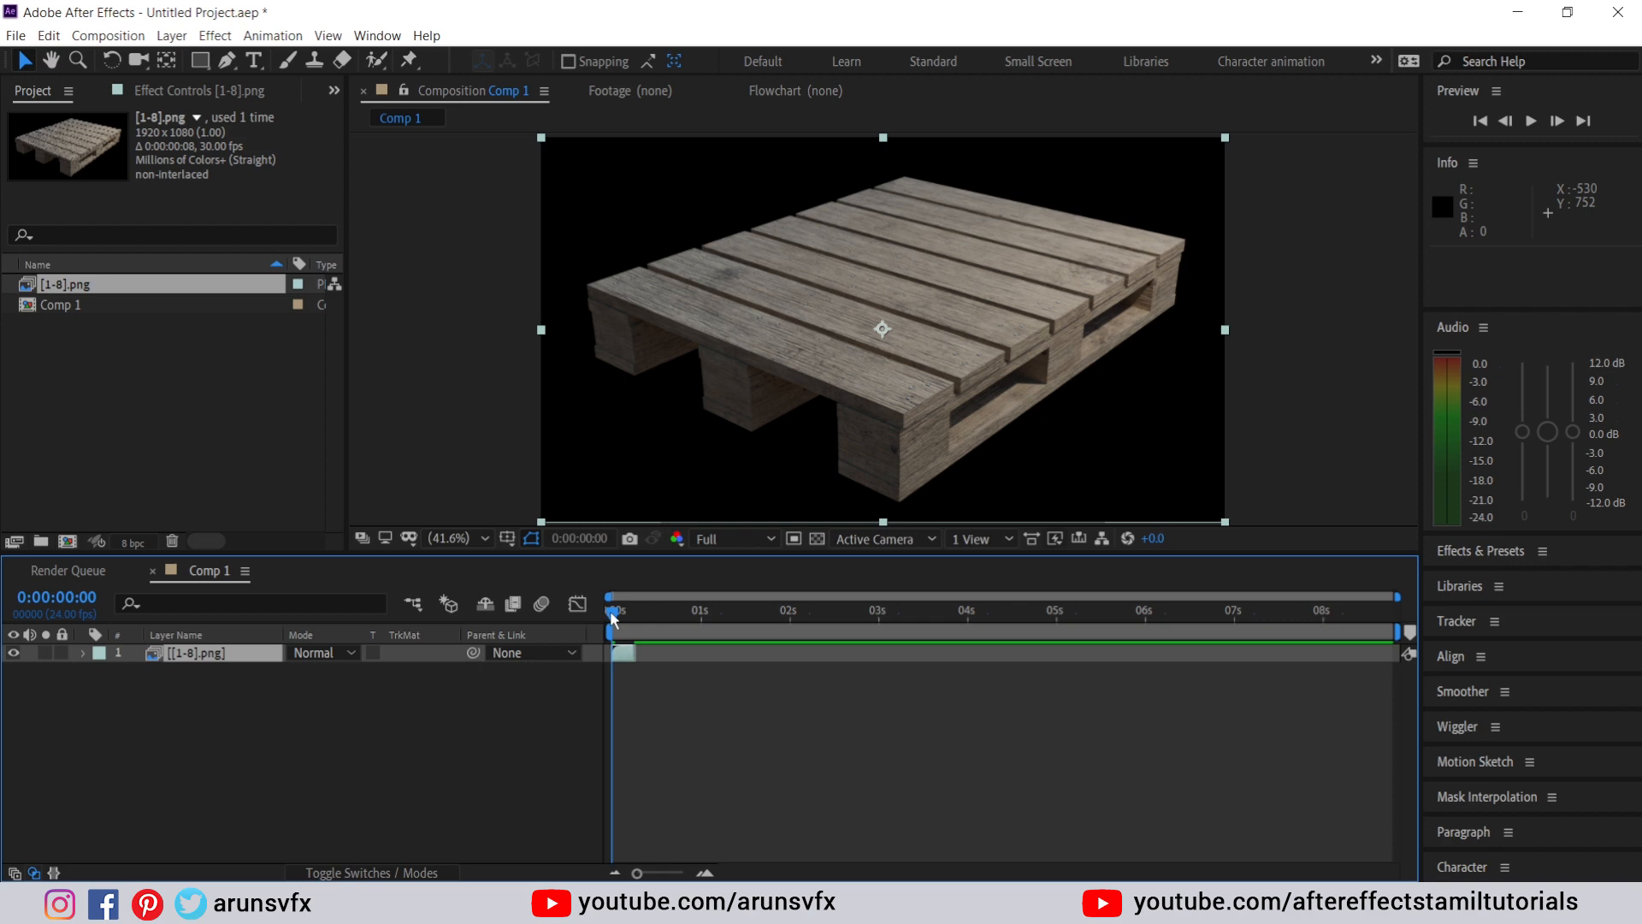
- Freeze the [1-8].png layer on its first frame at 0:00:00:00 and extend the layer to the end of the composition
{"action": "left_click_drag", "start_coordinate": [612, 614], "coordinate": [609, 609]}
{"action": "right_click", "coordinate": [214, 657]}
{"action": "mouse_move", "coordinate": [313, 255]}
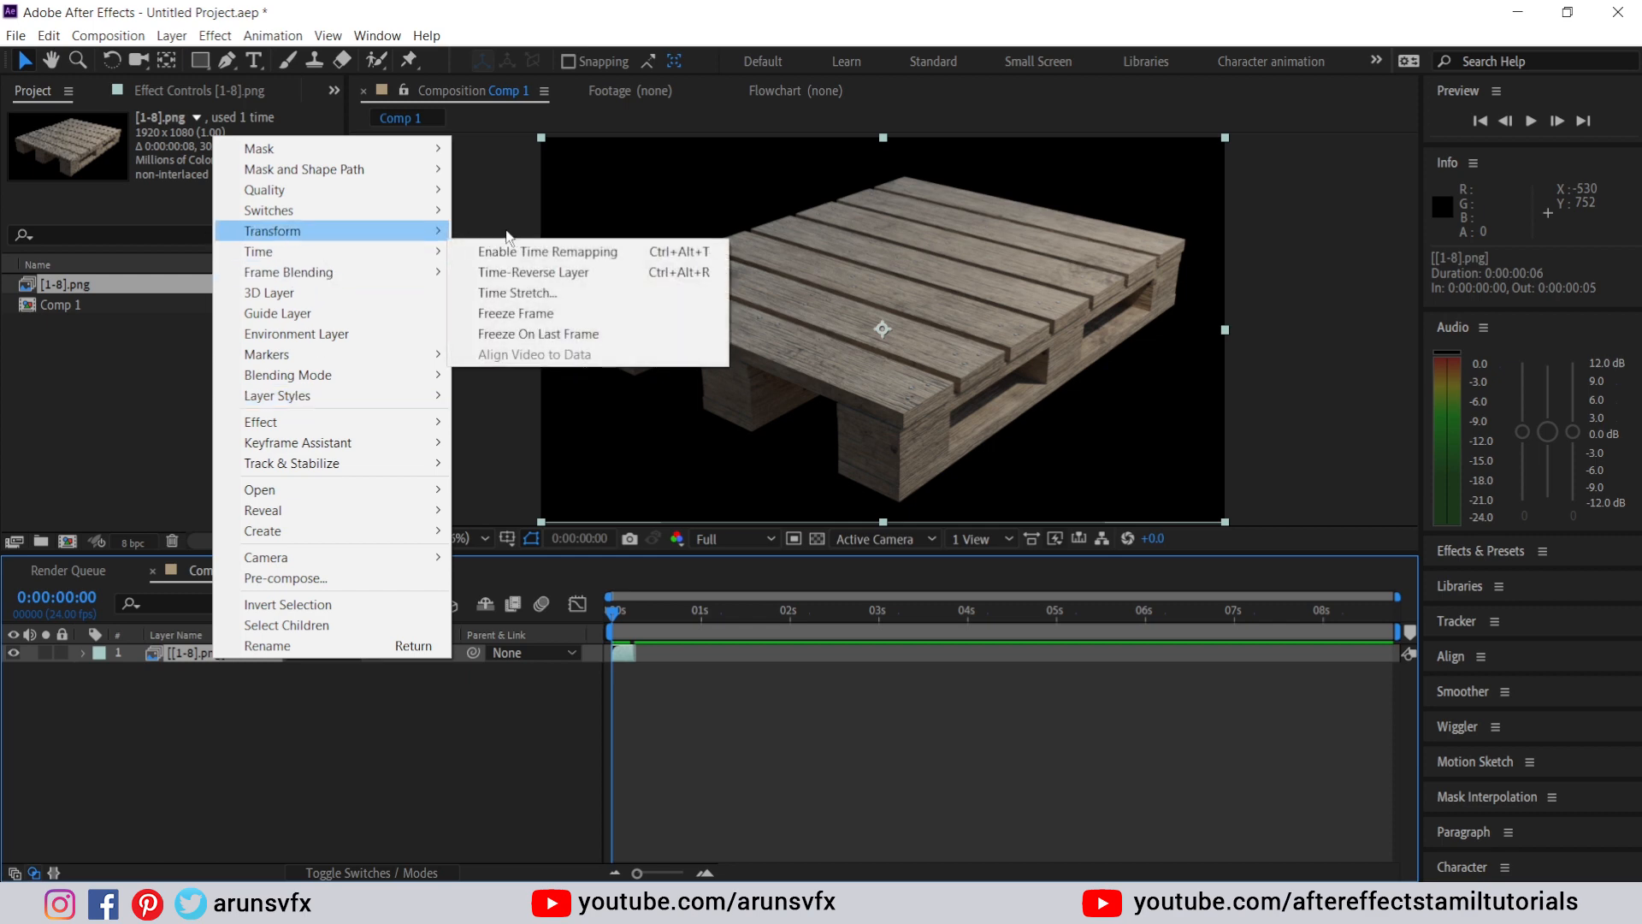
{"action": "left_click", "coordinate": [508, 311]}
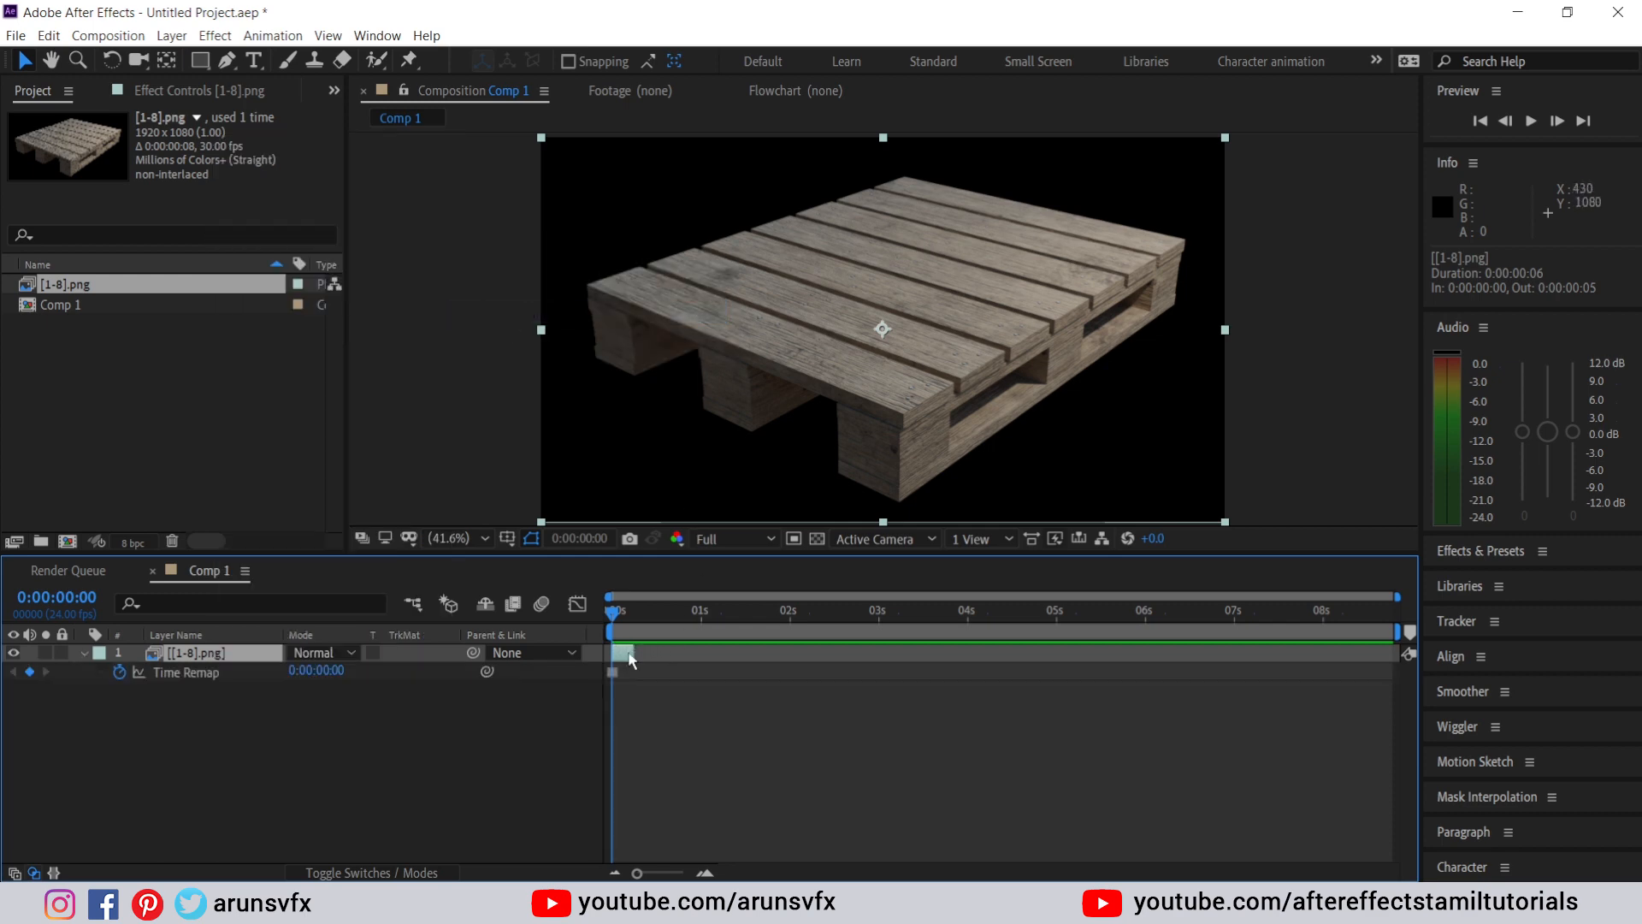
{"action": "left_click_drag", "start_coordinate": [632, 654], "coordinate": [1398, 683]}
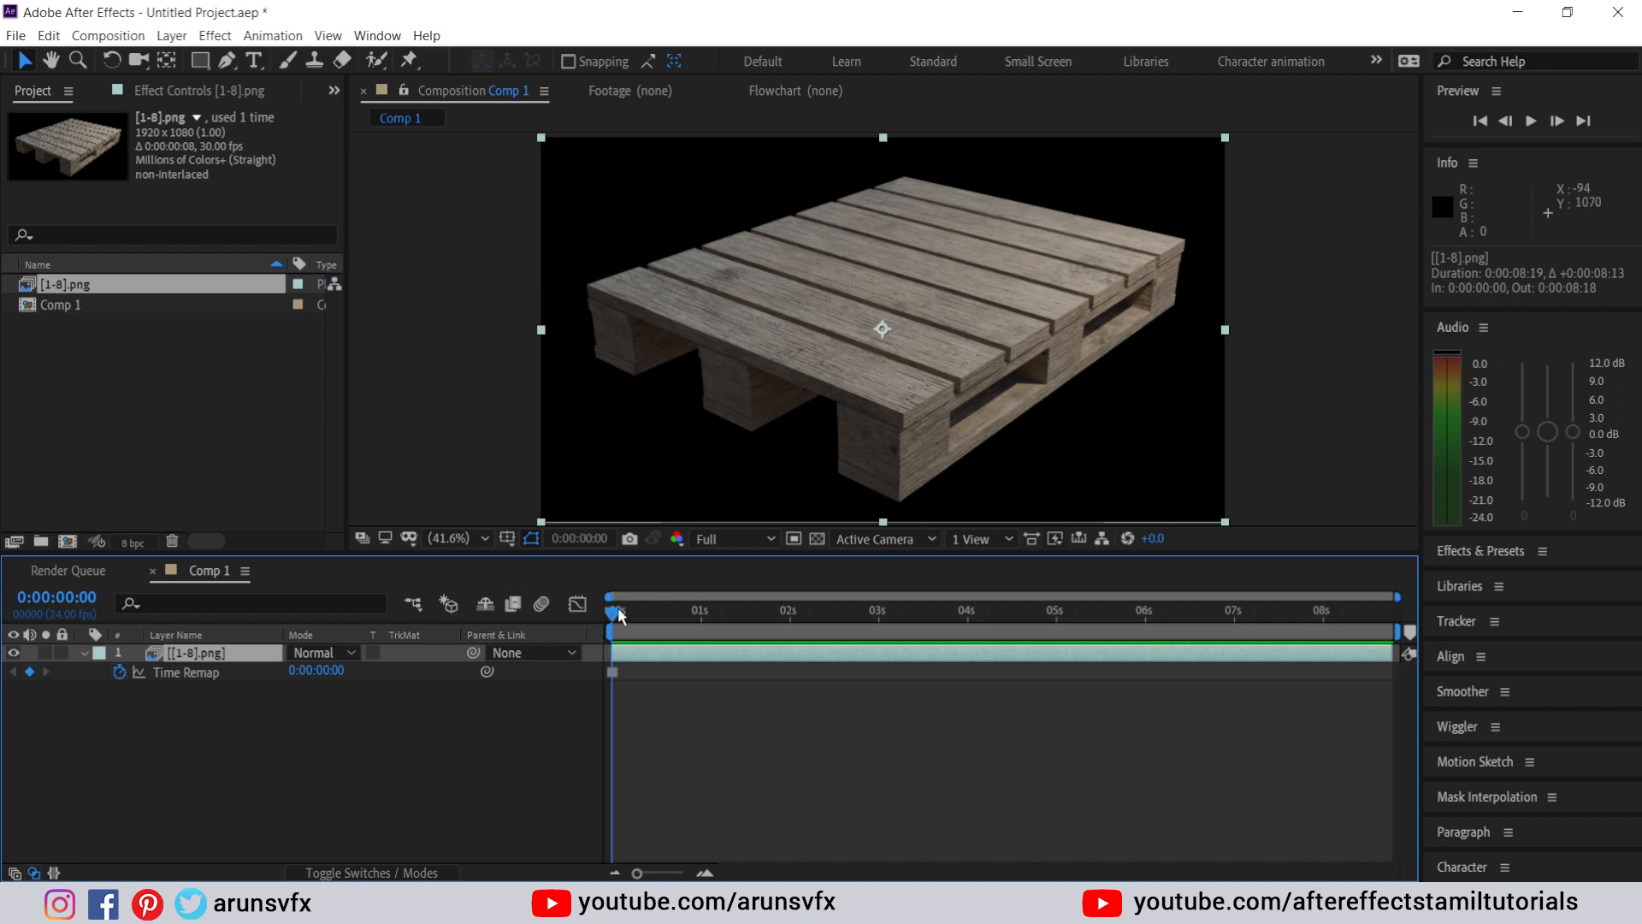
{"action": "left_click_drag", "start_coordinate": [620, 615], "coordinate": [713, 650]}
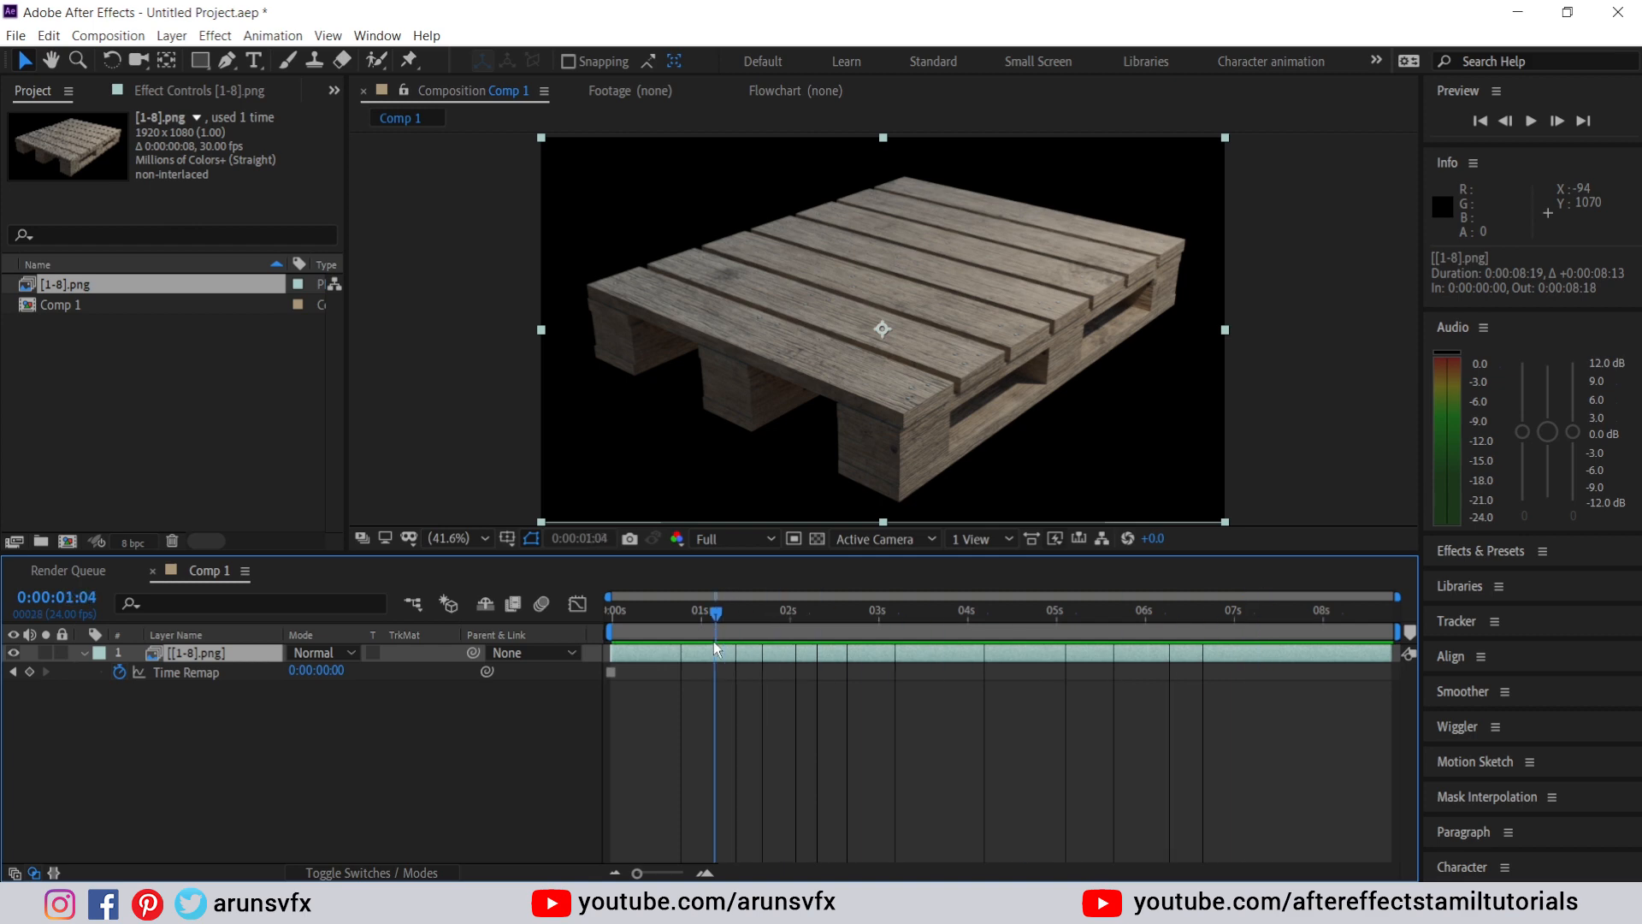
- Scale the wooden pallet layer down to 59%
{"action": "left_click", "coordinate": [346, 744]}
{"action": "left_click", "coordinate": [219, 659]}
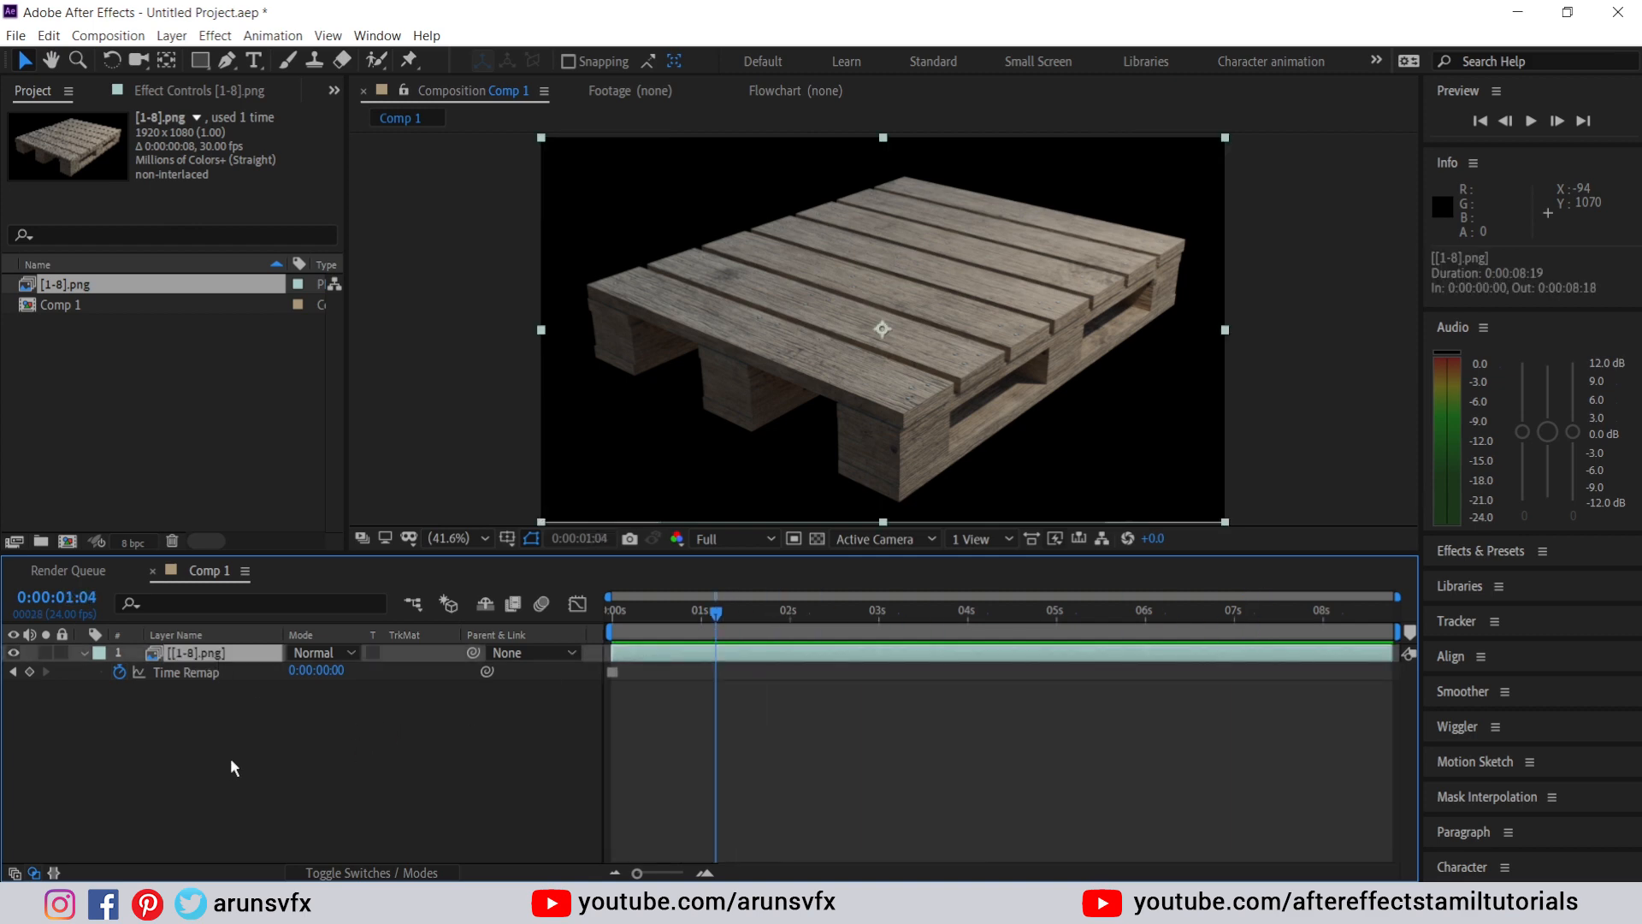
{"action": "key", "text": "s"}
{"action": "mouse_move", "coordinate": [325, 674]}
{"action": "left_mouse_down"}
{"action": "mouse_move", "coordinate": [275, 669]}
{"action": "mouse_move", "coordinate": [295, 670]}
{"action": "left_mouse_up"}
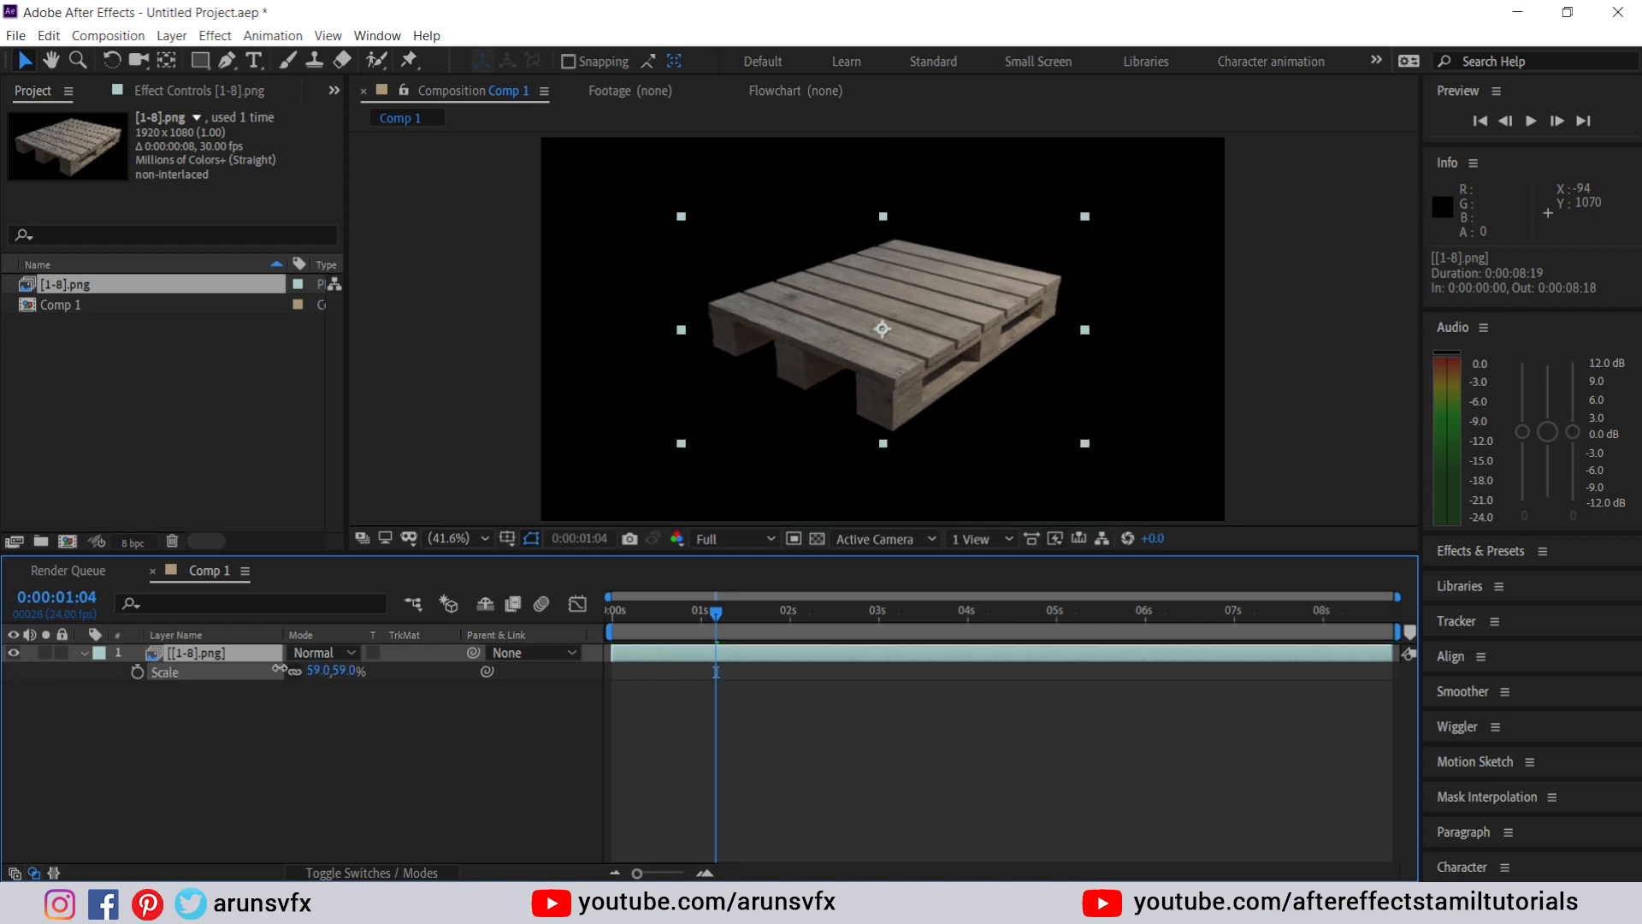
{"action": "left_click", "coordinate": [212, 751]}
- Pre-compose the pallet layer as "Logo Placeholder", moving all attributes into the new composition
{"action": "left_click", "coordinate": [219, 650]}
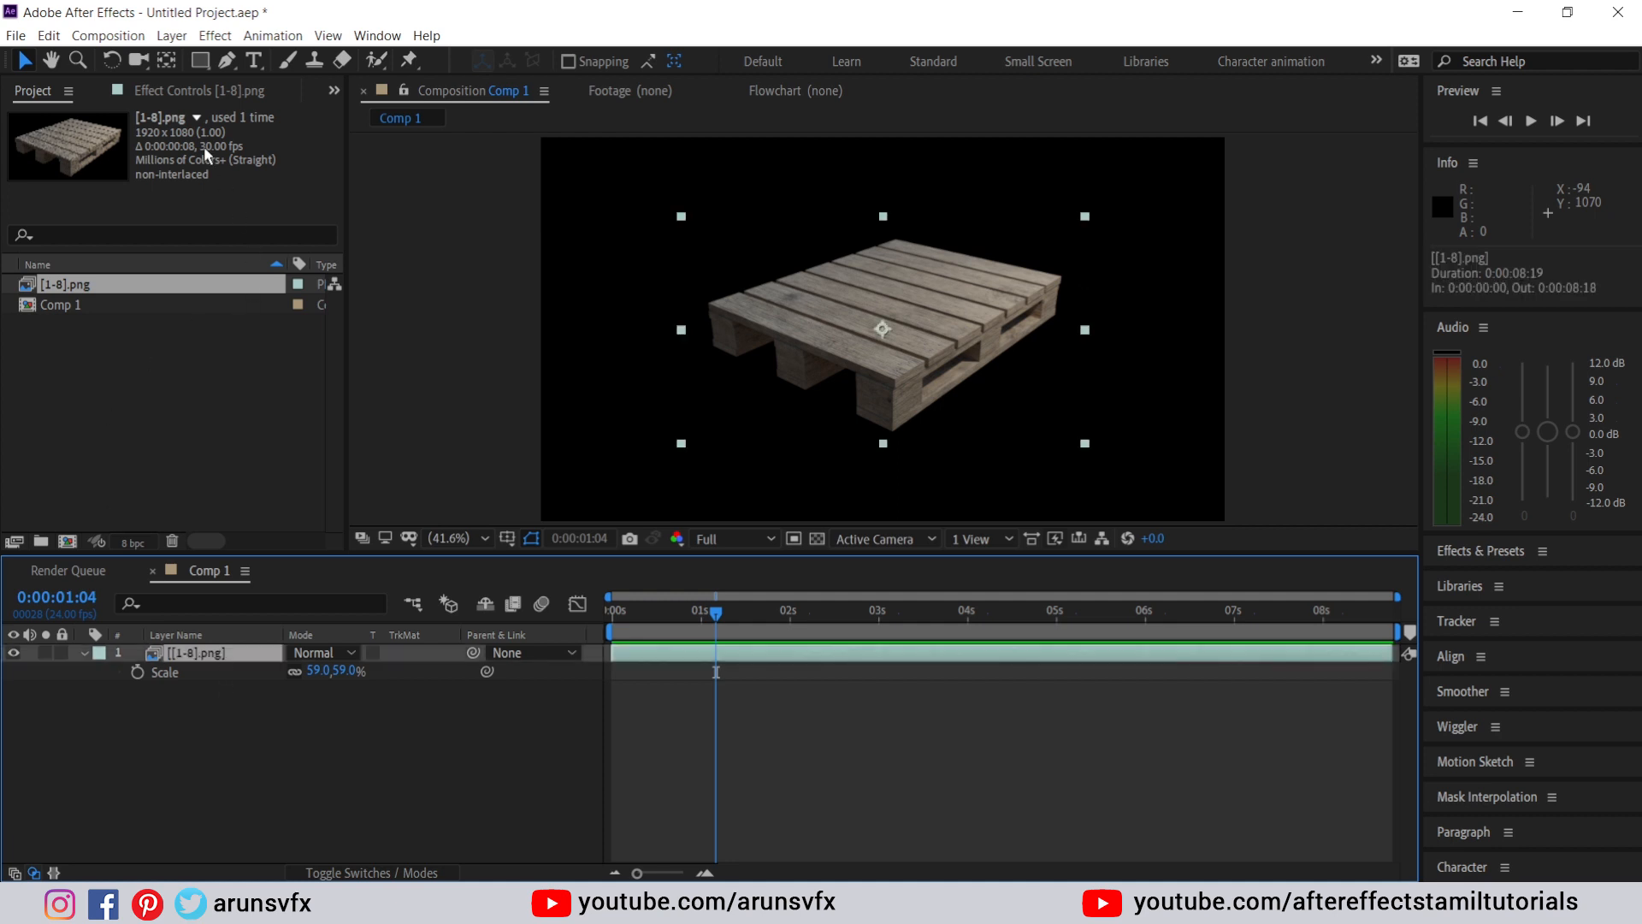
{"action": "left_click", "coordinate": [171, 36]}
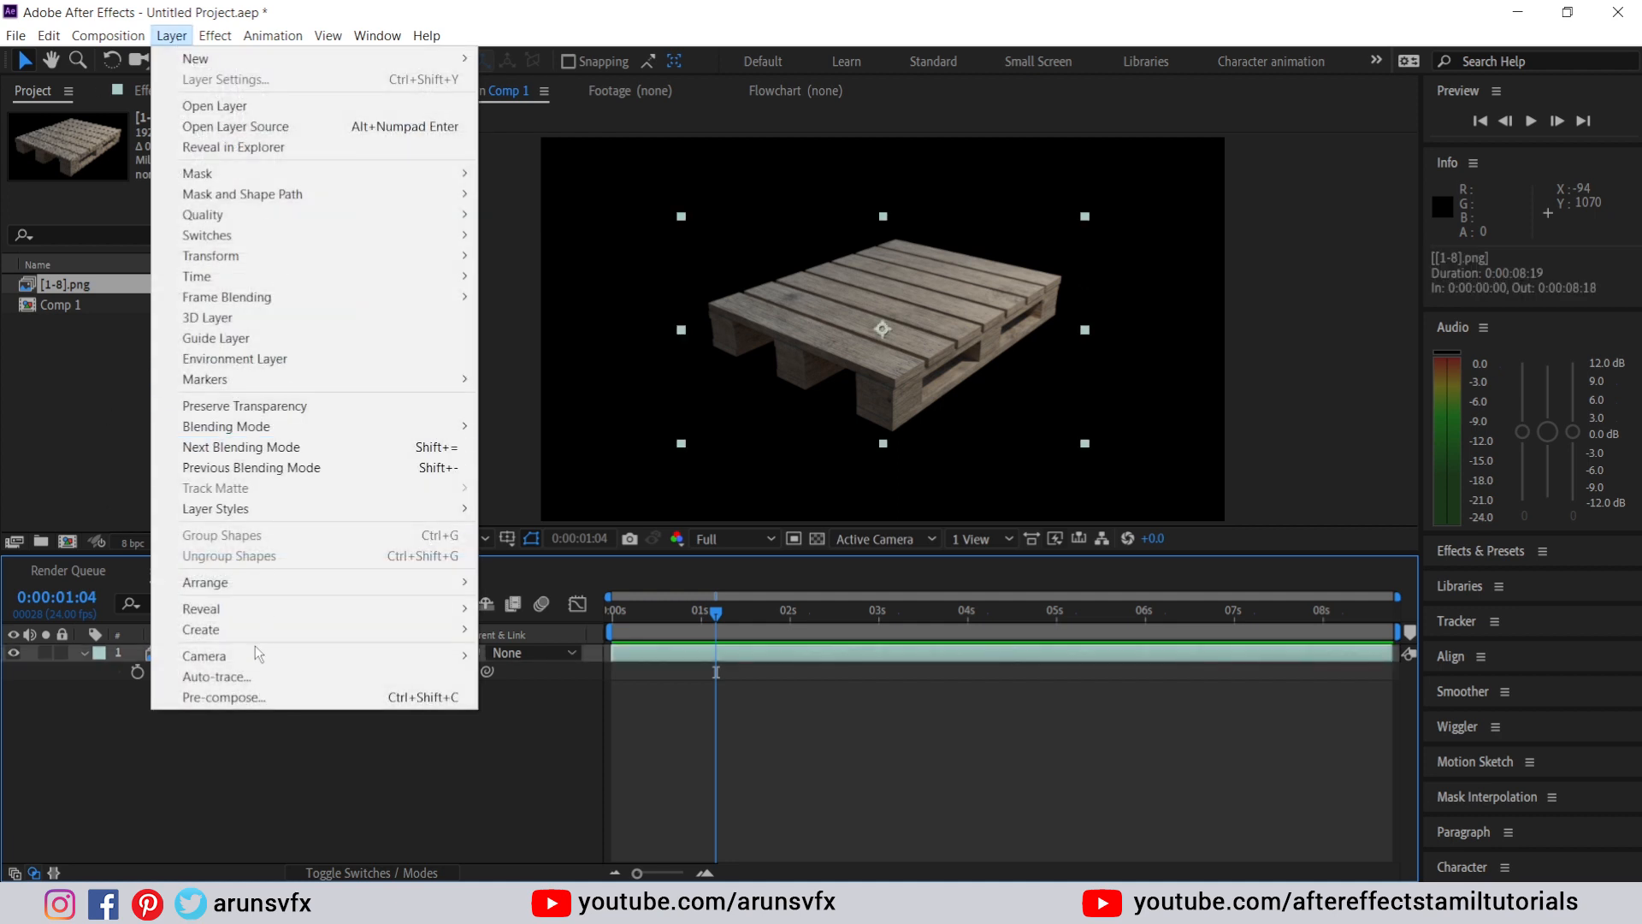
{"action": "left_click", "coordinate": [245, 696]}
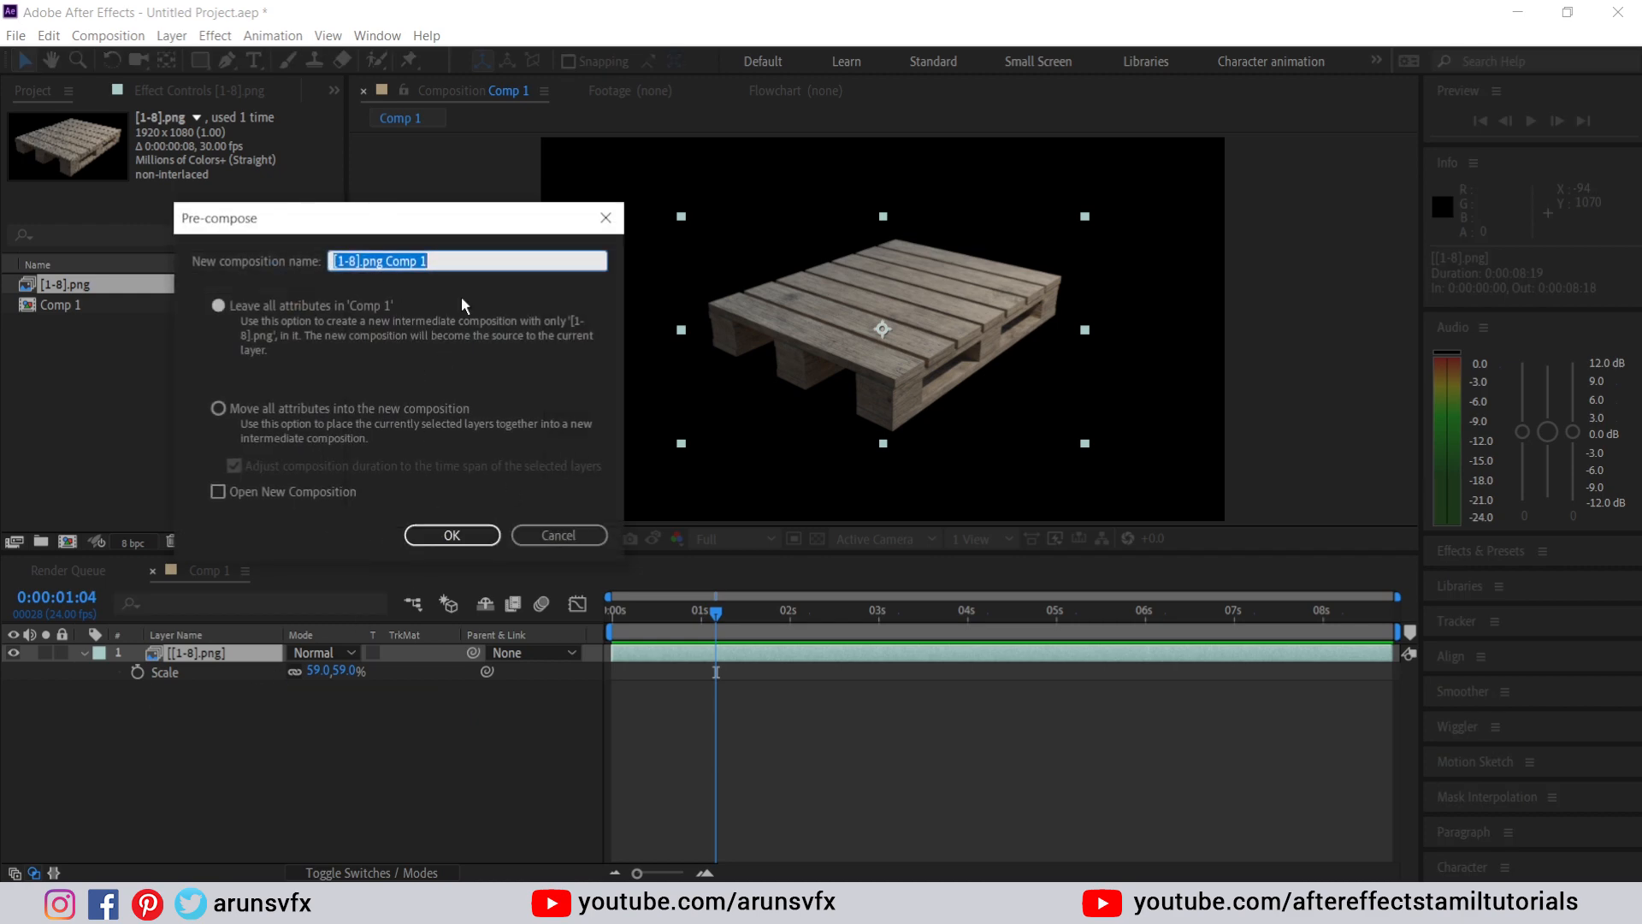
{"action": "type", "text": "Log"}
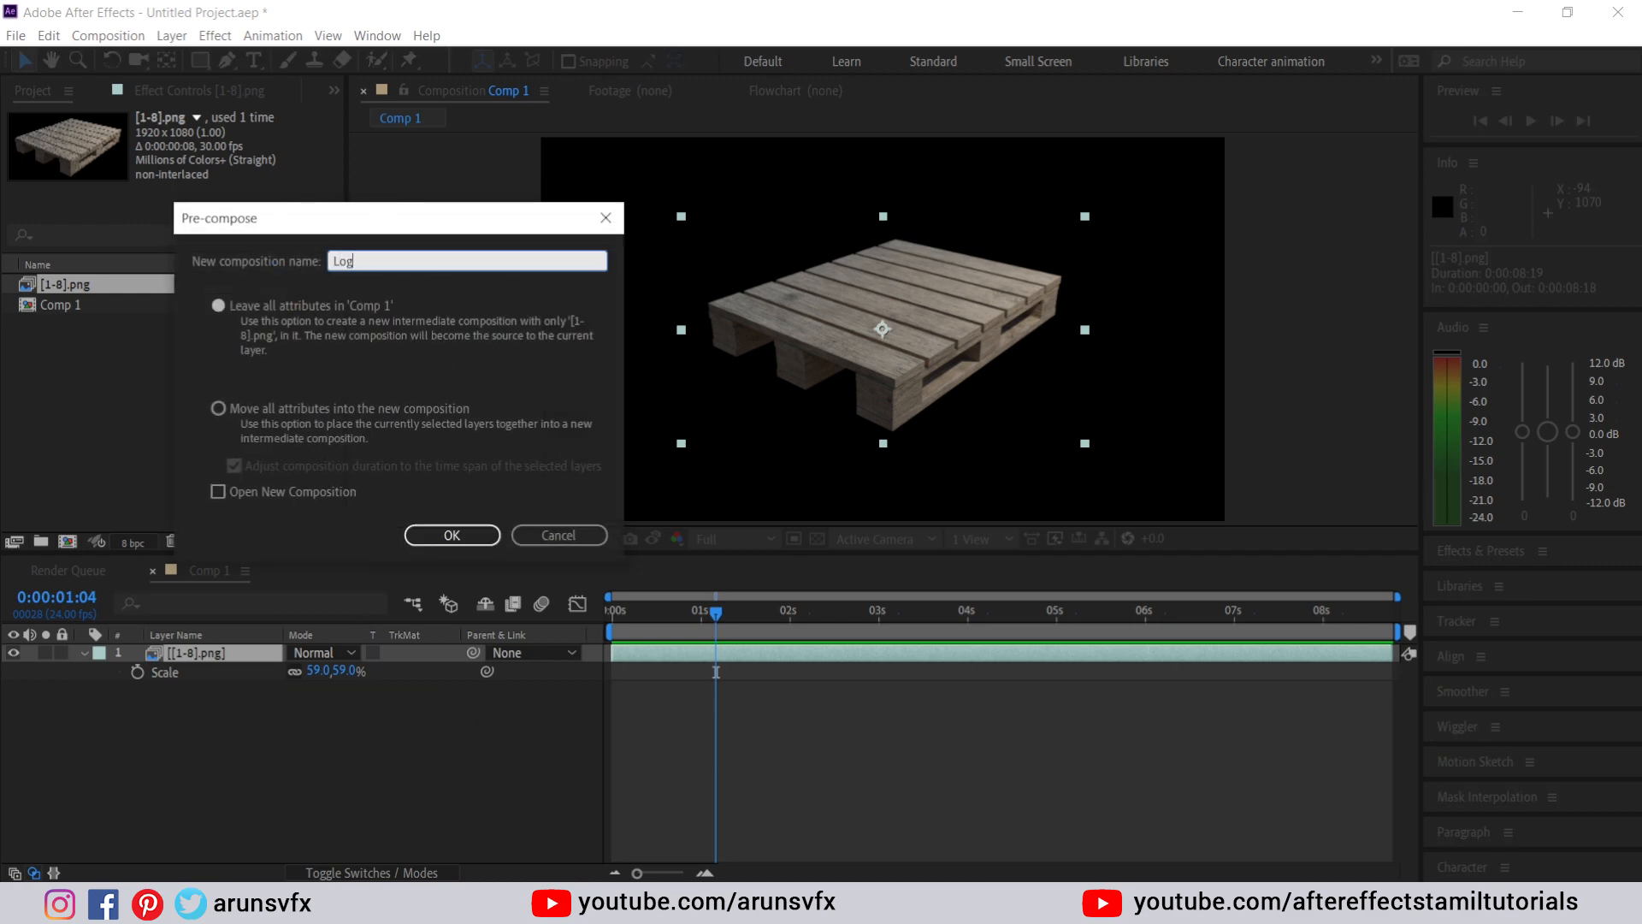
{"action": "type", "text": "o Placeholder"}
{"action": "left_click", "coordinate": [219, 409]}
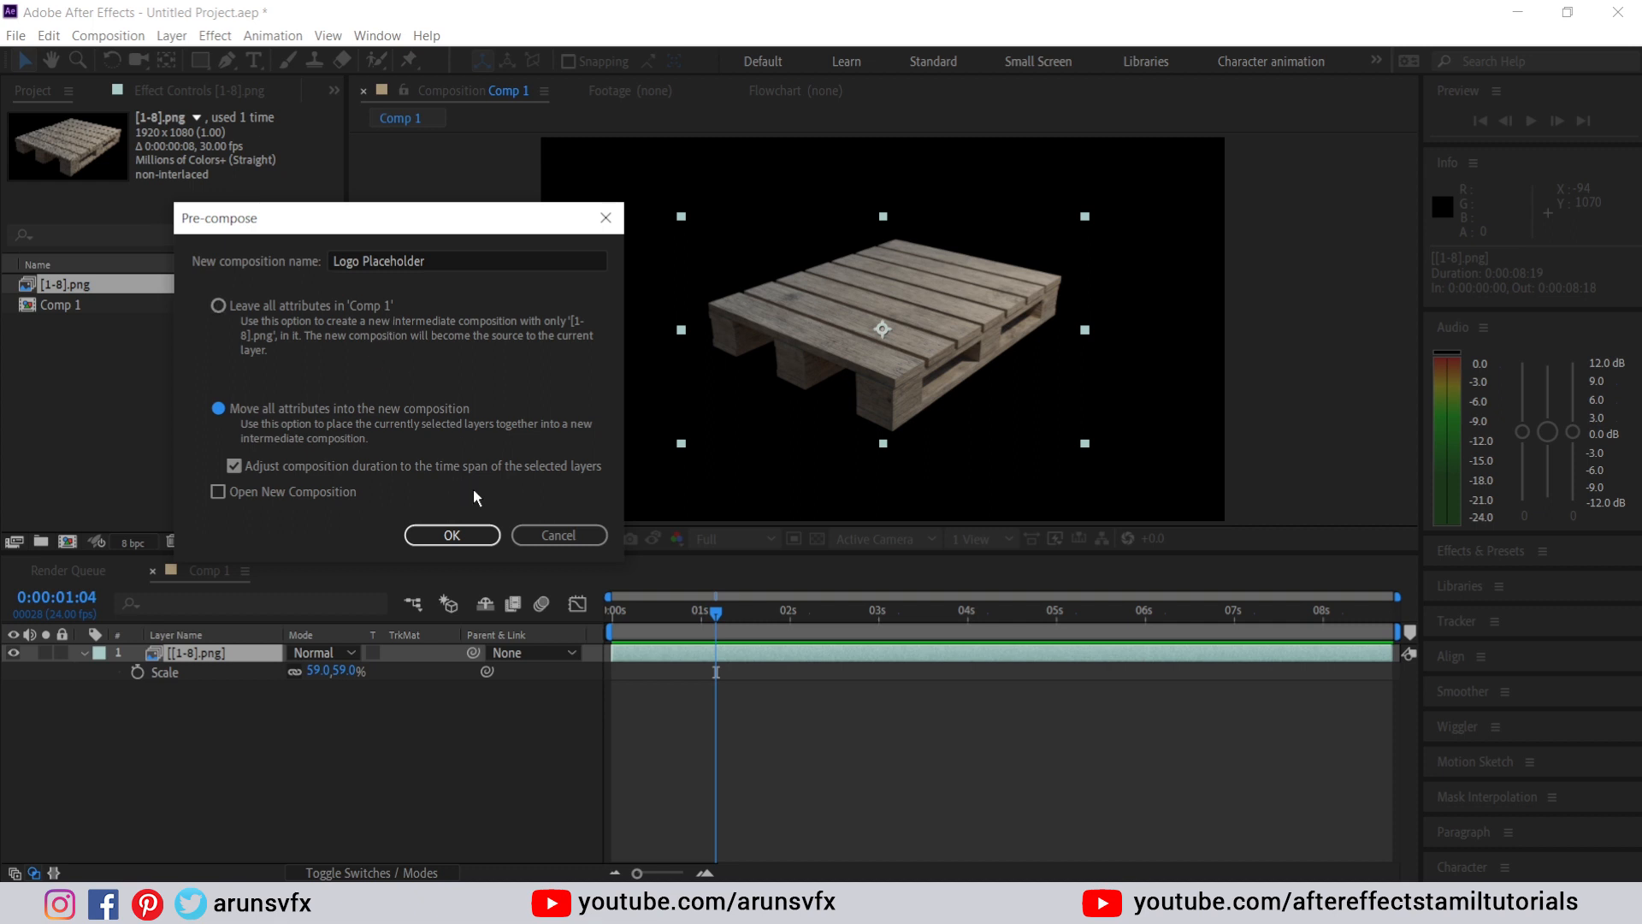
{"action": "left_click", "coordinate": [436, 530]}
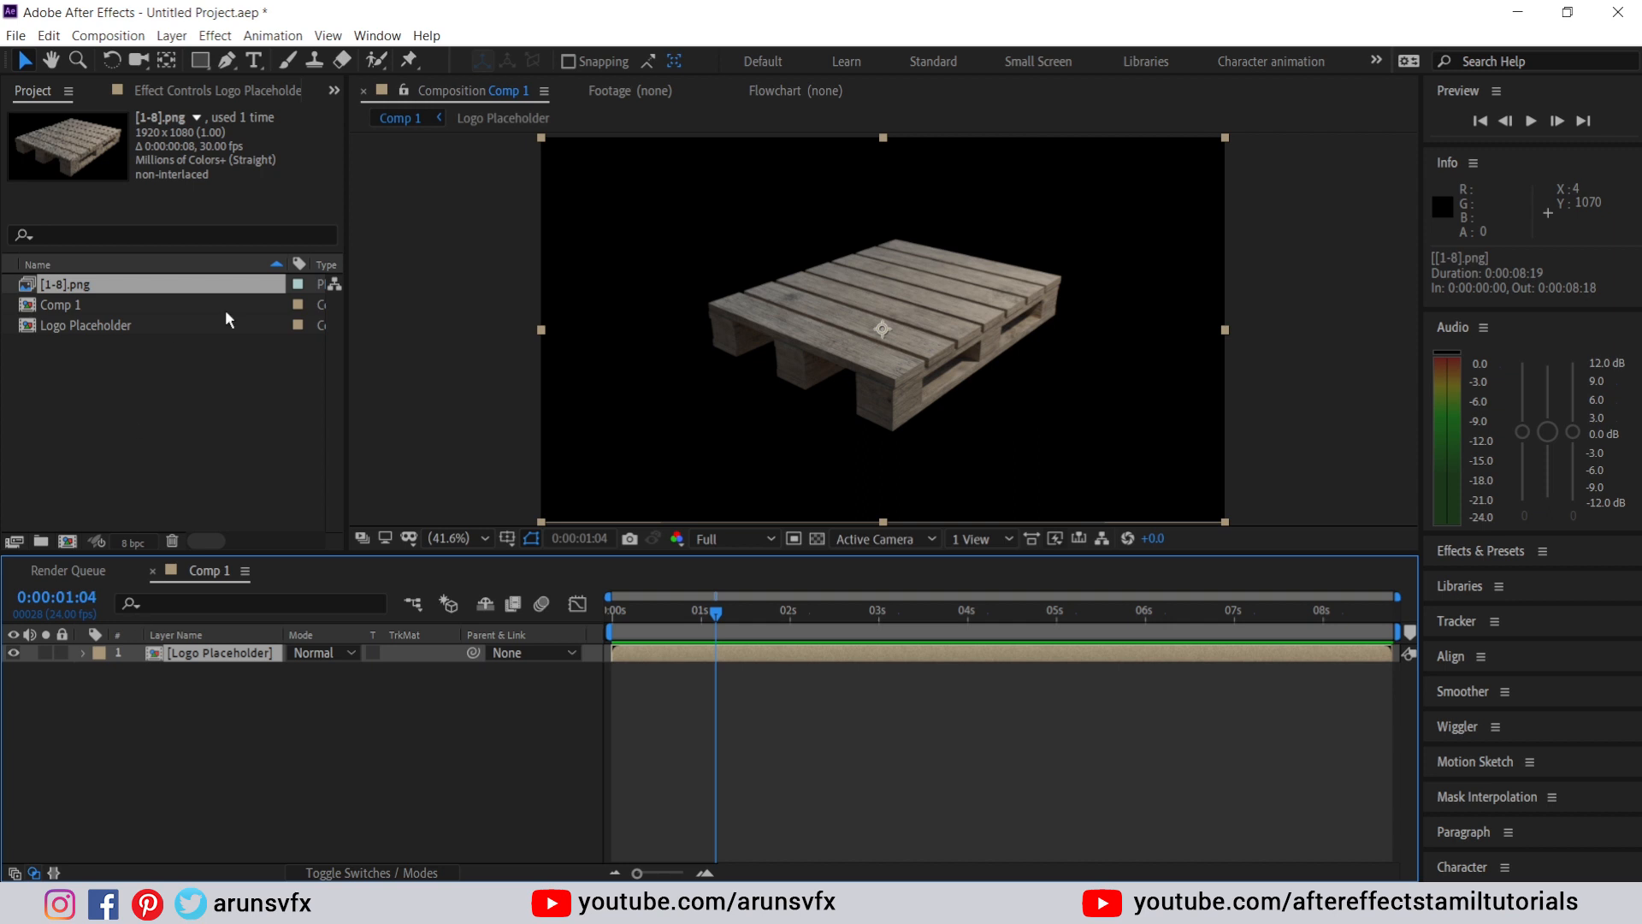
{"action": "double_click", "coordinate": [199, 61]}
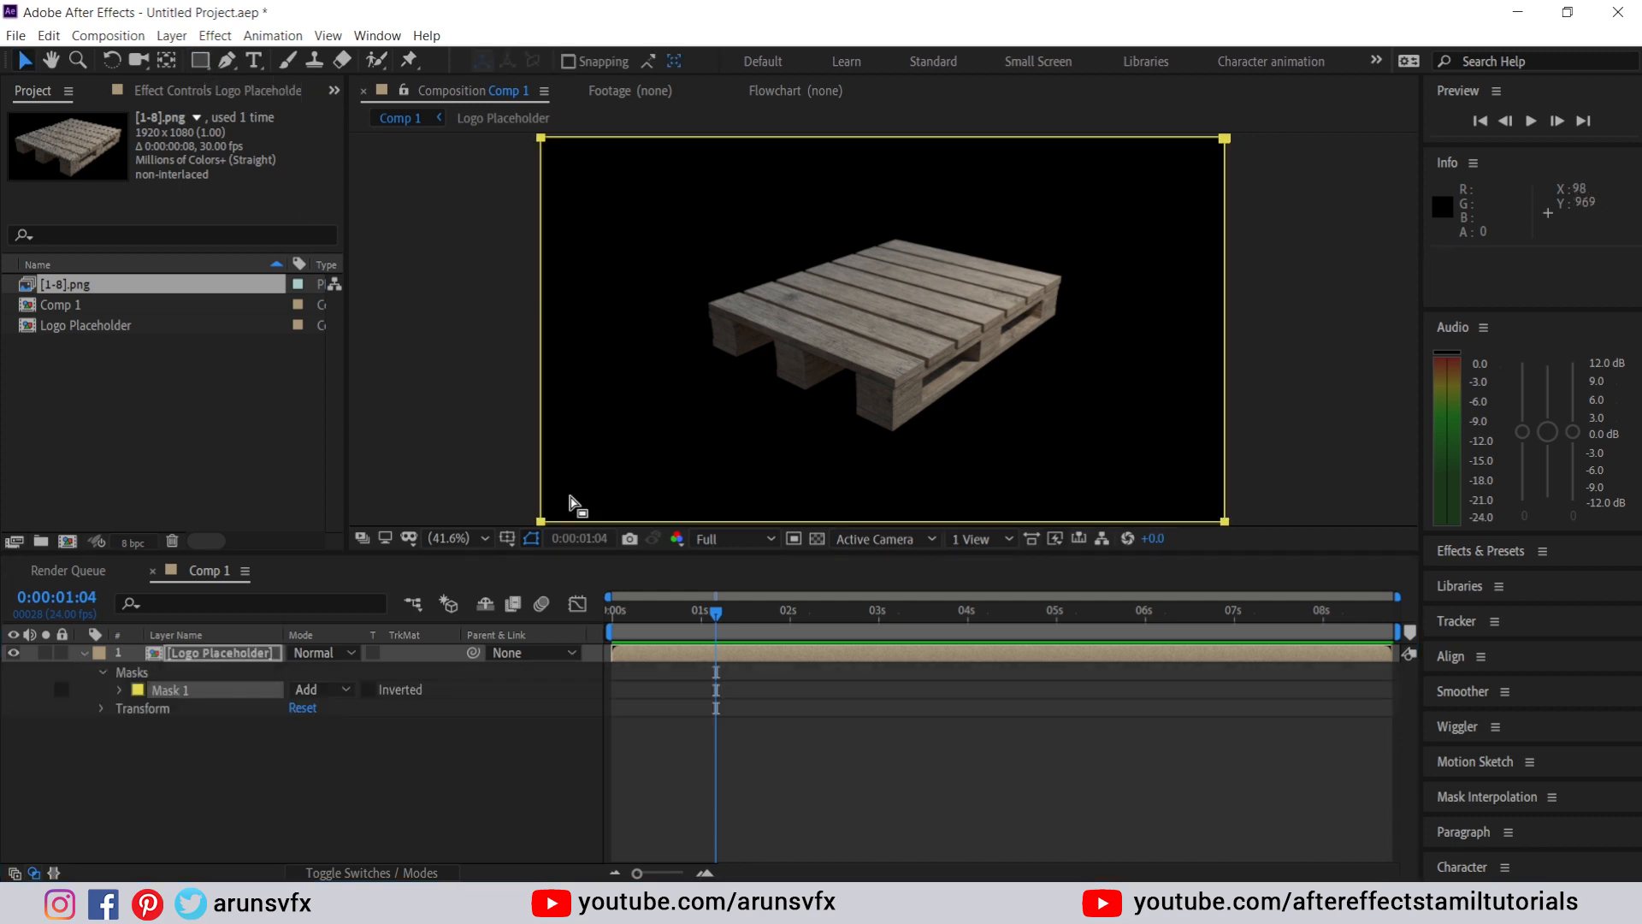
{"action": "left_click", "coordinate": [235, 665]}
{"action": "key", "text": "ctrl+z"}
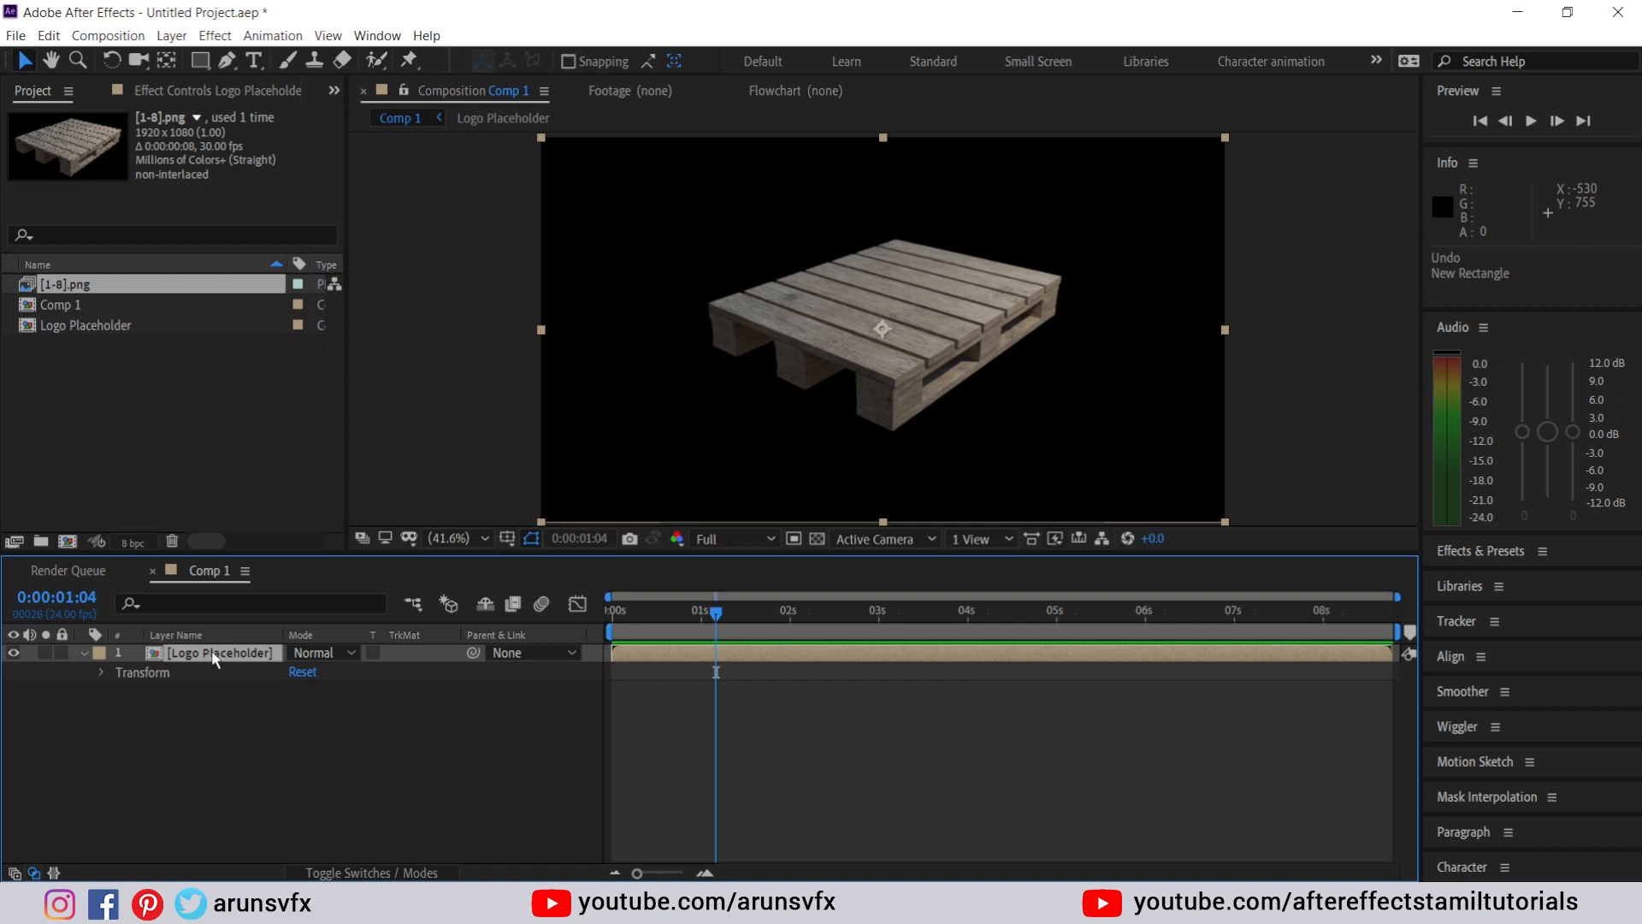
- Create a rectangle shape layer covering the whole composition frame, with white (FFFFFF) as its fill colour
{"action": "left_click", "coordinate": [223, 711]}
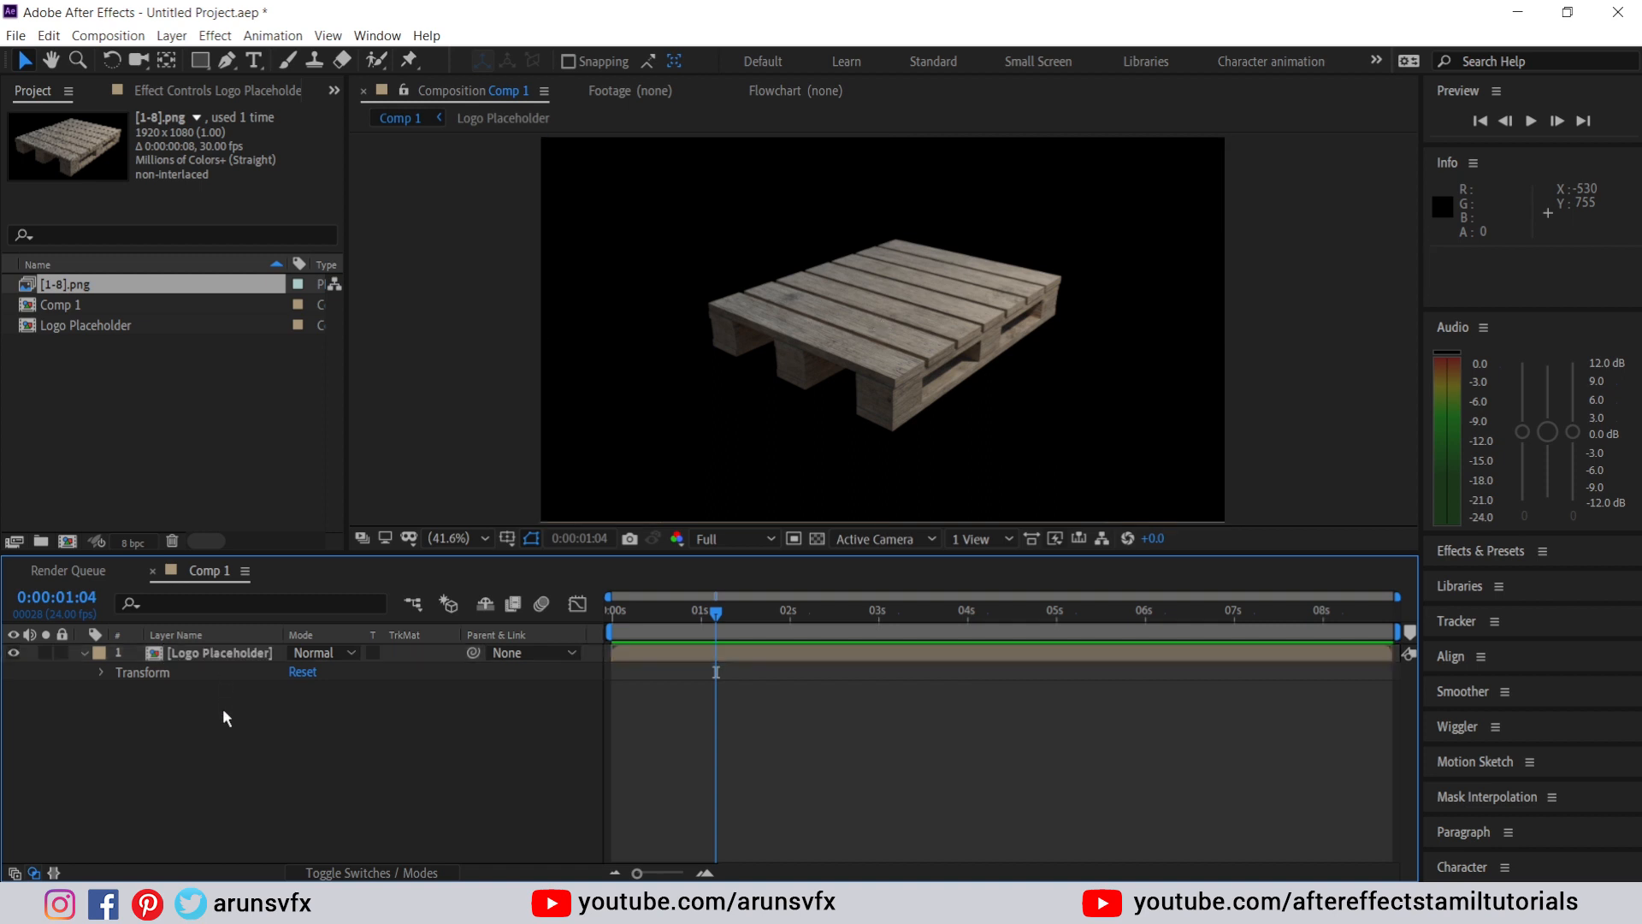
{"action": "double_click", "coordinate": [199, 59]}
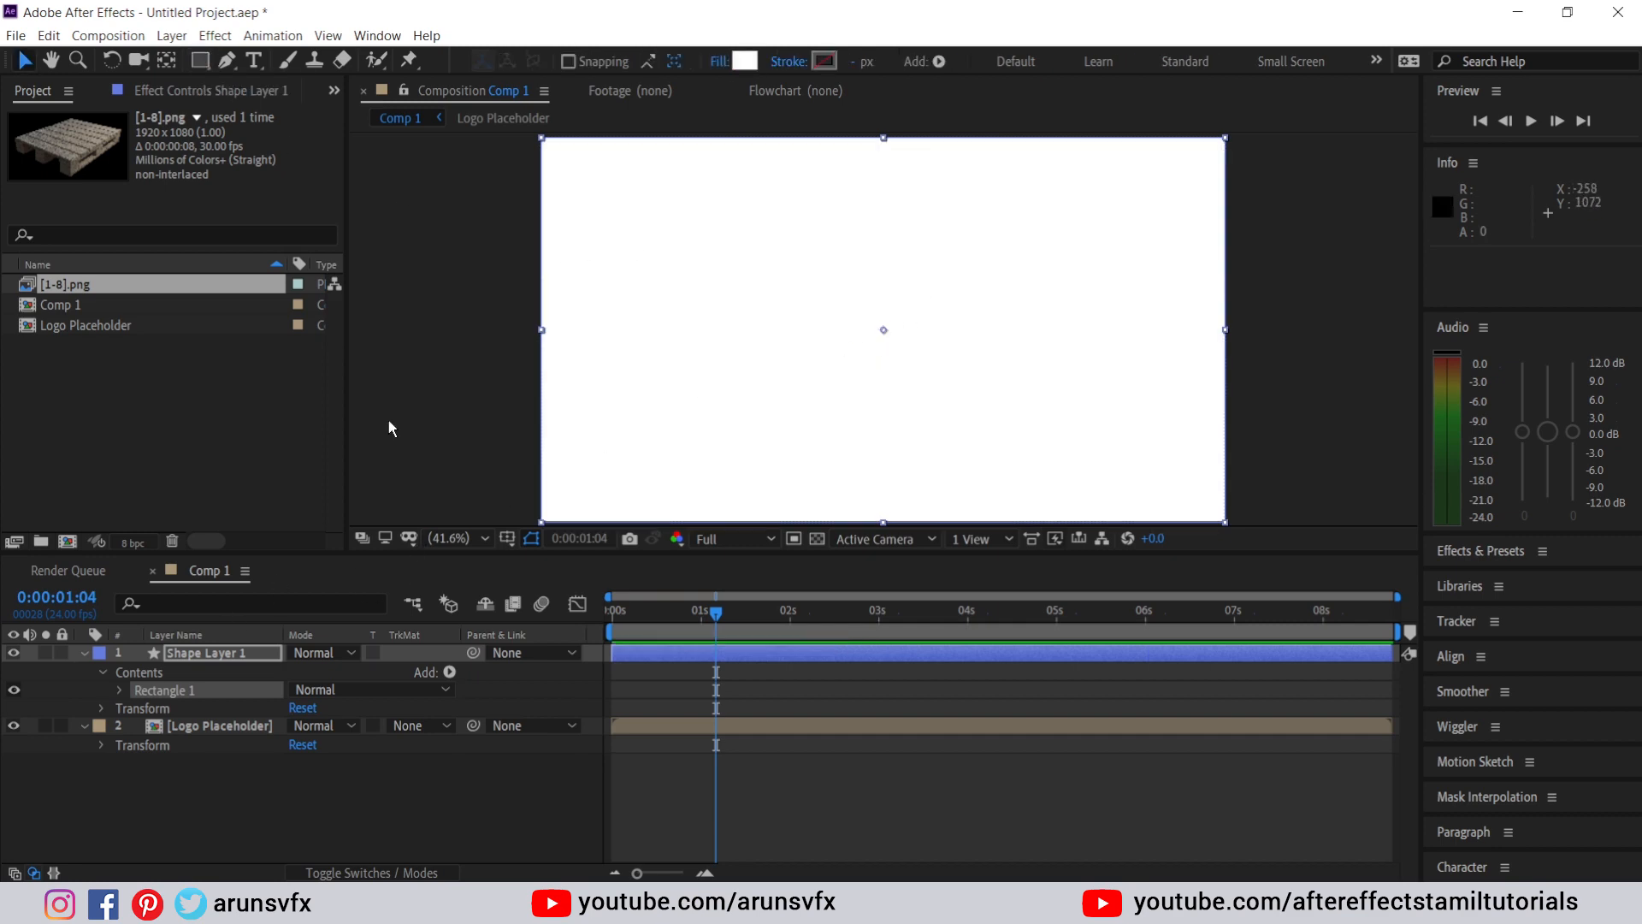
{"action": "left_click", "coordinate": [745, 60]}
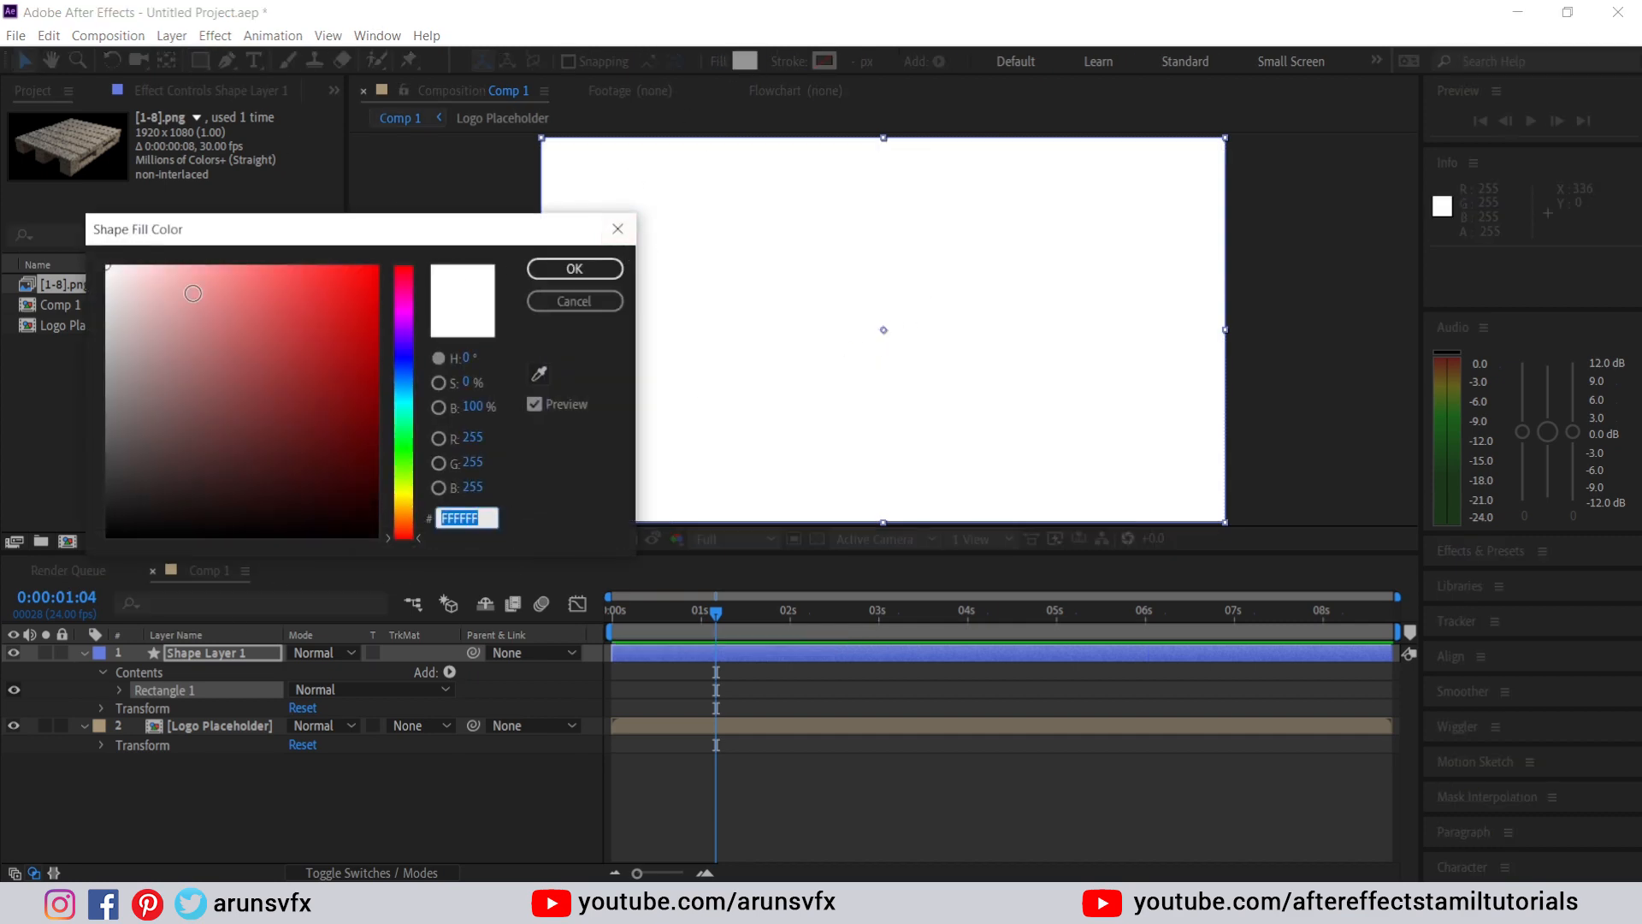
{"action": "left_click_drag", "start_coordinate": [128, 276], "coordinate": [44, 250]}
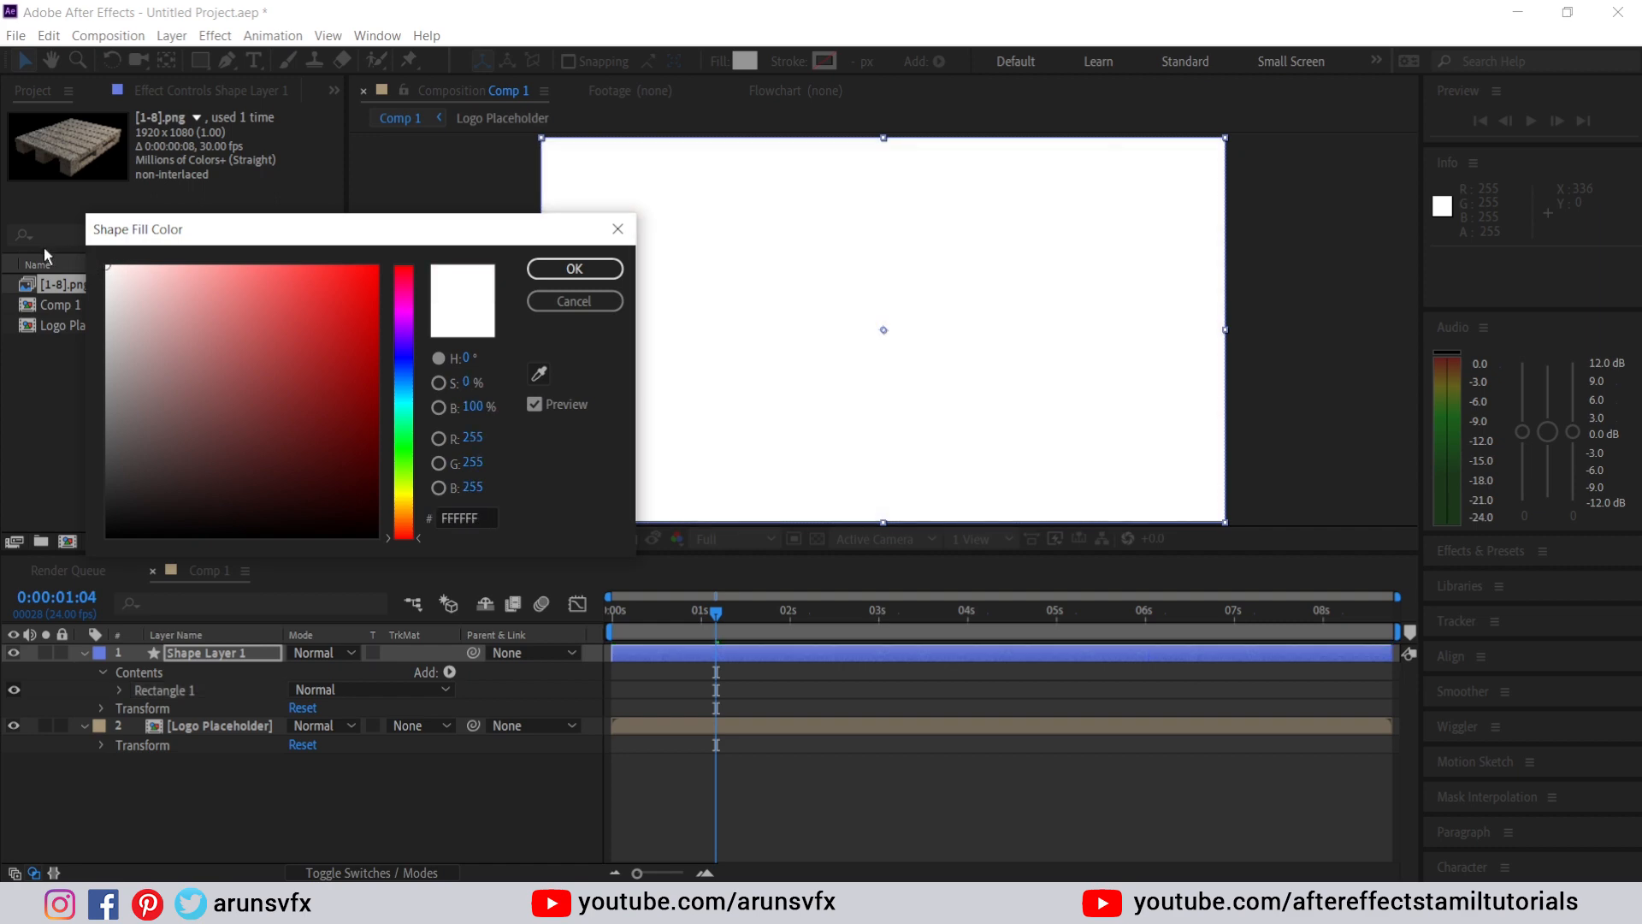
{"action": "left_click", "coordinate": [573, 269]}
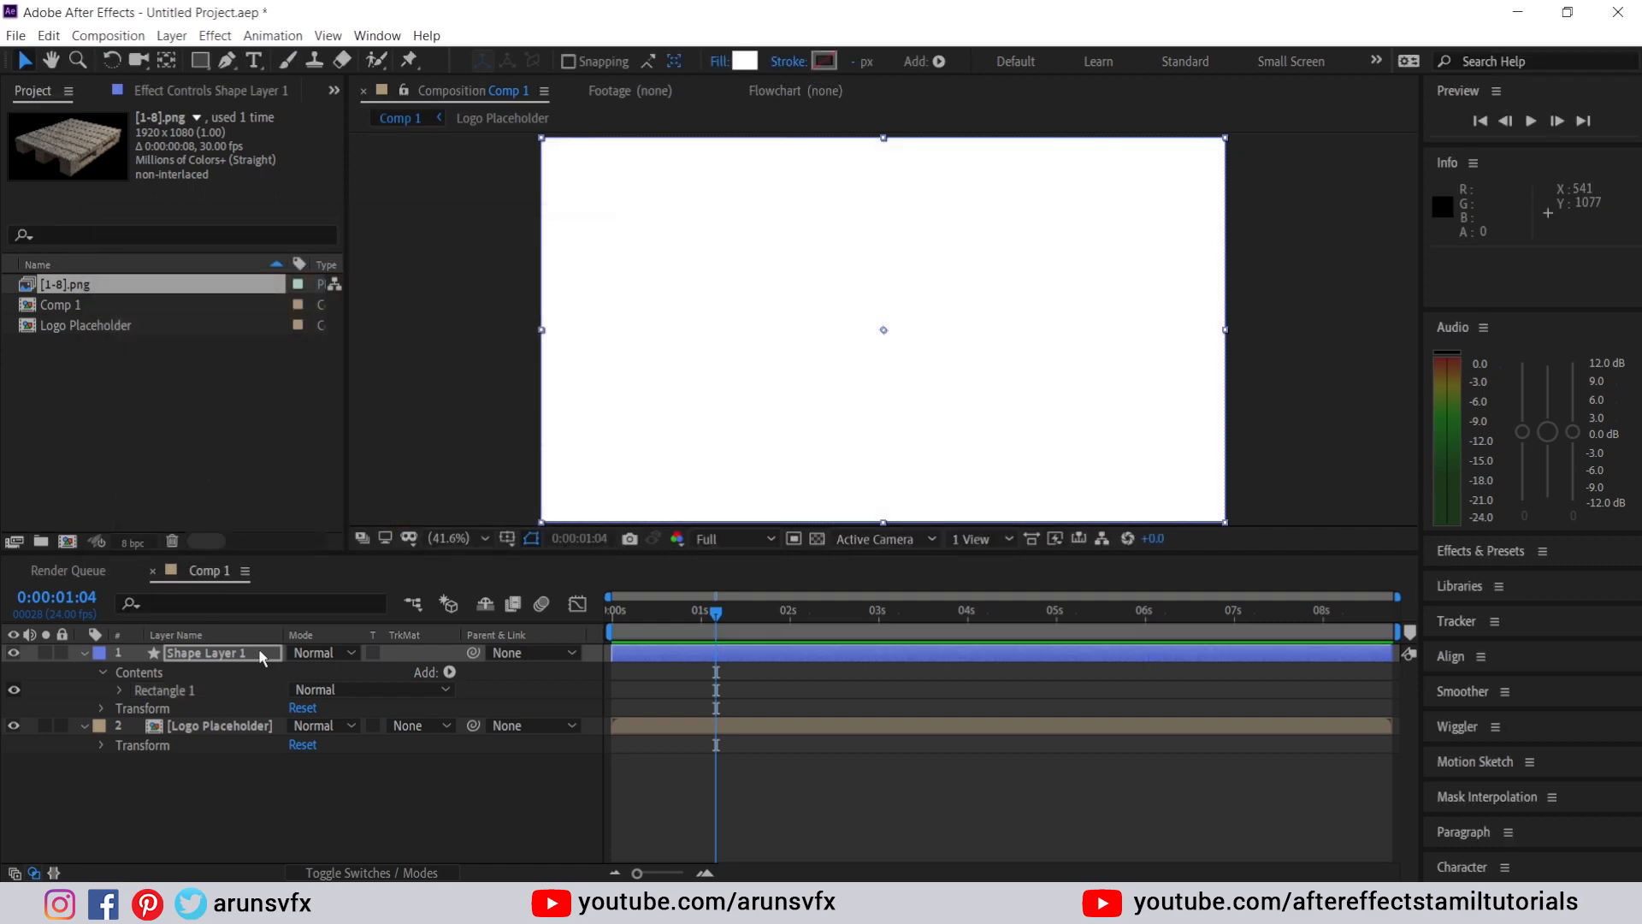
- Set a Position keyframe for the white rectangle shape layer at 0:00:04:00, keeping it centred at 960, 540
{"action": "left_click_drag", "start_coordinate": [716, 612], "coordinate": [968, 610]}
{"action": "left_click", "coordinate": [199, 651]}
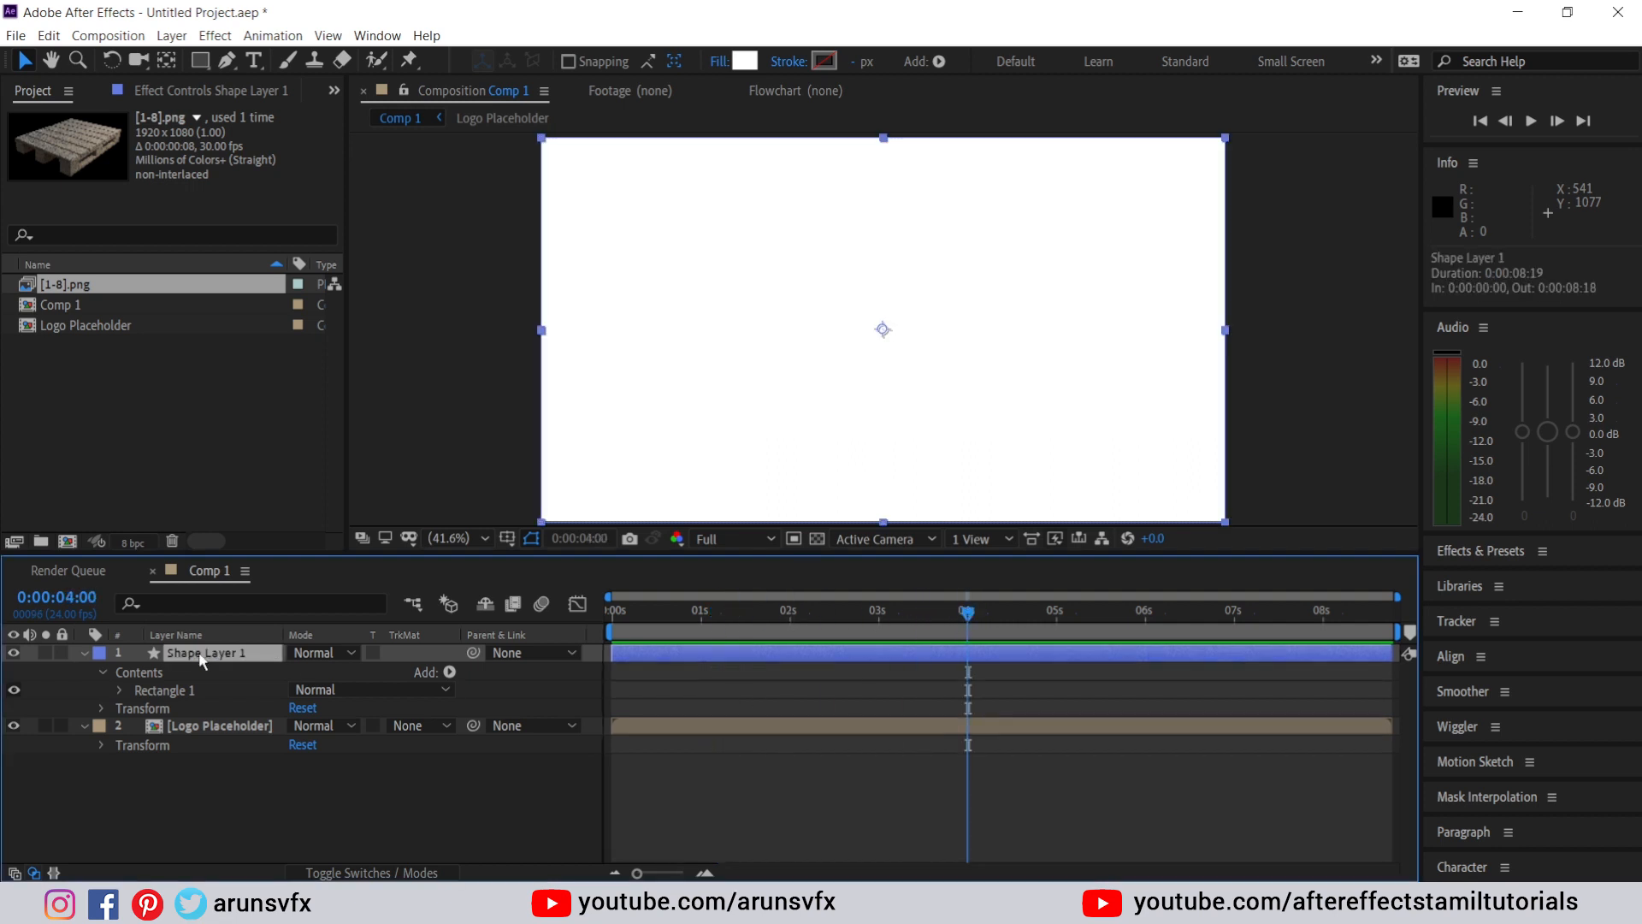
{"action": "key", "text": "p"}
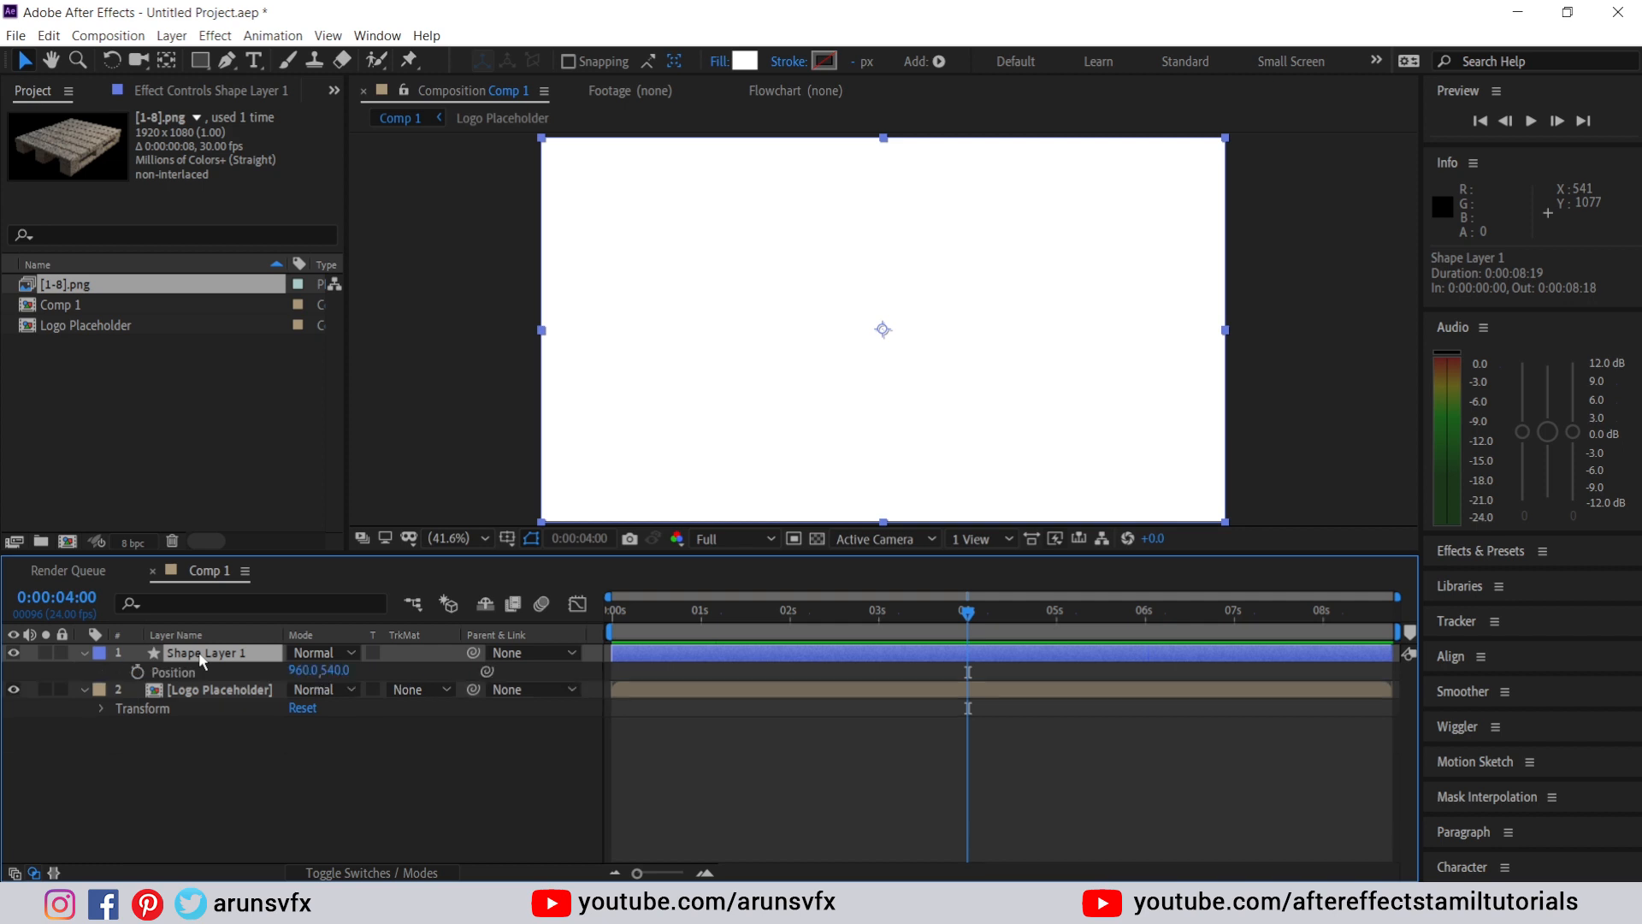
{"action": "left_click", "coordinate": [138, 673]}
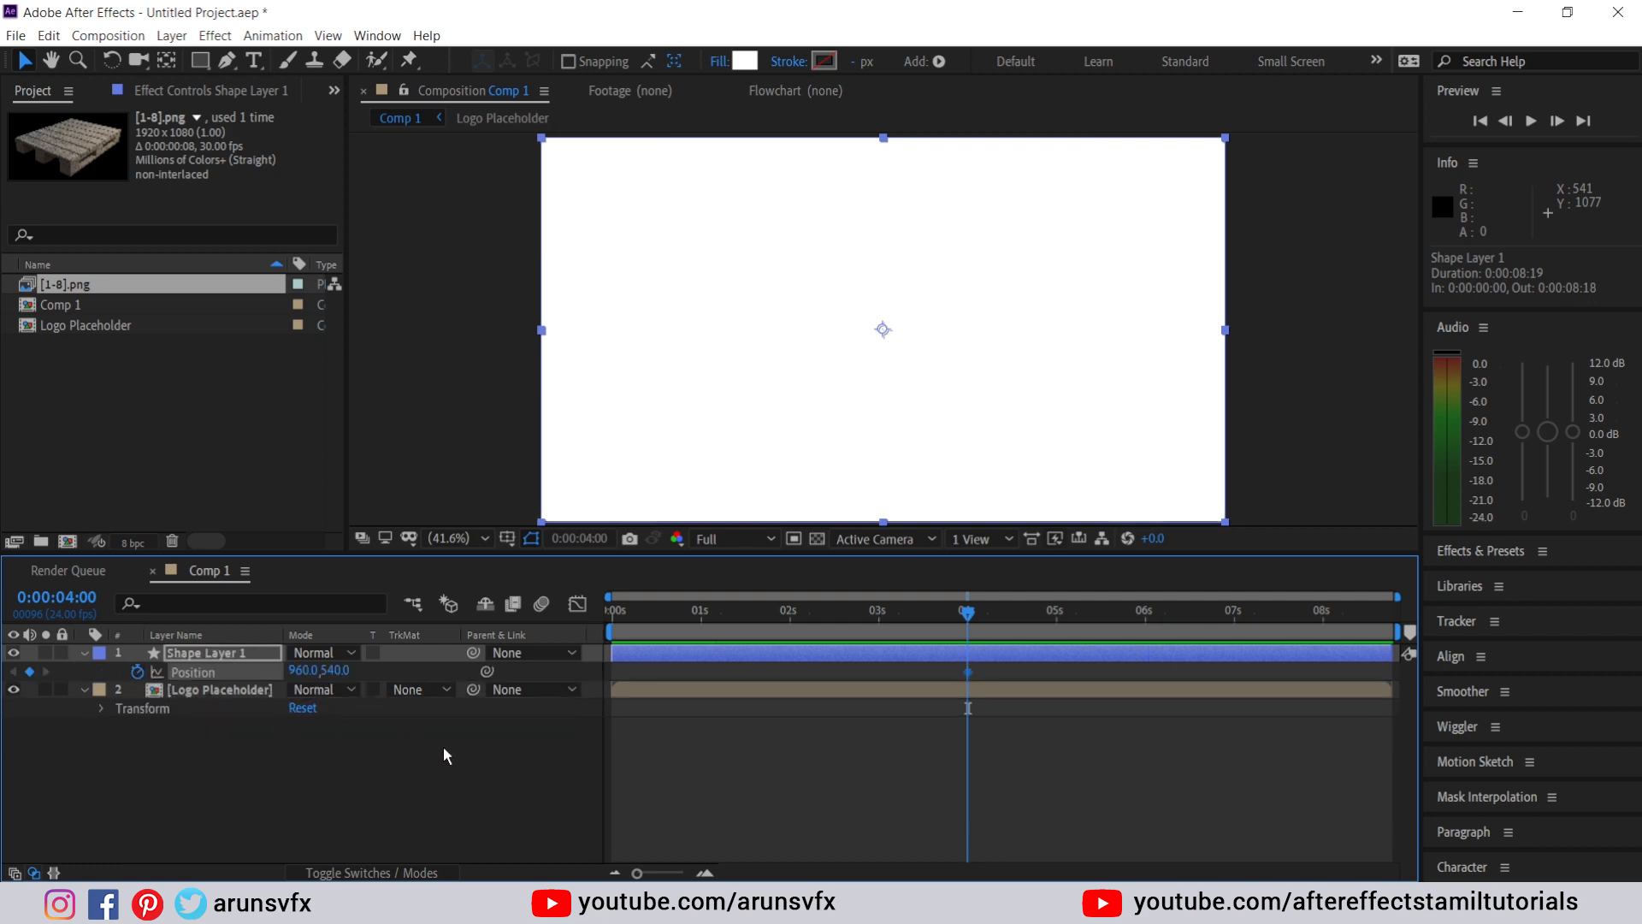
- At 0:00:00:00, move the white rectangle horizontally off the frame's left side to position -998, 540
{"action": "left_click_drag", "start_coordinate": [961, 609], "coordinate": [599, 612]}
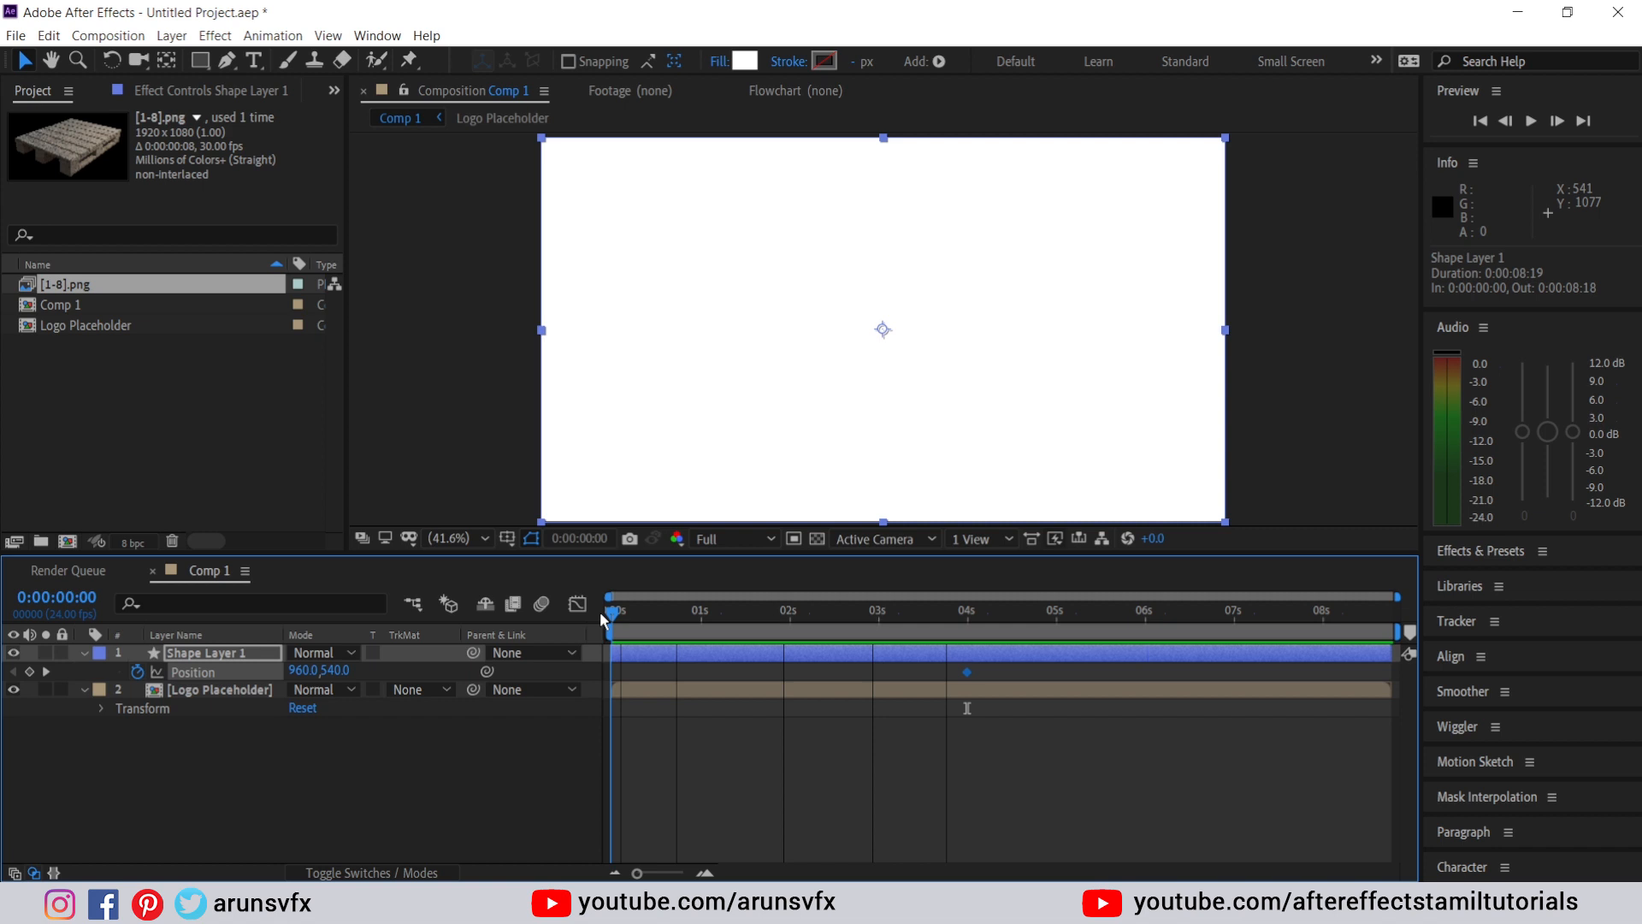
{"action": "left_click", "coordinate": [860, 402]}
{"action": "left_click_drag", "start_coordinate": [859, 399], "coordinate": [166, 422]}
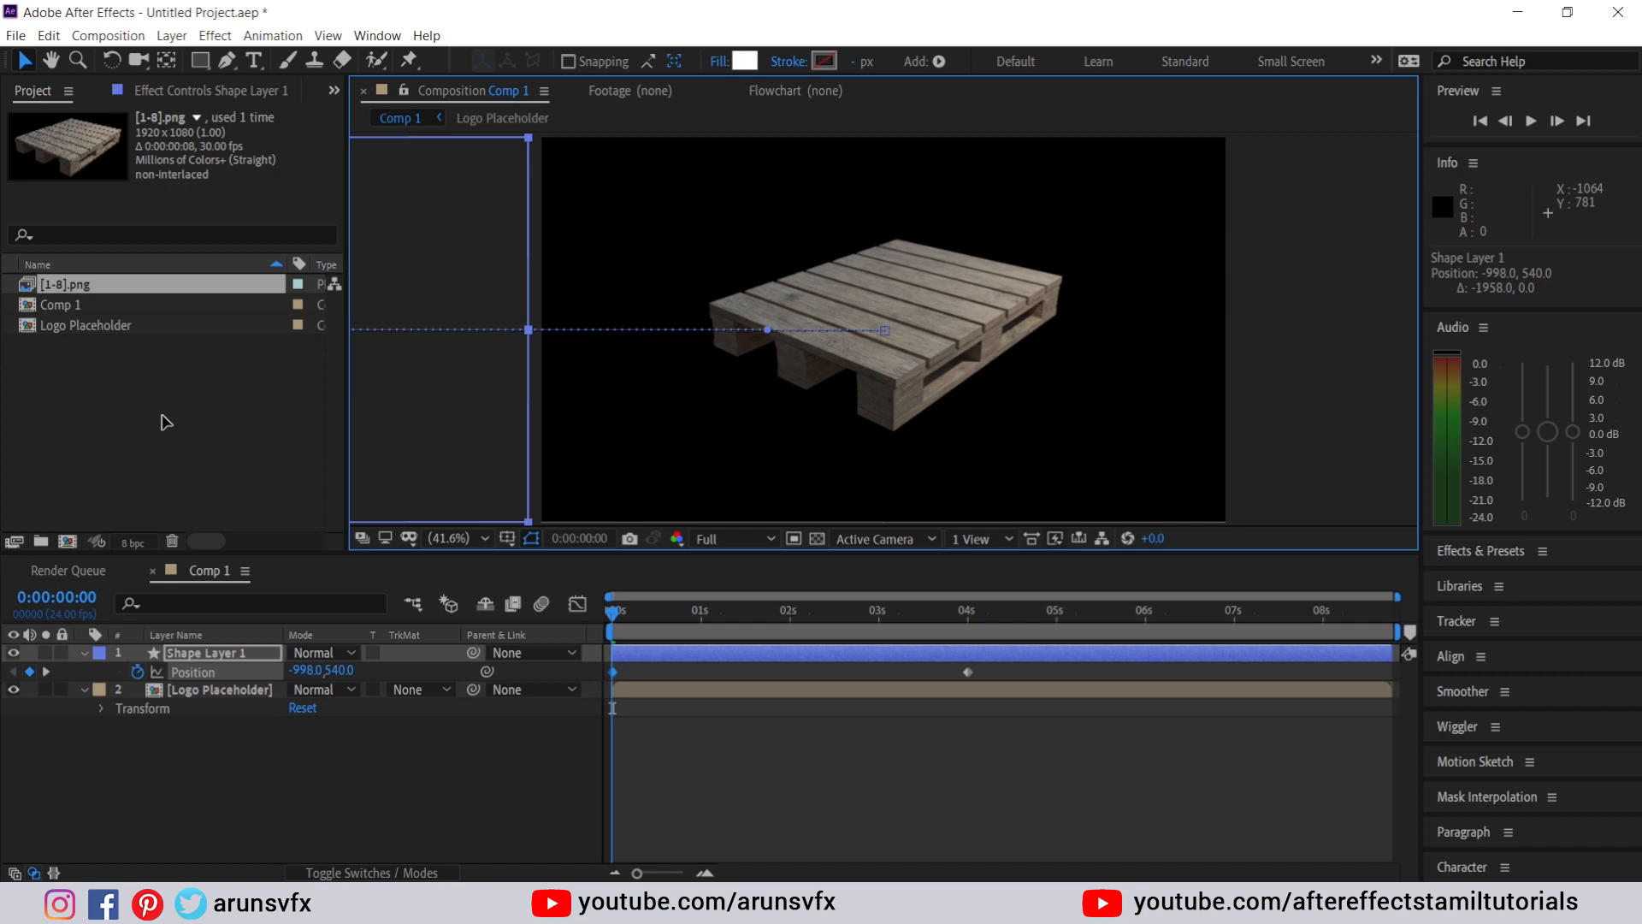
- Preview the white rectangle's slide across the frame and scrub to about 0:00:02:10
{"action": "left_click", "coordinate": [359, 747]}
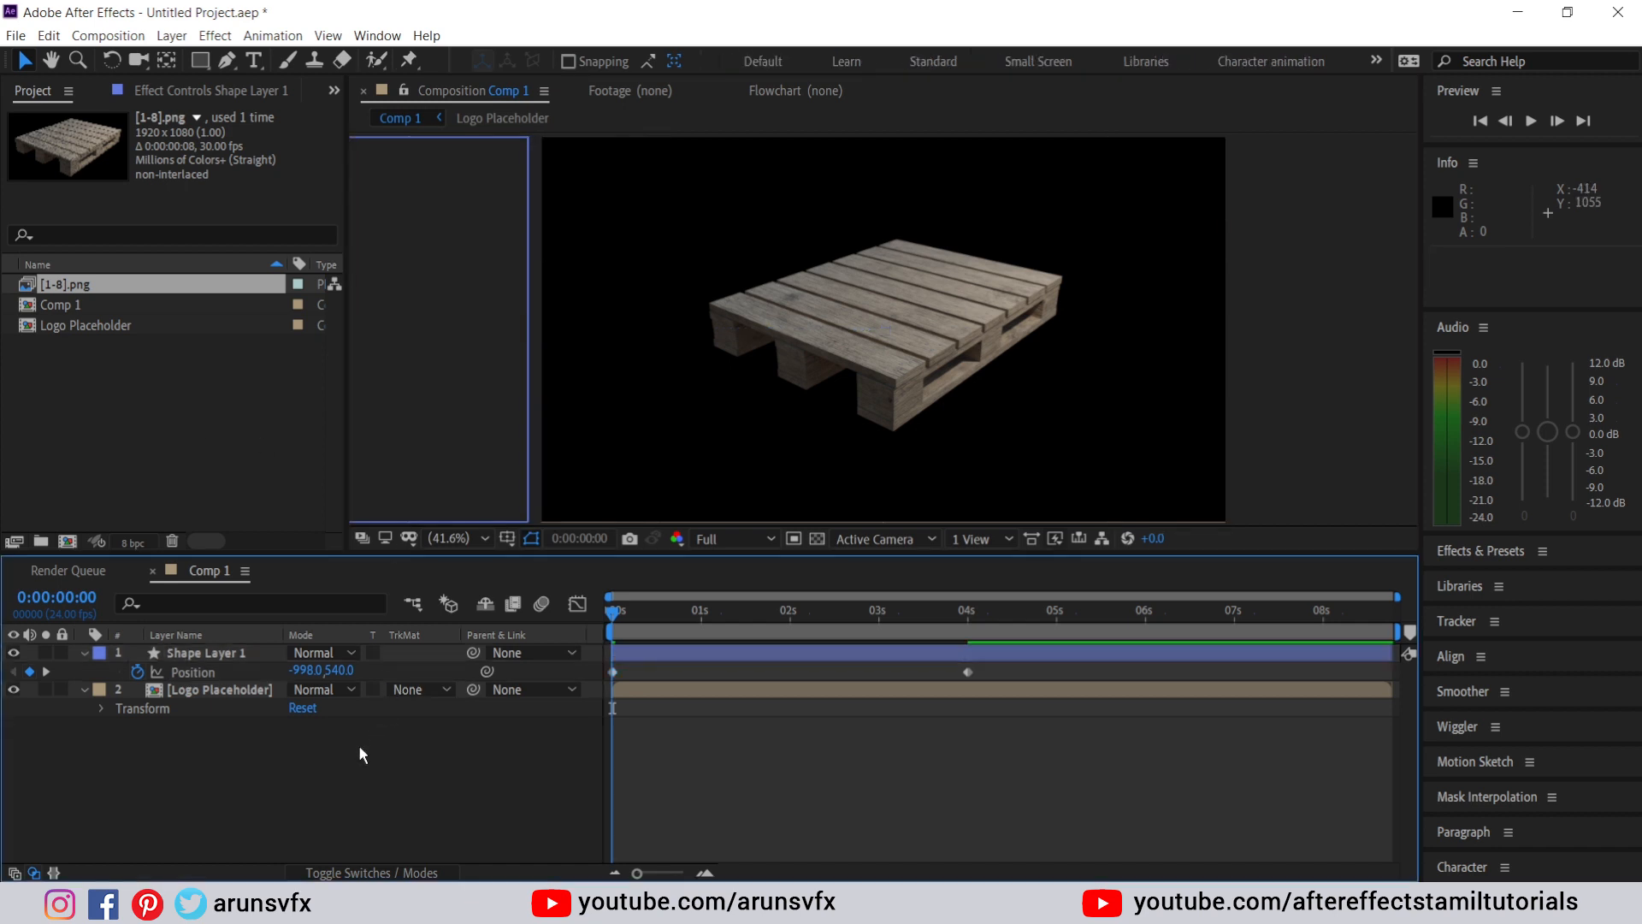
{"action": "key", "text": "space"}
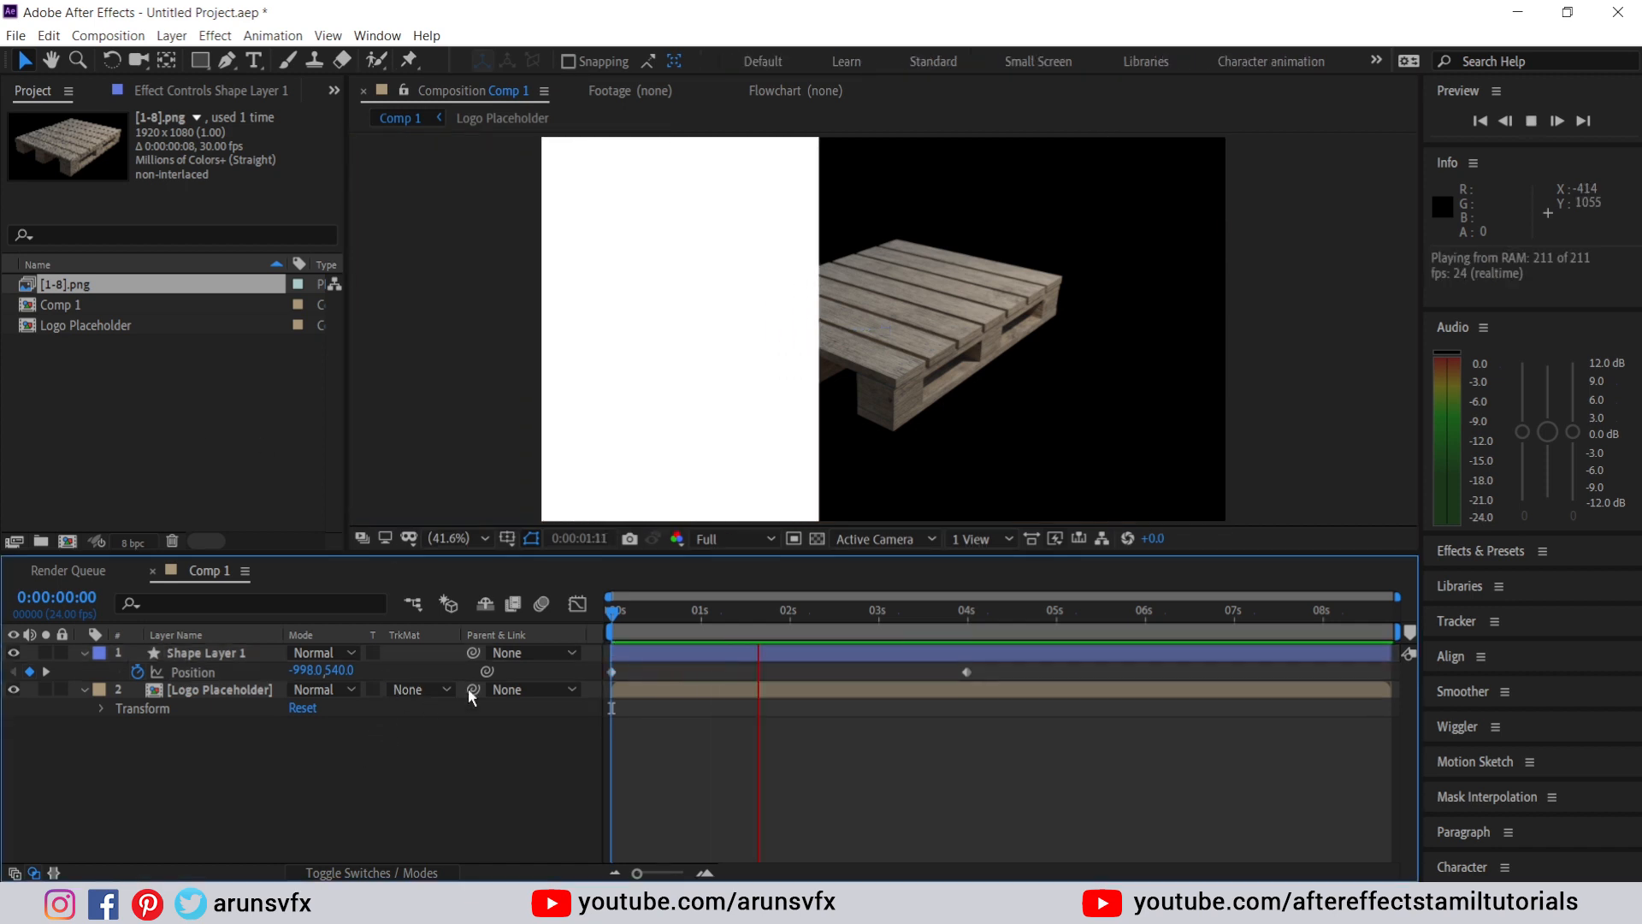
{"action": "left_click", "coordinate": [864, 613]}
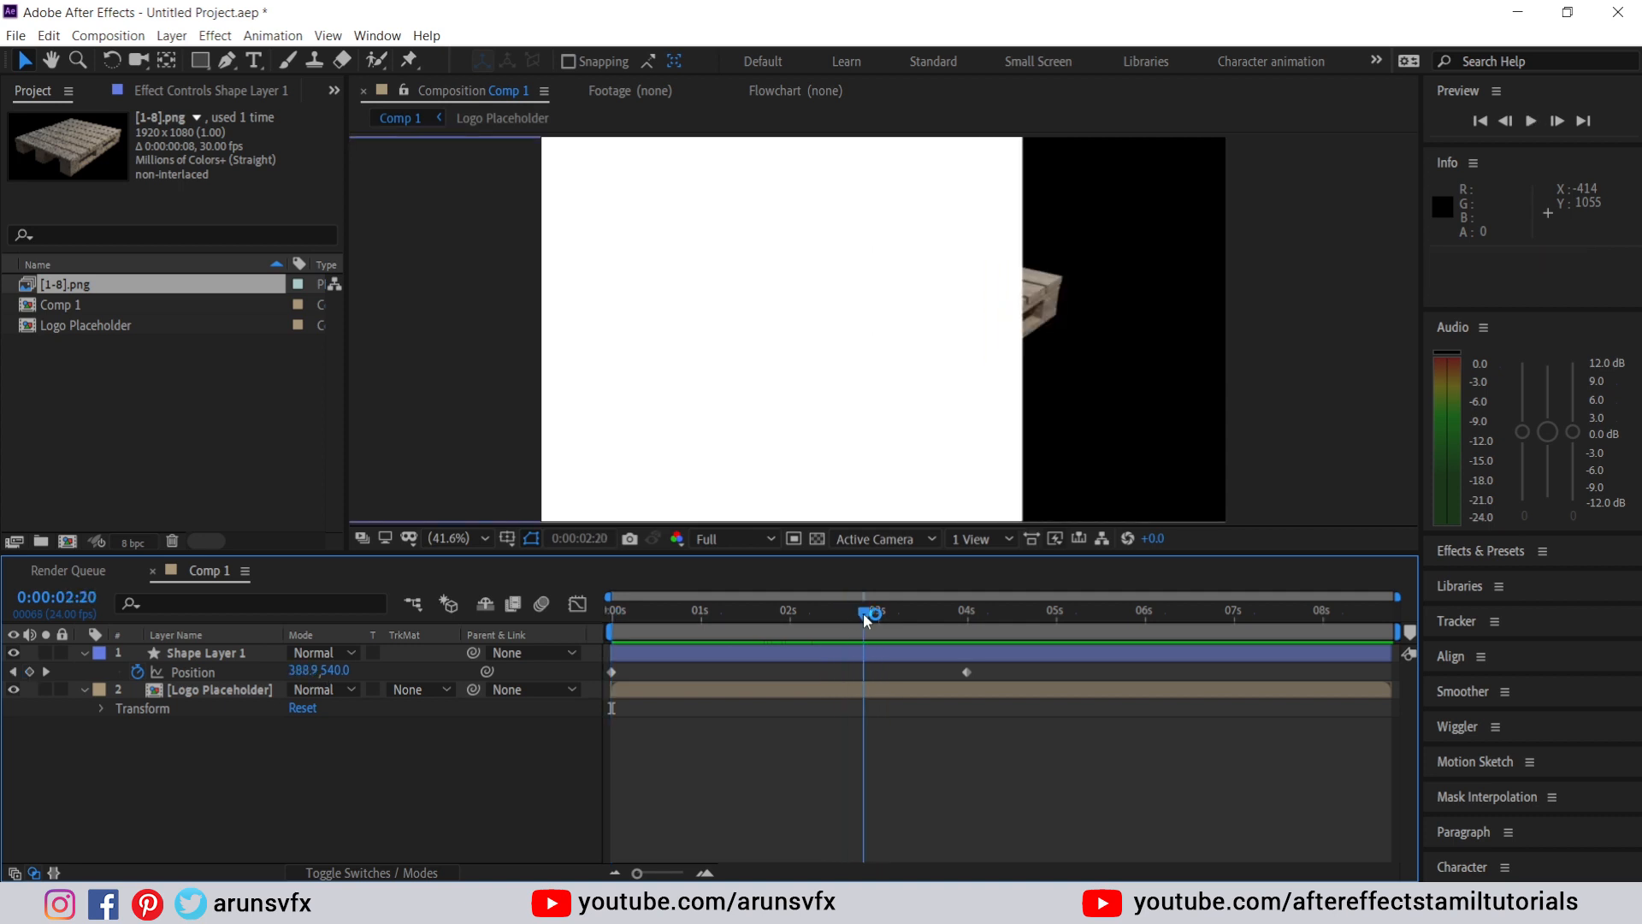
{"action": "left_click_drag", "start_coordinate": [864, 614], "coordinate": [825, 613]}
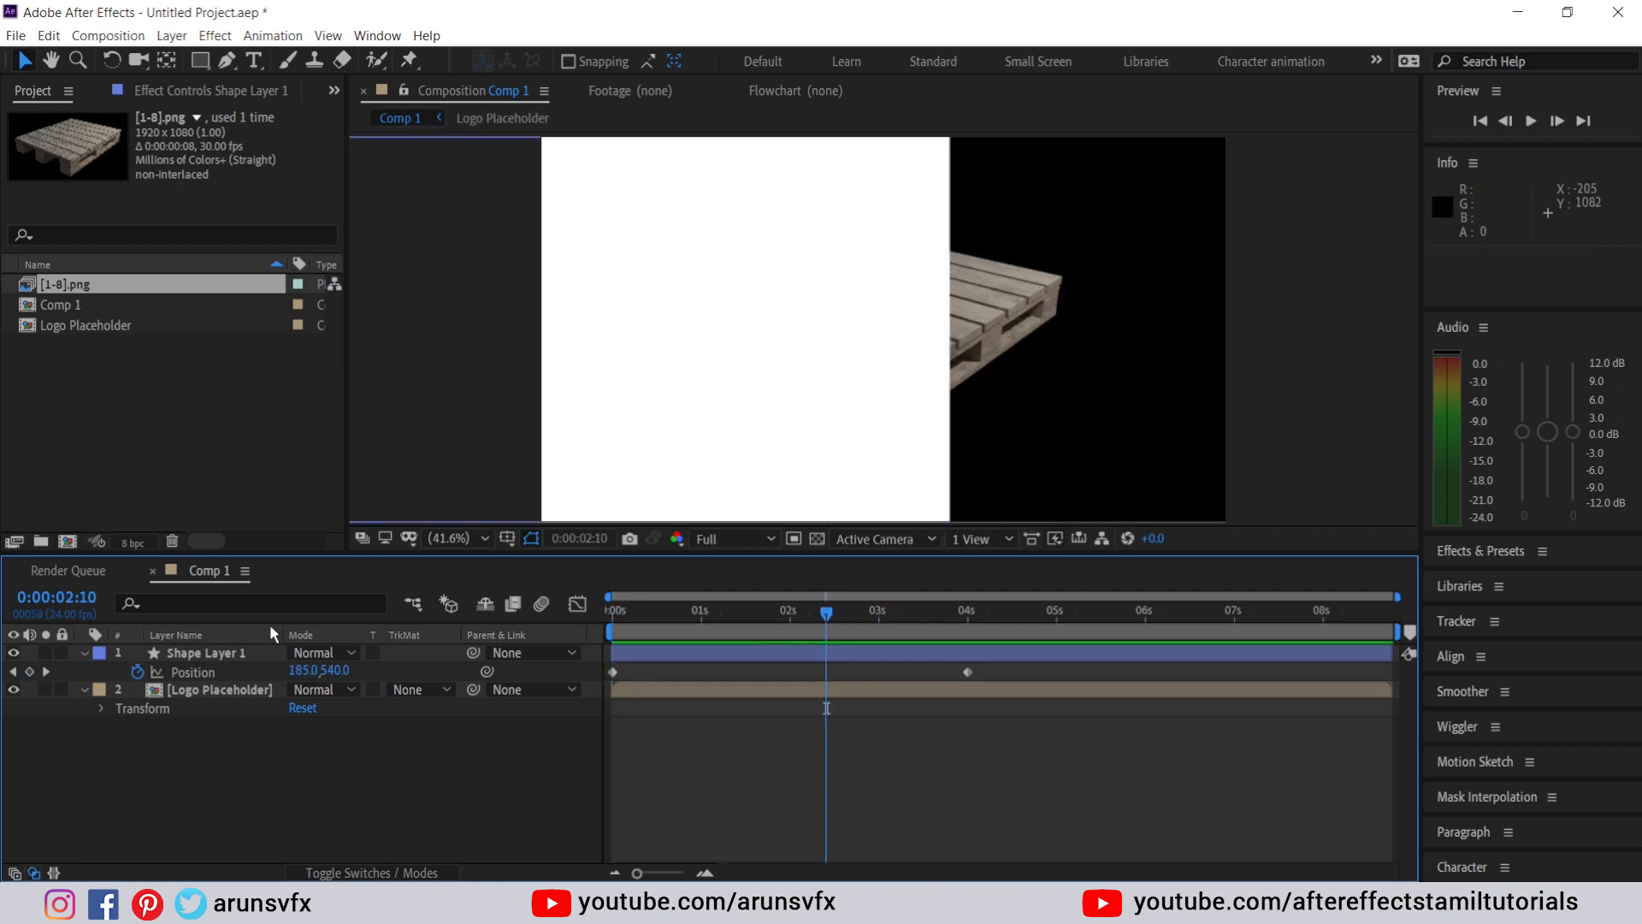
- Set the Logo Placeholder layer's track matte to Alpha Matte, using the white shape layer above it as the matte
{"action": "left_click", "coordinate": [223, 653]}
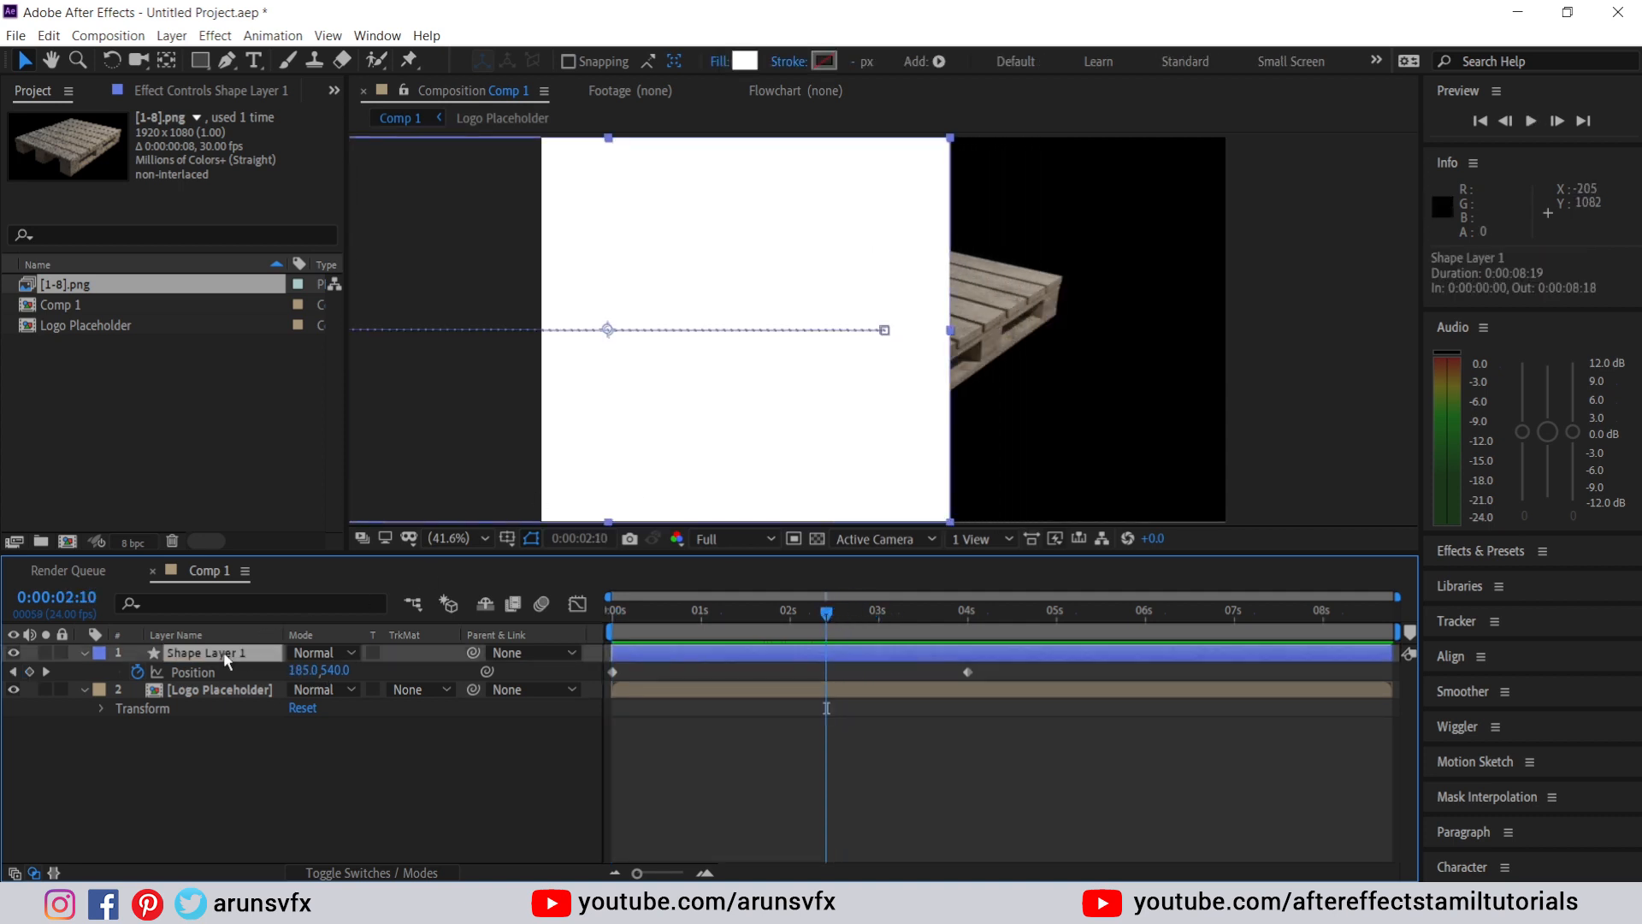
{"action": "left_click", "coordinate": [233, 689]}
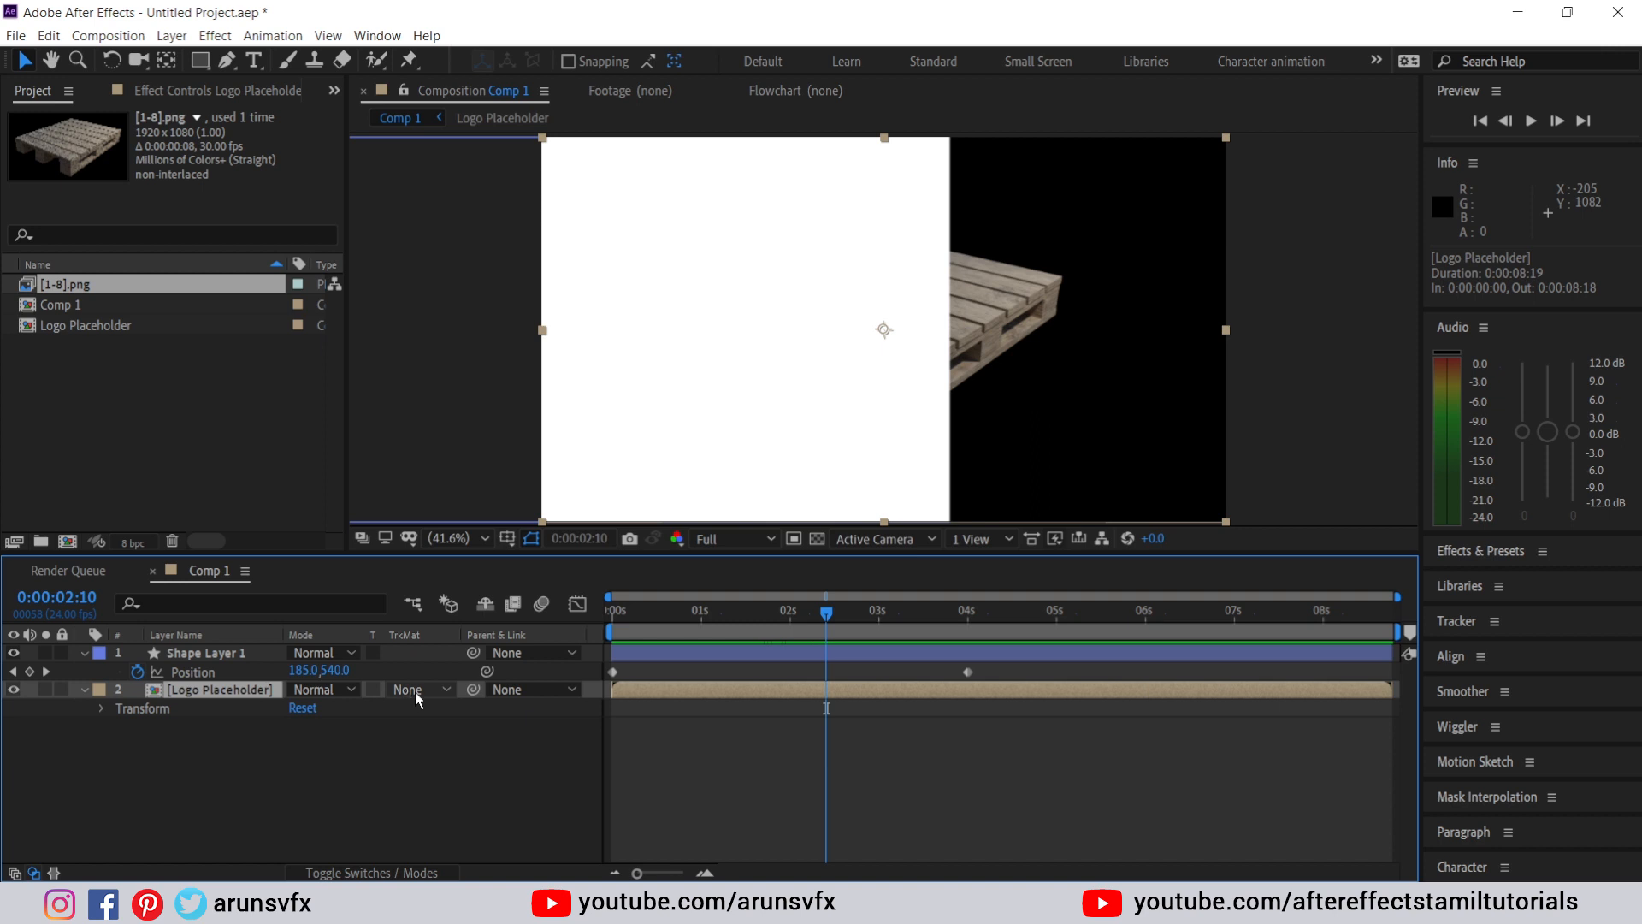
{"action": "left_click", "coordinate": [389, 873]}
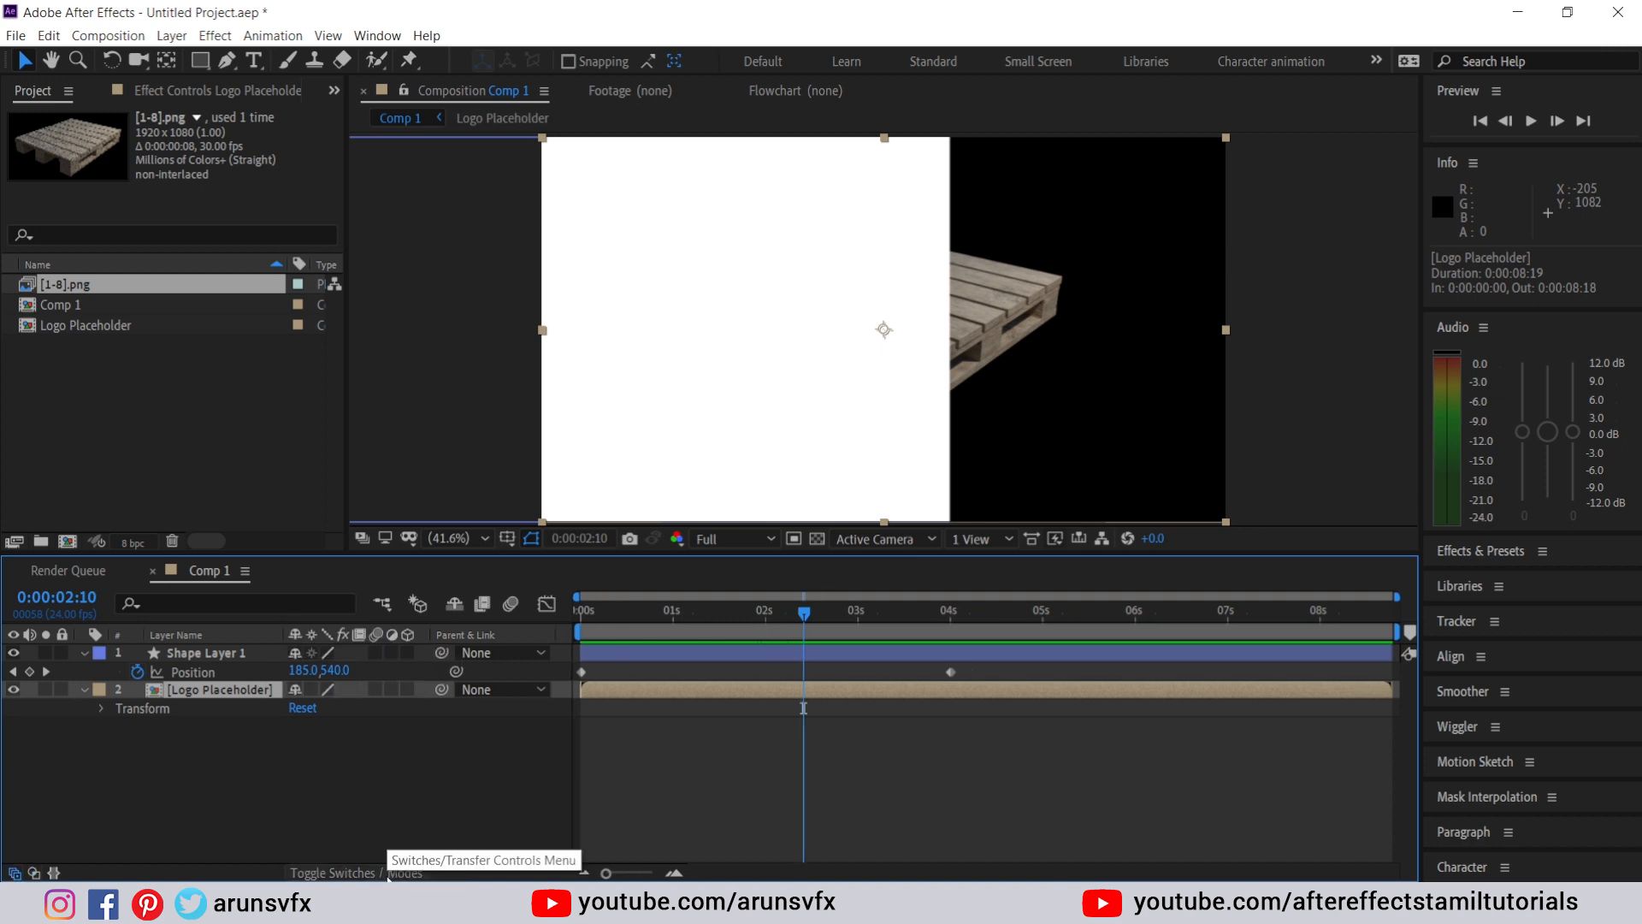
{"action": "left_click", "coordinate": [389, 873]}
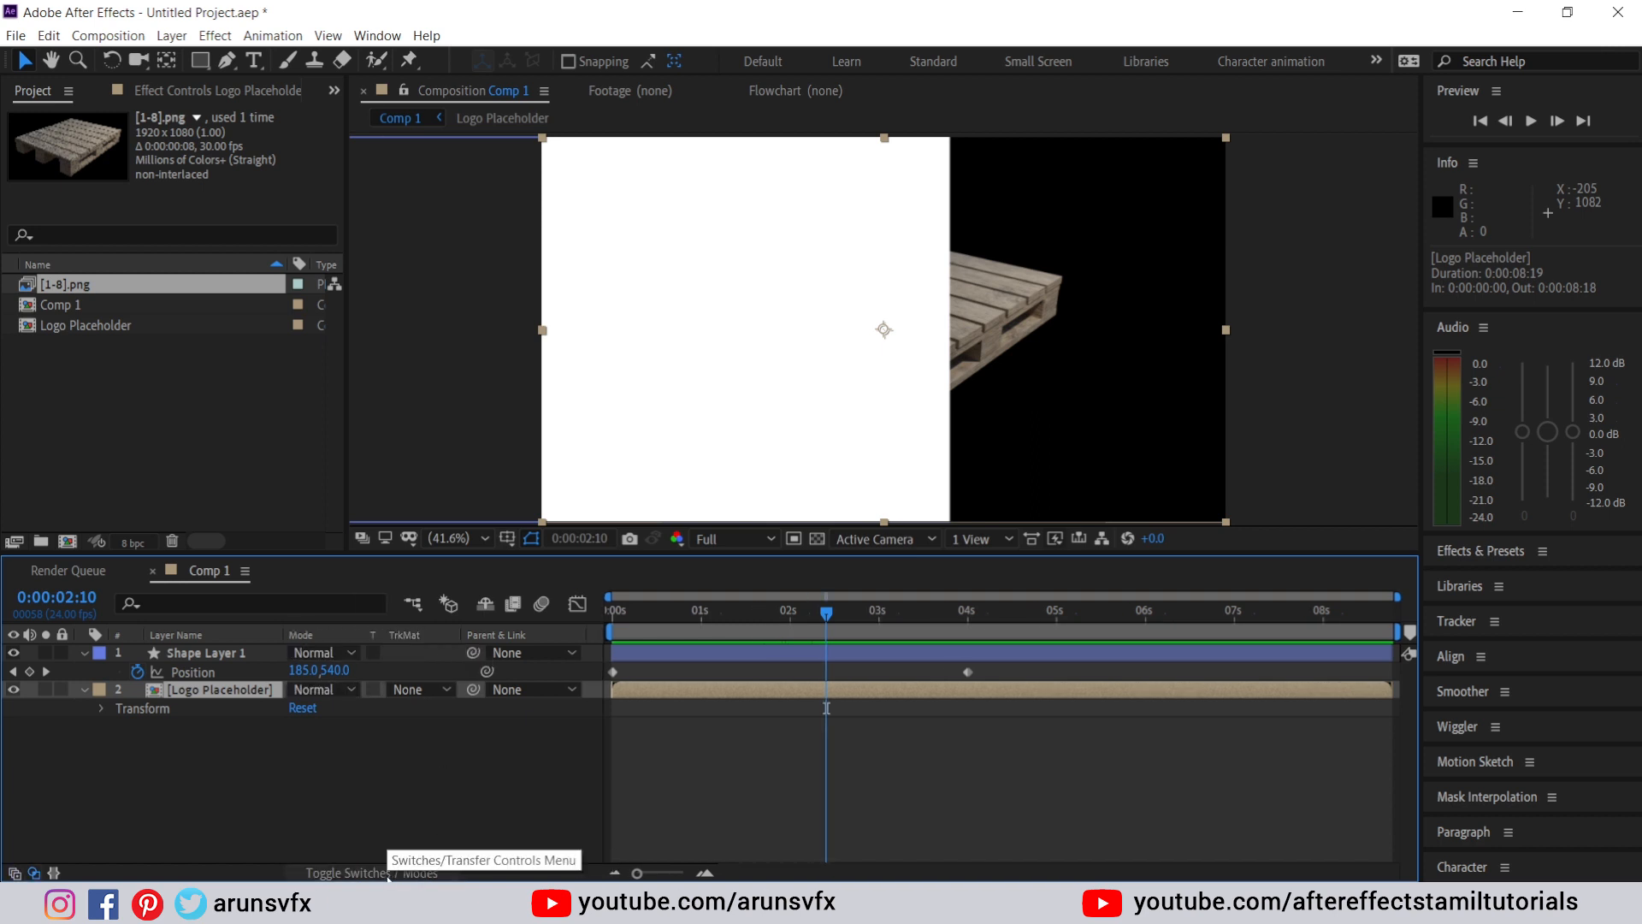
{"action": "left_click", "coordinate": [422, 691]}
{"action": "left_click", "coordinate": [428, 738]}
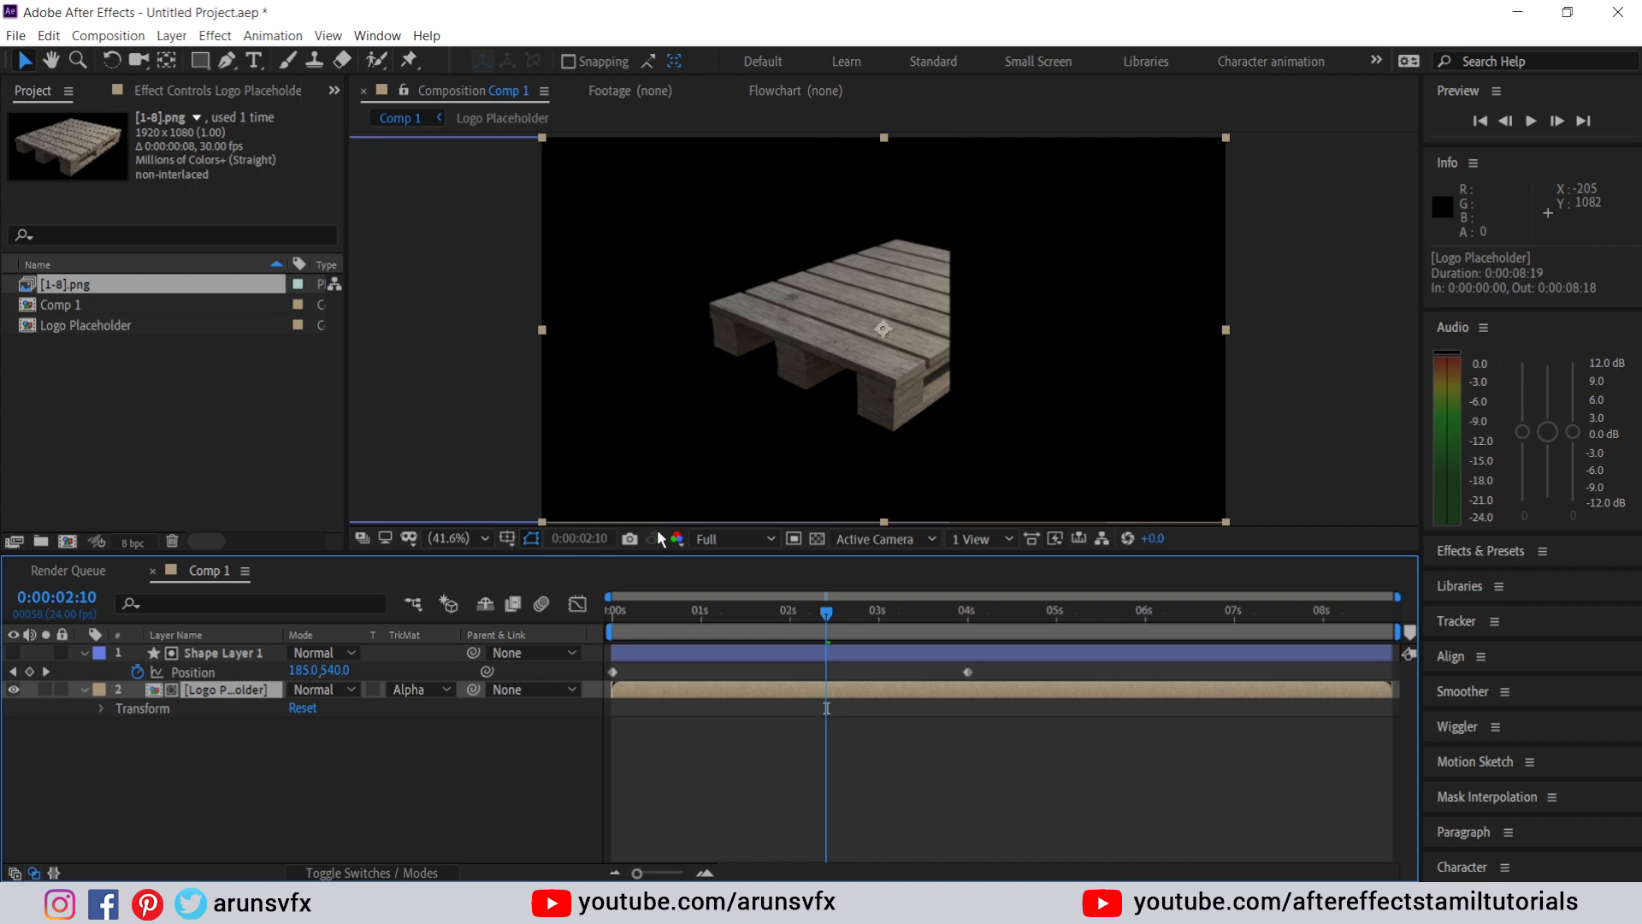
- Check the matte layer's visibility, preview the pallet's reveal from the start, and stop at about 0:00:02:04
{"action": "left_click", "coordinate": [14, 653]}
{"action": "left_click", "coordinate": [13, 654]}
{"action": "left_click_drag", "start_coordinate": [787, 614], "coordinate": [628, 612]}
{"action": "key", "text": "space"}
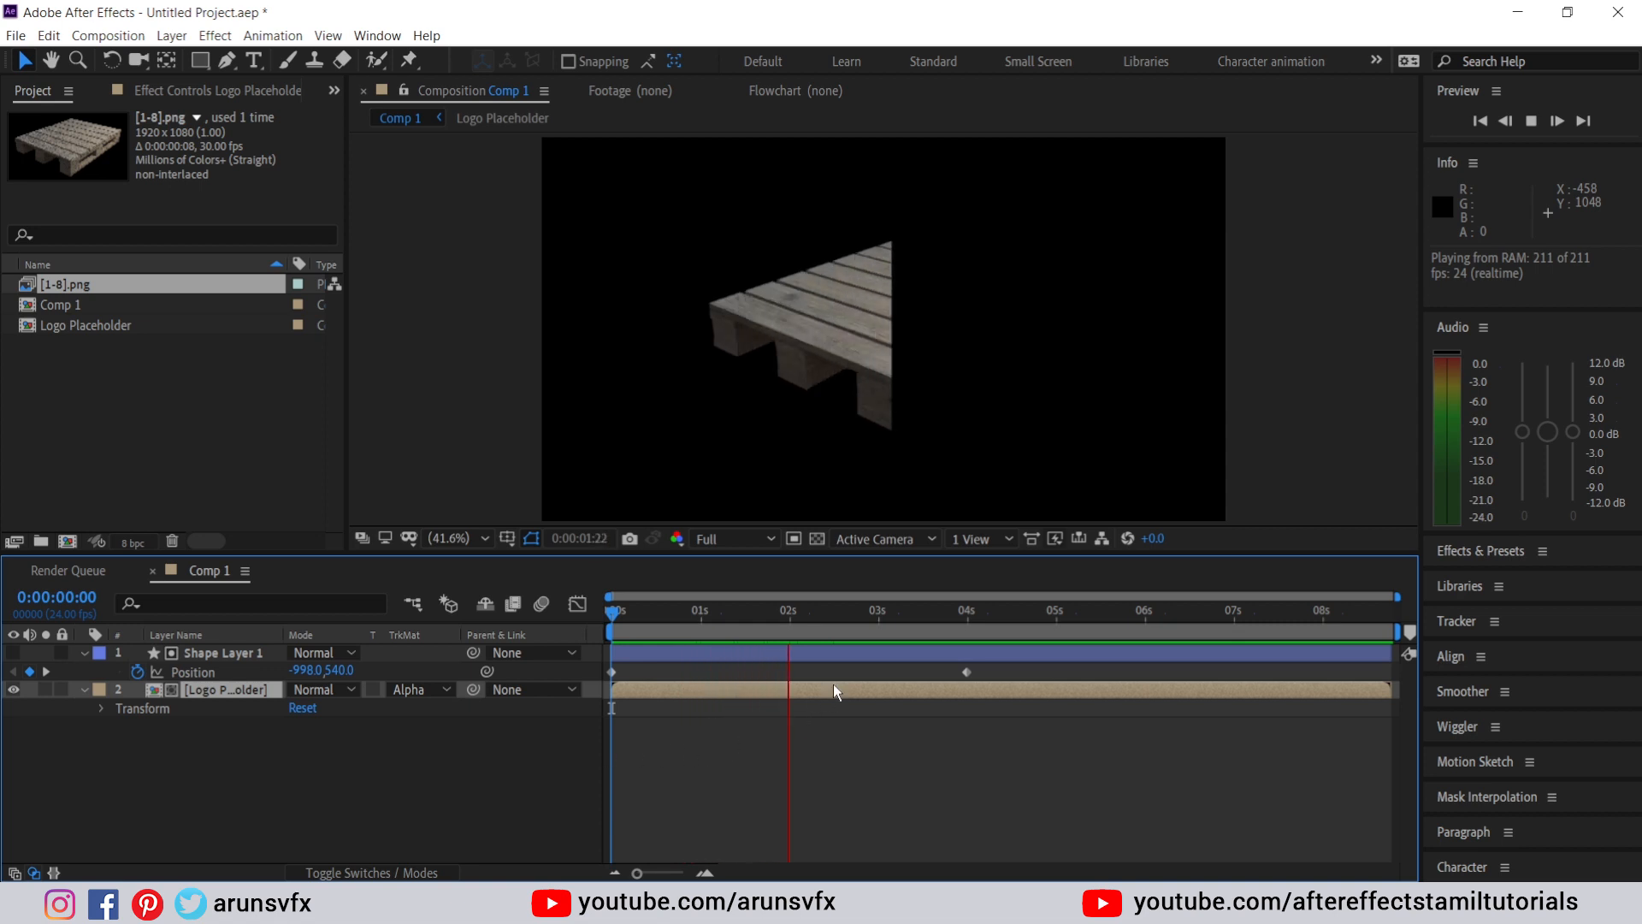
{"action": "left_click", "coordinate": [817, 610]}
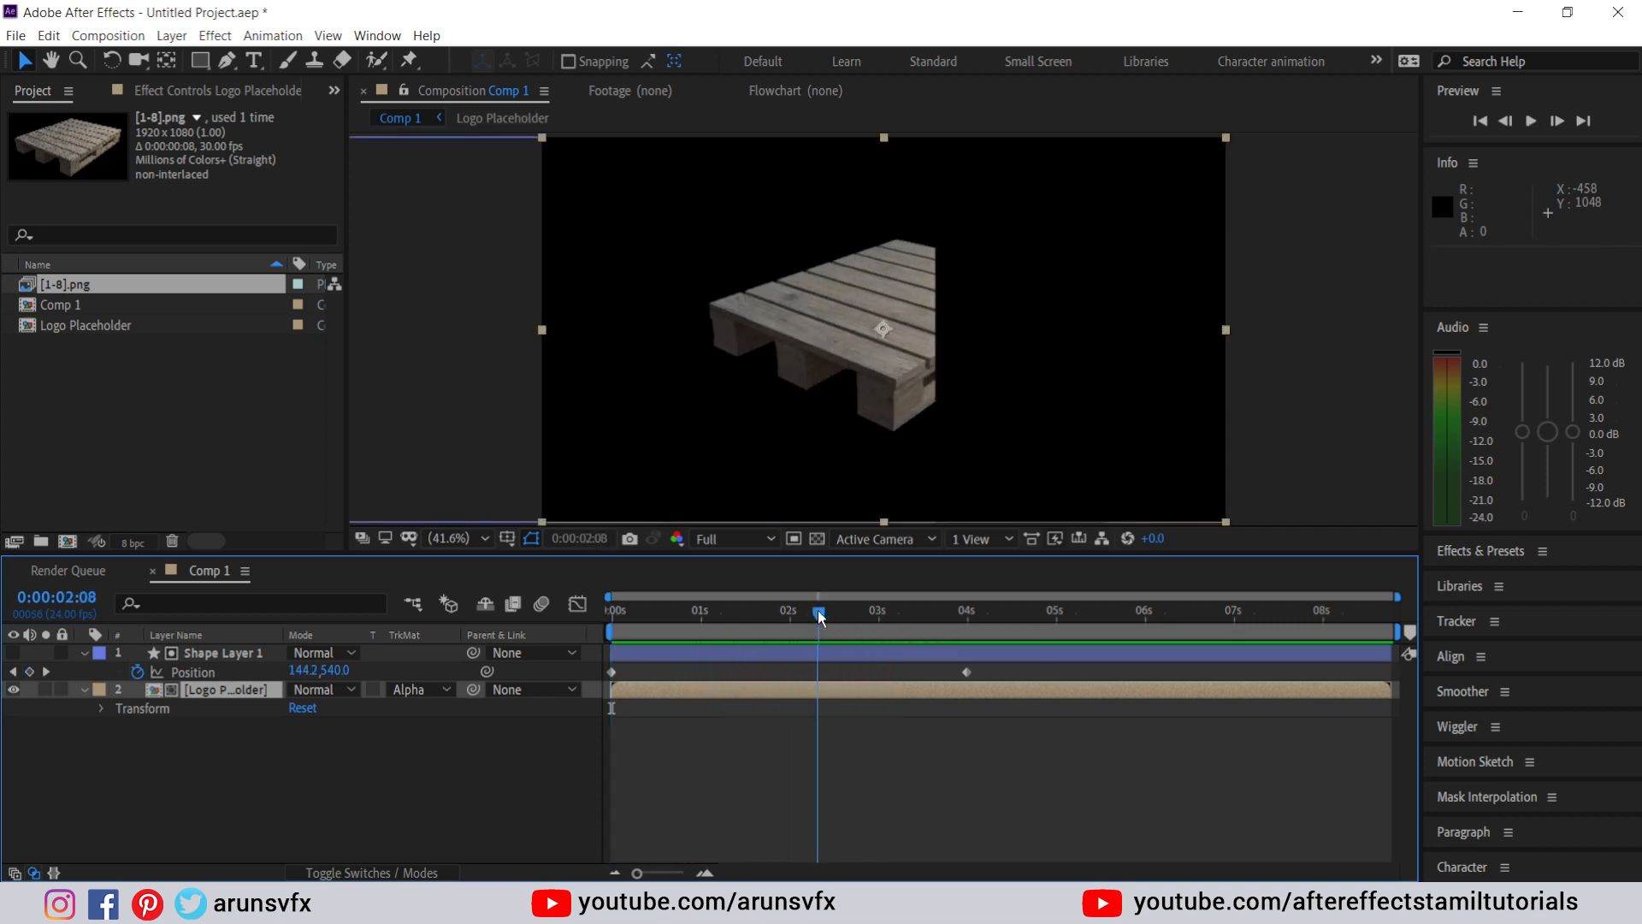
{"action": "left_click_drag", "start_coordinate": [811, 609], "coordinate": [805, 610]}
- Search the effects for "displac" and apply Turbulent Displace to the white shape layer, not to the Logo Placeholder
{"action": "left_click", "coordinate": [227, 656]}
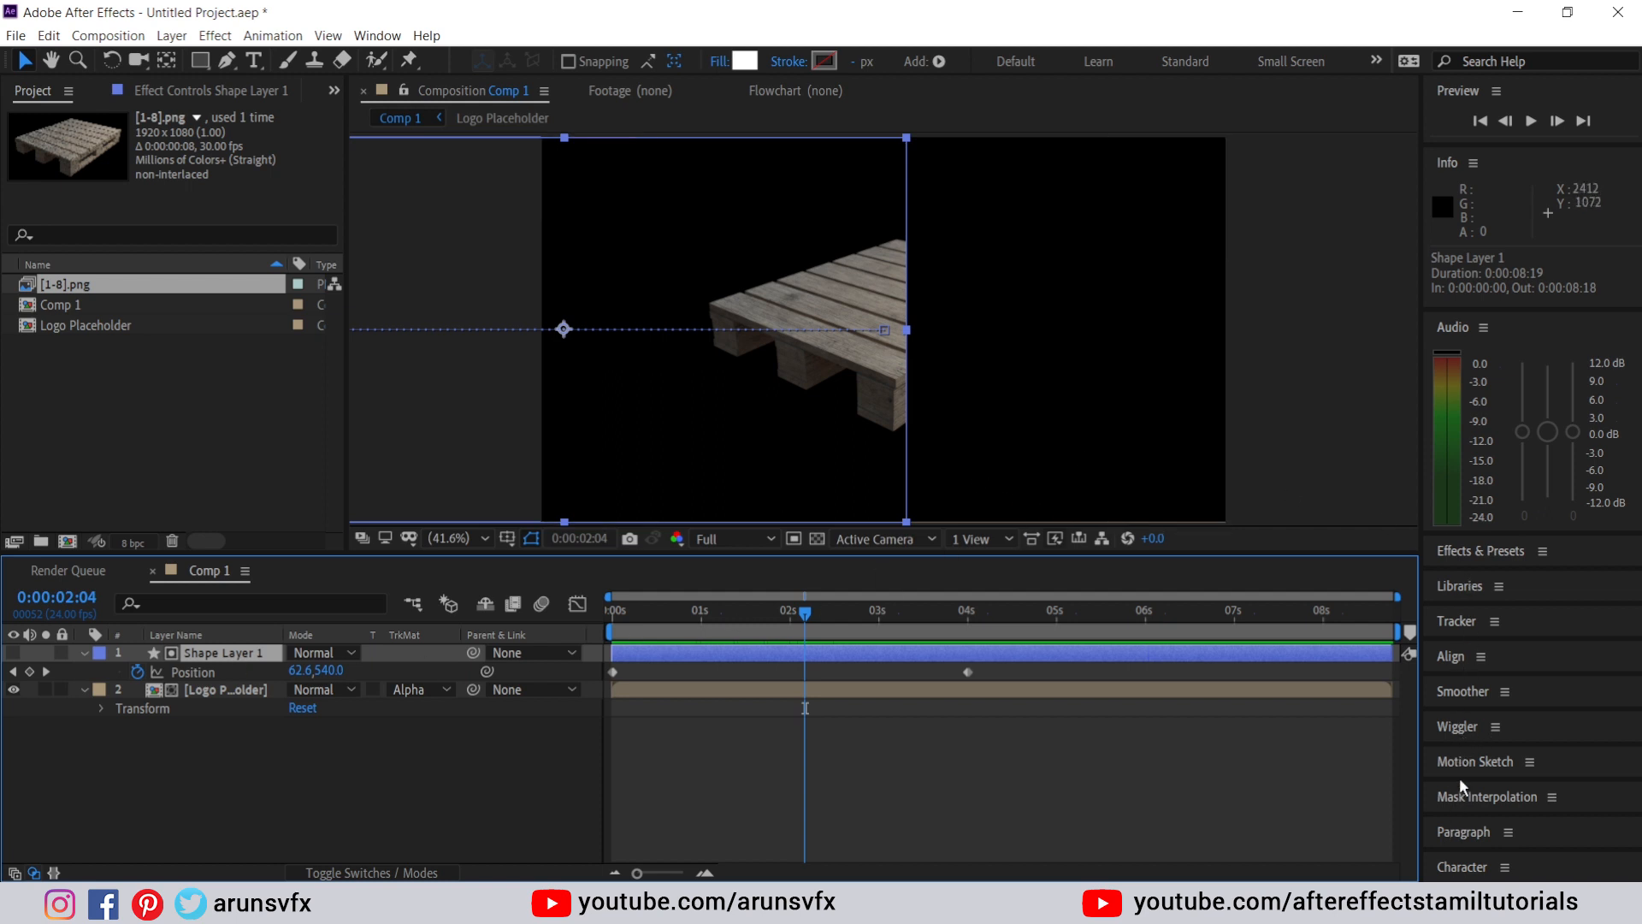
{"action": "left_click", "coordinate": [1481, 550]}
{"action": "left_click_drag", "start_coordinate": [1483, 227], "coordinate": [1483, 212]}
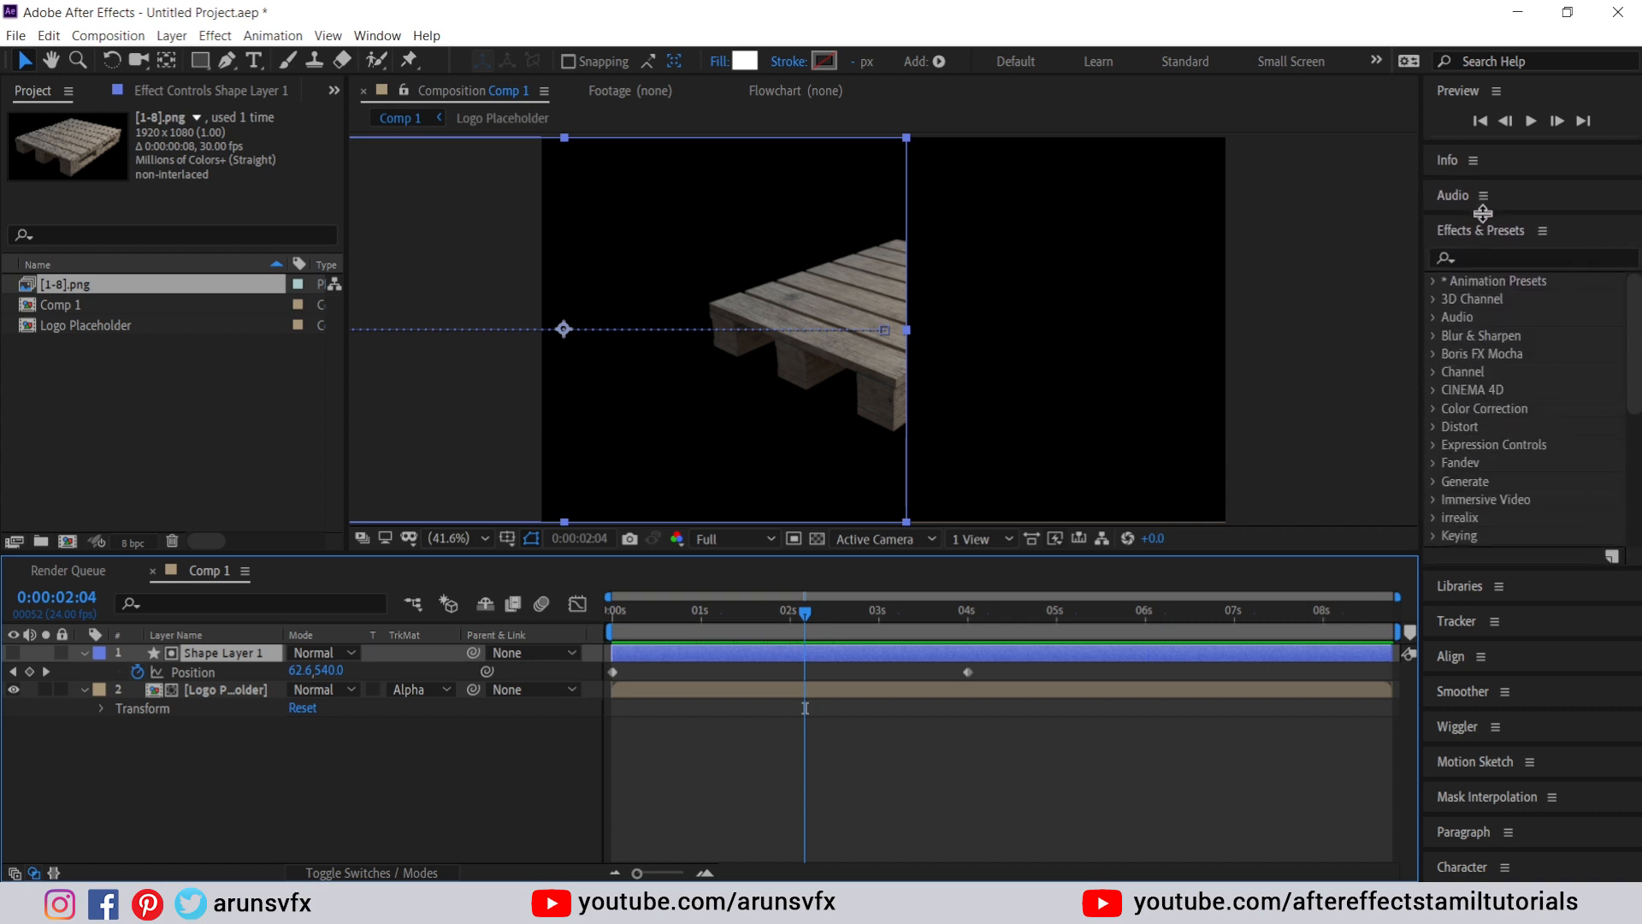
{"action": "left_click", "coordinate": [1495, 258]}
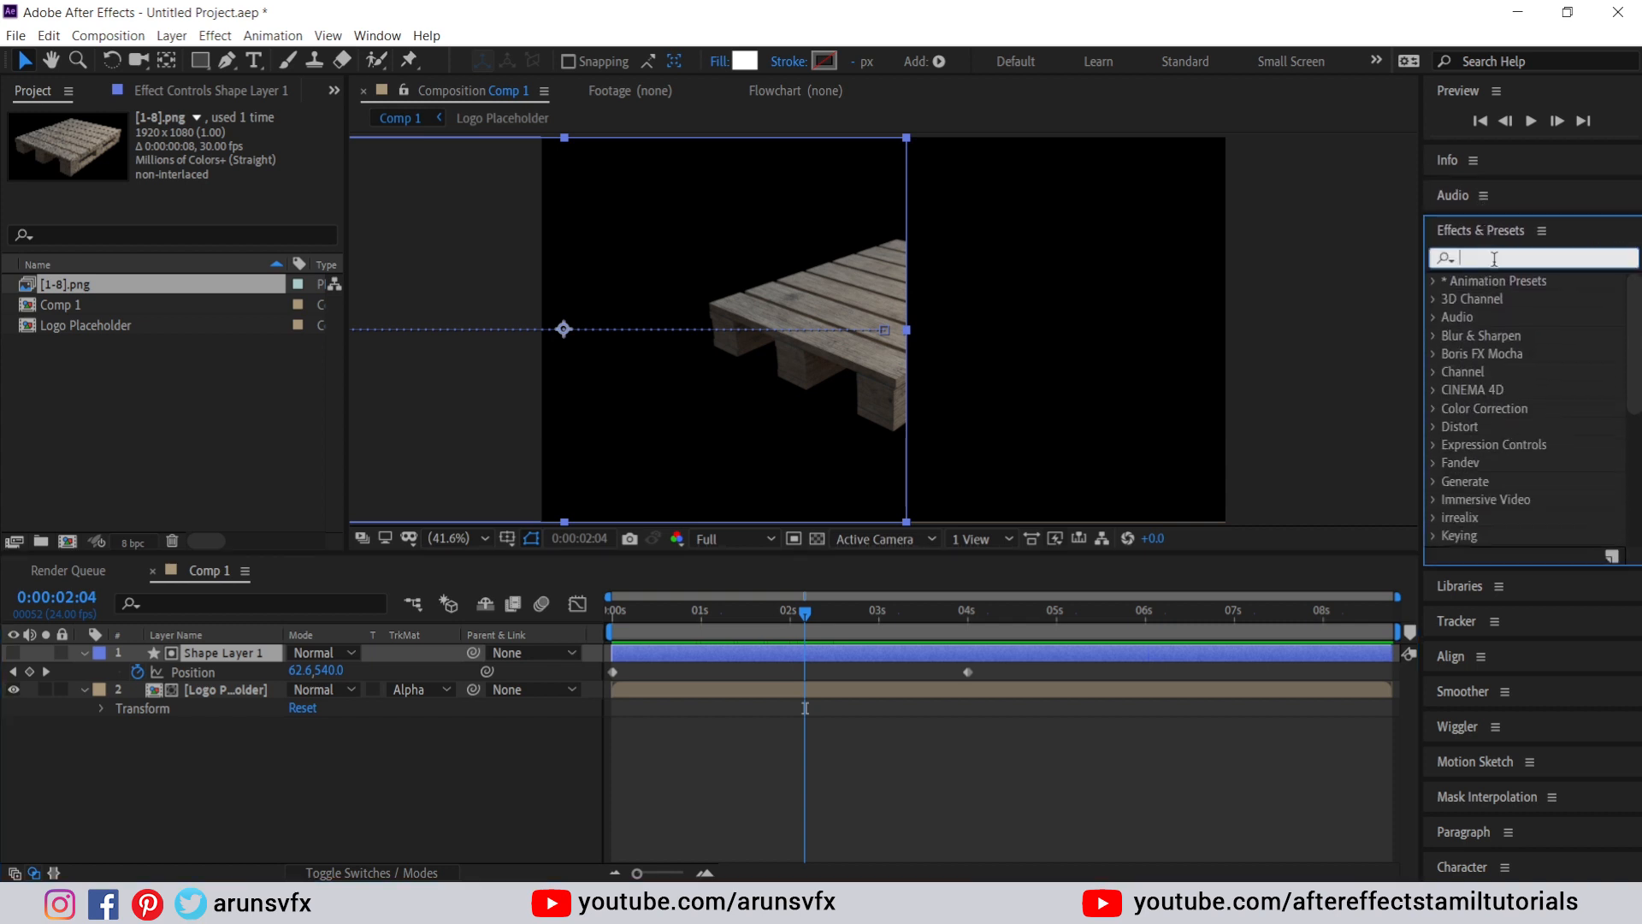
{"action": "type", "text": "dis"}
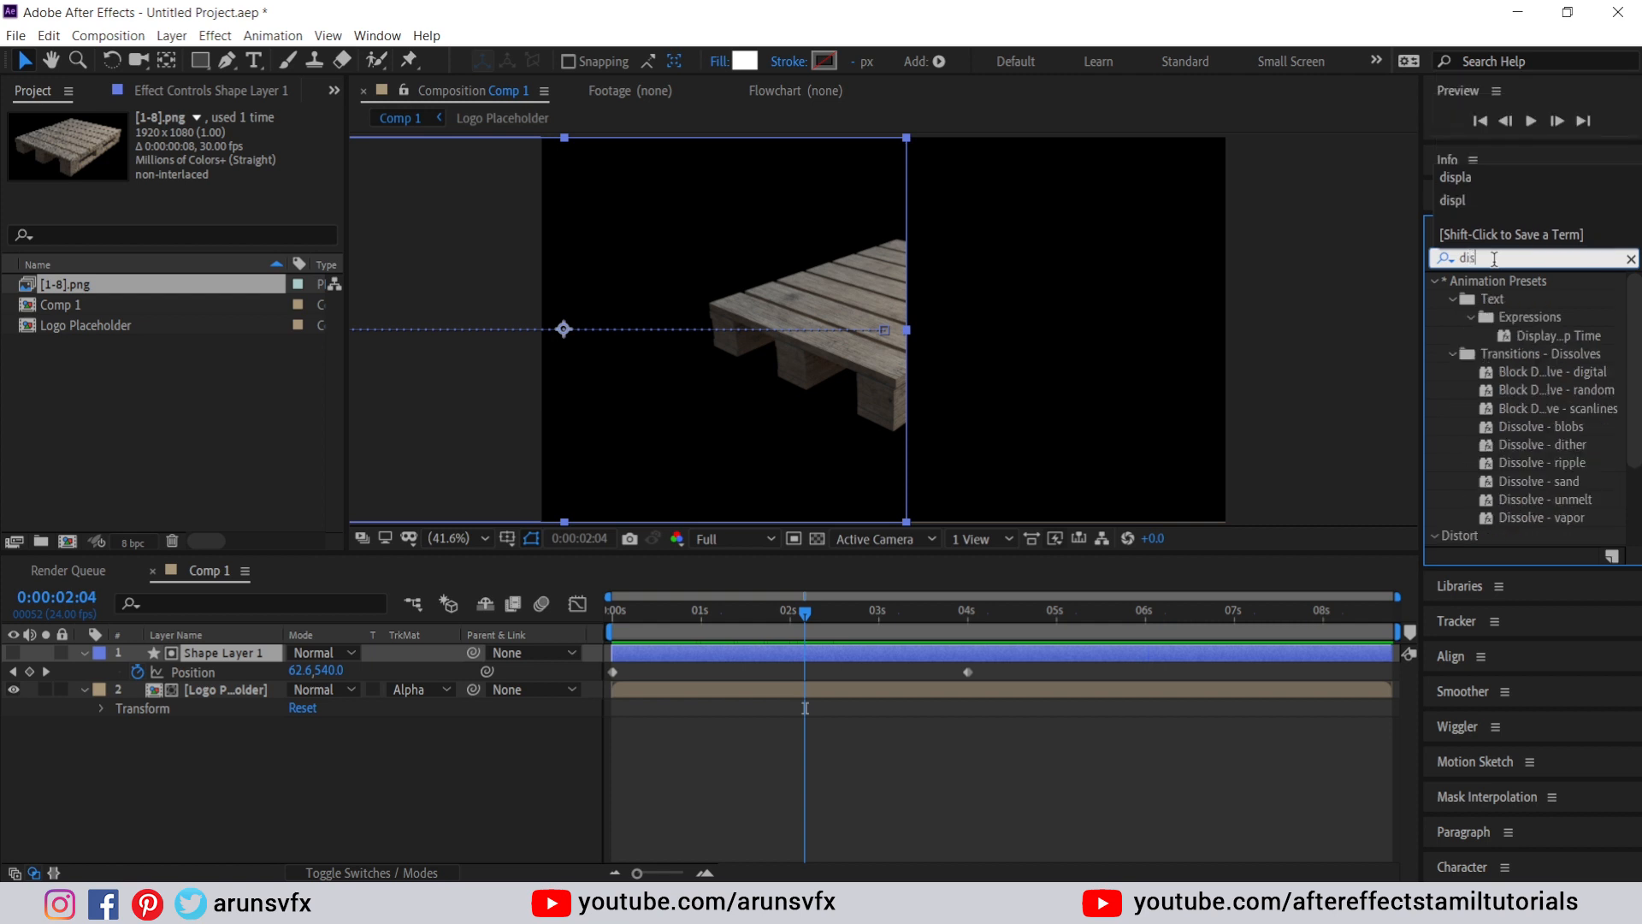
{"action": "type", "text": "p"}
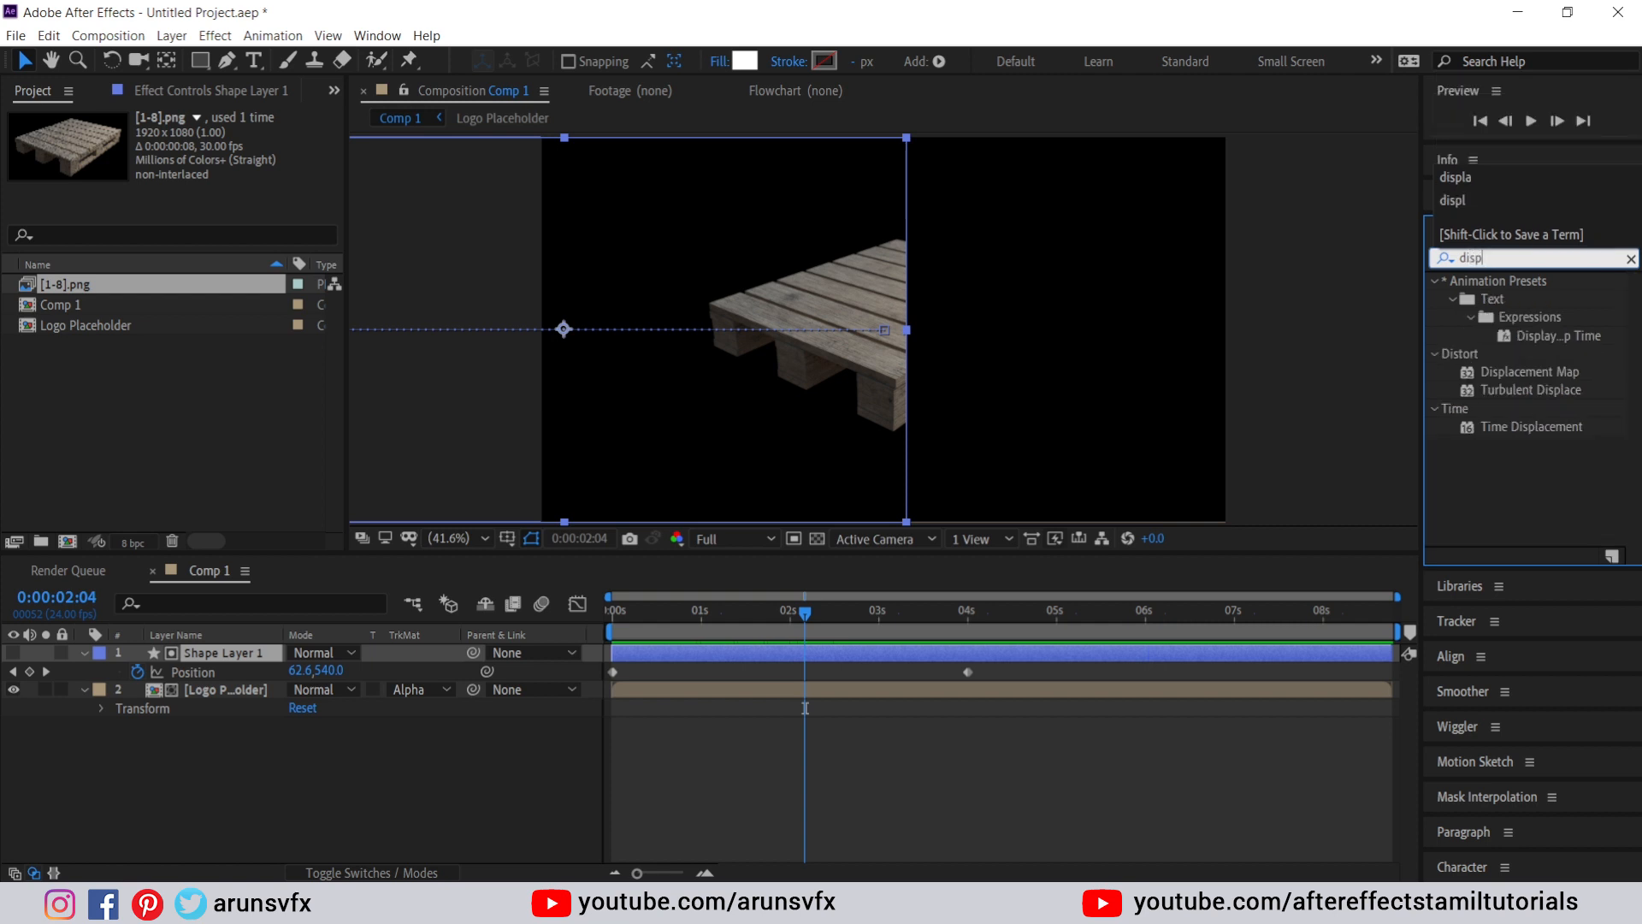
{"action": "type", "text": "lac"}
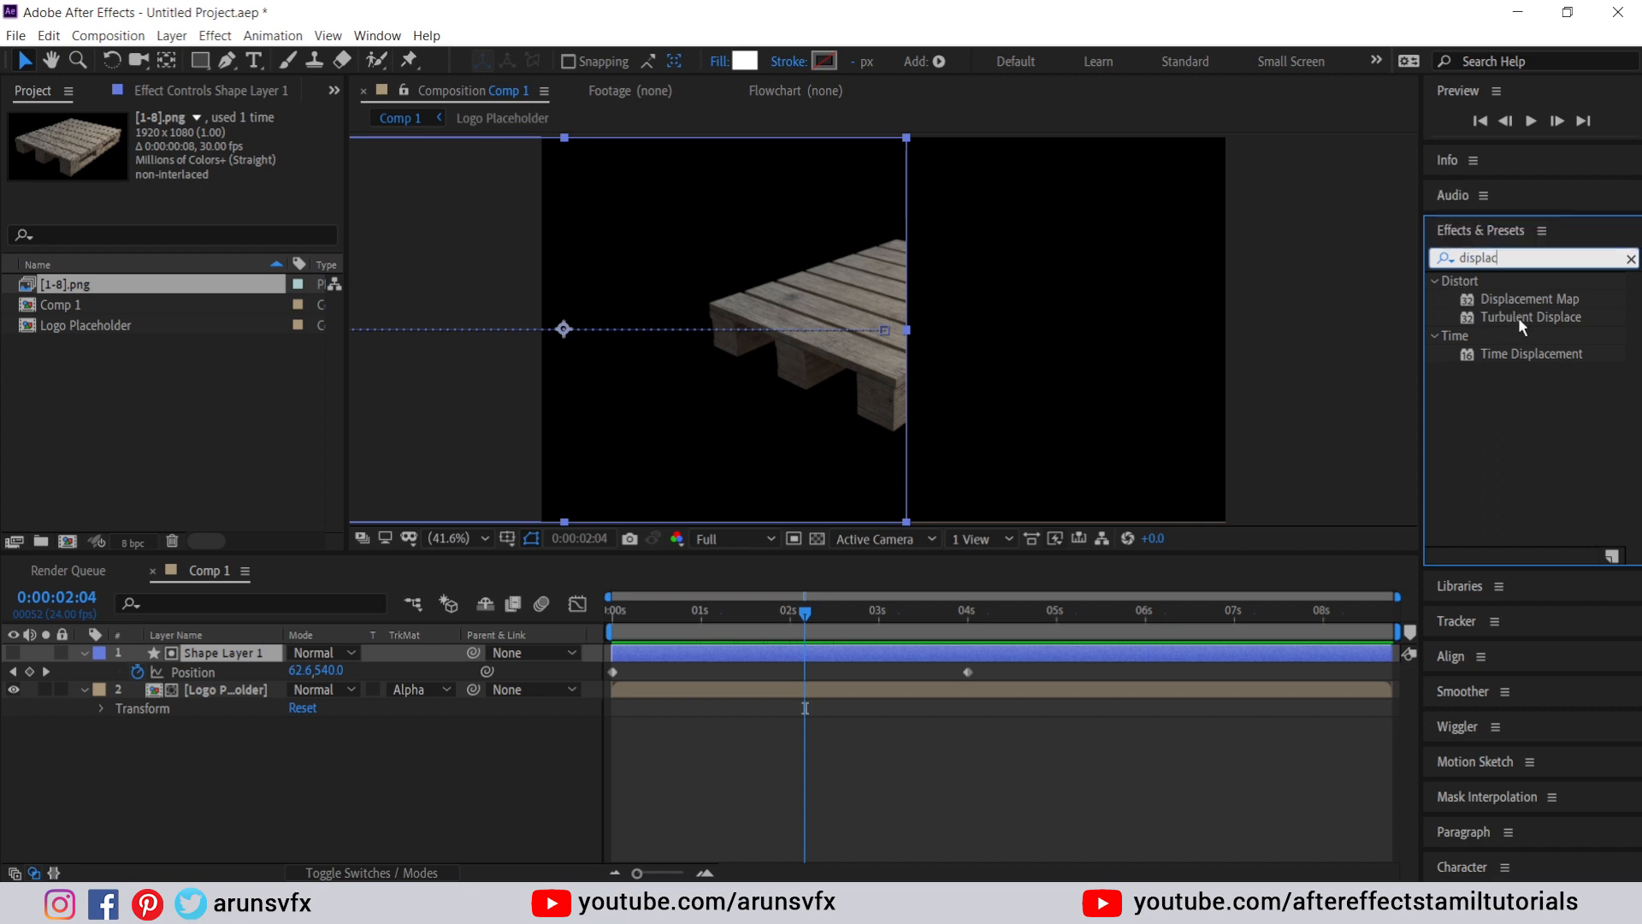
{"action": "left_click_drag", "start_coordinate": [1517, 316], "coordinate": [967, 307]}
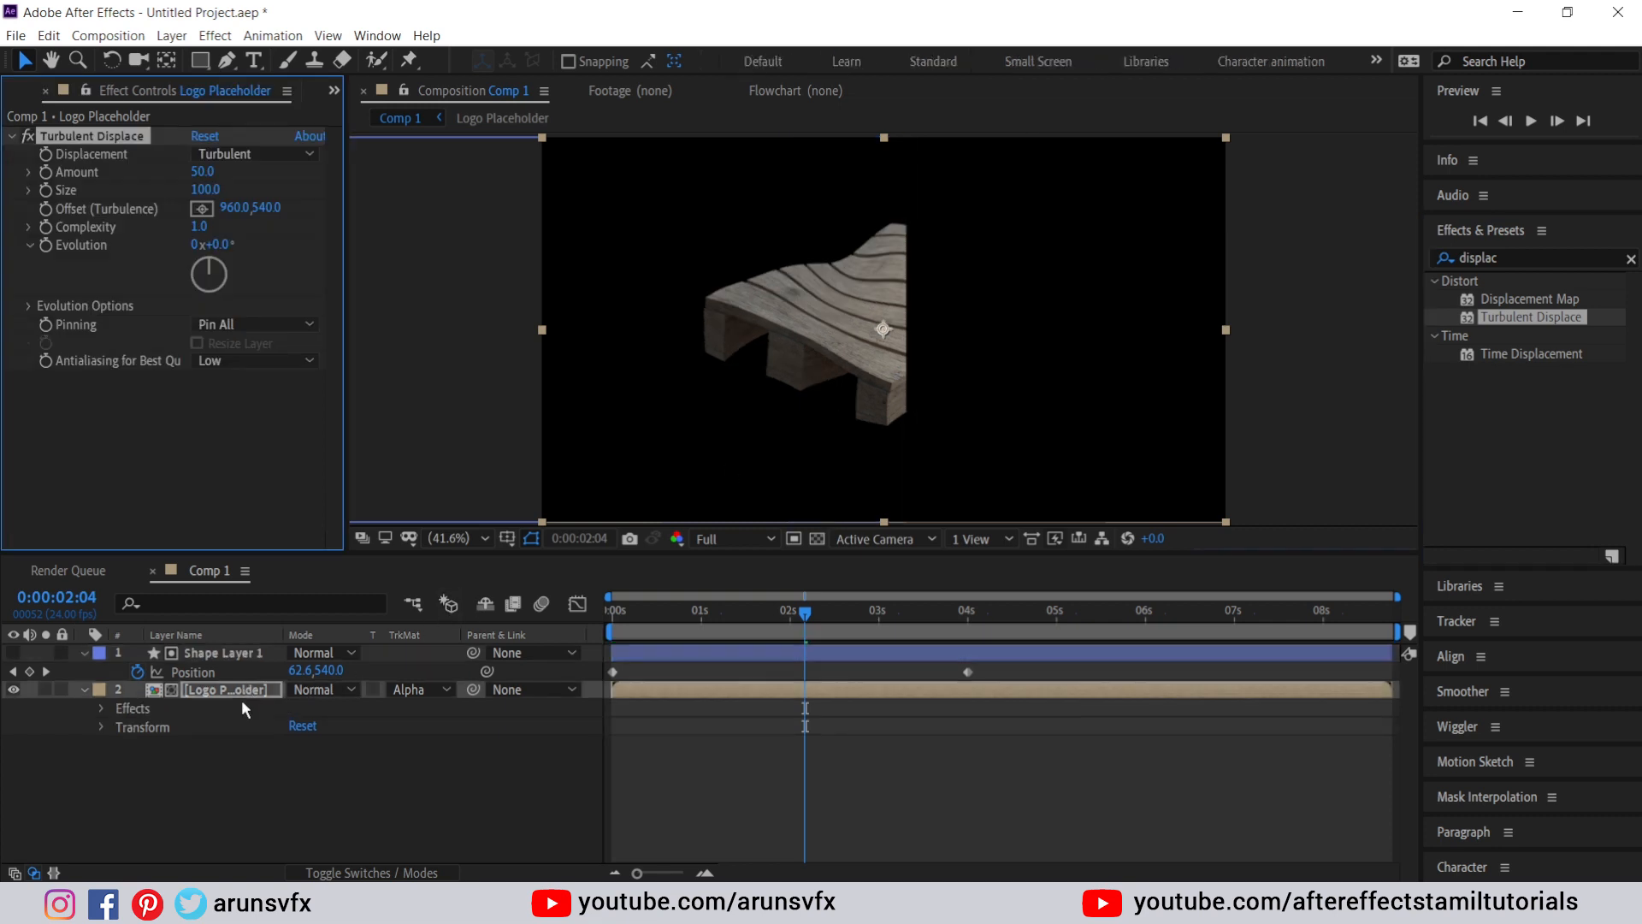
{"action": "key", "text": "ctrl+z"}
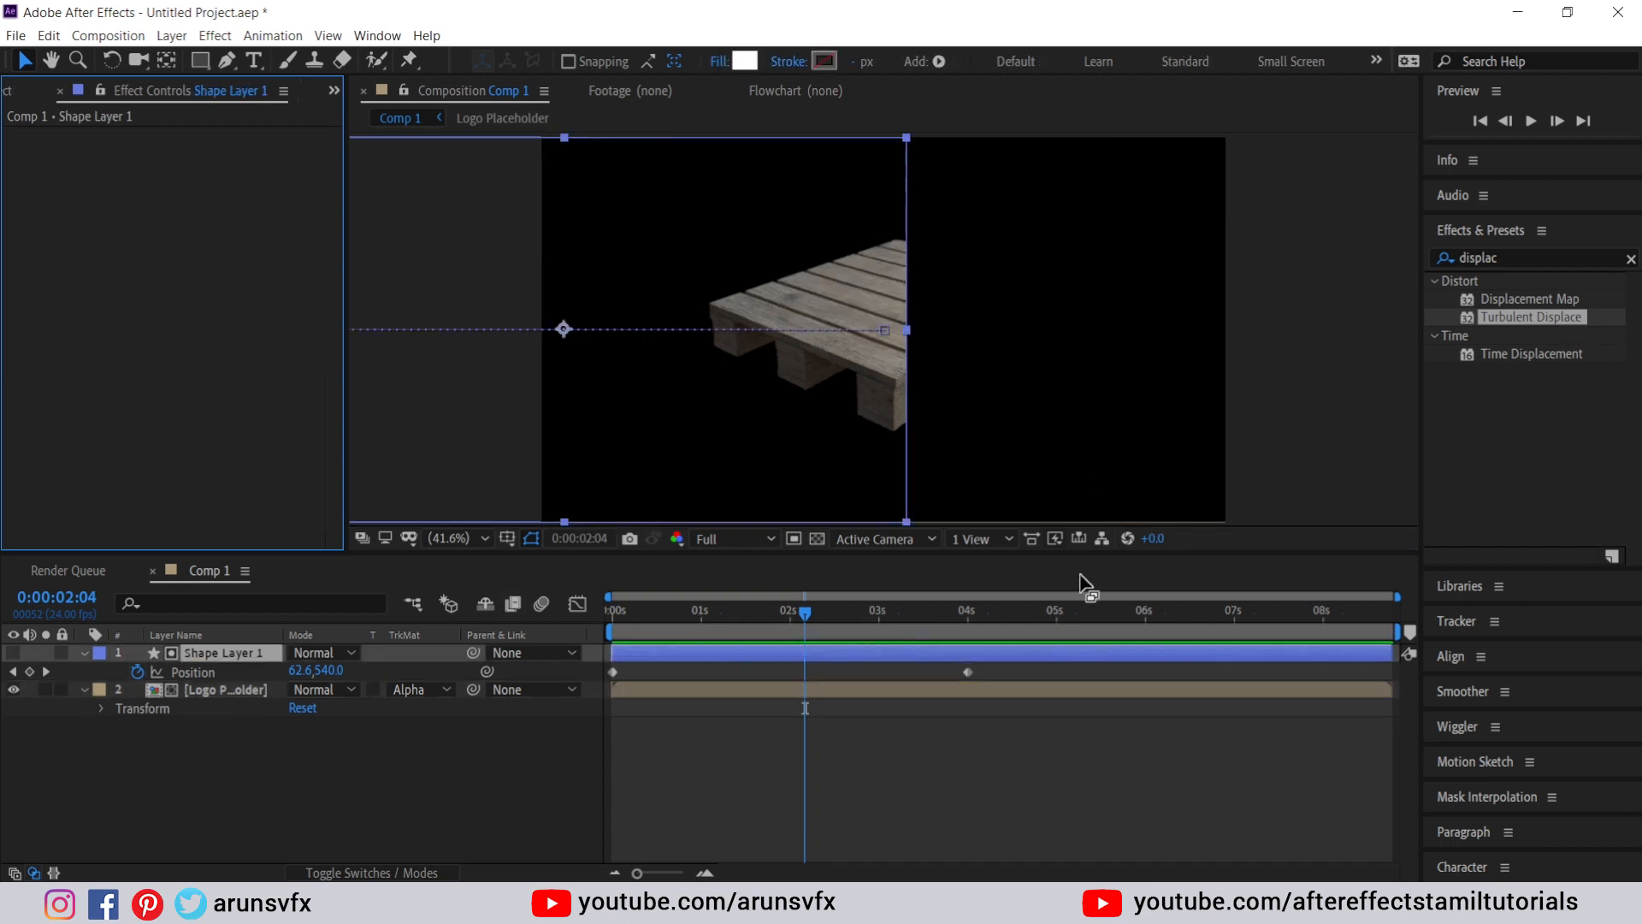
{"action": "double_click", "coordinate": [1536, 317]}
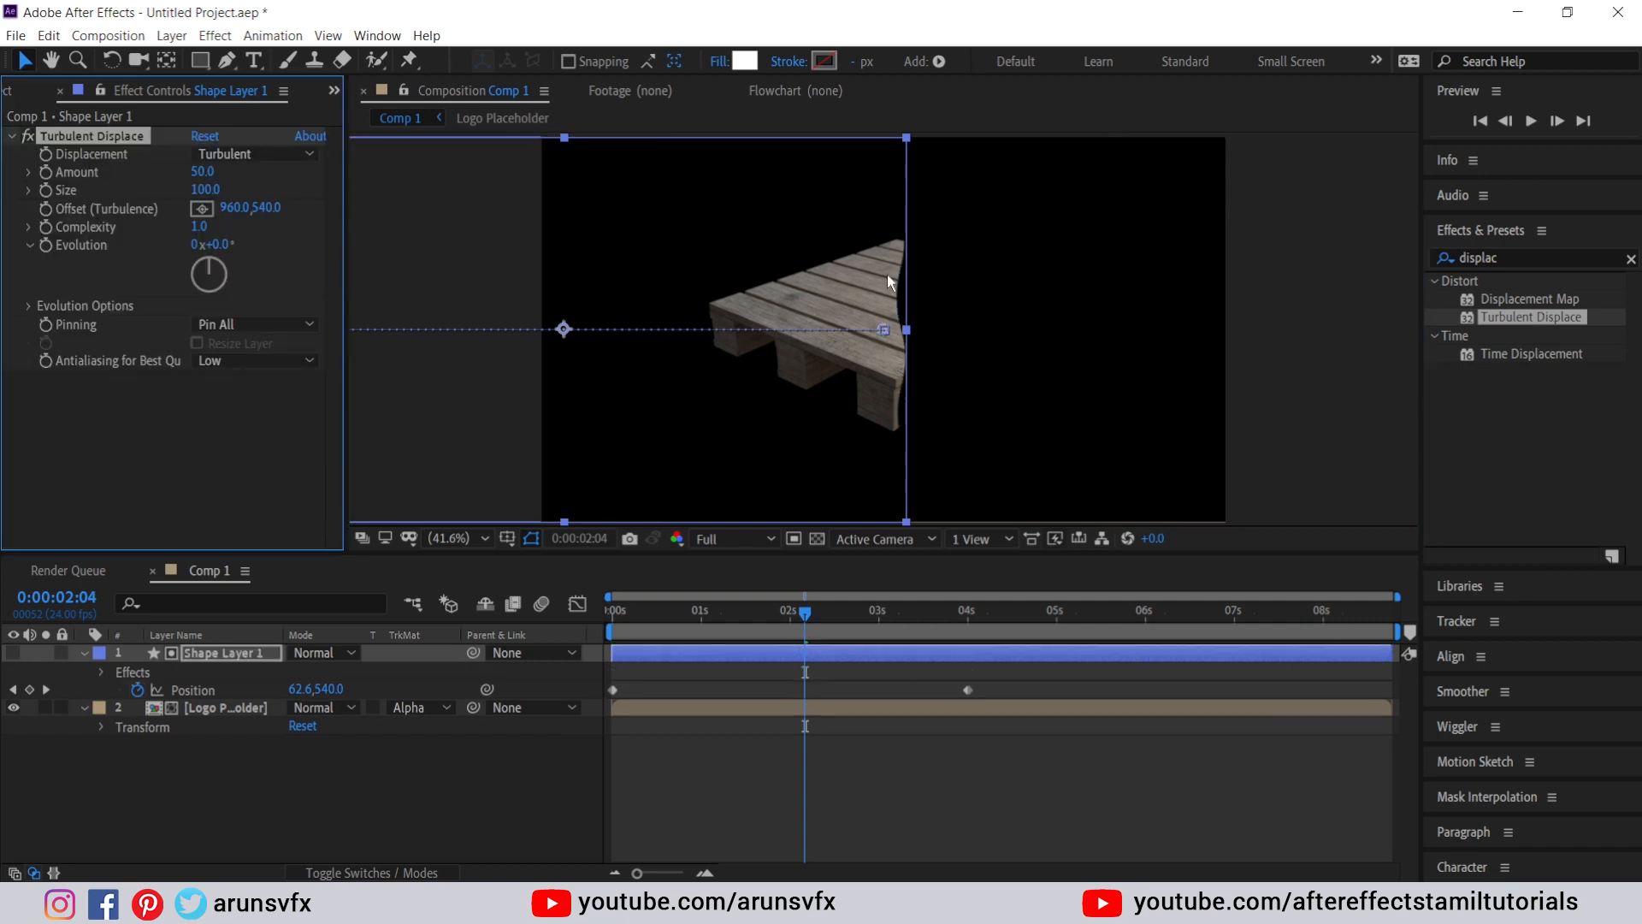
- Set the Turbulent Displace Amount on the shape layer to 200
{"action": "left_click_drag", "start_coordinate": [201, 172], "coordinate": [205, 171]}
{"action": "left_click", "coordinate": [199, 173]}
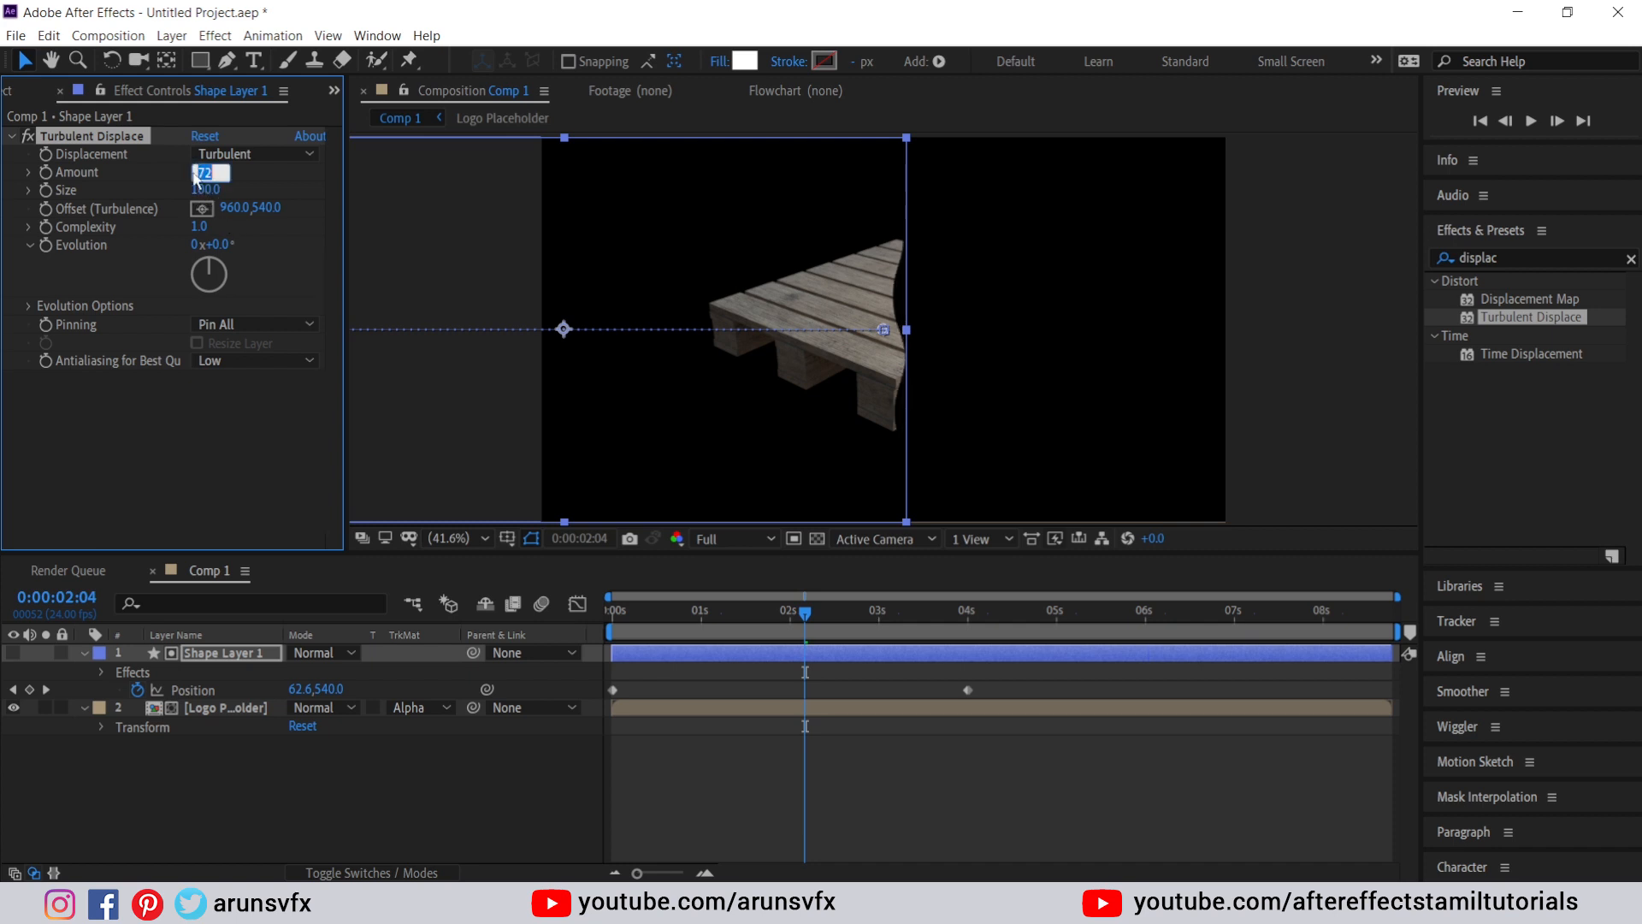
{"action": "type", "text": "200"}
{"action": "key", "text": "Return"}
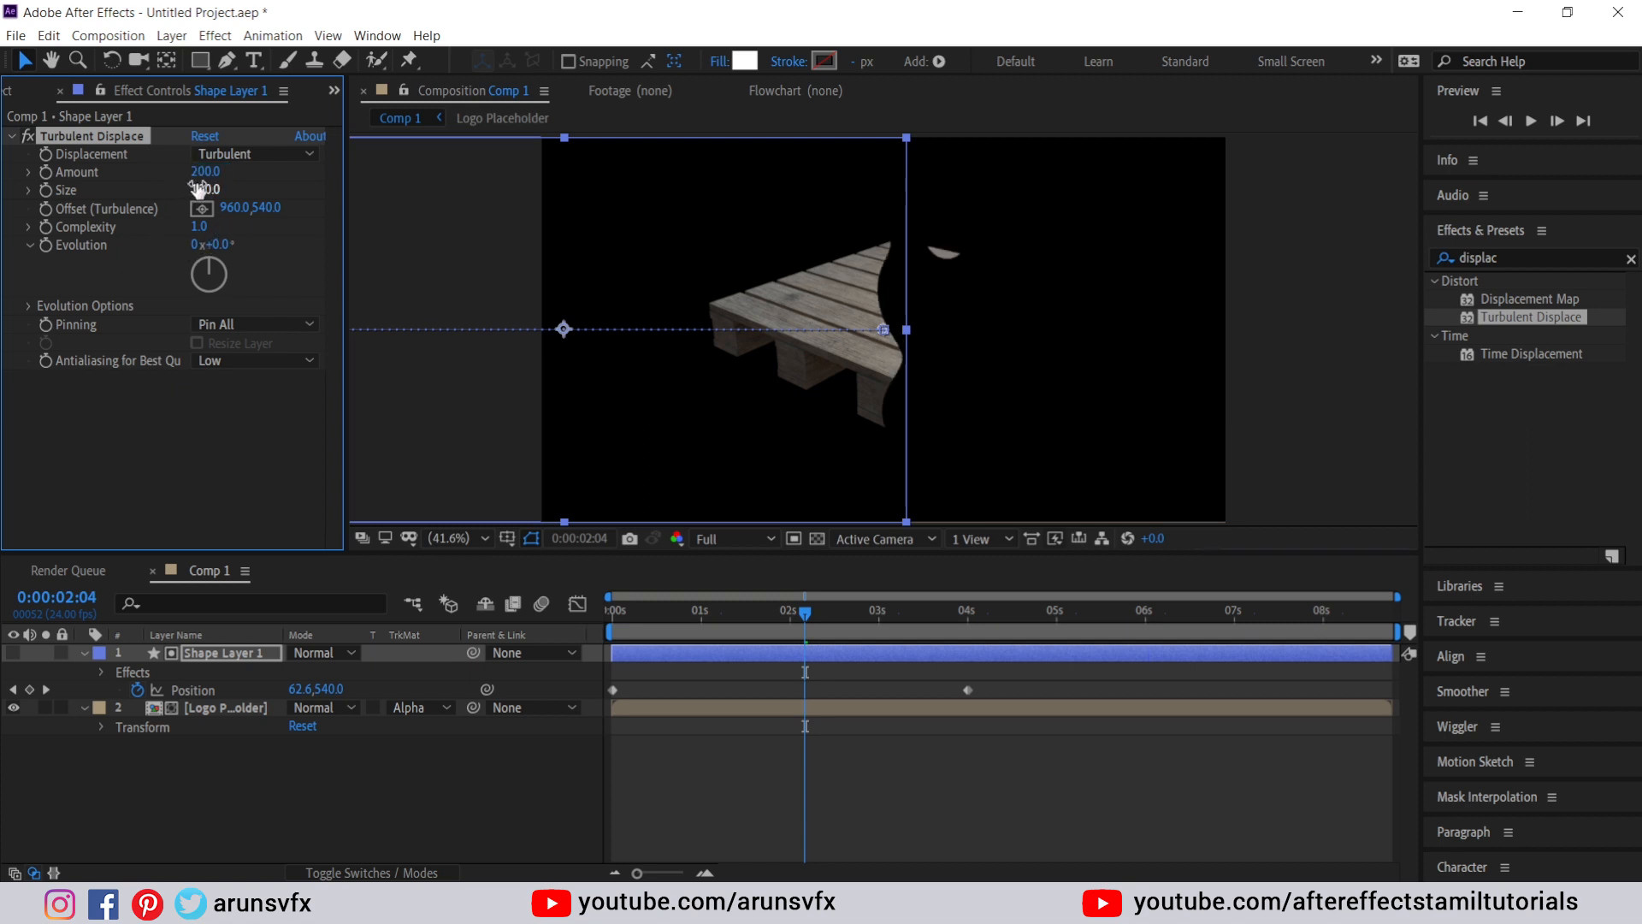
- Set the Turbulent Displace Size to 20 and its Complexity to 10
{"action": "left_click_drag", "start_coordinate": [201, 189], "coordinate": [151, 190]}
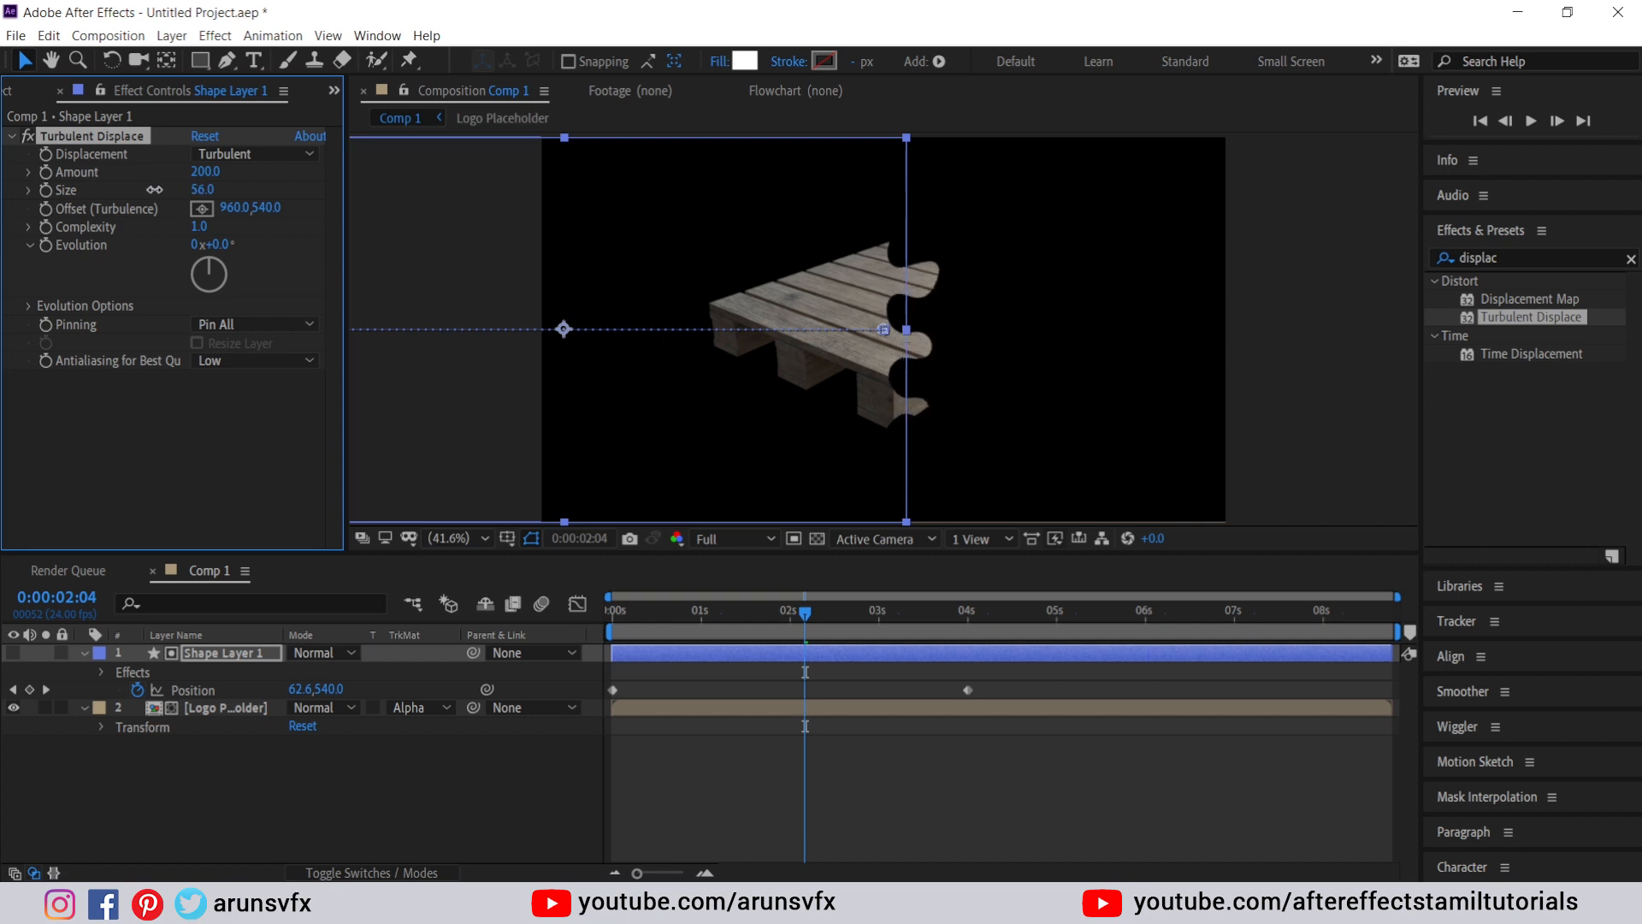
{"action": "left_click", "coordinate": [205, 190]}
{"action": "type", "text": "20"}
{"action": "key", "text": "Return"}
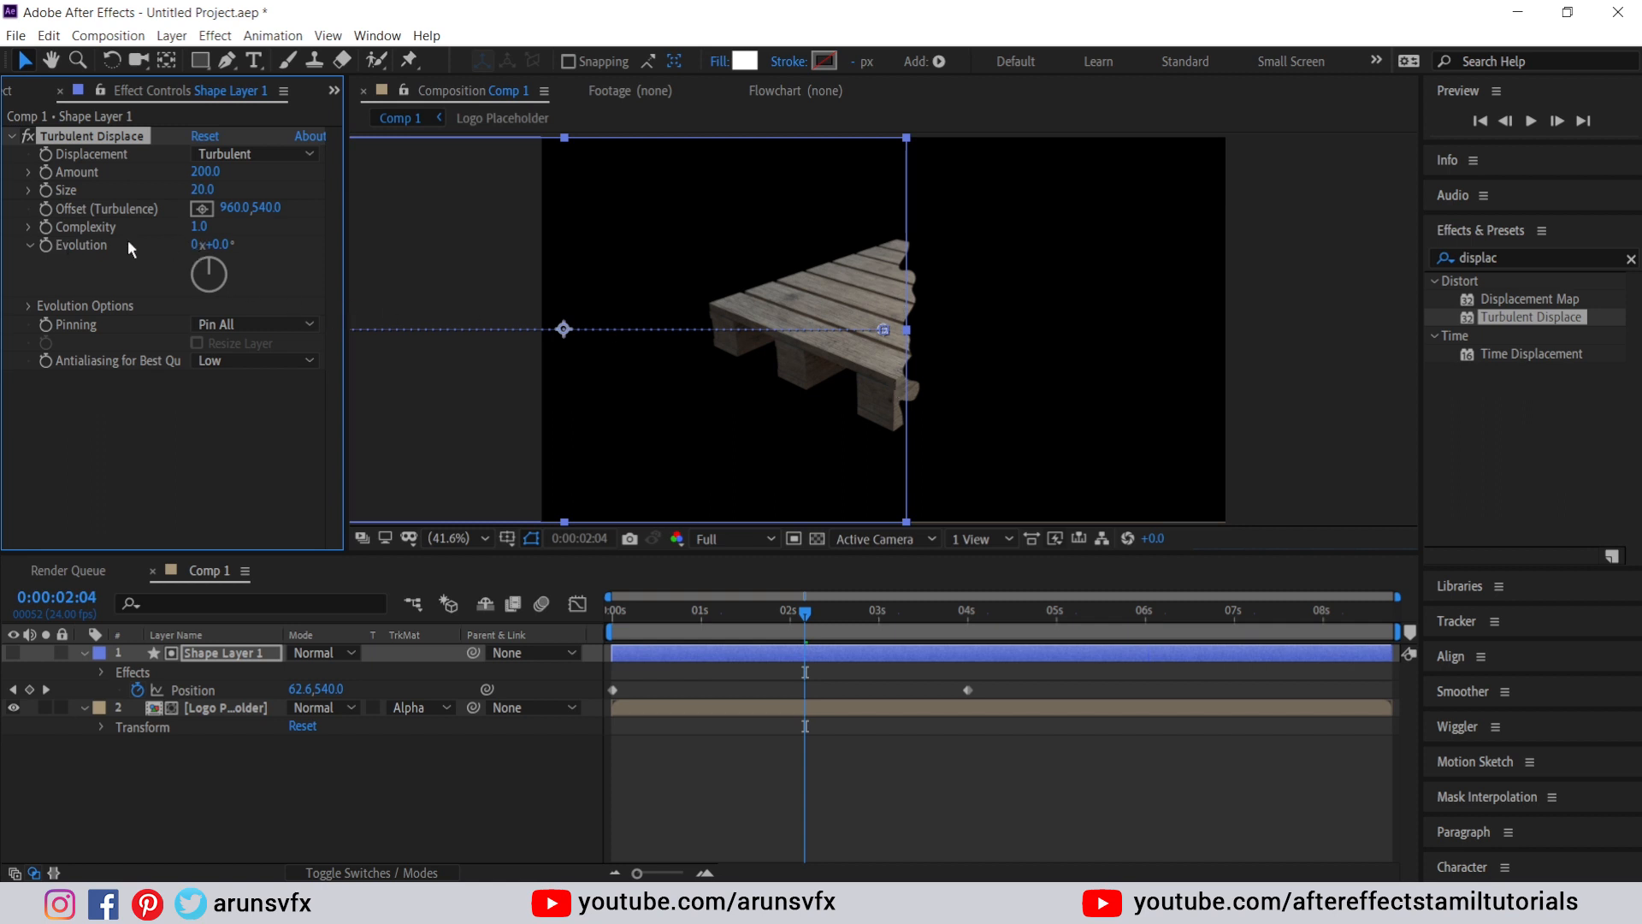
{"action": "left_click_drag", "start_coordinate": [203, 230], "coordinate": [1217, 241]}
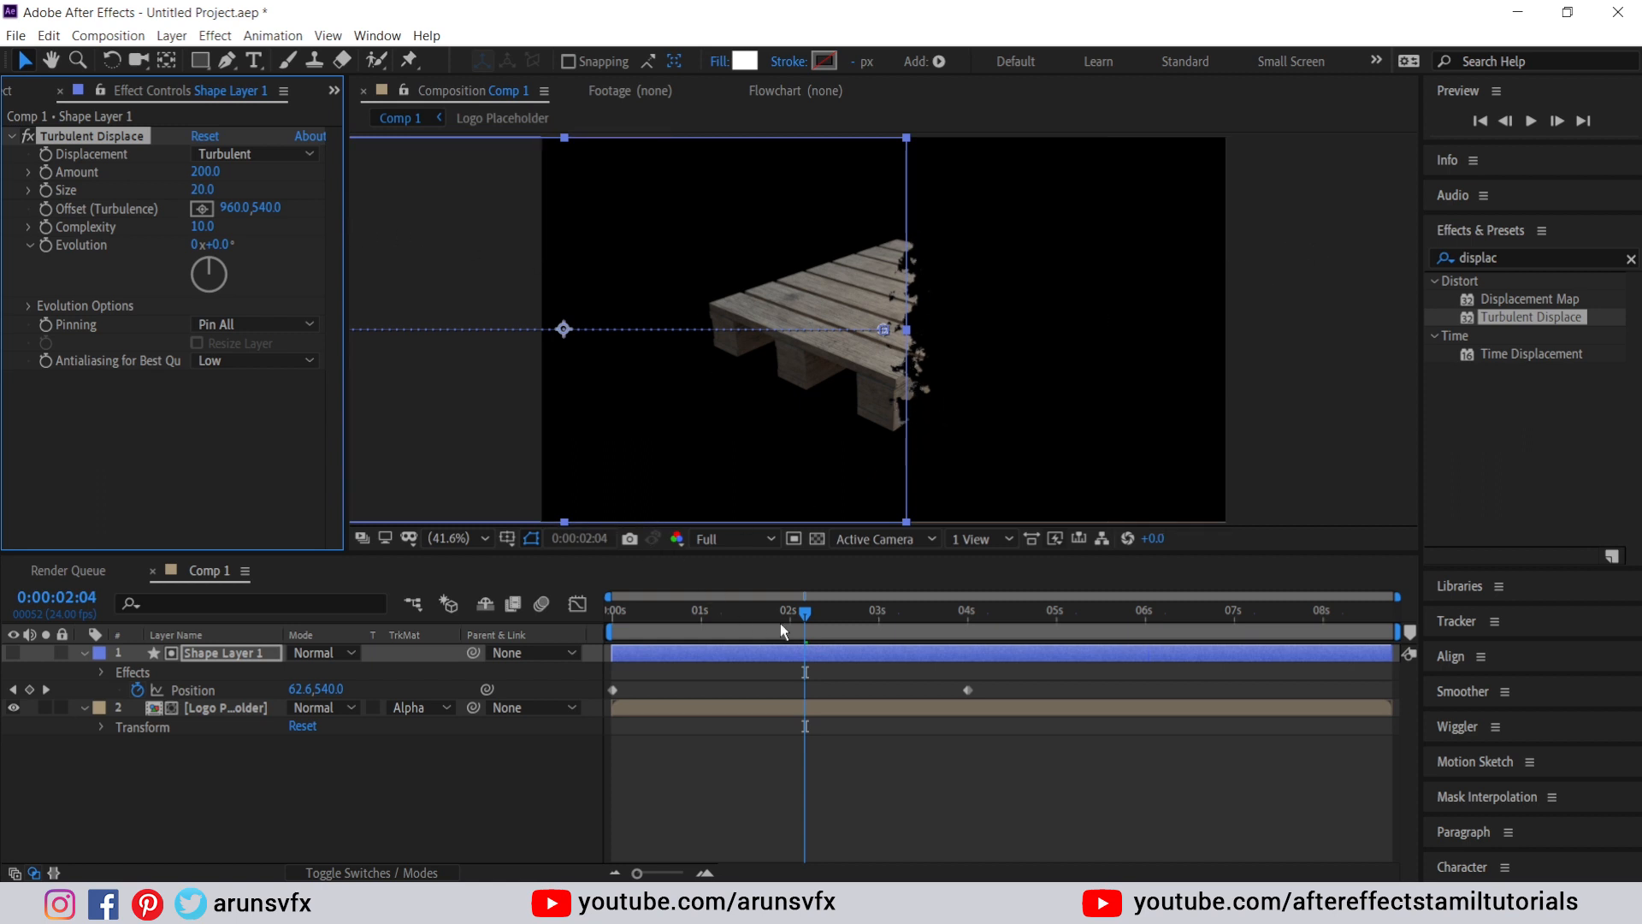
- Preview the displaced reveal from the start and inspect its ragged edge at 0:00:02:04
{"action": "left_click_drag", "start_coordinate": [798, 614], "coordinate": [587, 624]}
{"action": "left_click", "coordinate": [414, 764]}
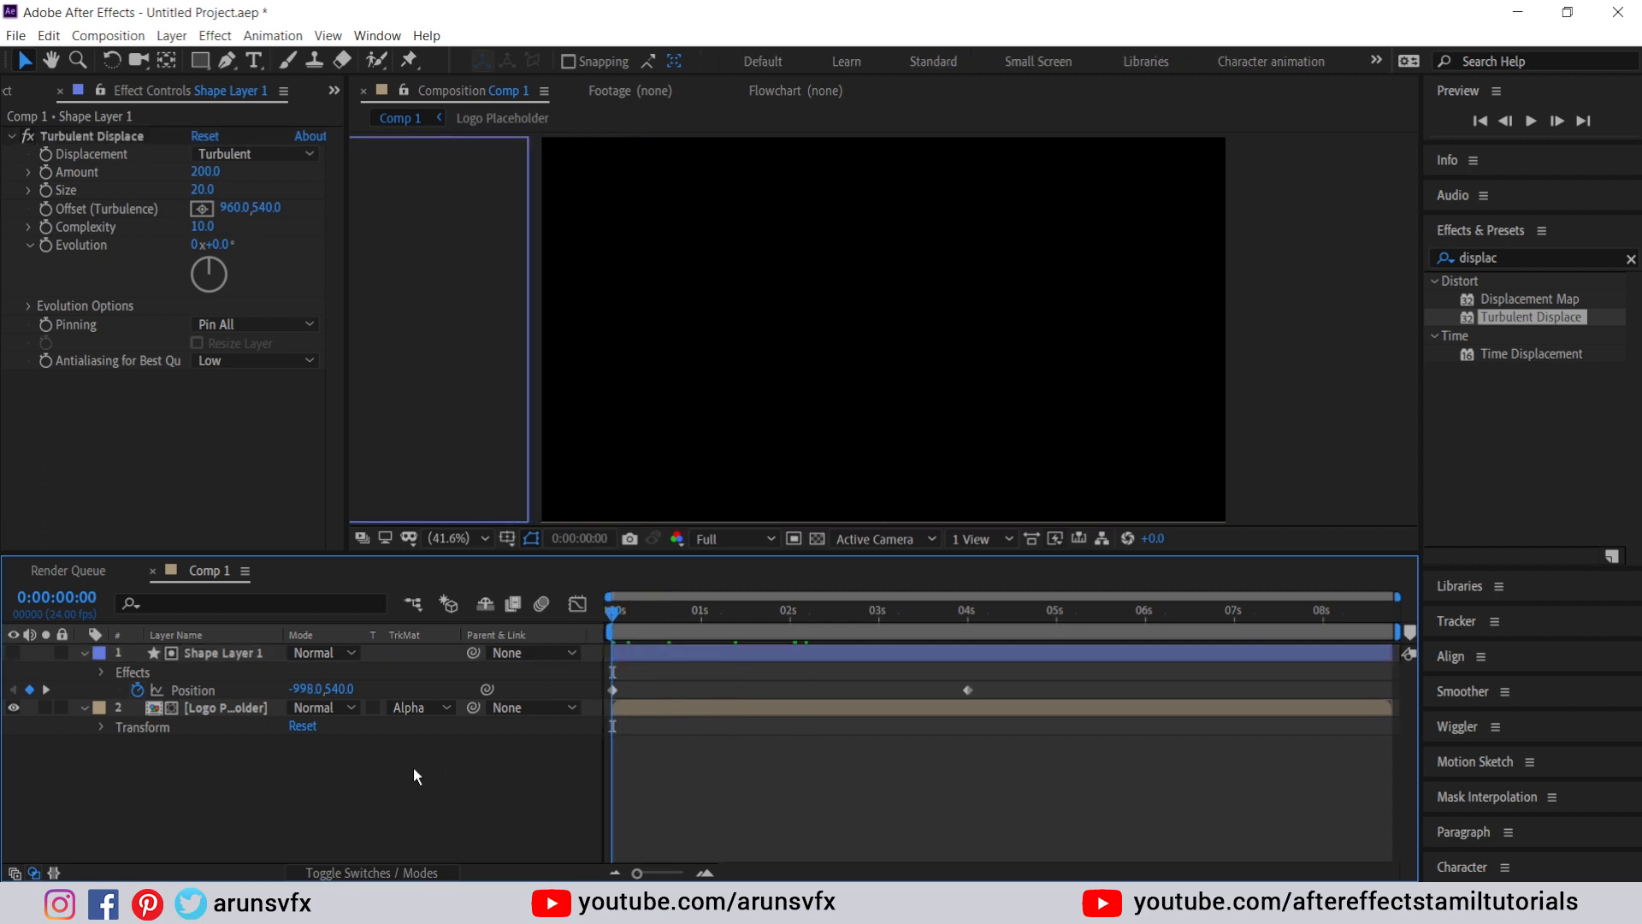
{"action": "key", "text": "space"}
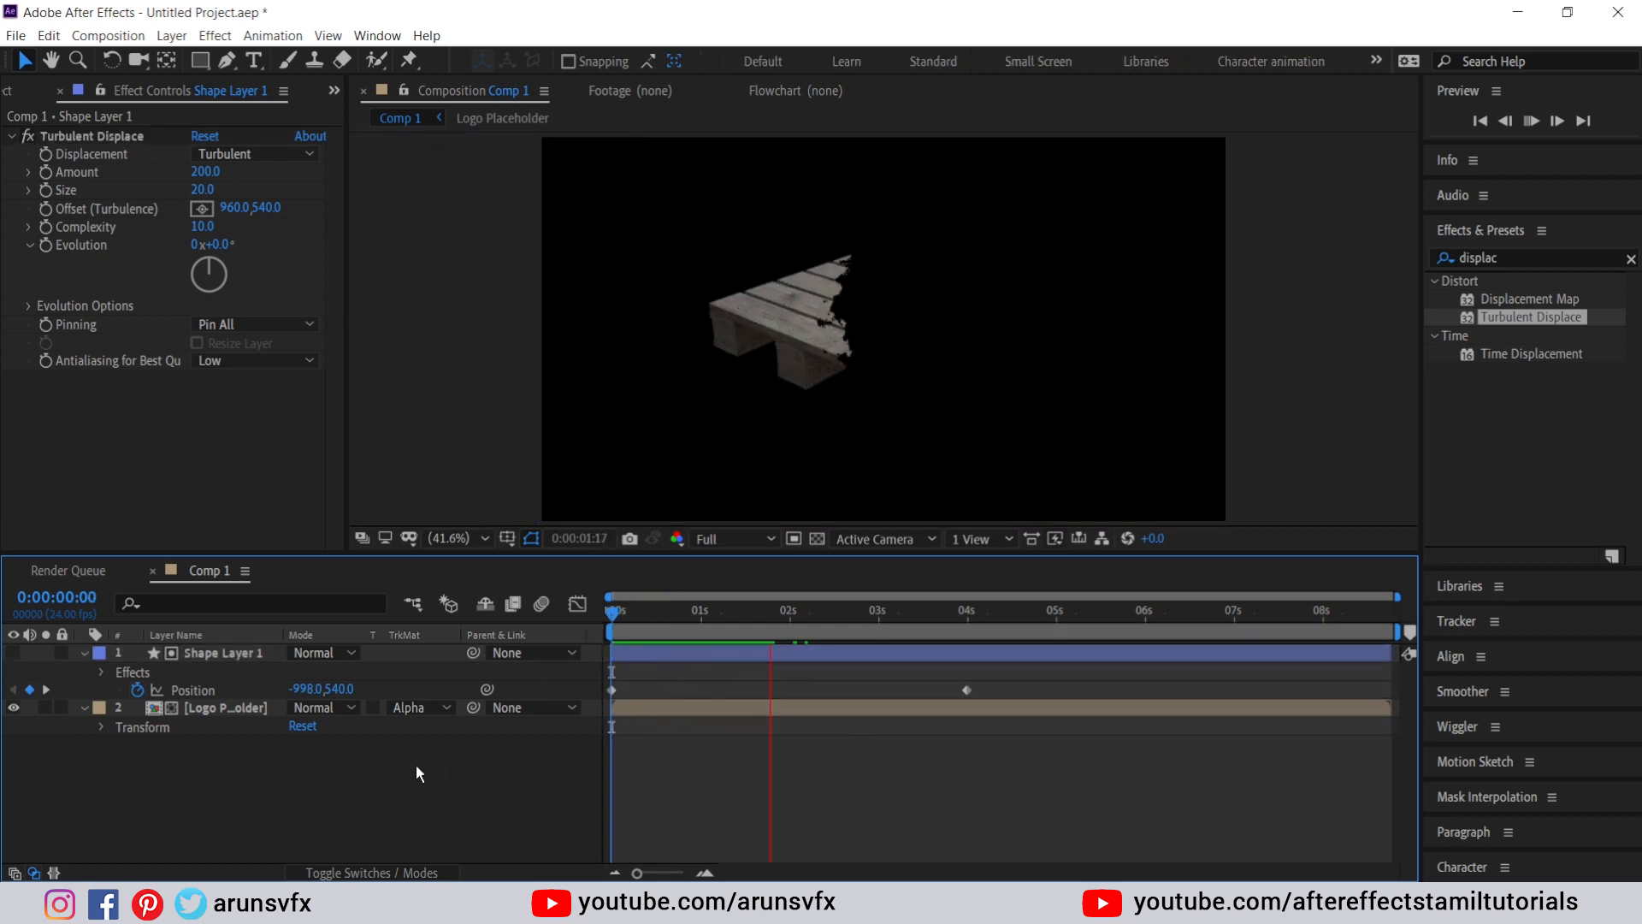
{"action": "left_click", "coordinate": [883, 613]}
{"action": "left_click_drag", "start_coordinate": [887, 616], "coordinate": [804, 610]}
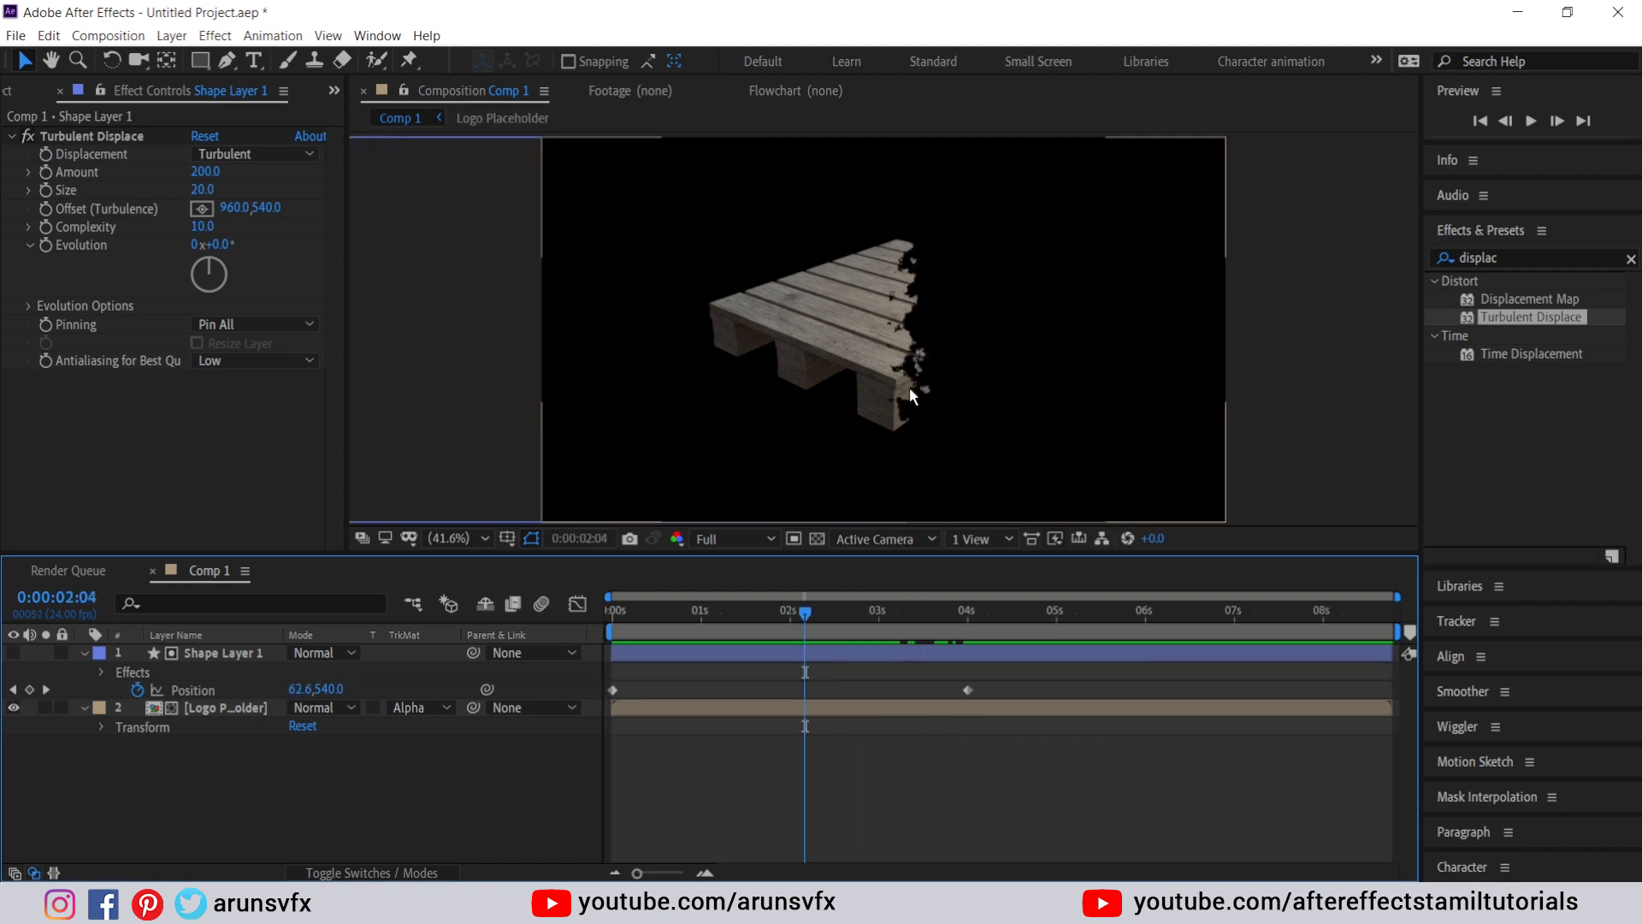
- Search the effects for "mosa" and apply the Stylize Mosaic effect to the white shape layer
{"action": "left_click", "coordinate": [1505, 258]}
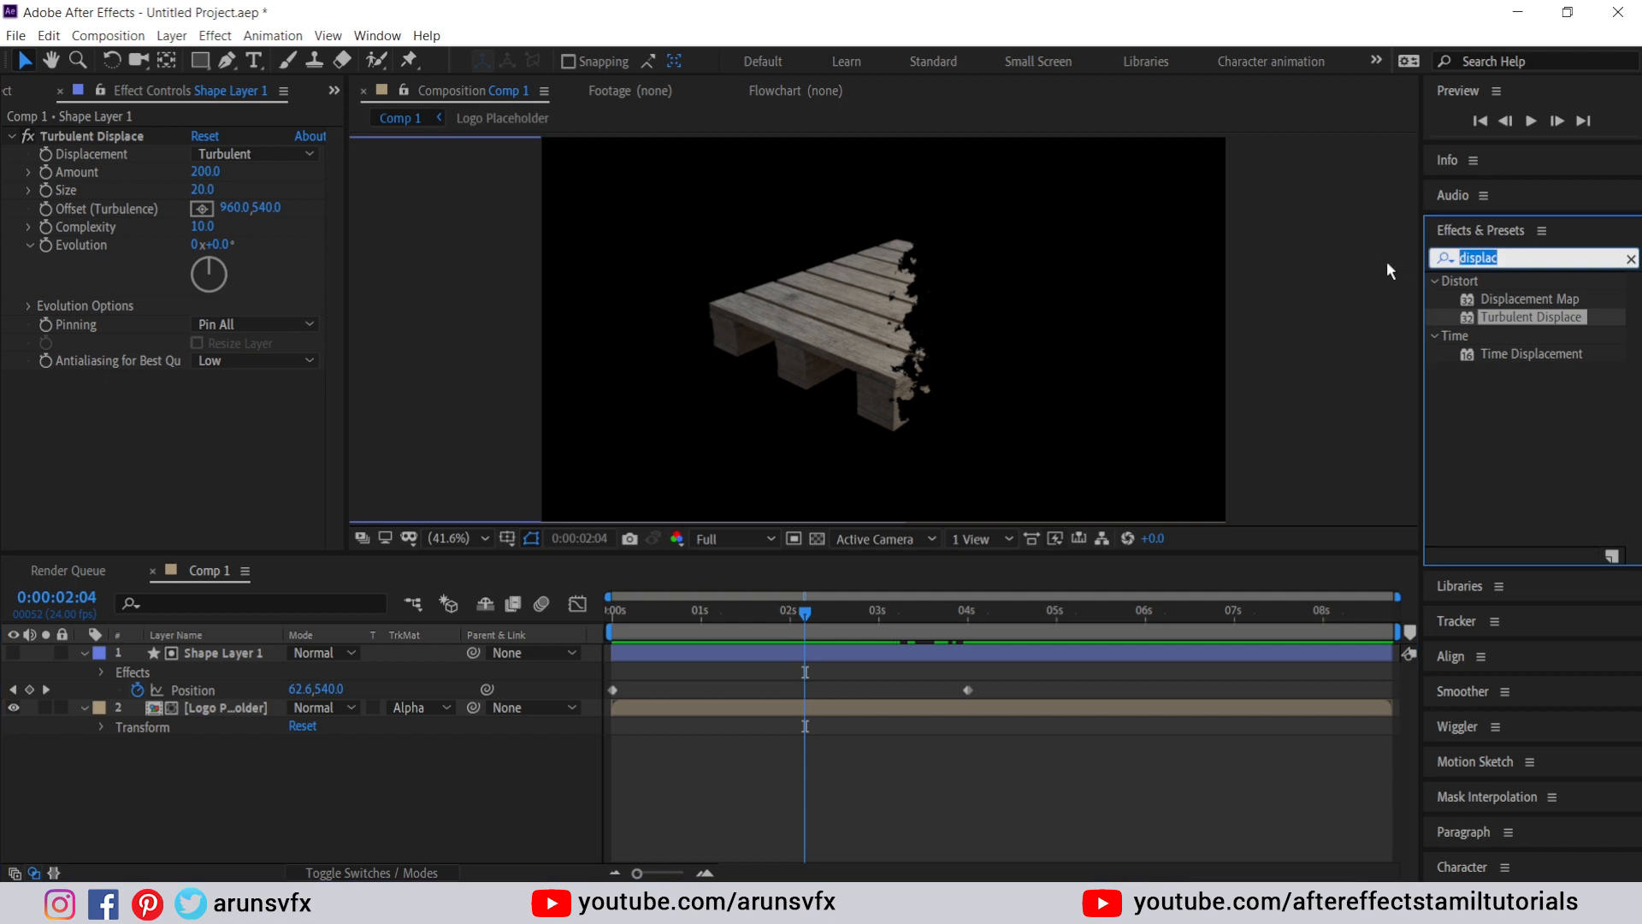
{"action": "type", "text": "mosa"}
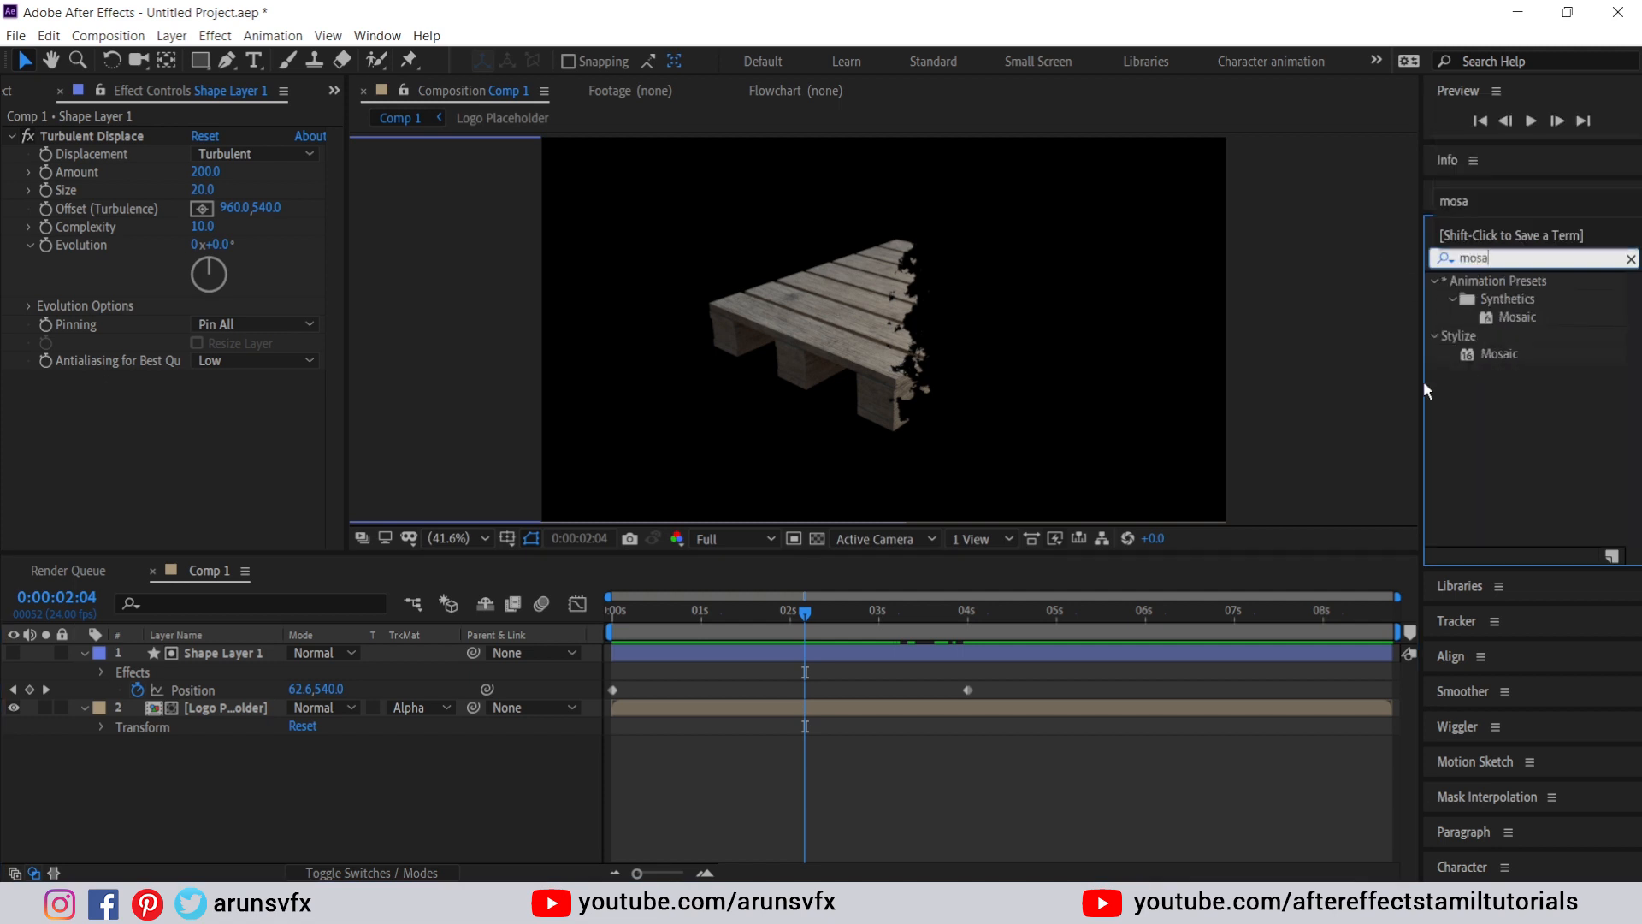
{"action": "left_click", "coordinate": [834, 470]}
{"action": "left_click", "coordinate": [227, 657]}
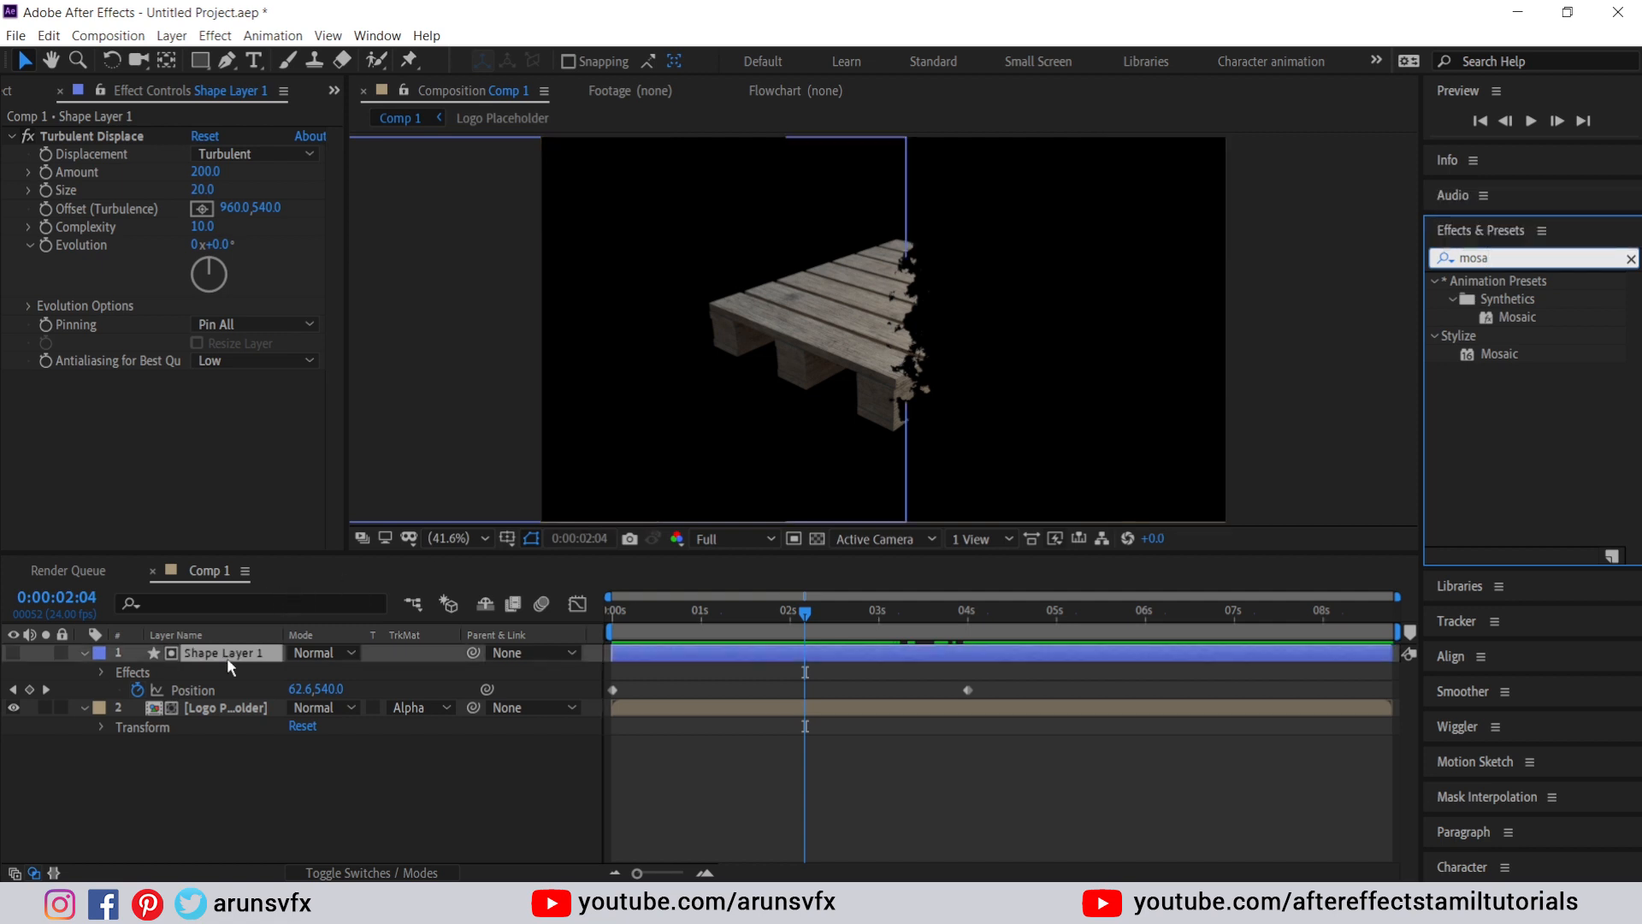
{"action": "double_click", "coordinate": [1497, 353]}
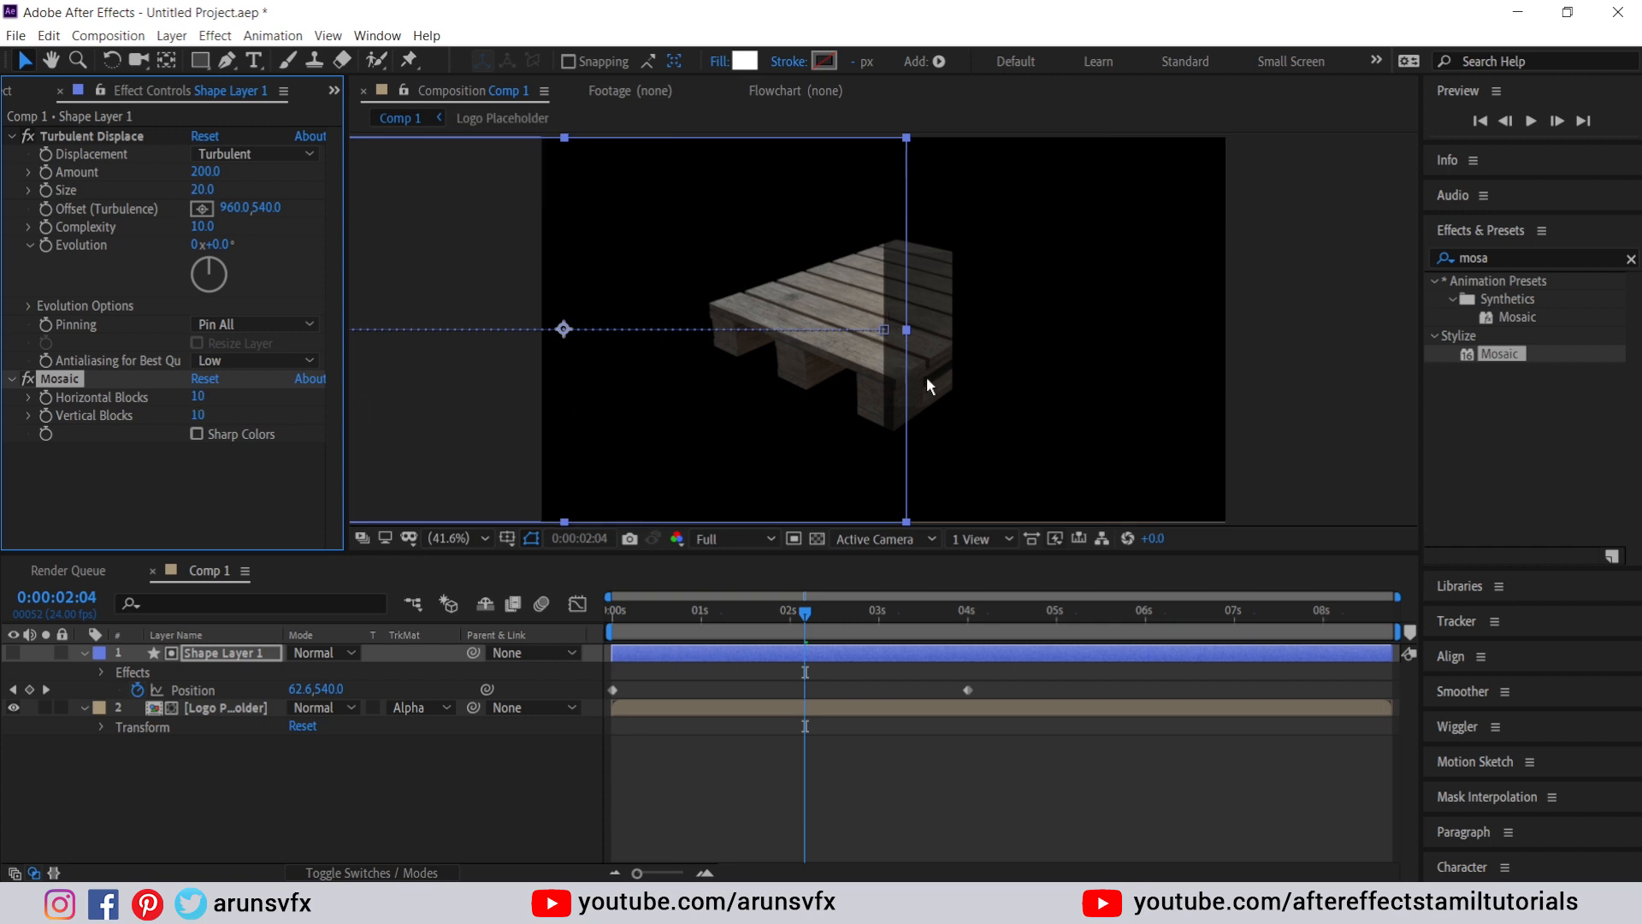
- Set the Mosaic effect to 100 horizontal blocks and 50 vertical blocks, and inspect the reveal edge up close
{"action": "left_click", "coordinate": [197, 398]}
{"action": "type", "text": "100"}
{"action": "key", "text": "Return"}
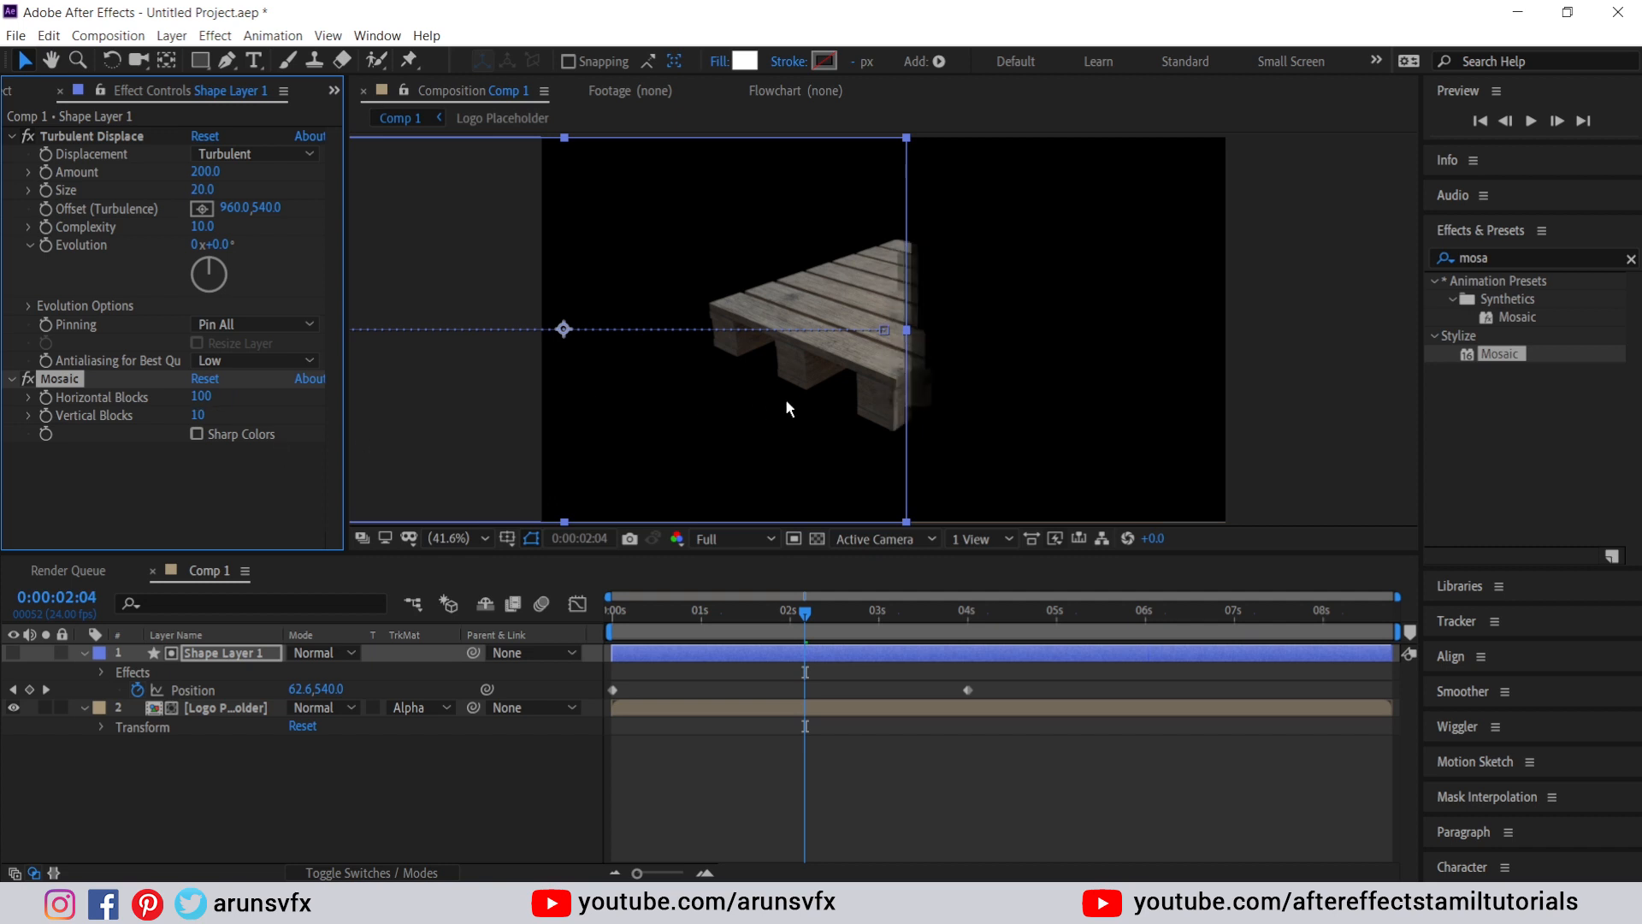
{"action": "left_click", "coordinate": [200, 416]}
{"action": "type", "text": "50"}
{"action": "key", "text": "Return"}
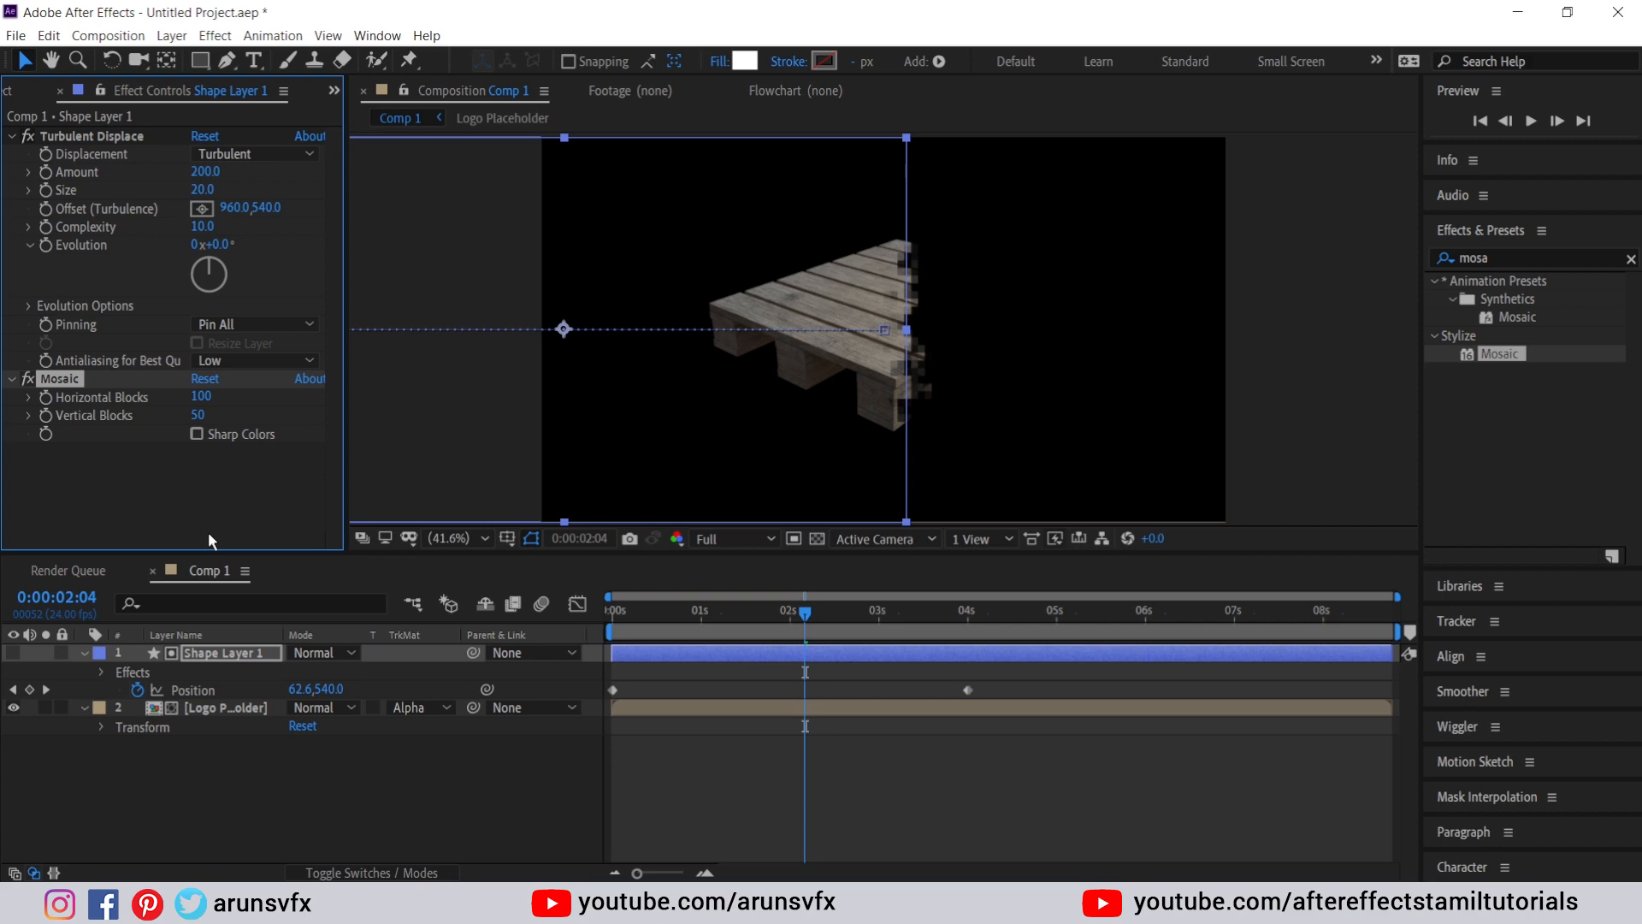
{"action": "scroll", "coordinate": [939, 359], "scroll_direction": "up", "scroll_amount": 7}
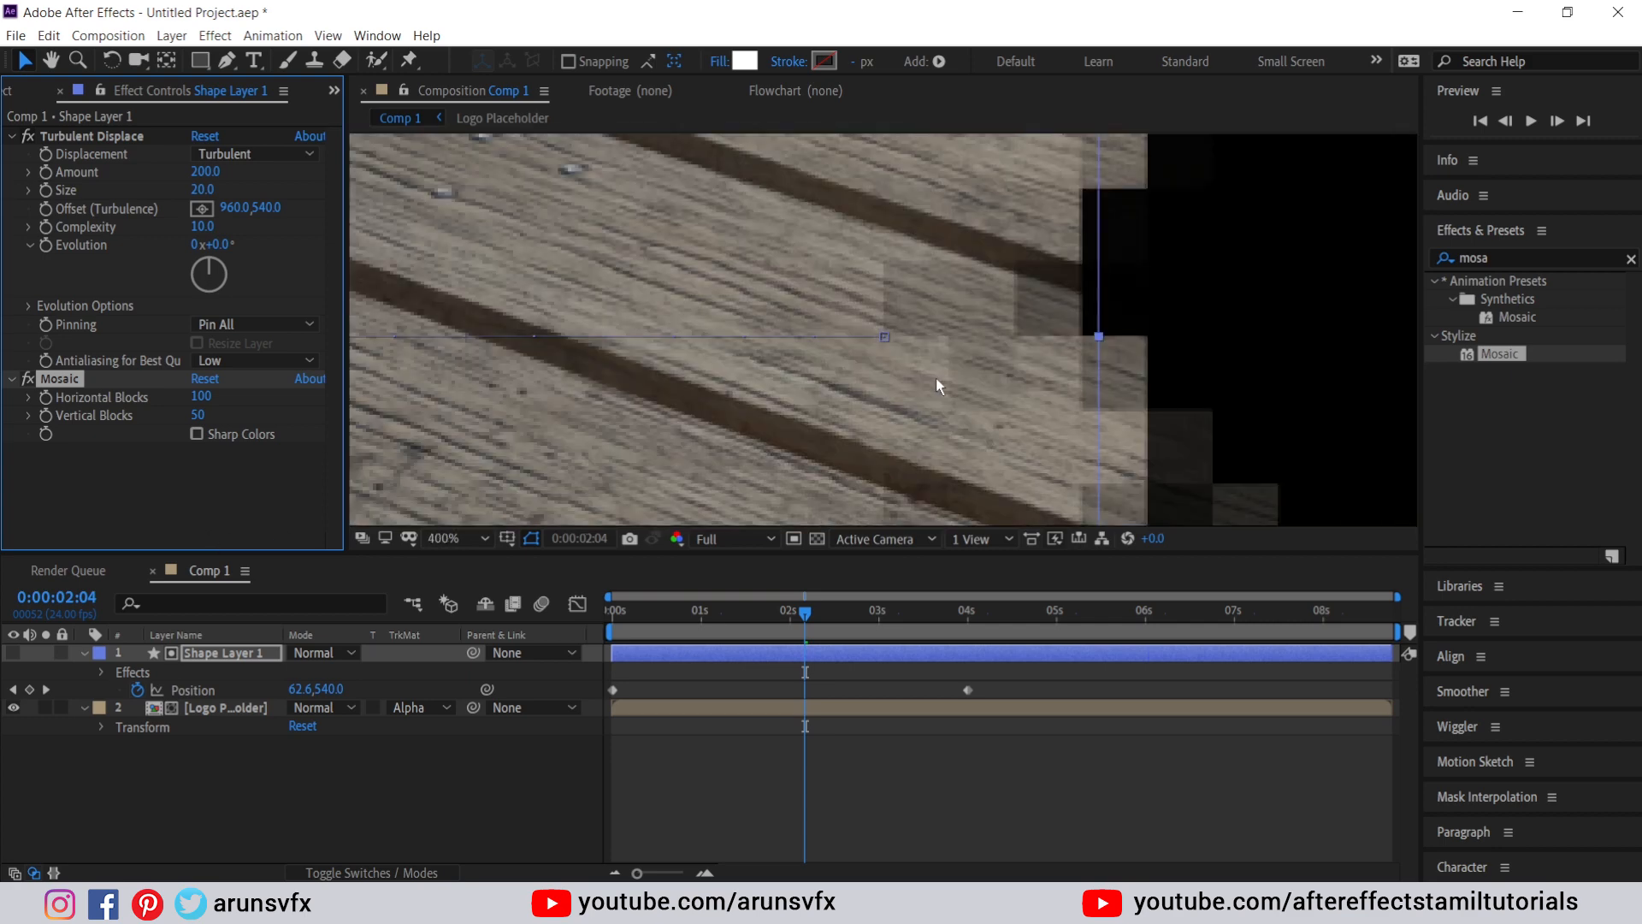
- Try the Mosaic effect's Sharp Colors option while inspecting the pallet's reveal edge, and switch it back off
{"action": "key", "text": "slash"}
{"action": "key", "text": "period"}
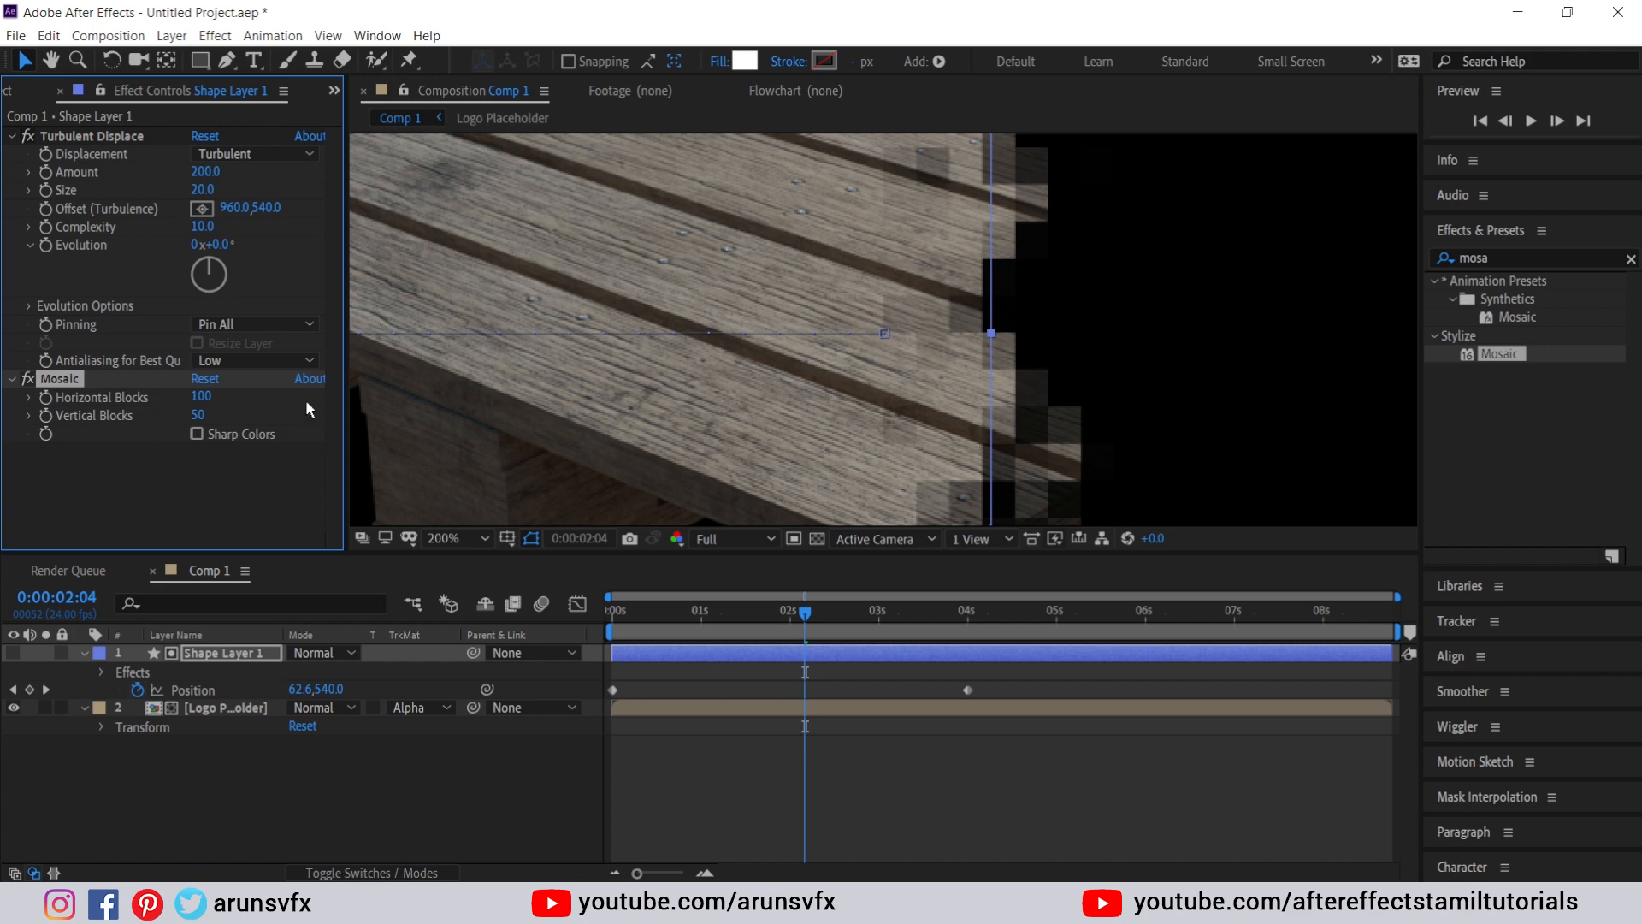
{"action": "key", "text": "comma"}
{"action": "key", "text": "comma"}
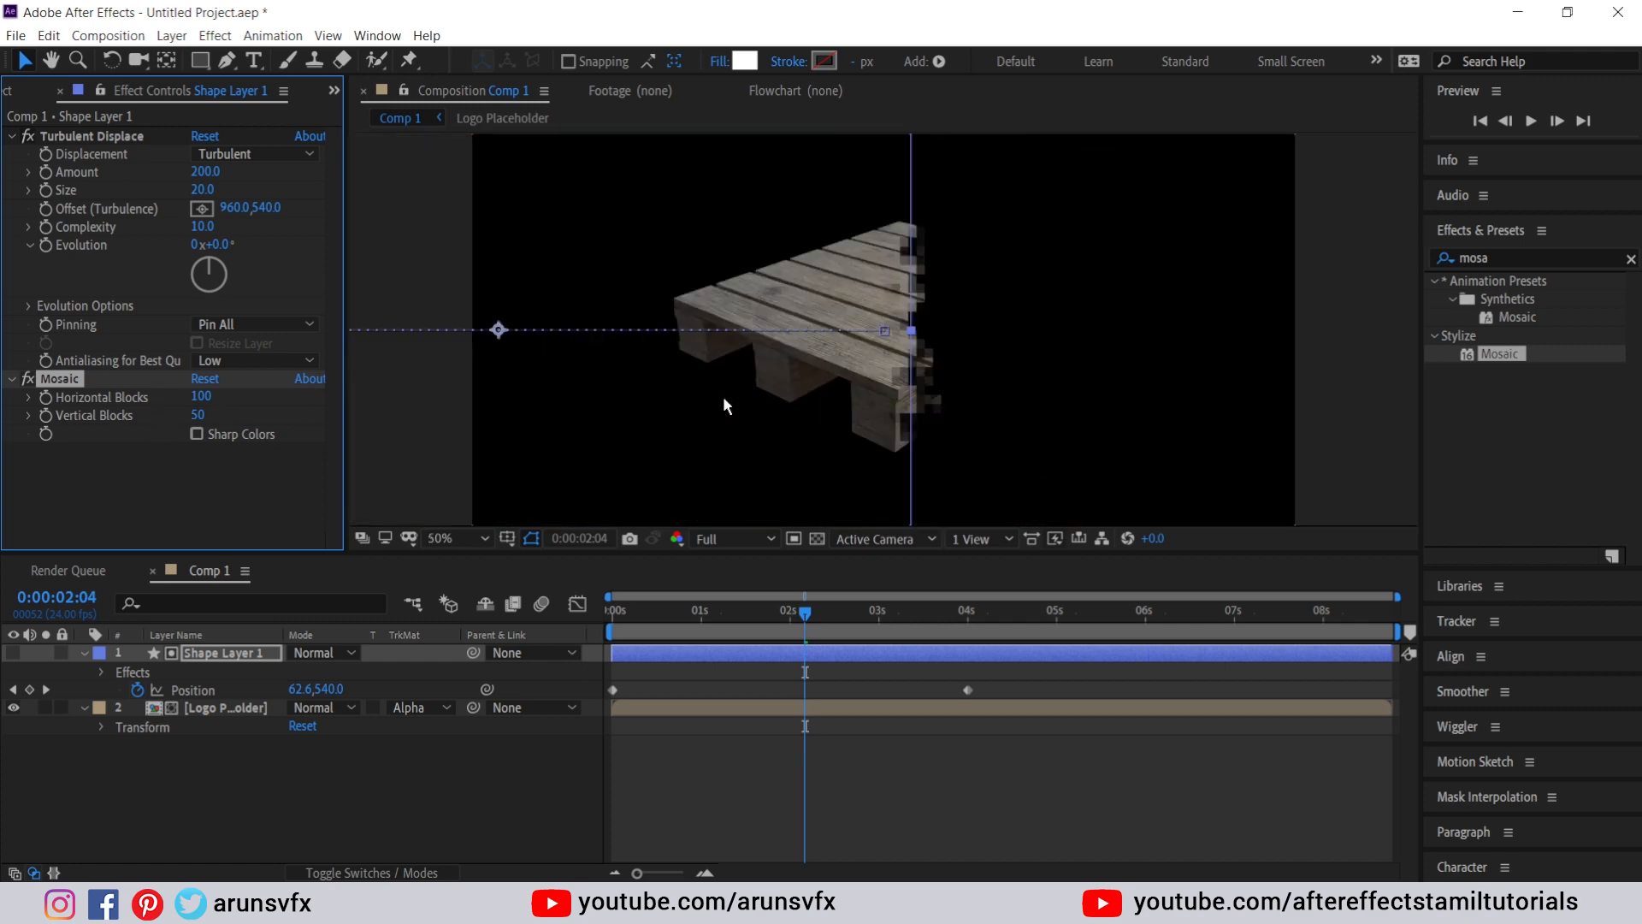
{"action": "left_click_drag", "start_coordinate": [799, 385], "coordinate": [799, 366]}
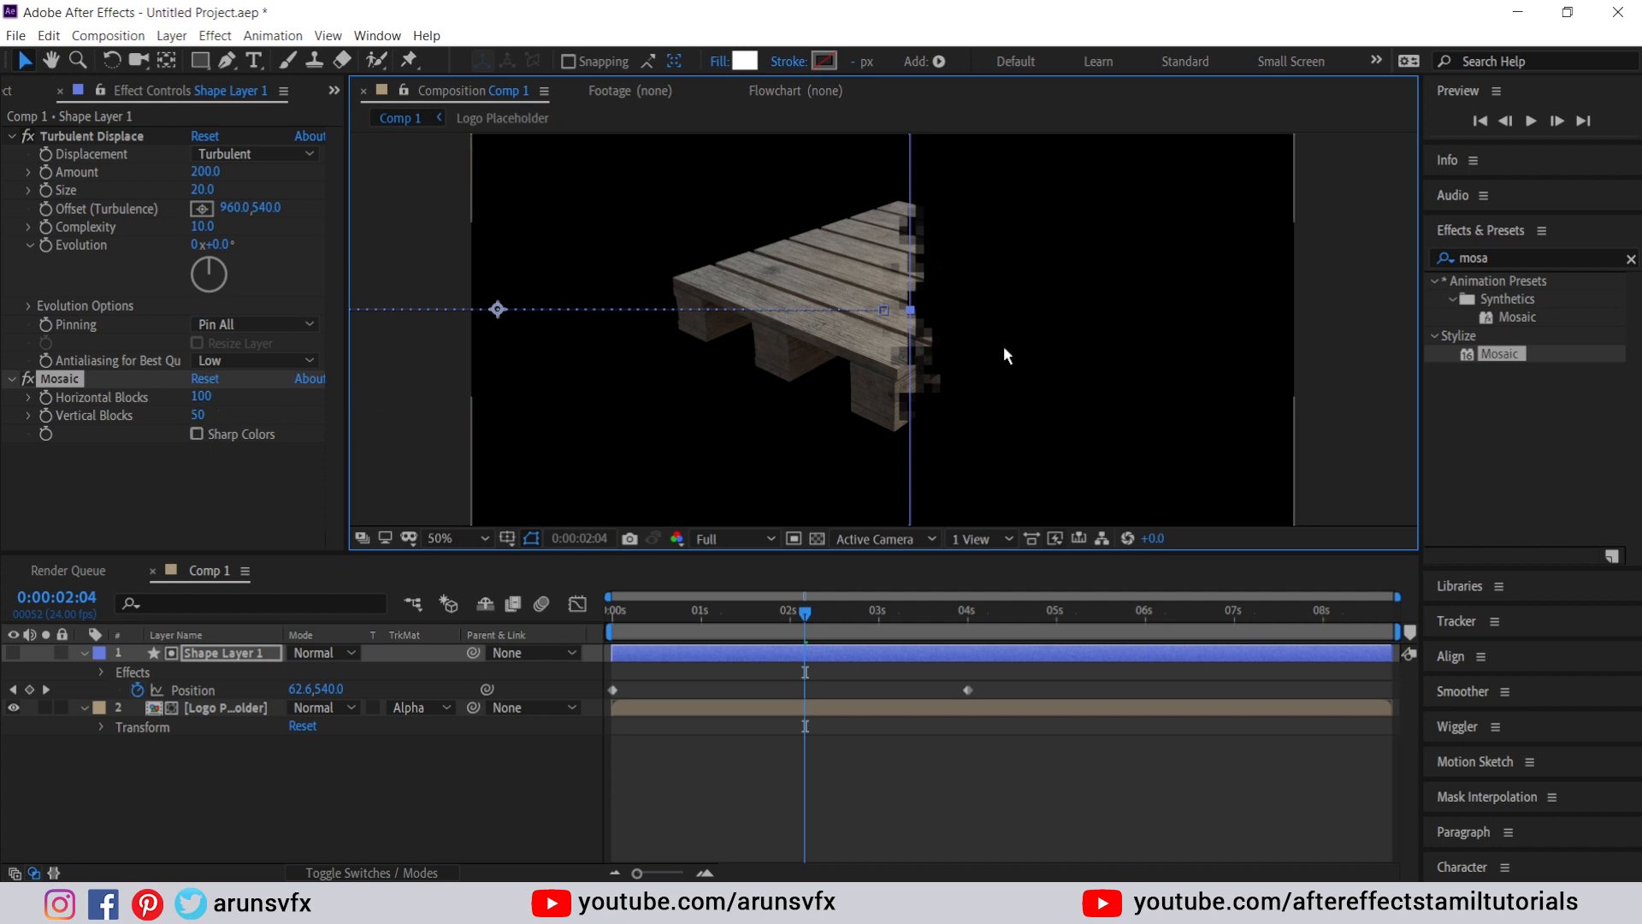
{"action": "key", "text": "period"}
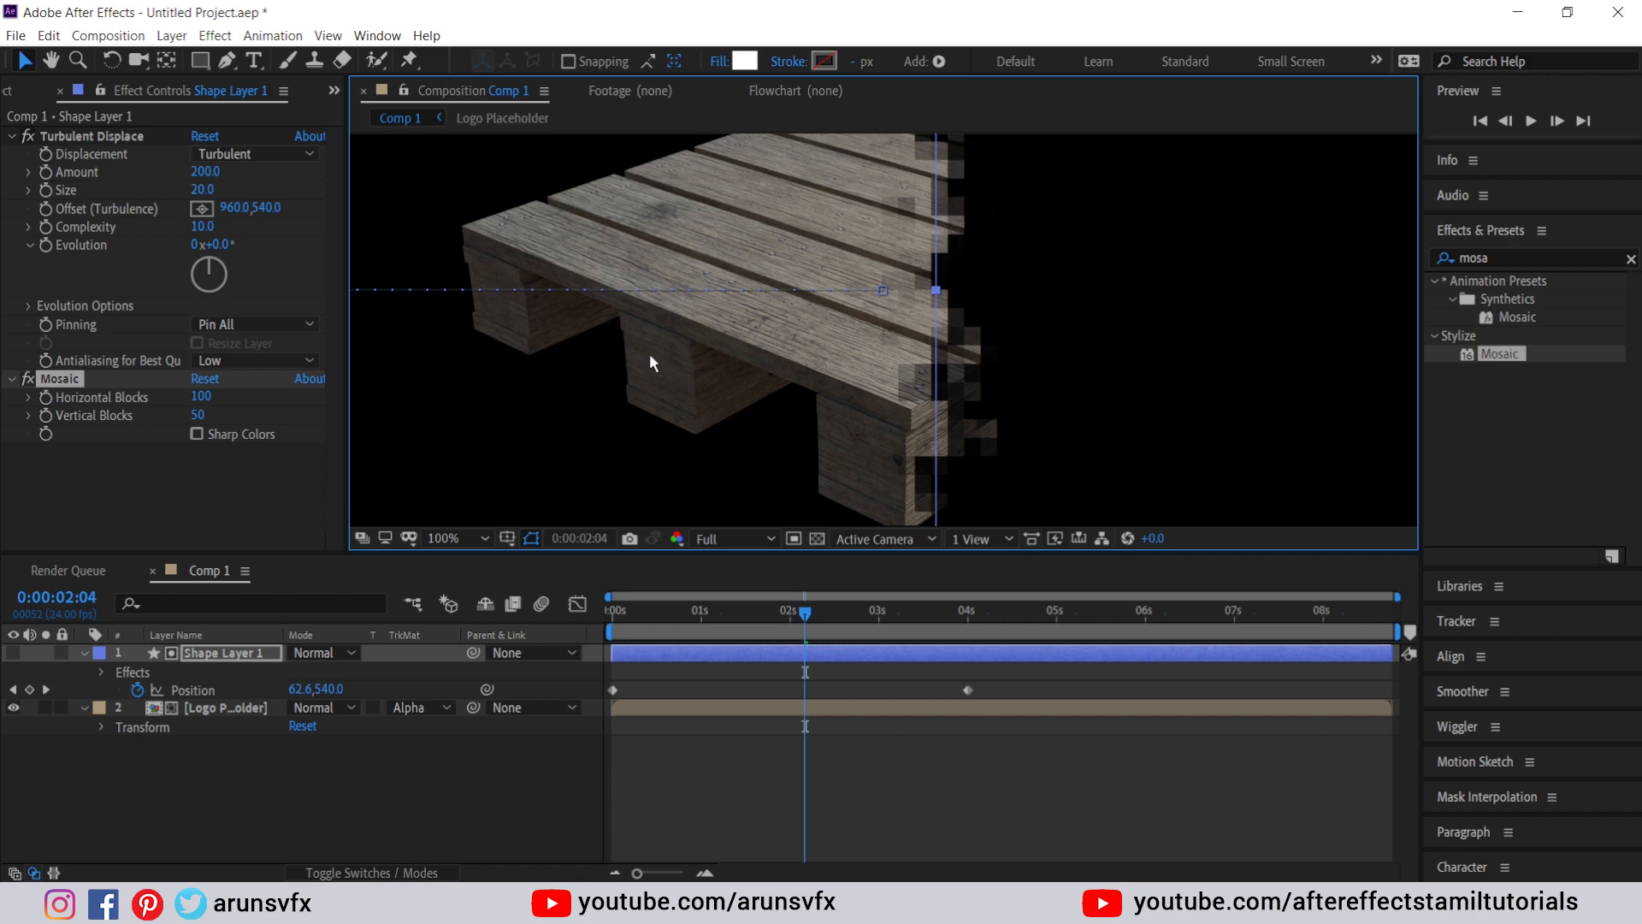
{"action": "left_click", "coordinate": [197, 435]}
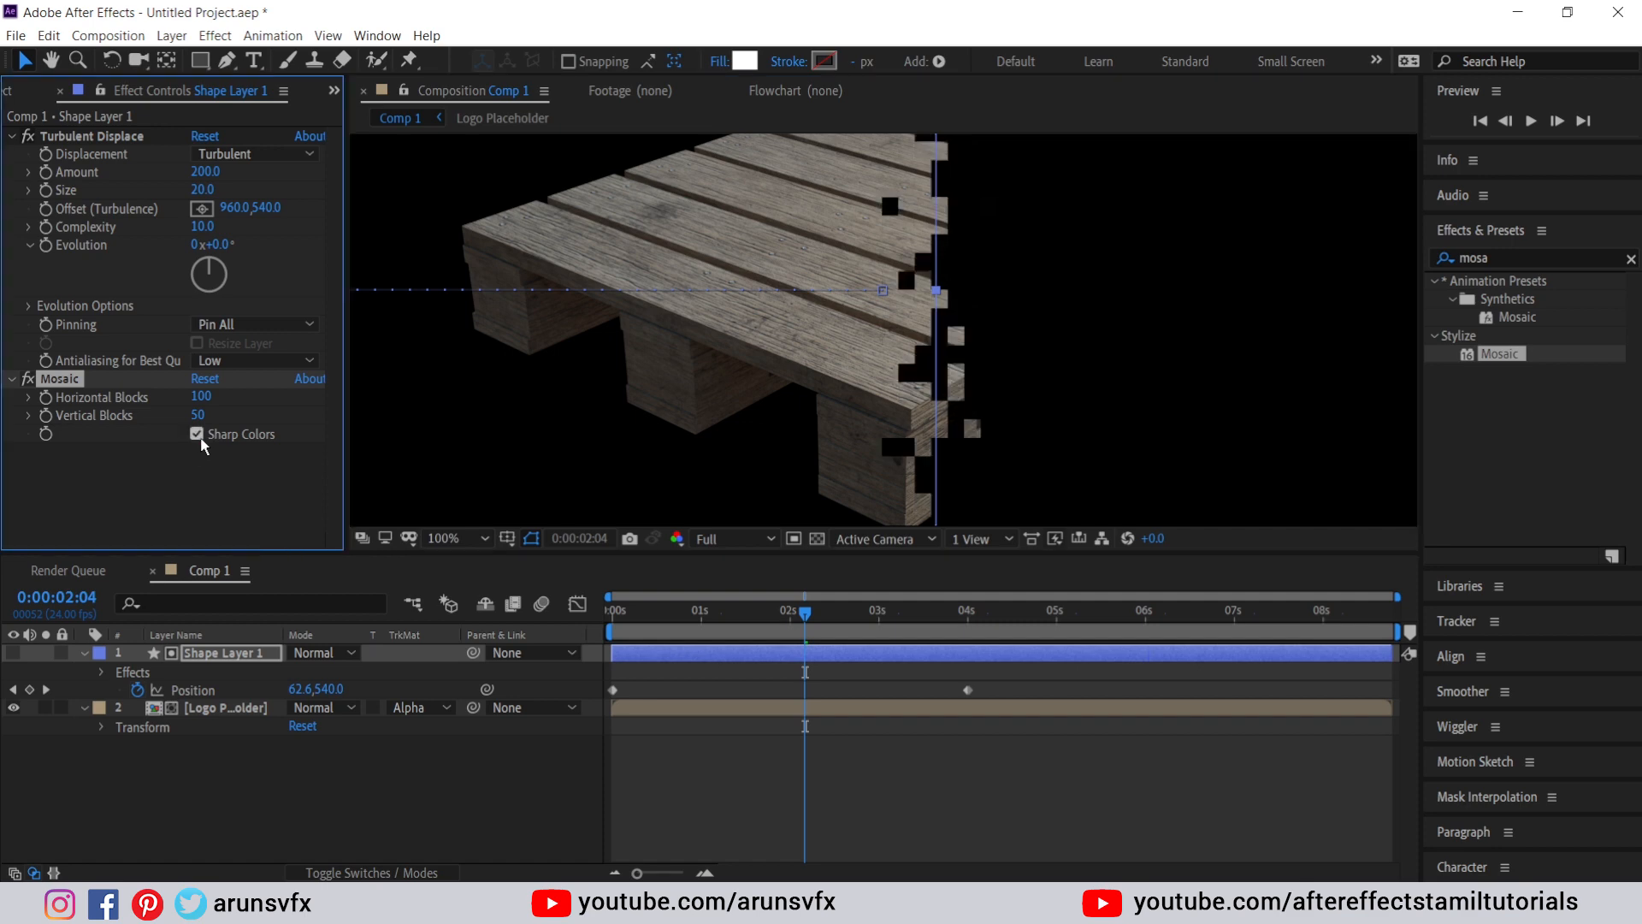
{"action": "left_click", "coordinate": [197, 435]}
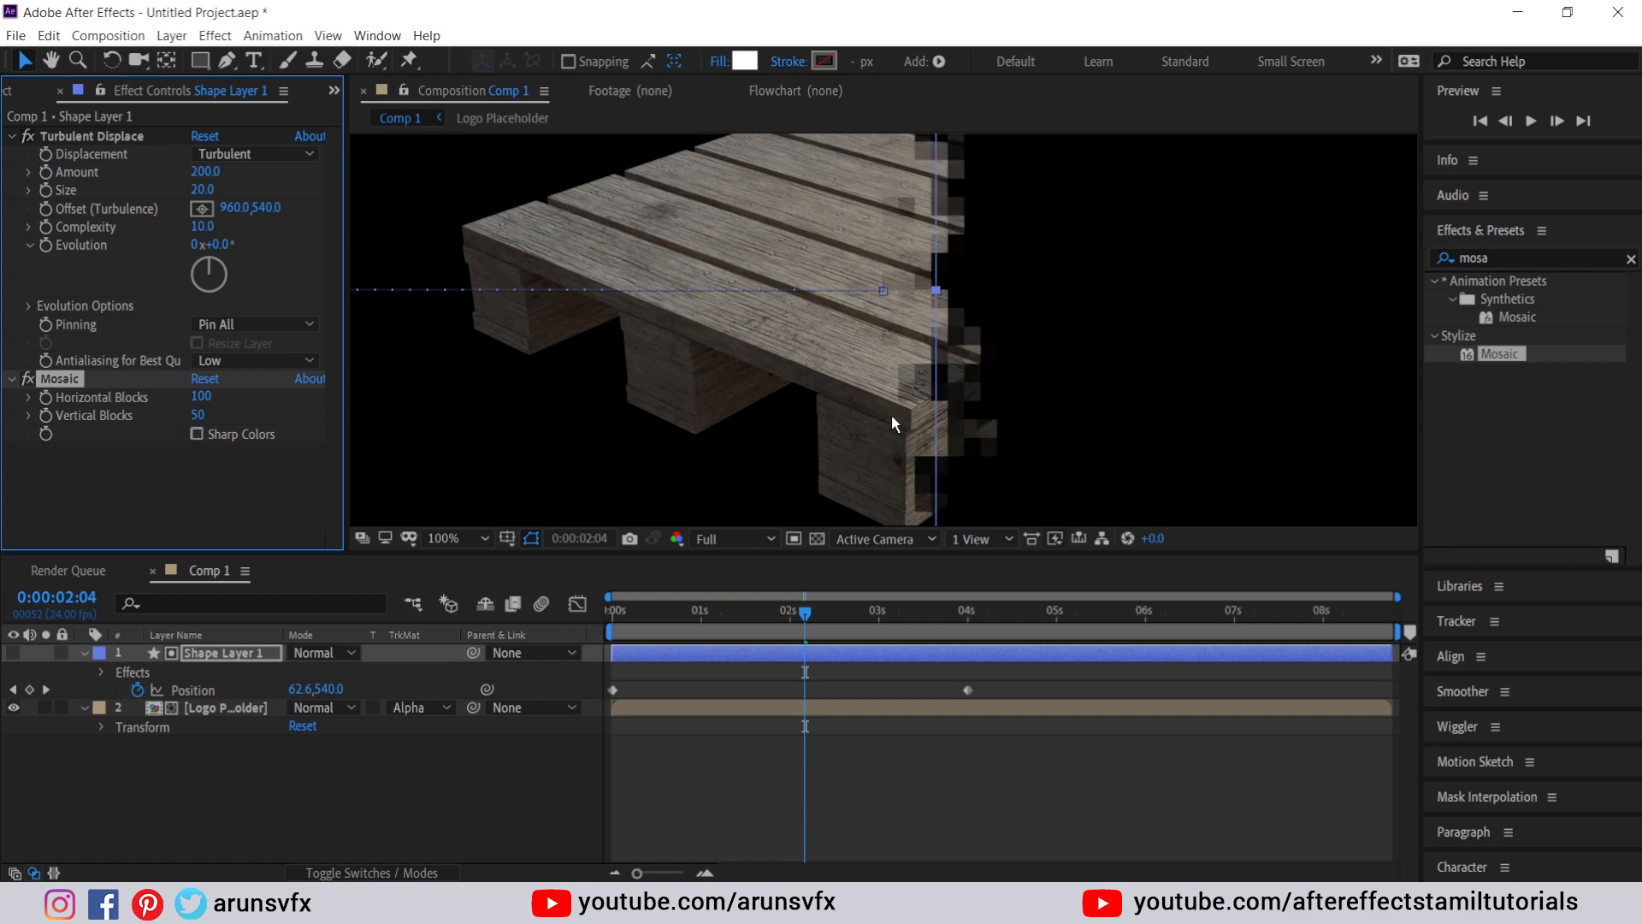
- Preview the mosaic reveal from the first frame and move the current time to 0:00:02:12
{"action": "key", "text": "comma"}
{"action": "left_click_drag", "start_coordinate": [690, 617], "coordinate": [575, 613]}
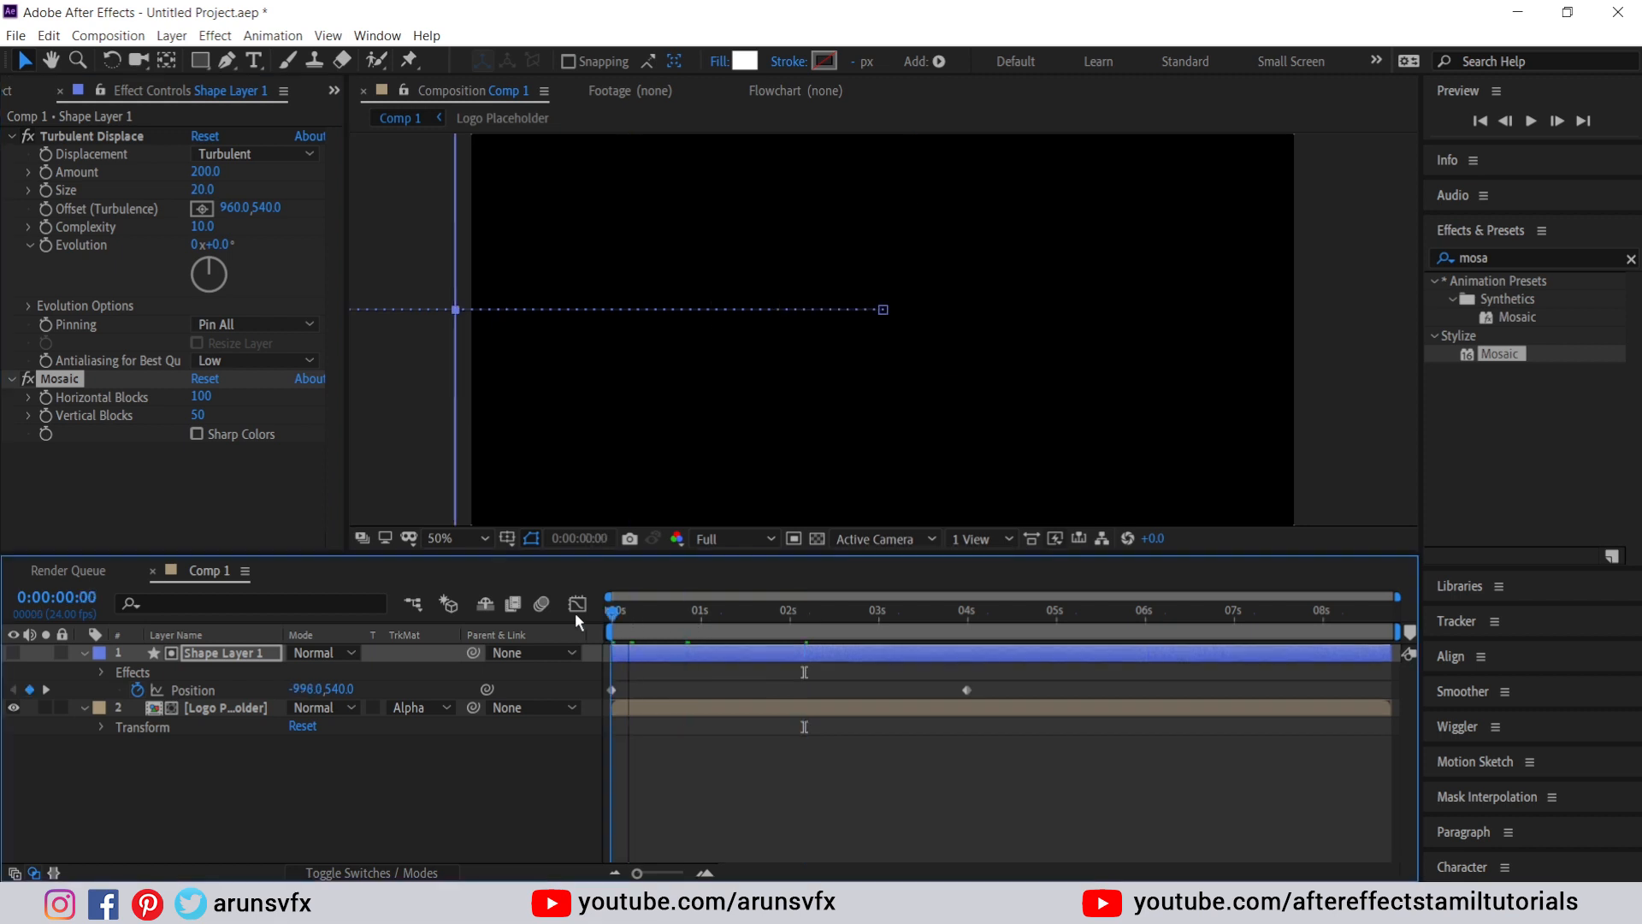
{"action": "left_click", "coordinate": [419, 781]}
{"action": "key", "text": "space"}
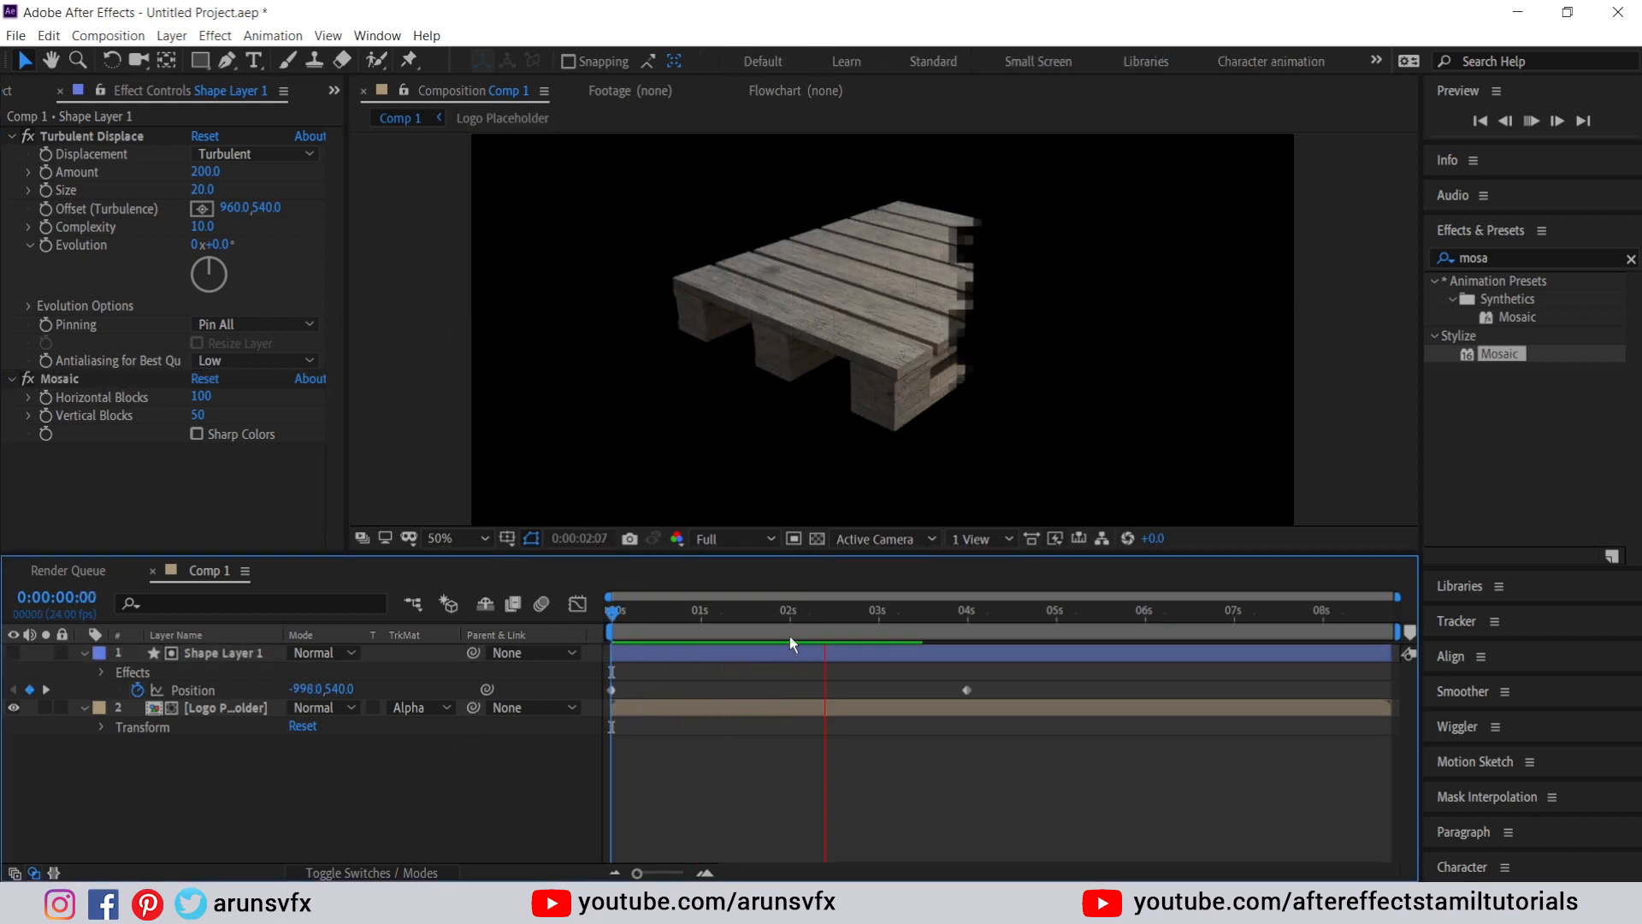
{"action": "left_click", "coordinate": [890, 611]}
{"action": "left_click_drag", "start_coordinate": [912, 611], "coordinate": [834, 613]}
- Pre-compose the shape layer and the logo placeholder layer together into a new composition named "Logo Reveal"
{"action": "left_click_drag", "start_coordinate": [287, 772], "coordinate": [192, 653]}
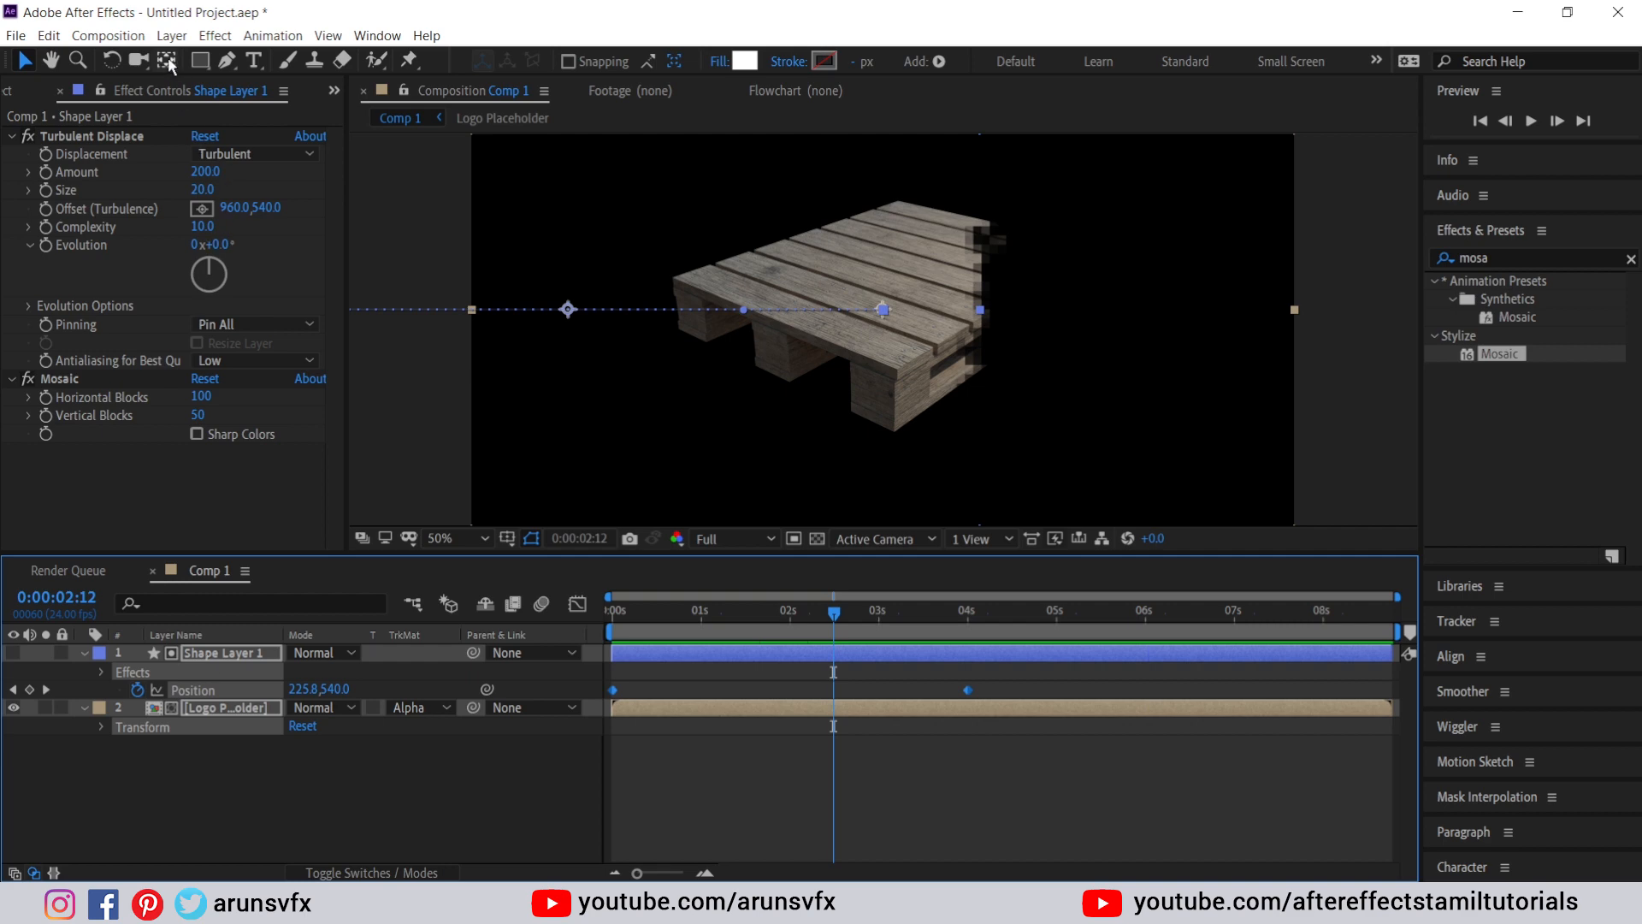
{"action": "left_click", "coordinate": [171, 35]}
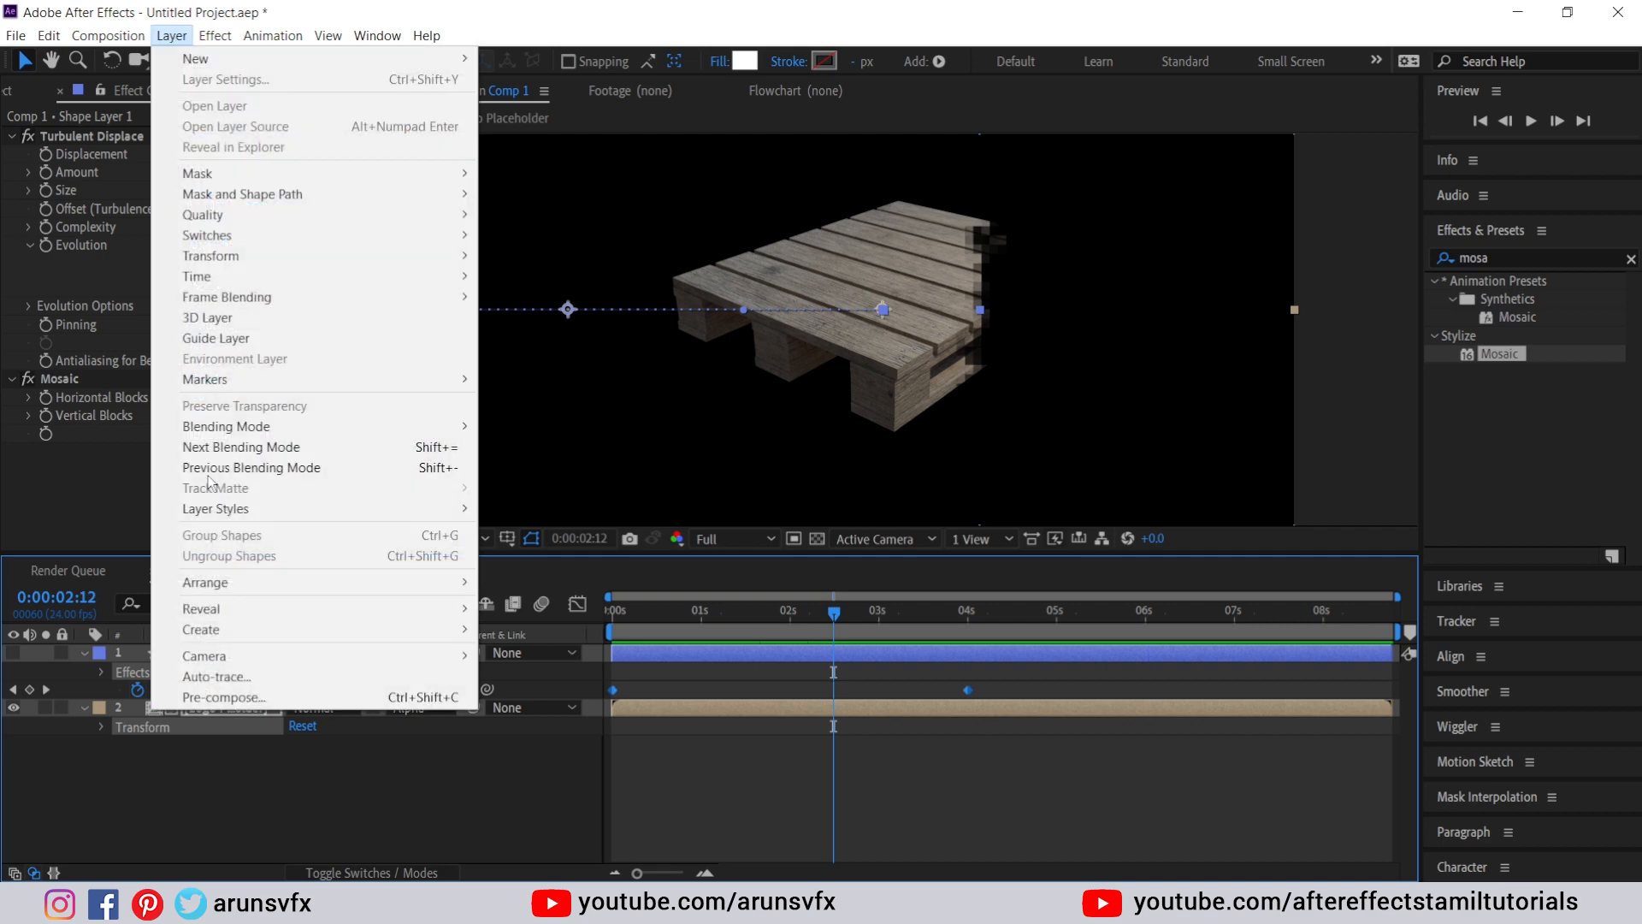
{"action": "left_click", "coordinate": [238, 695]}
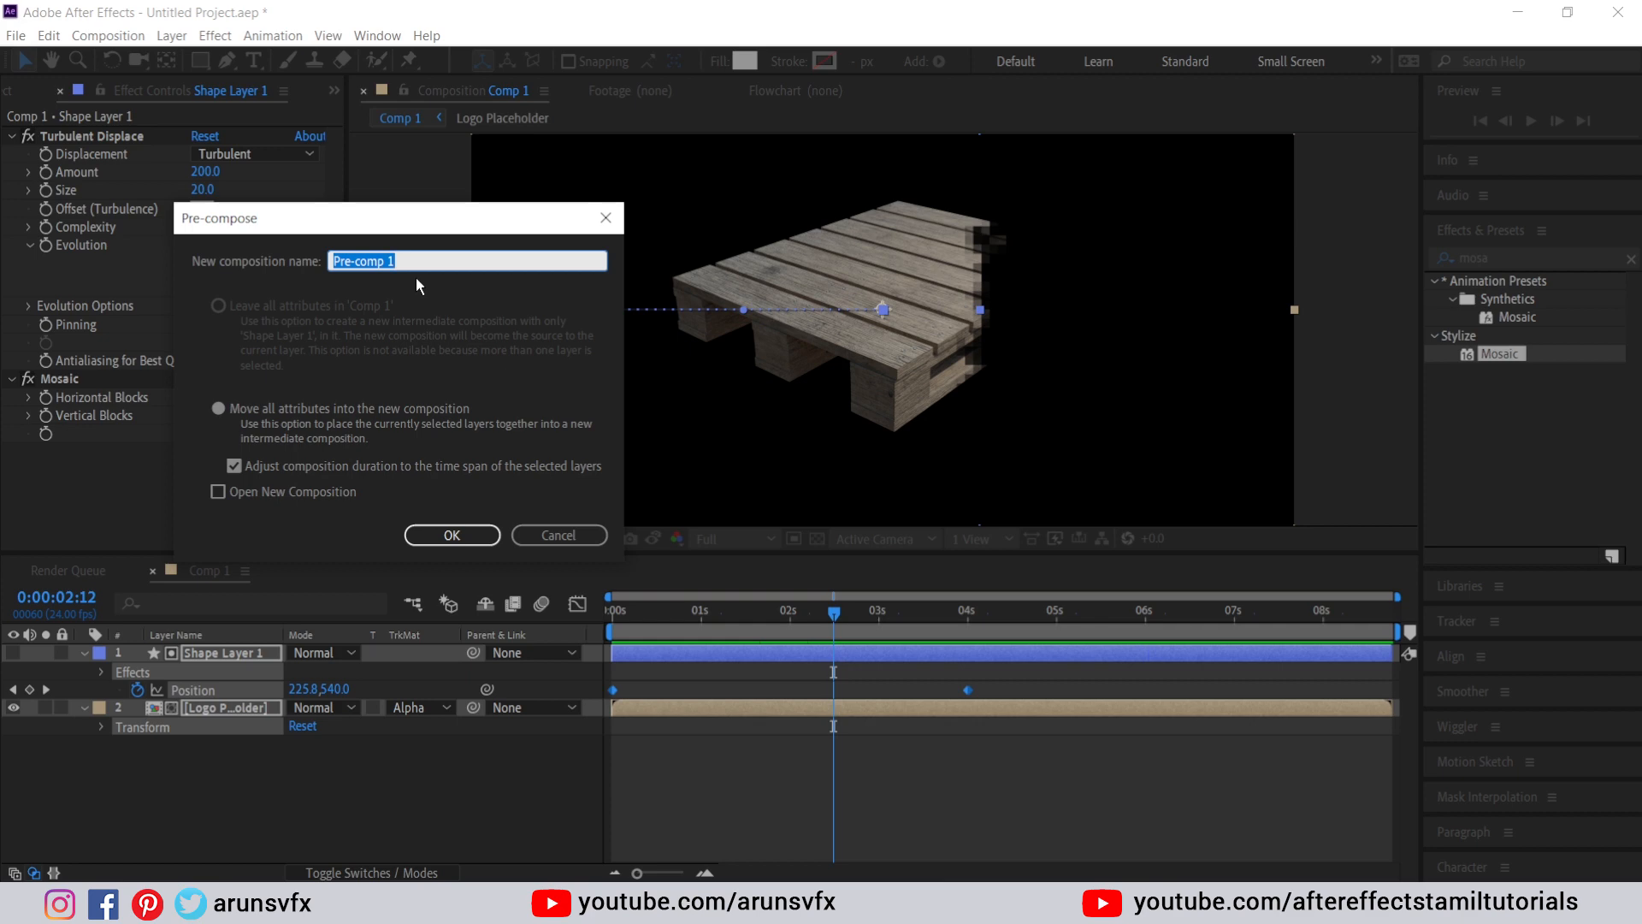
{"action": "type", "text": "Logo Reveal"}
{"action": "left_click", "coordinate": [471, 536]}
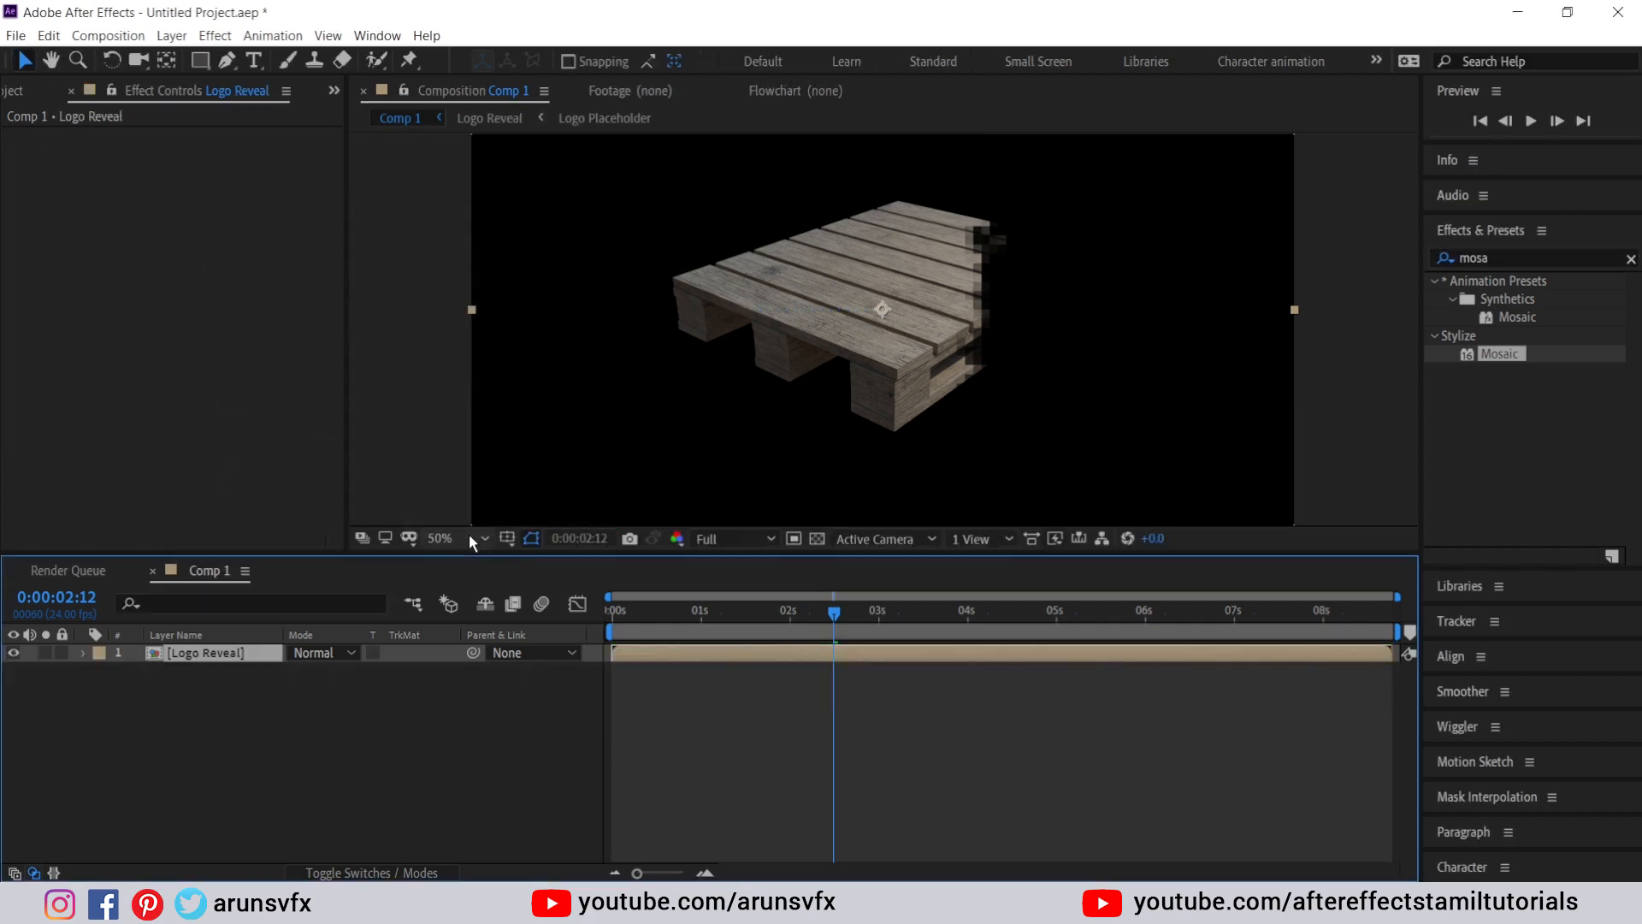
- At 0:00:02:05, search the effects for "fill", apply Fill to the Logo Reveal layer and set its color to white (FFFFFF)
{"action": "left_click_drag", "start_coordinate": [684, 611], "coordinate": [808, 611]}
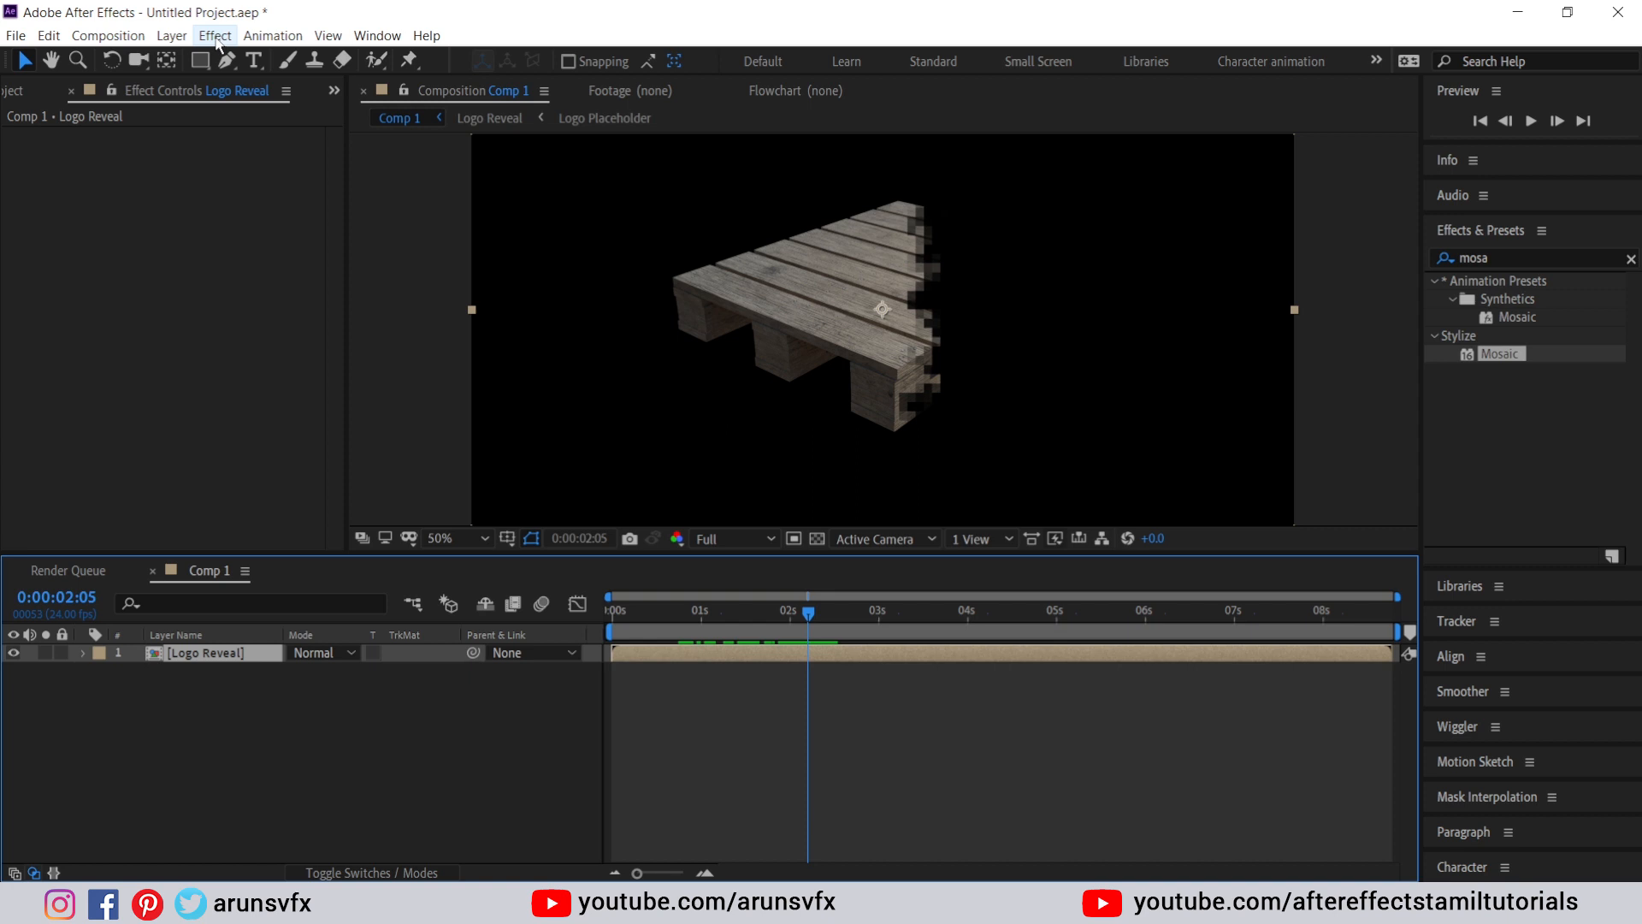
{"action": "left_click_drag", "start_coordinate": [1502, 259], "coordinate": [1399, 258]}
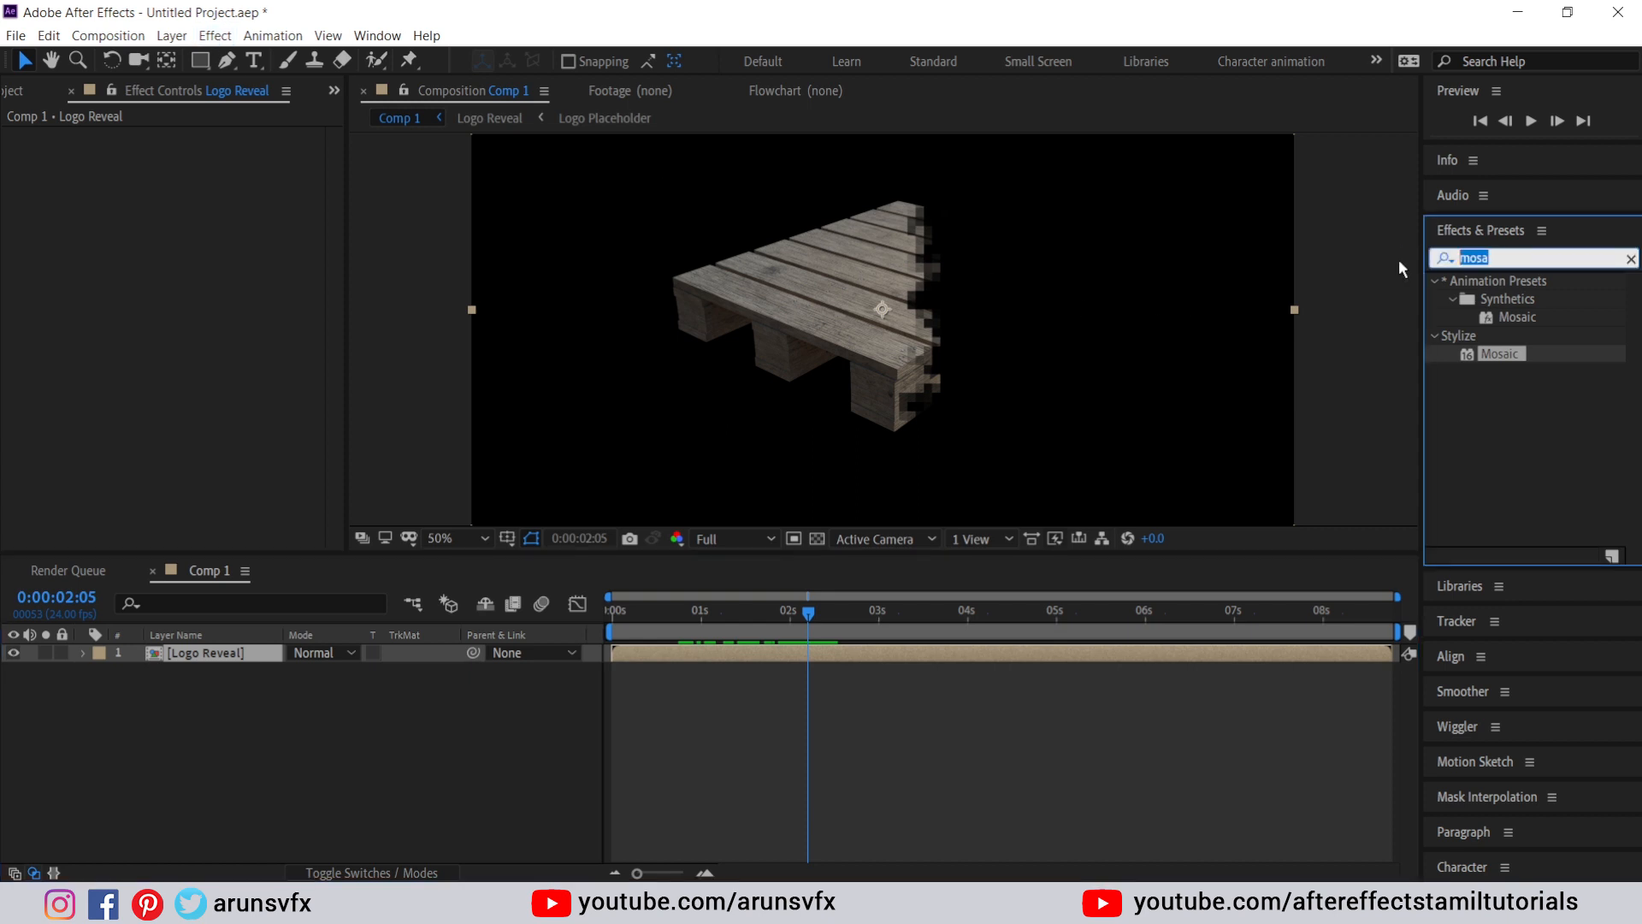
{"action": "type", "text": "fill"}
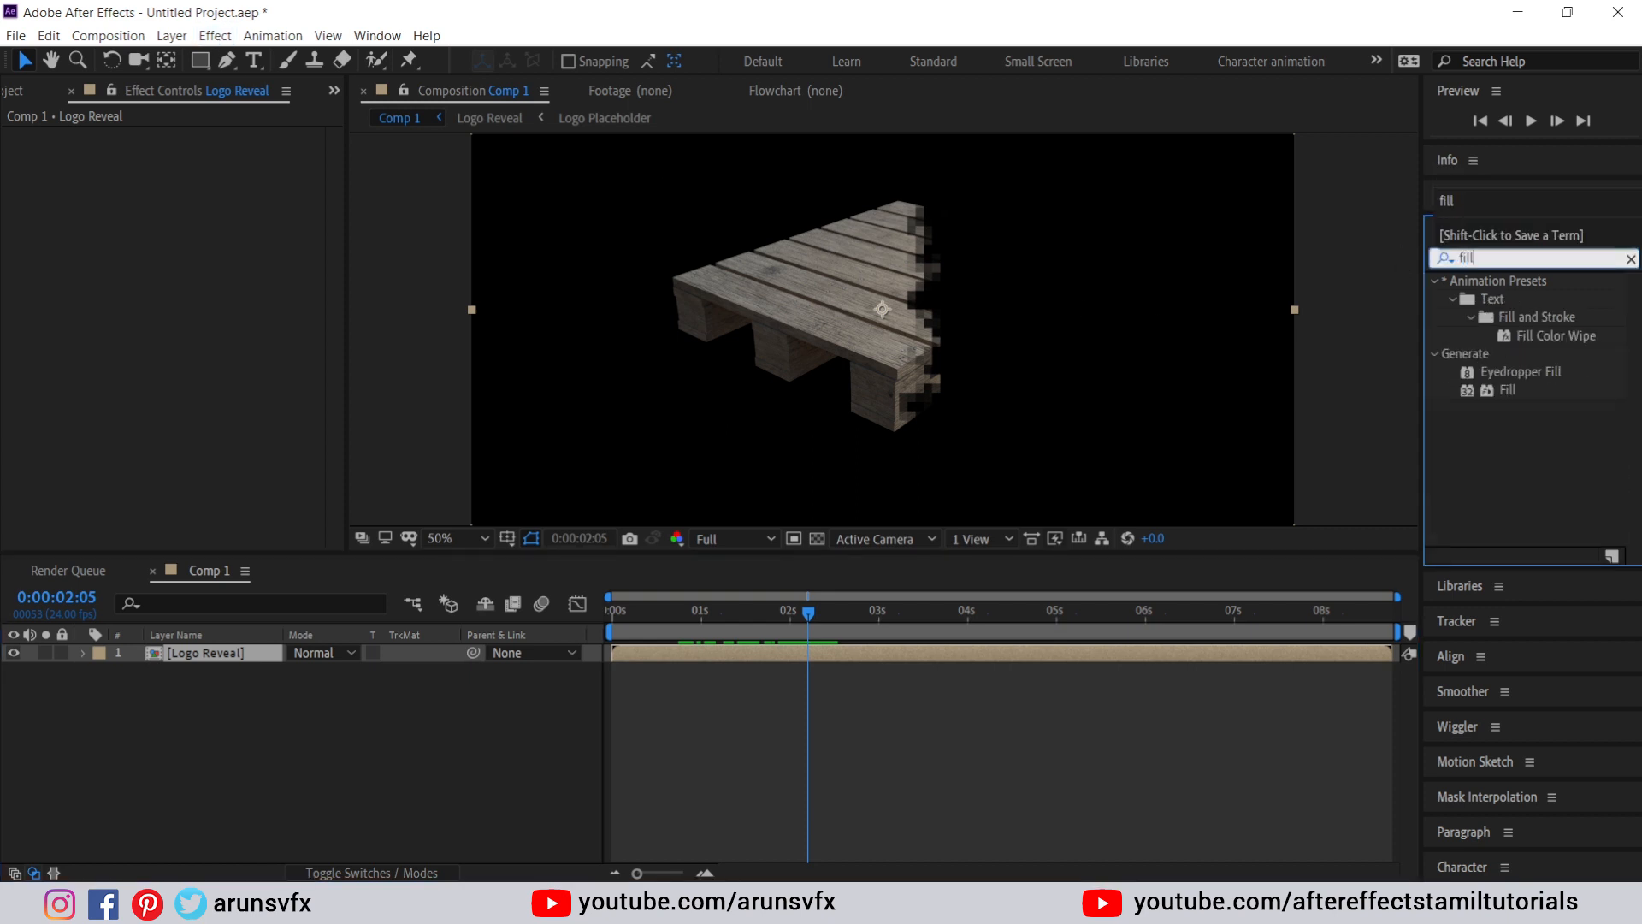
{"action": "double_click", "coordinate": [1507, 389]}
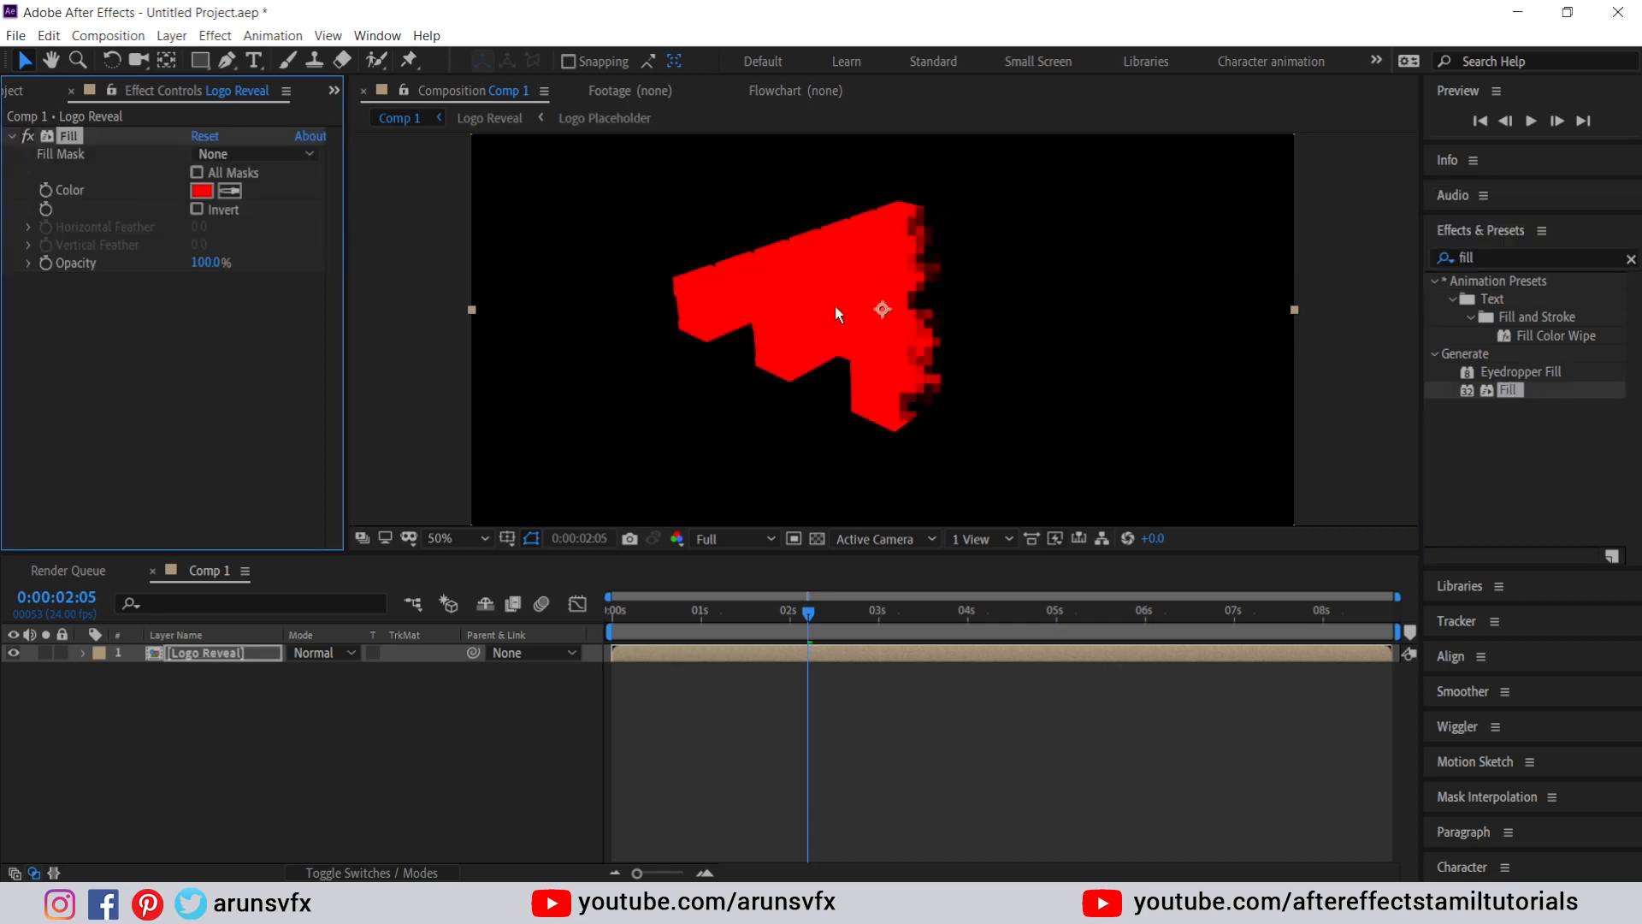
{"action": "left_click", "coordinate": [214, 192]}
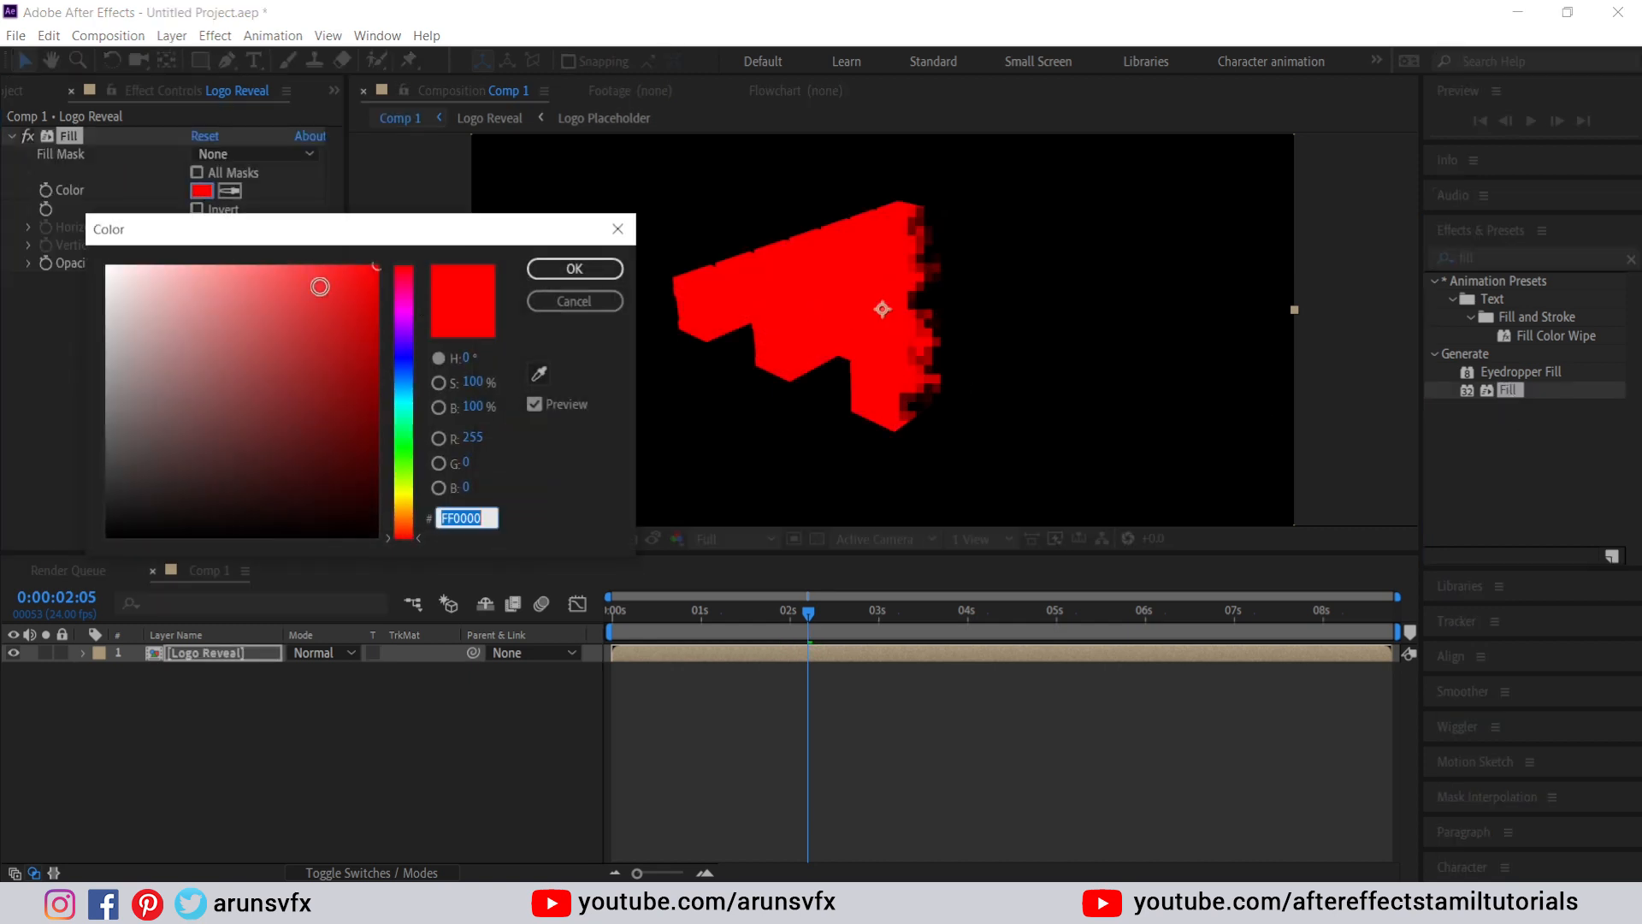
{"action": "left_click_drag", "start_coordinate": [321, 287], "coordinate": [46, 253]}
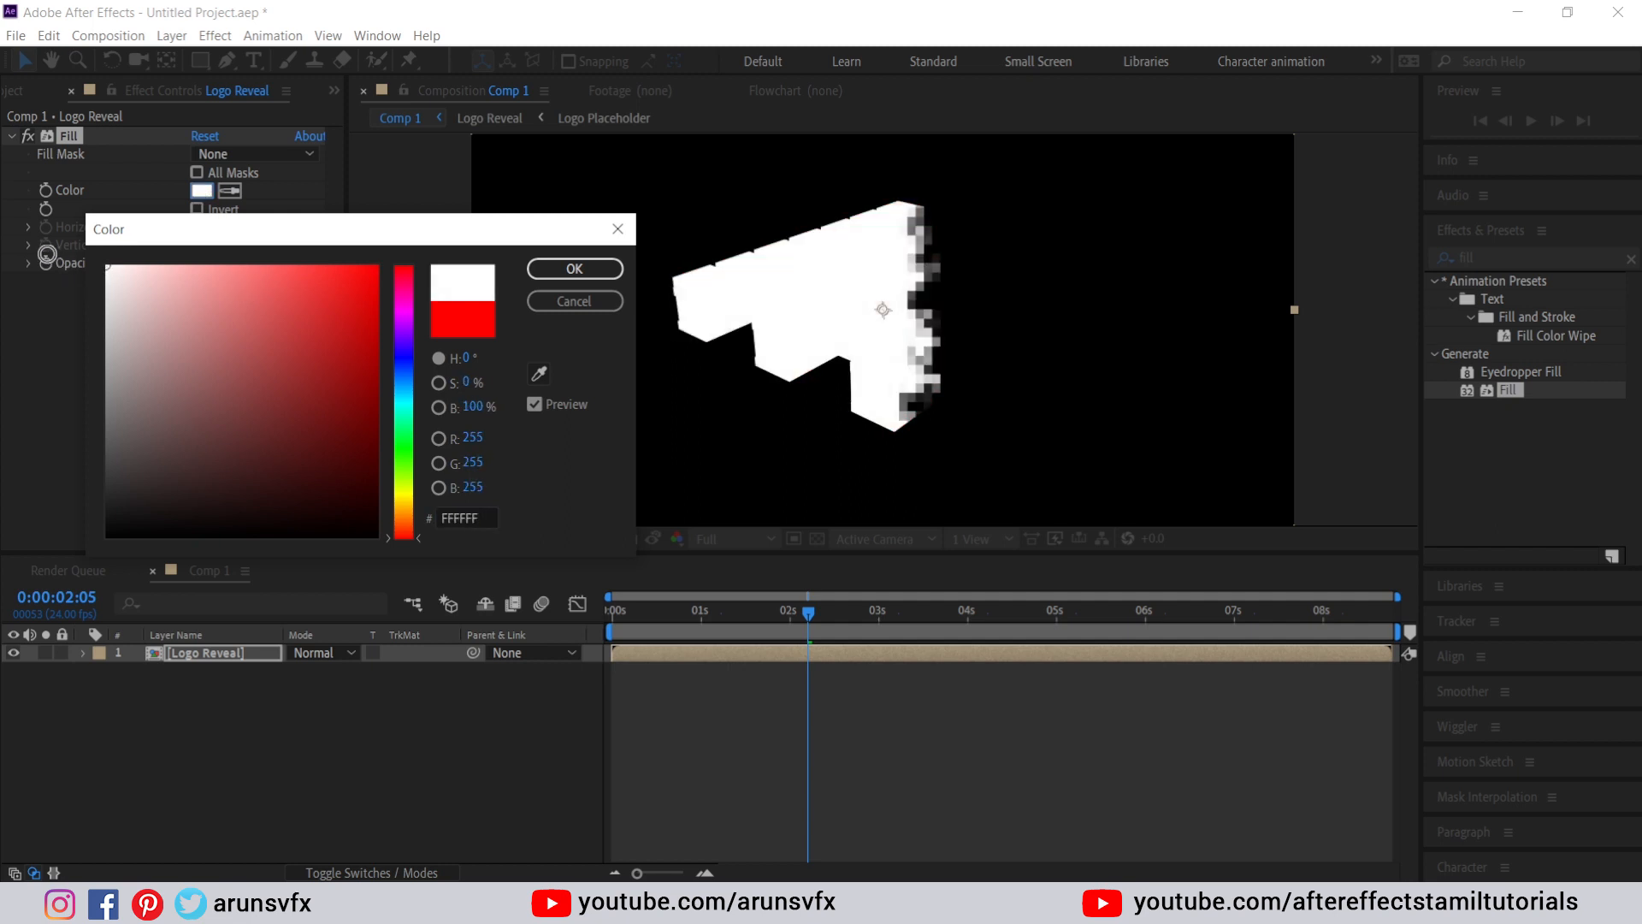
{"action": "left_click", "coordinate": [555, 274]}
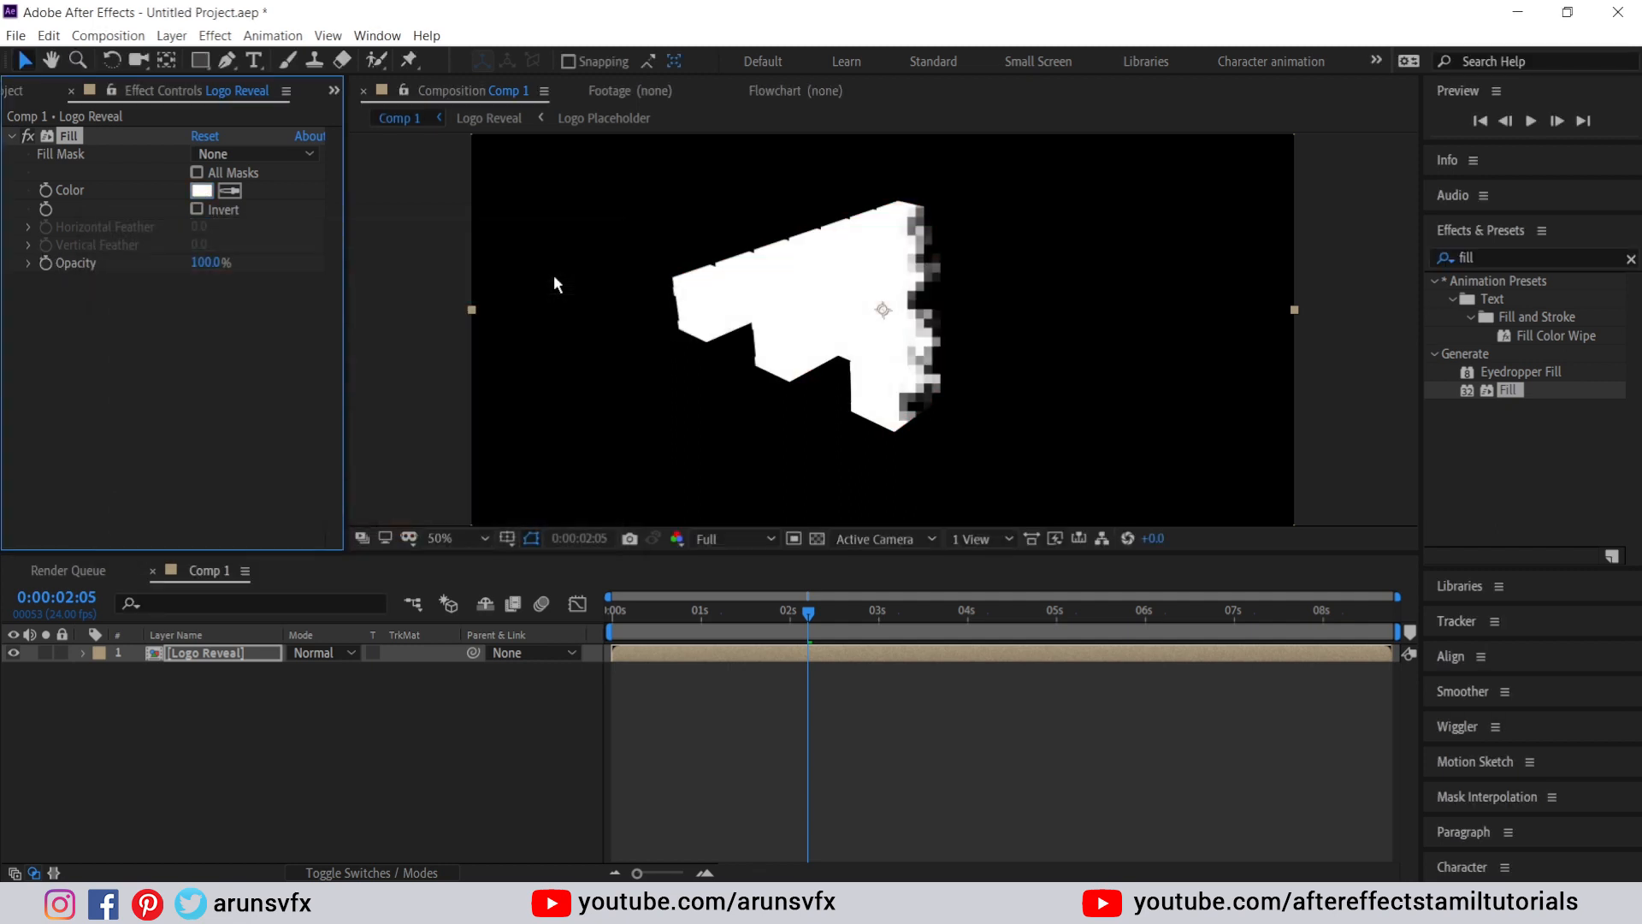
- Duplicate the Logo Reveal layer and set the lower copy's track matte to Alpha Inverted Matte
{"action": "left_click", "coordinate": [198, 666]}
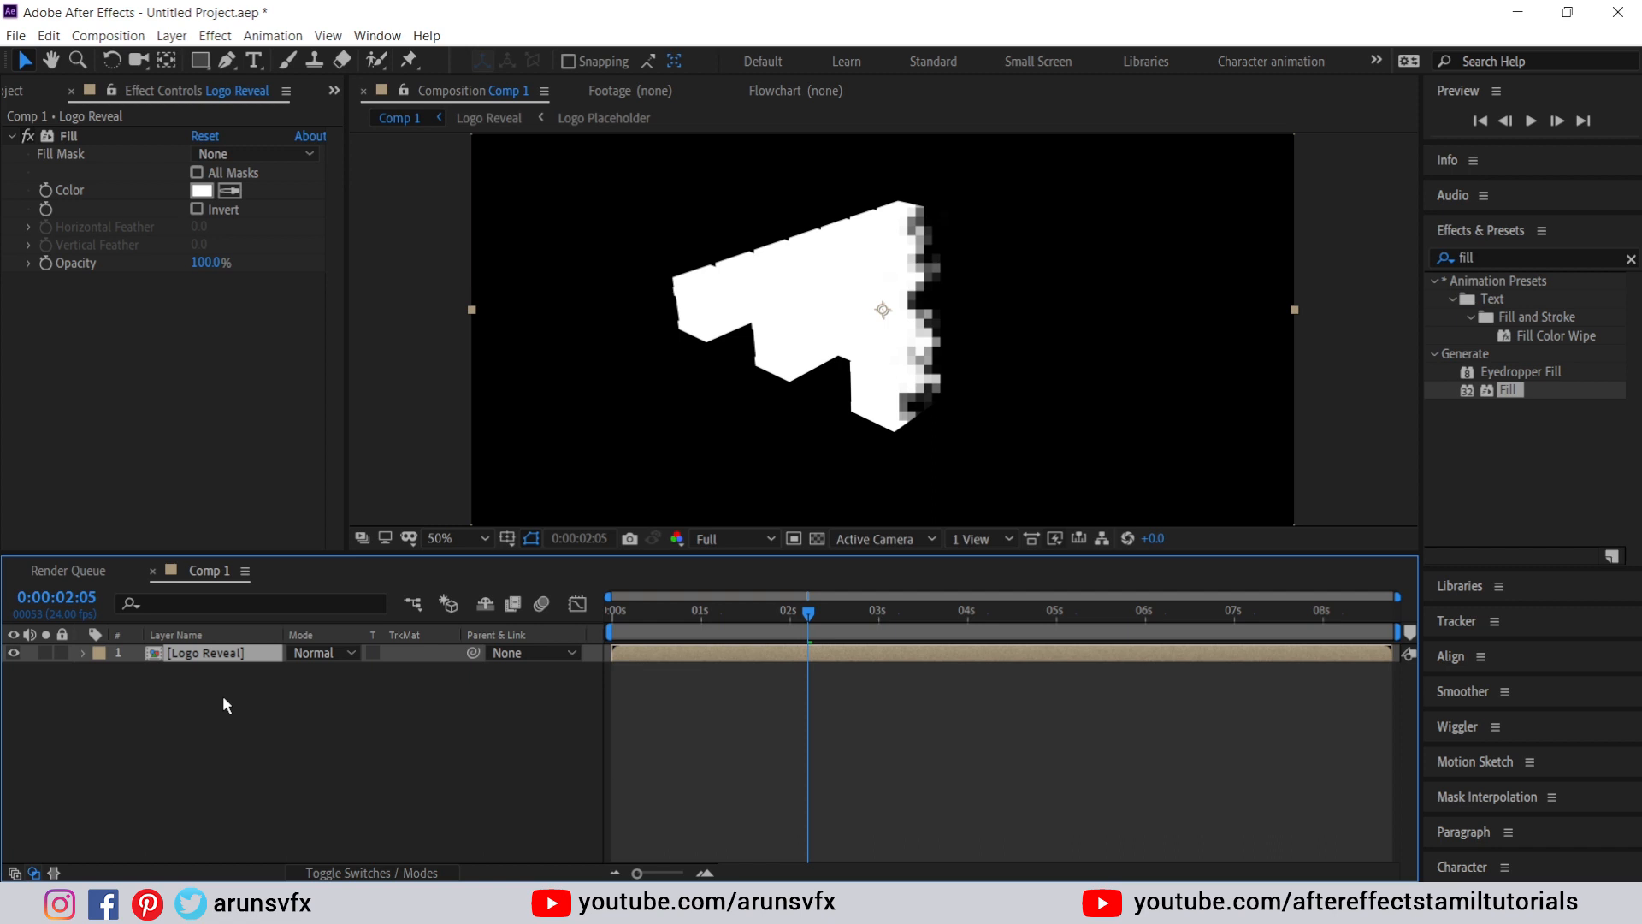
{"action": "key", "text": "ctrl+d"}
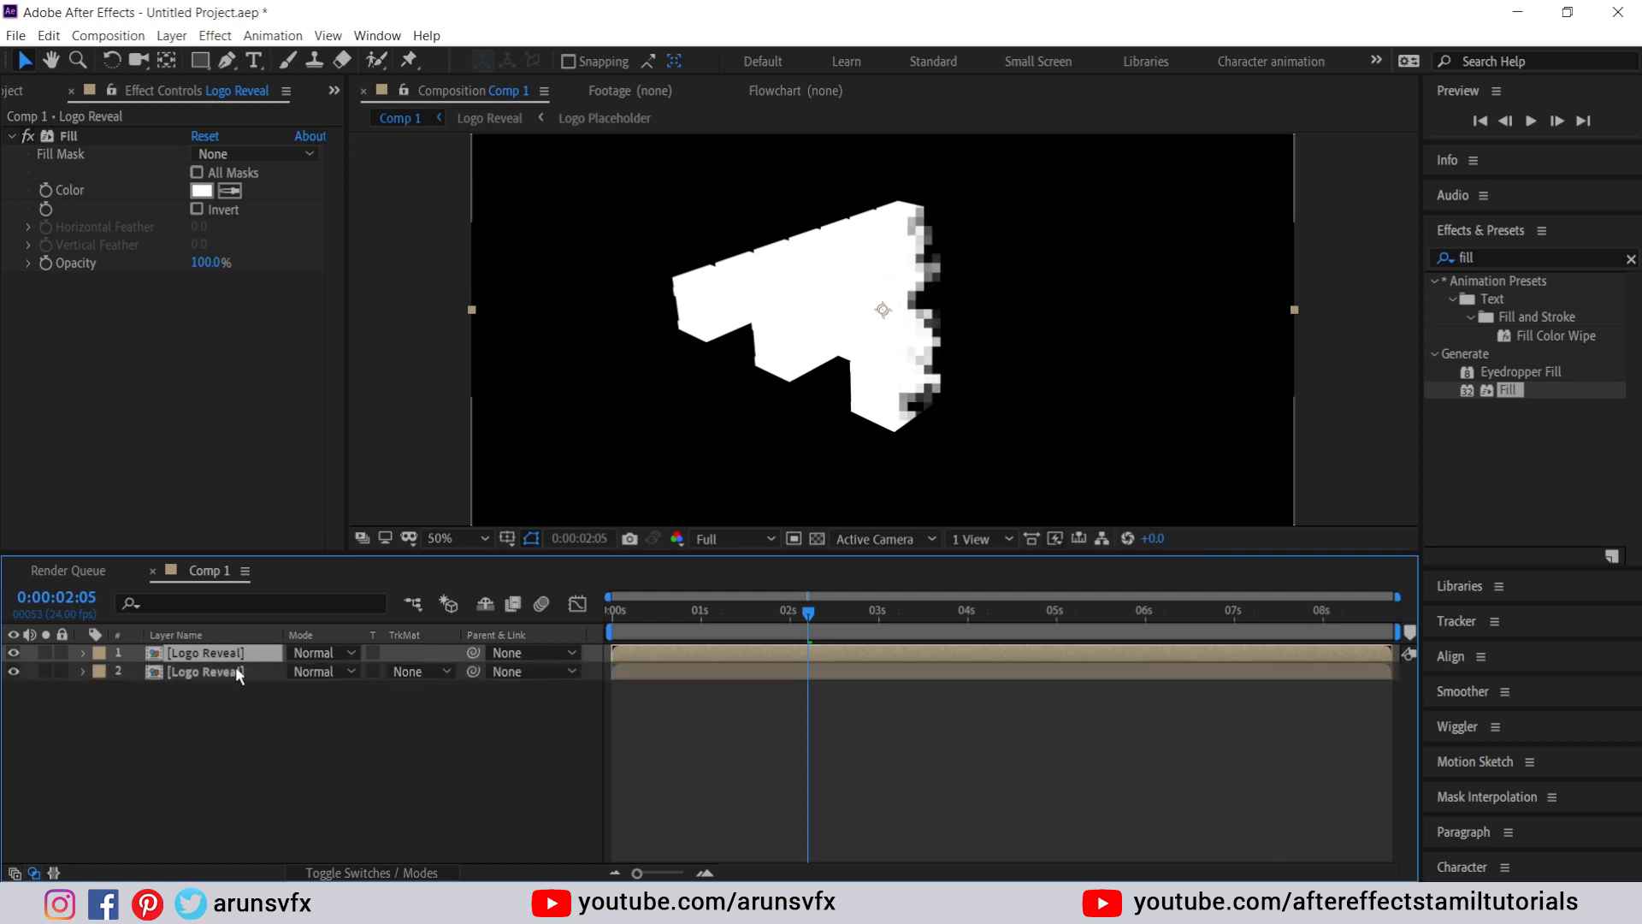
{"action": "left_click", "coordinate": [233, 671]}
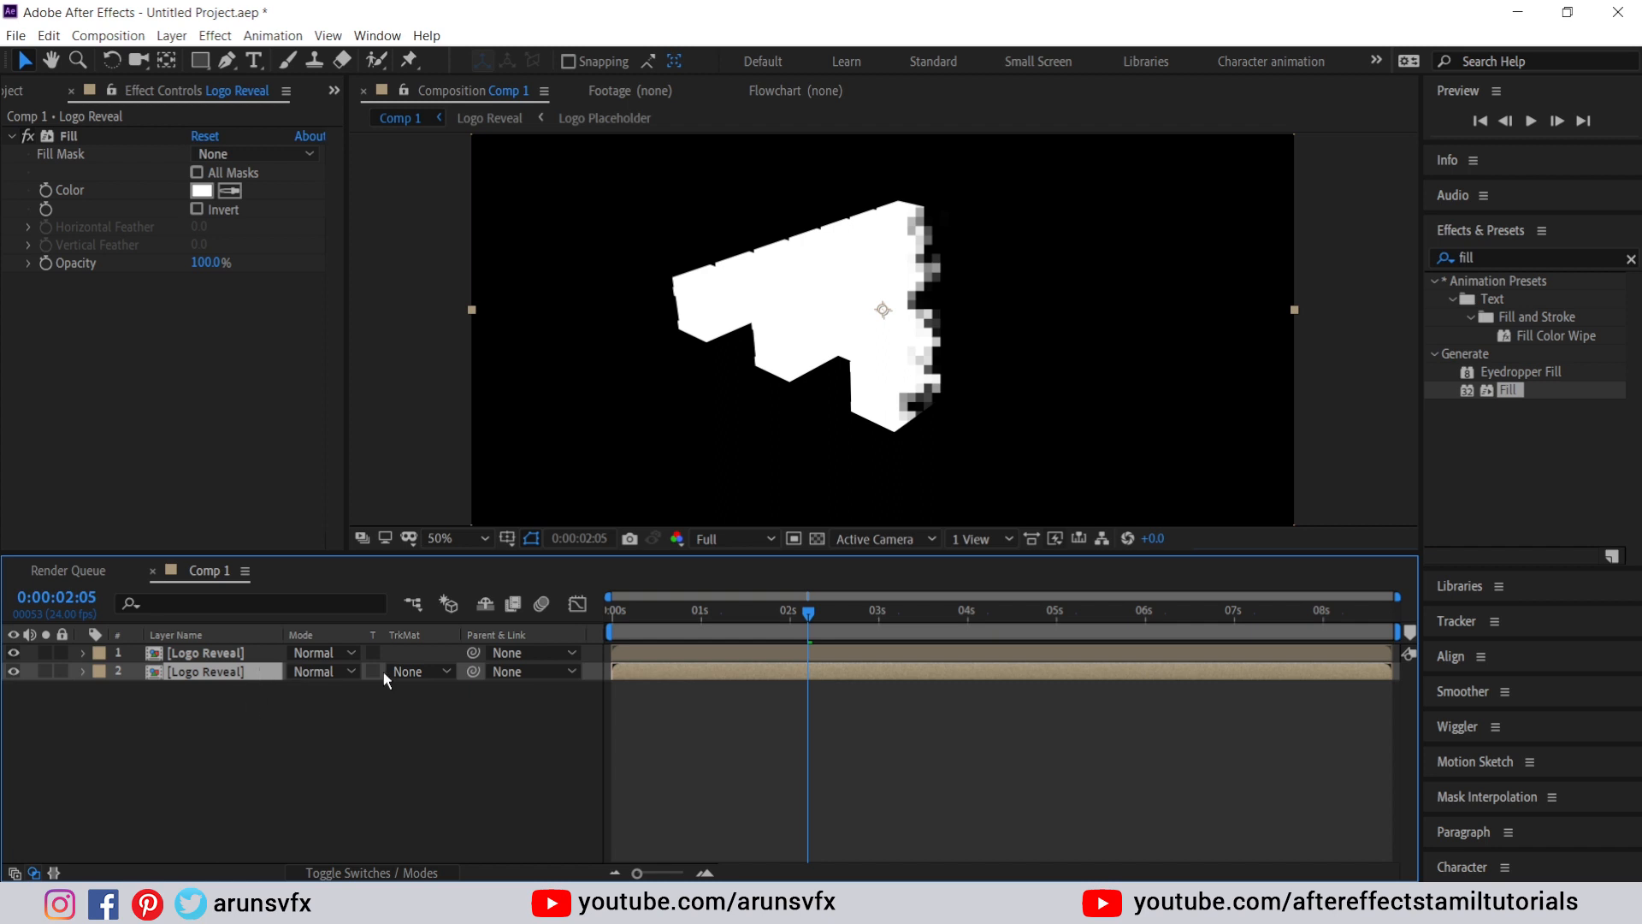
{"action": "left_click", "coordinate": [424, 669]}
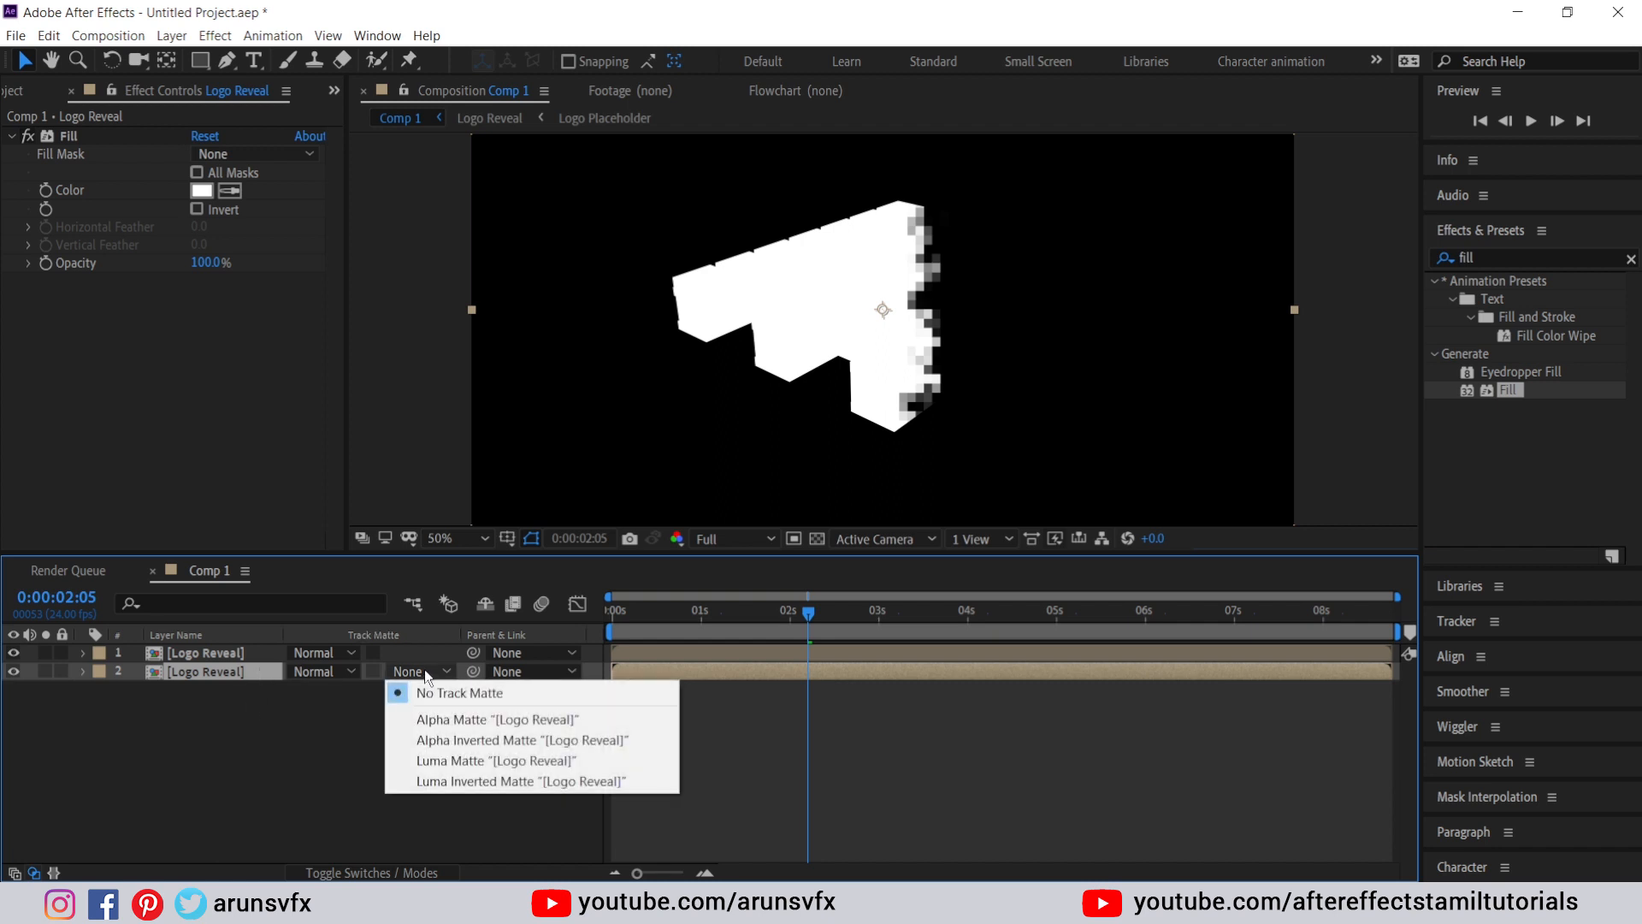
{"action": "left_click", "coordinate": [444, 745]}
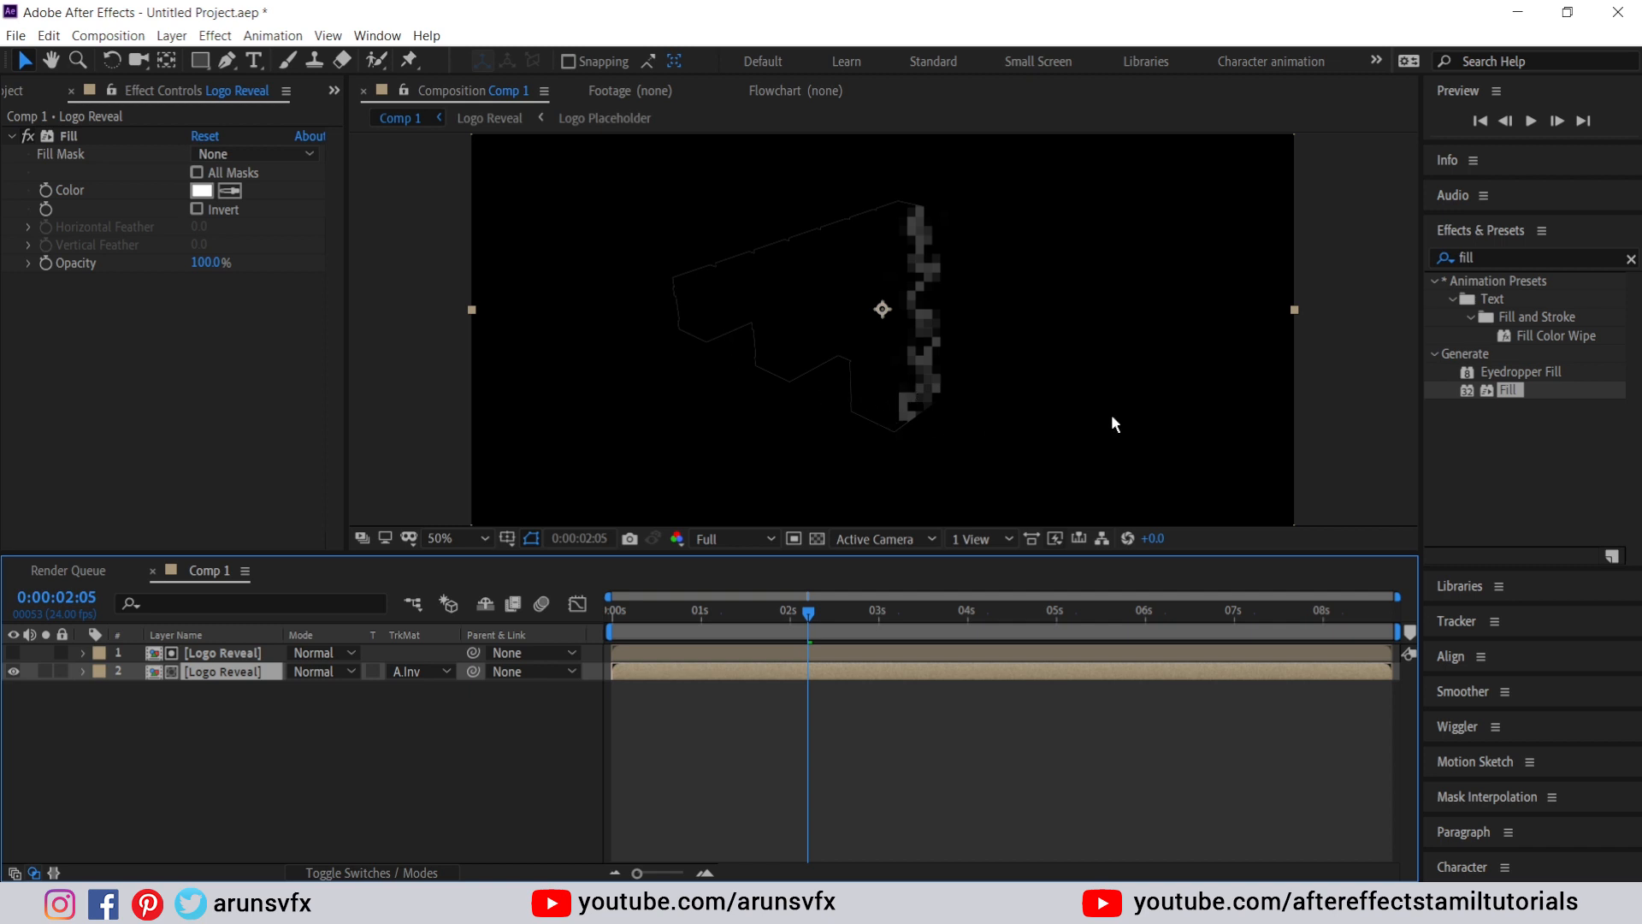
- Search the effects for "mini" and apply the Channel Minimax effect to the lower Logo Reveal layer
{"action": "double_click", "coordinate": [1478, 253]}
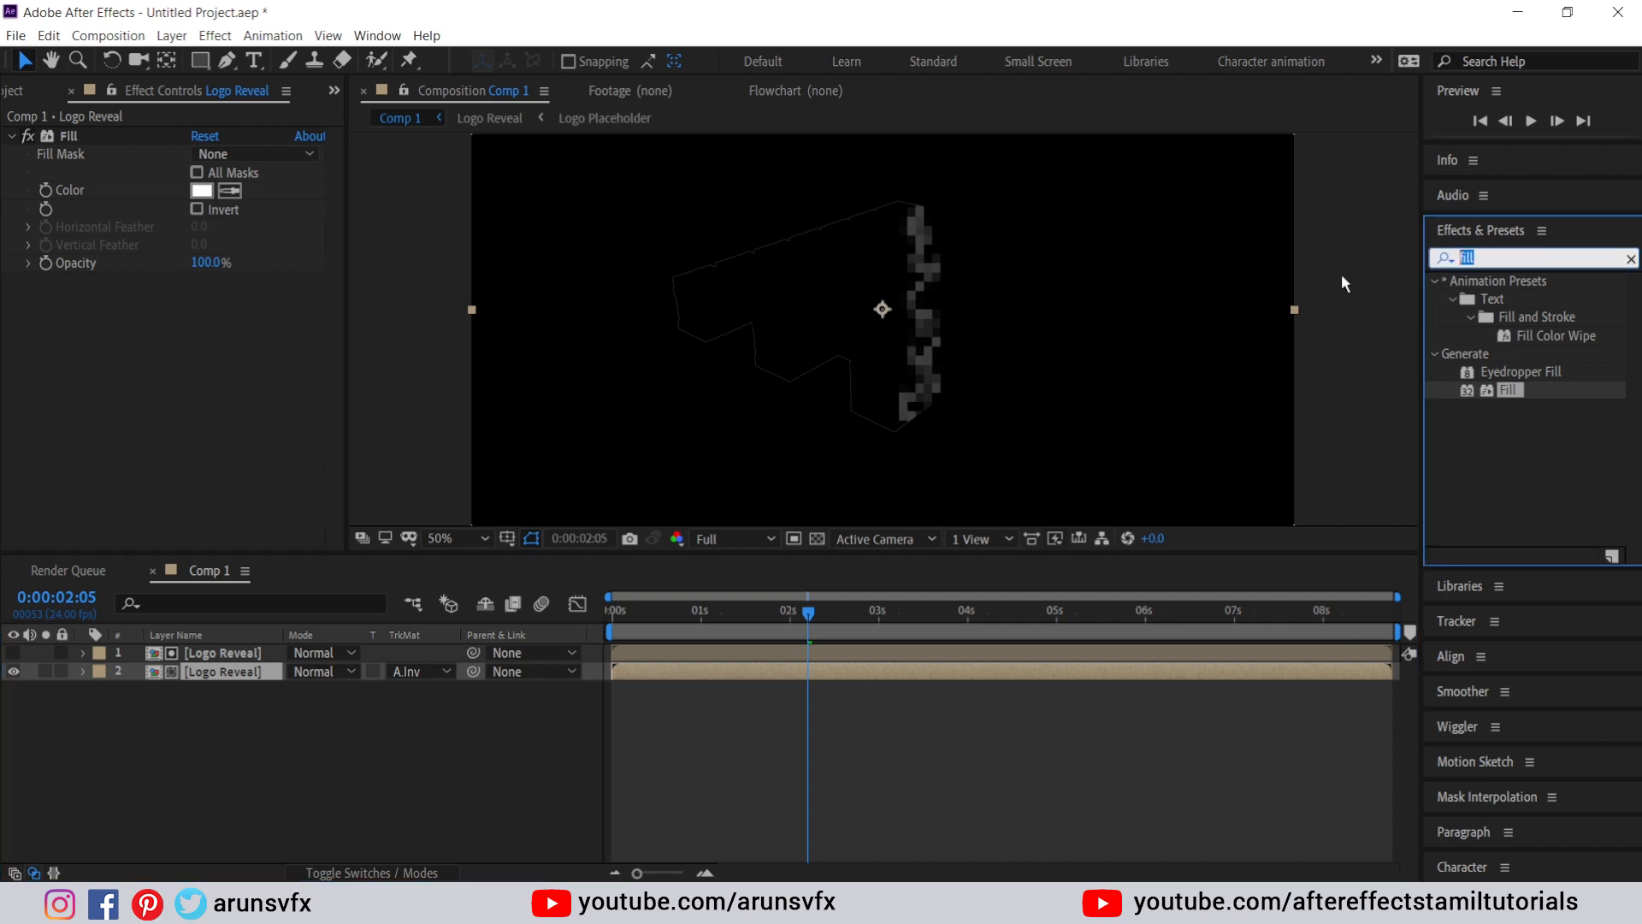
{"action": "type", "text": "mini"}
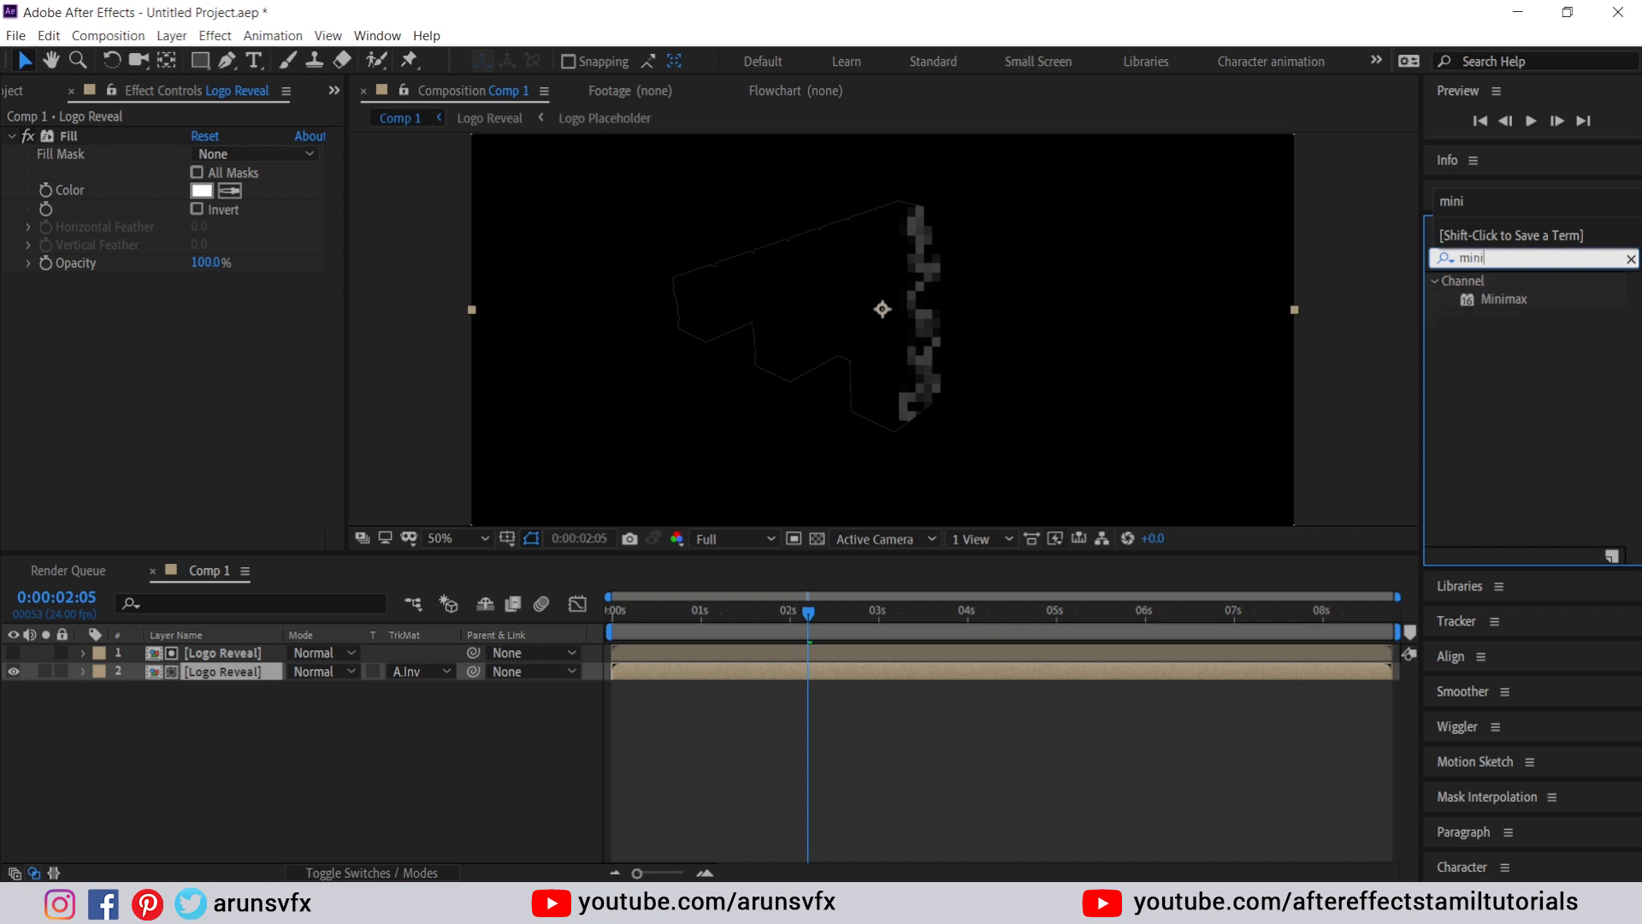
{"action": "left_click", "coordinate": [1517, 301]}
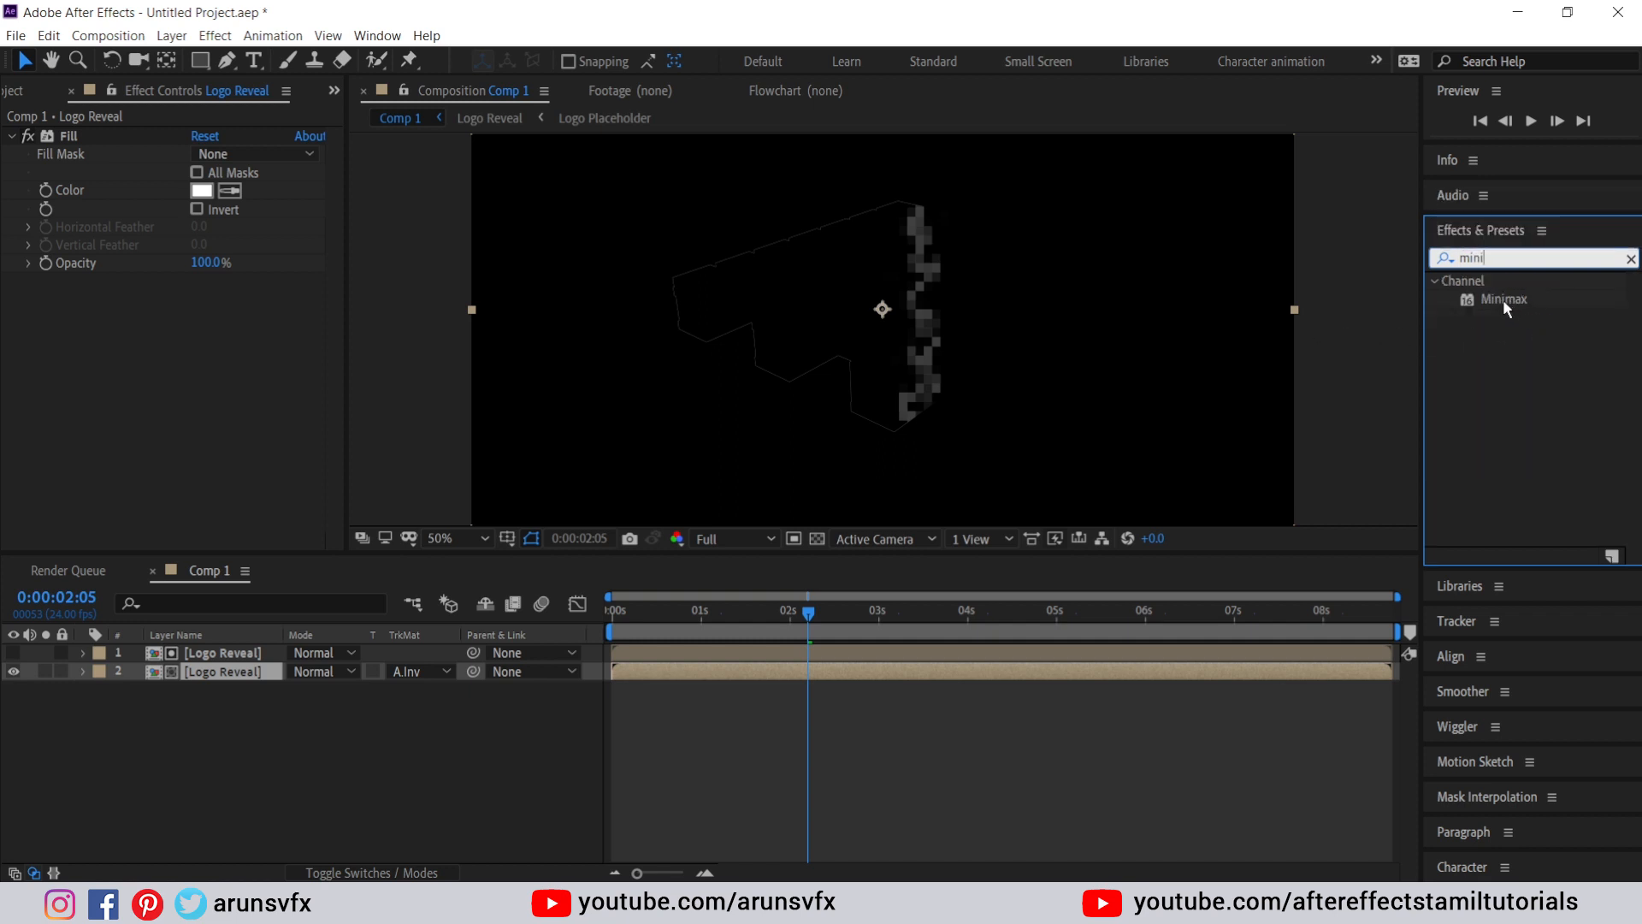
{"action": "double_click", "coordinate": [1503, 299]}
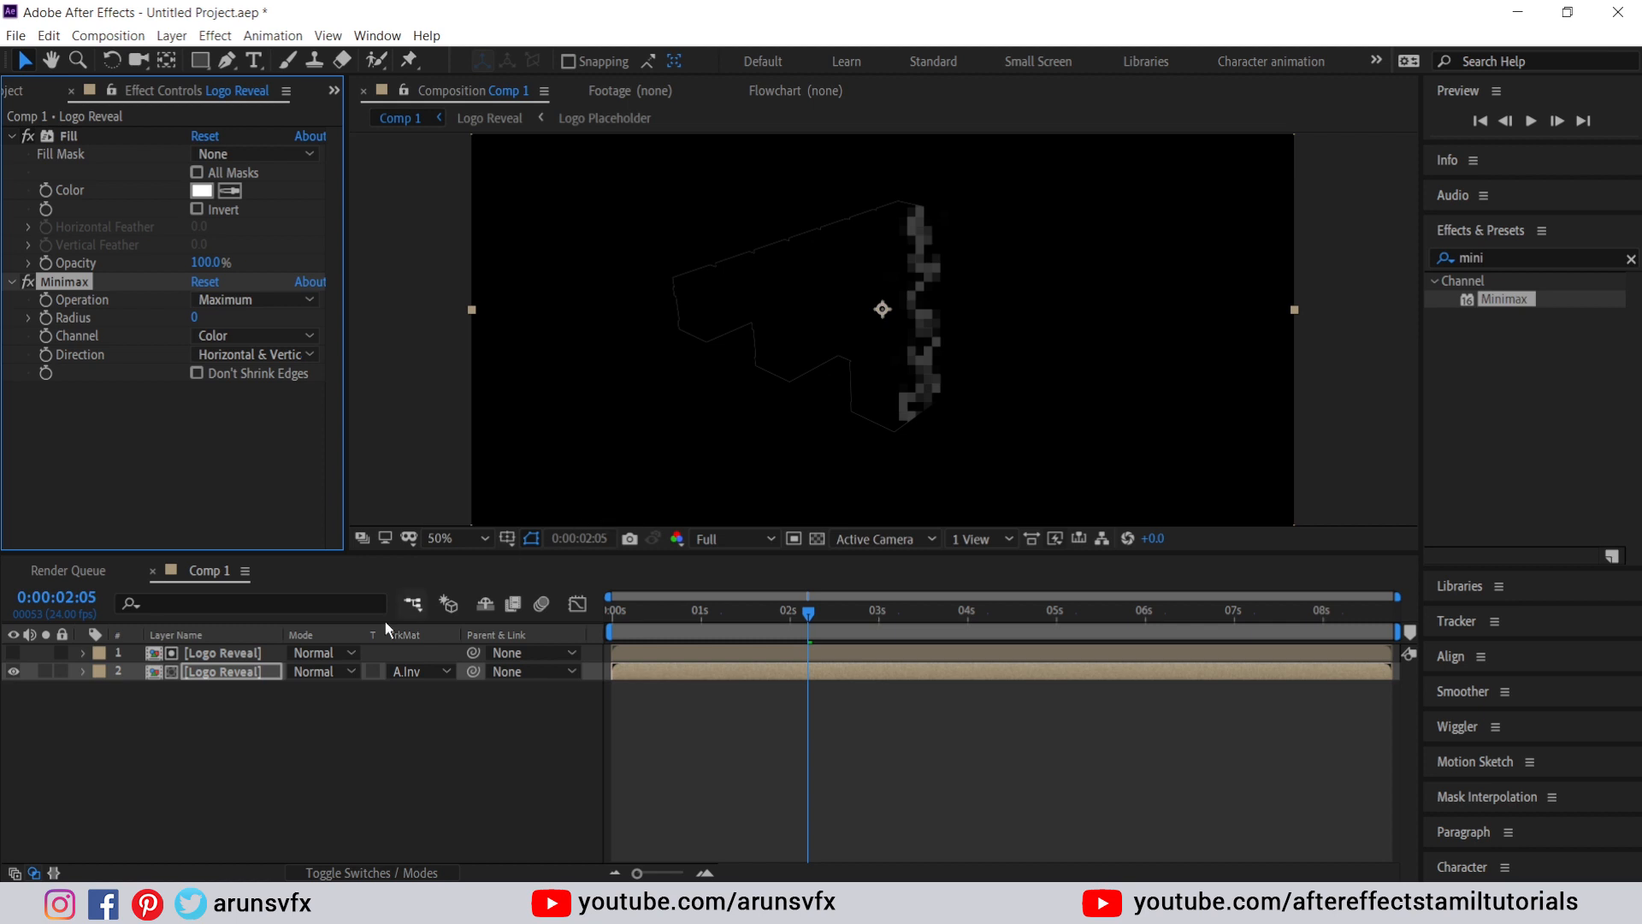
{"action": "left_click", "coordinate": [228, 675]}
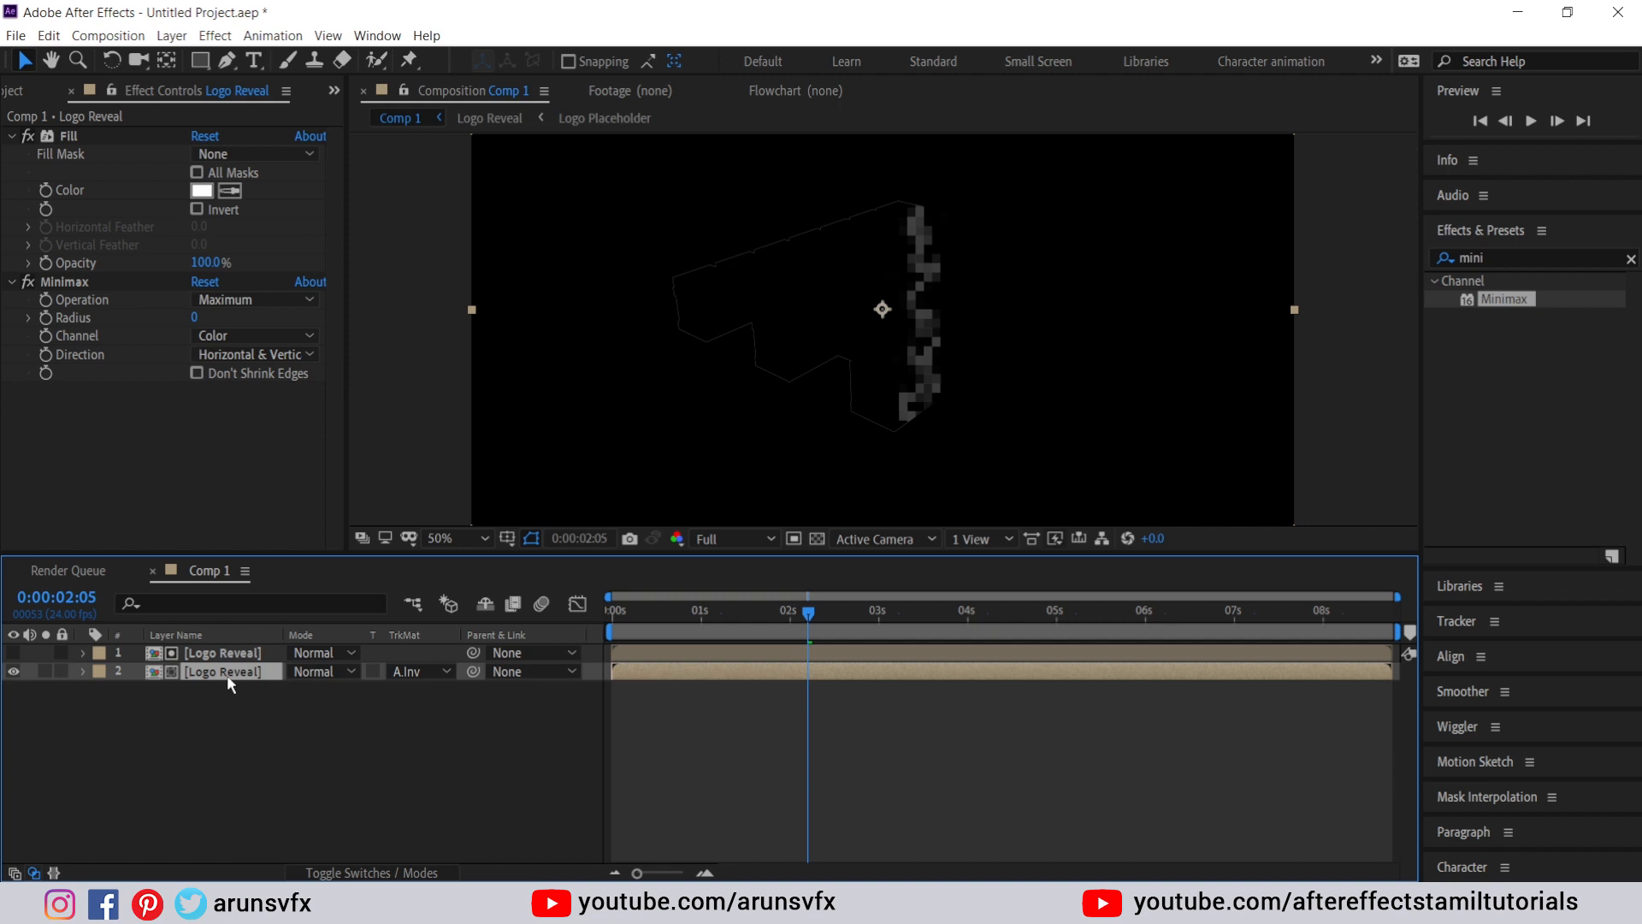
- Set the Minimax operation to Minimum, its channel to Alpha and Color, and its radius to 1
{"action": "left_click", "coordinate": [243, 297]}
{"action": "left_click", "coordinate": [243, 323]}
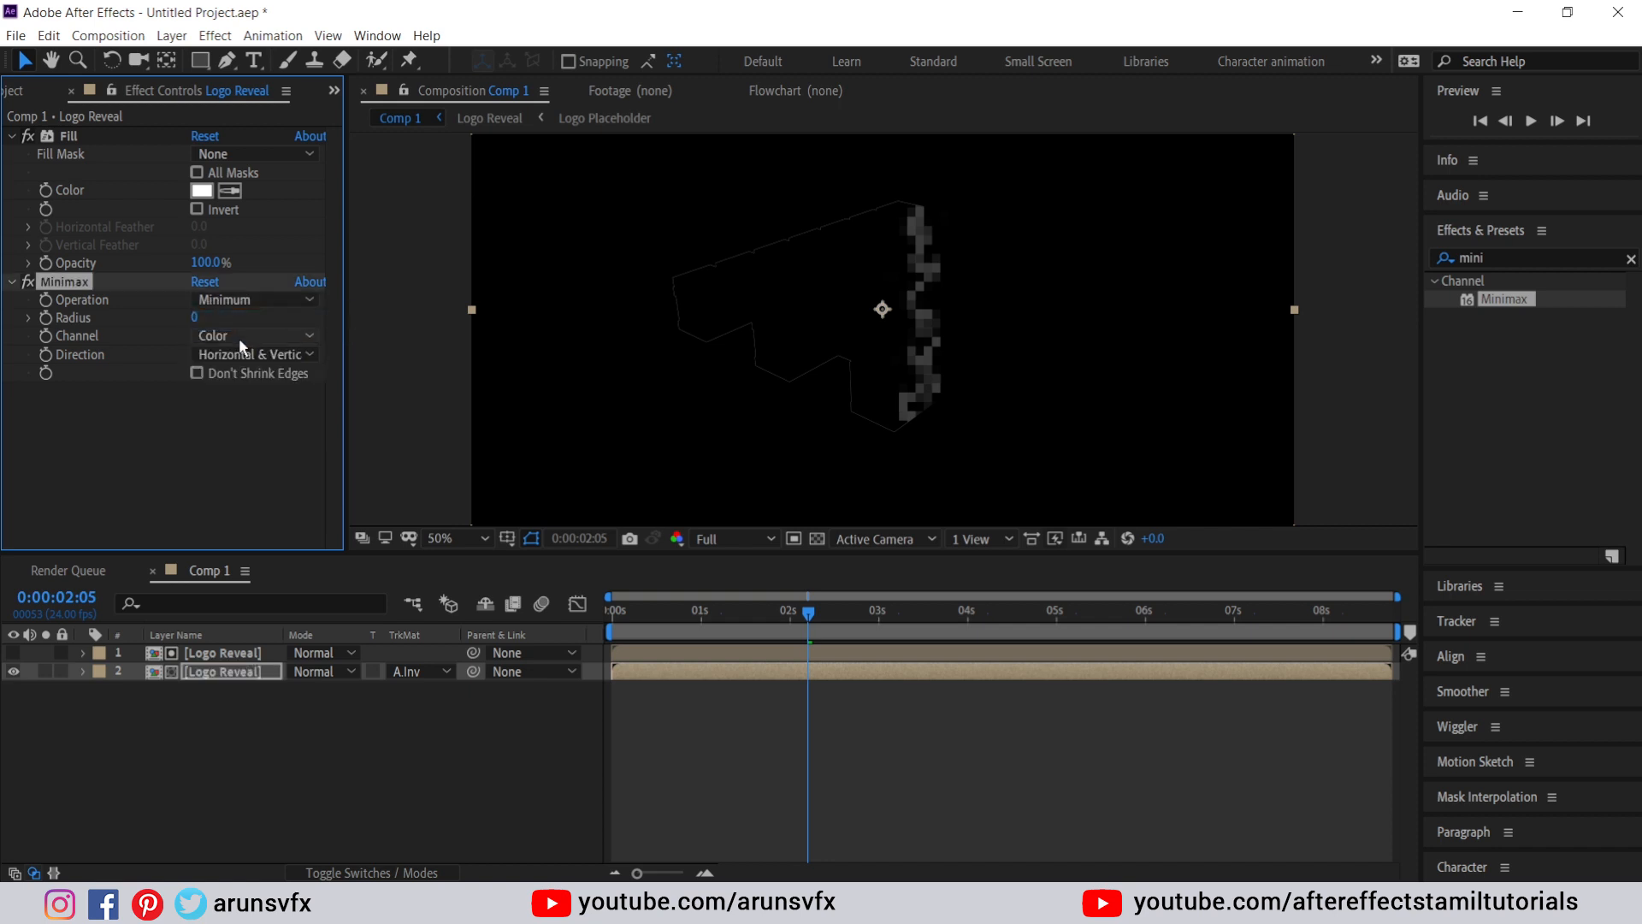
{"action": "left_click", "coordinate": [243, 337]}
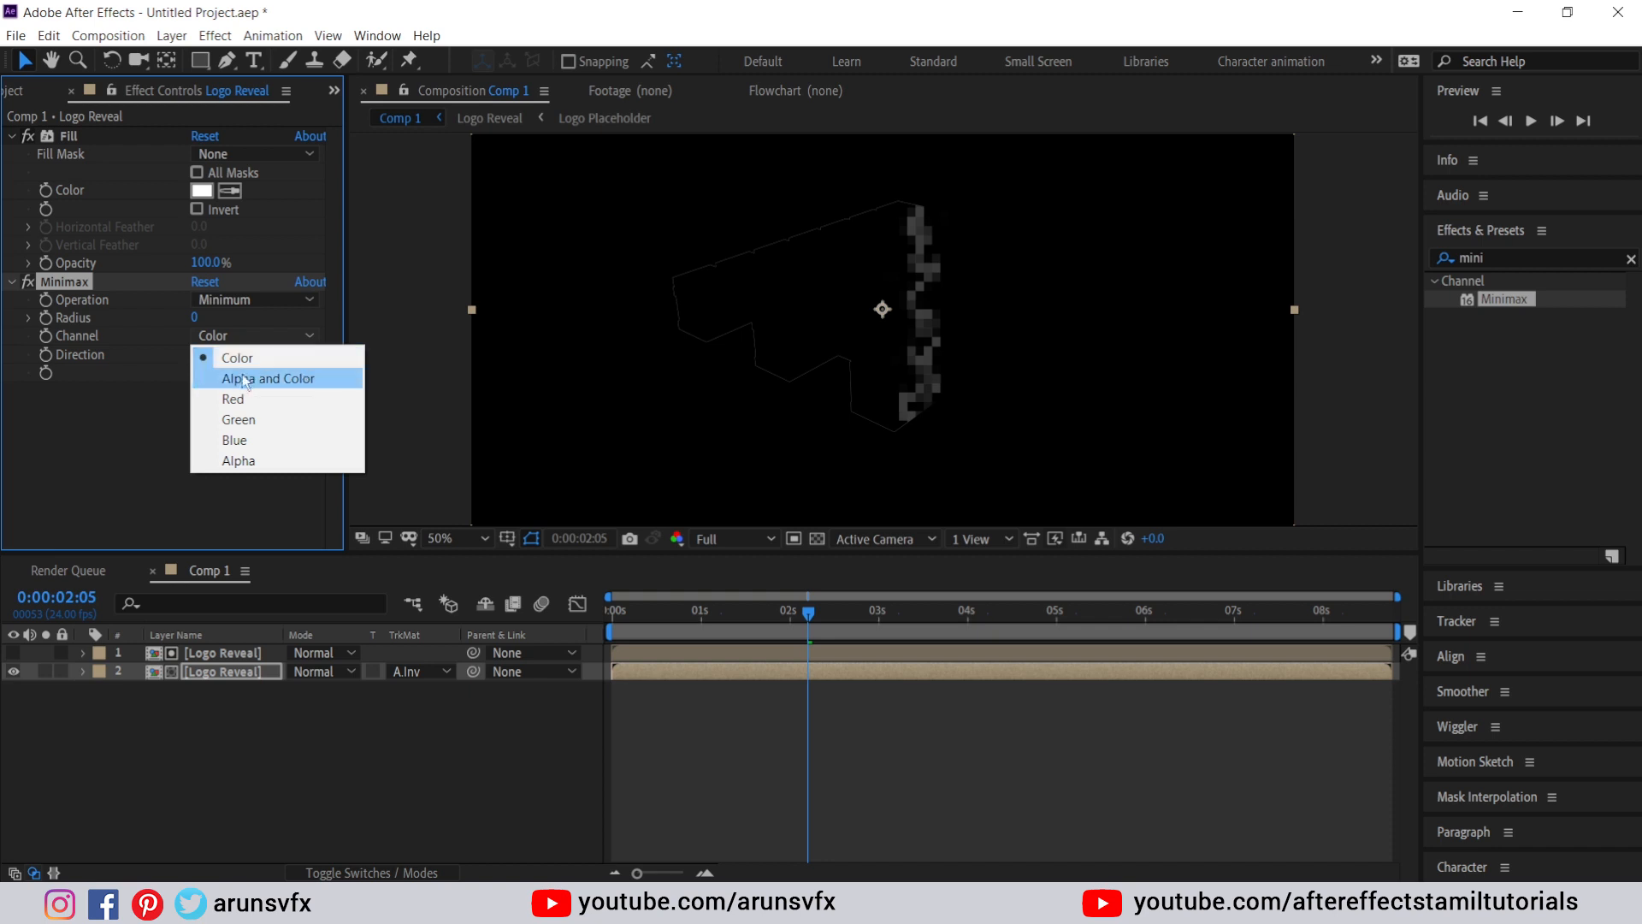
{"action": "left_click", "coordinate": [243, 381]}
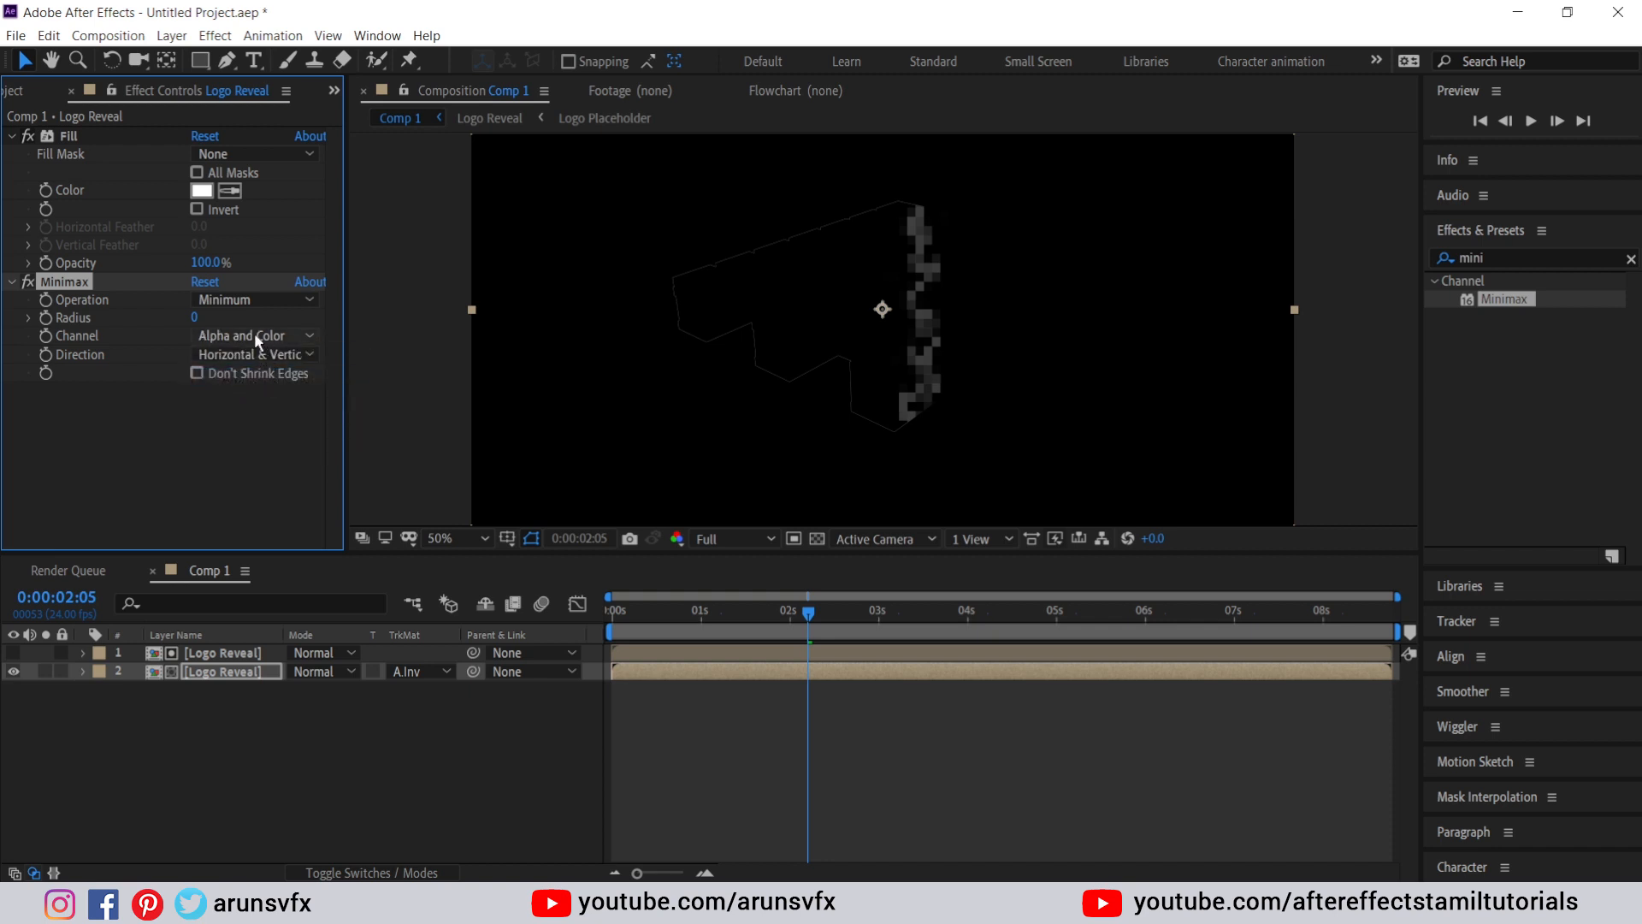
{"action": "left_click", "coordinate": [197, 318]}
{"action": "left_click", "coordinate": [235, 433]}
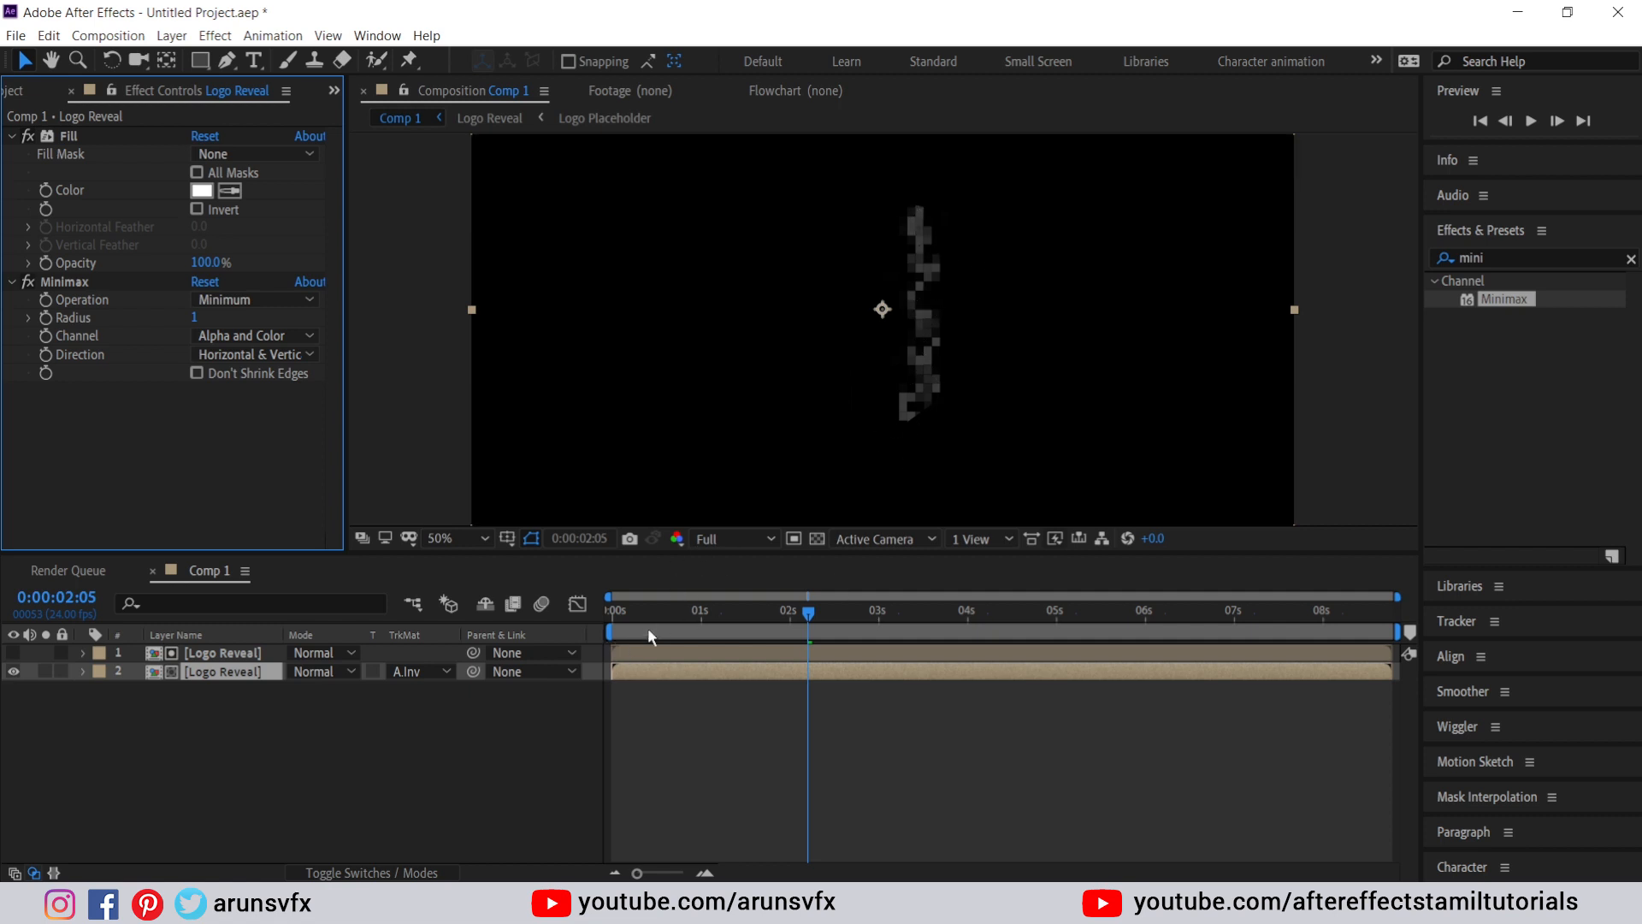
- Shift the upper Logo Reveal matte layer slightly later in time
{"action": "left_click", "coordinate": [229, 654]}
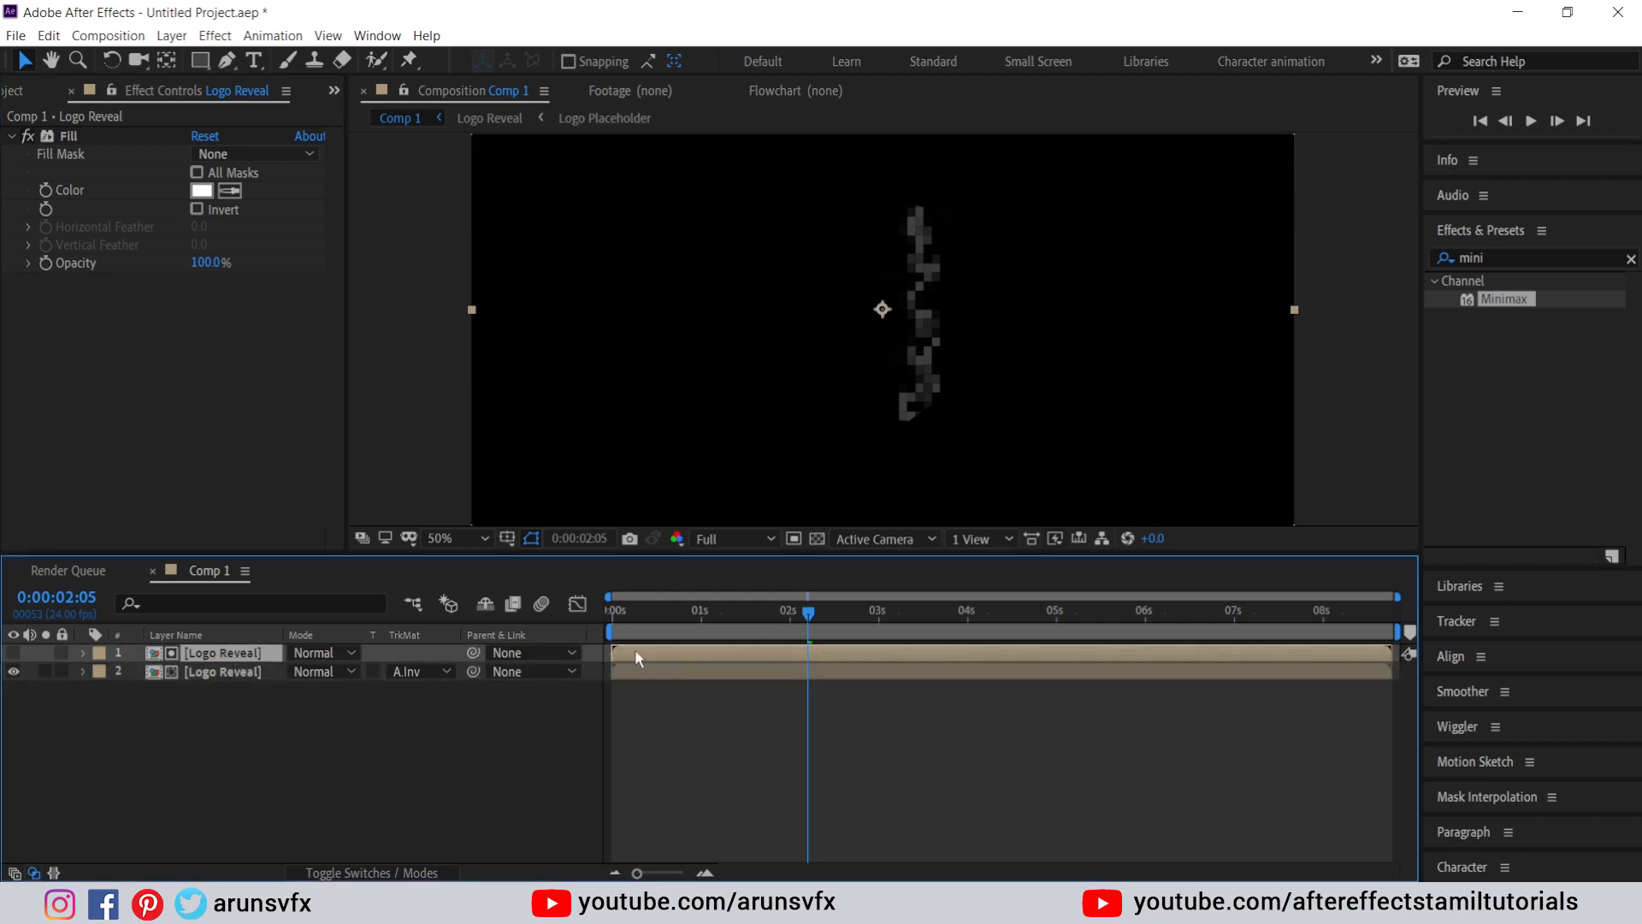
{"action": "left_click_drag", "start_coordinate": [637, 652], "coordinate": [640, 655]}
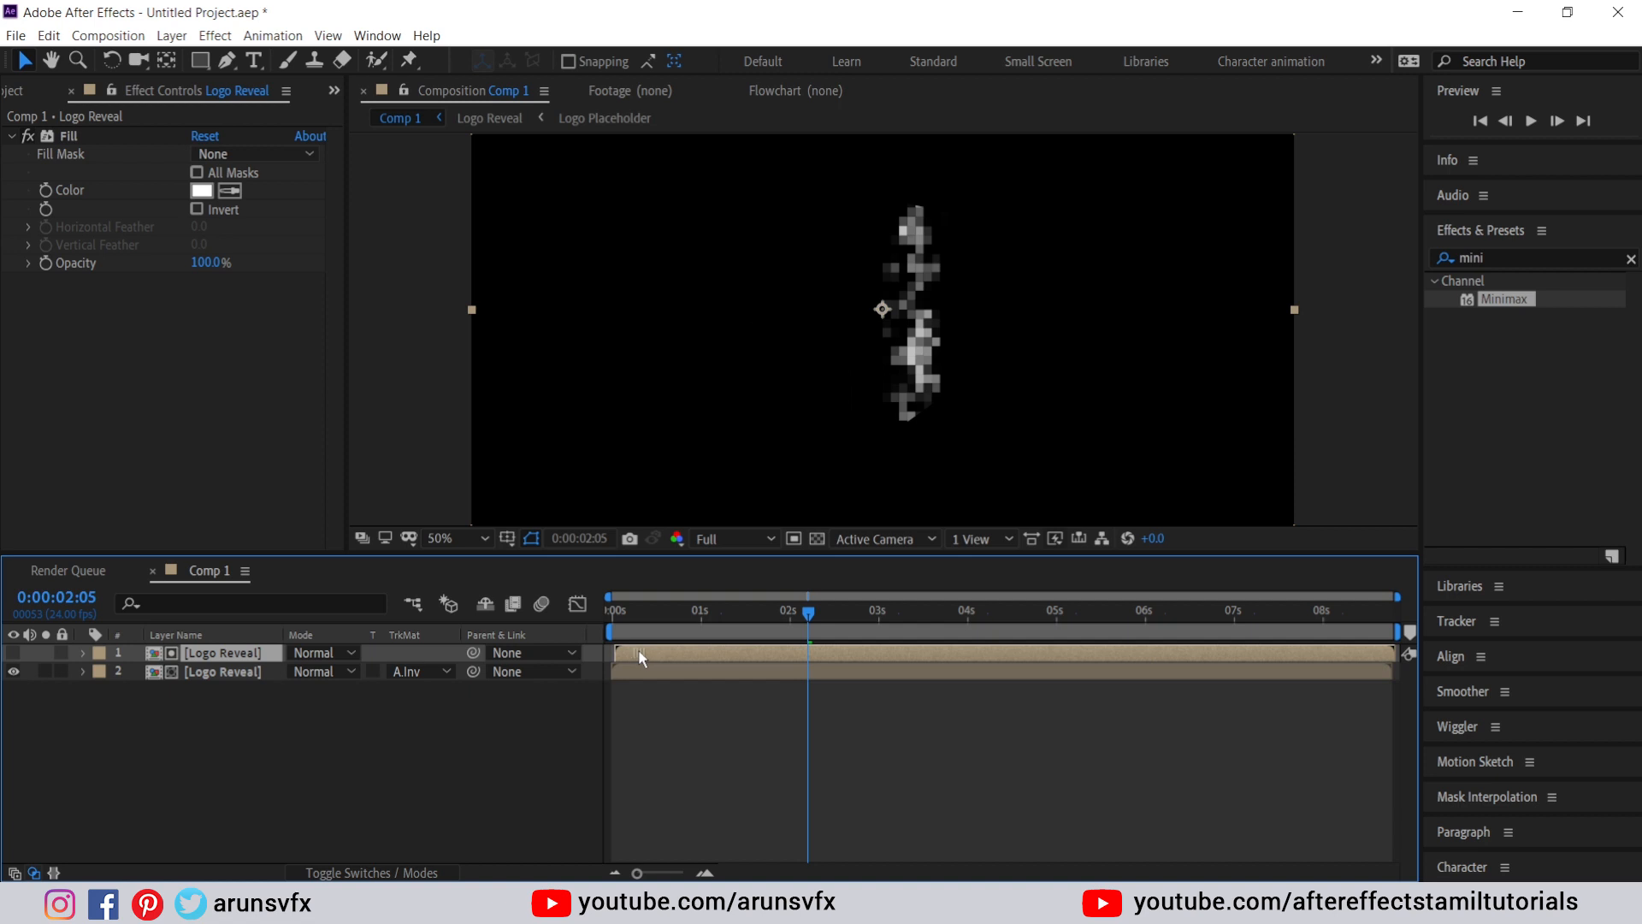
- Readjust the upper Logo Reveal matte layer's time offset so it starts slightly after the lower copy, previewing the scan edge
{"action": "left_click_drag", "start_coordinate": [638, 650], "coordinate": [640, 651]}
{"action": "left_click_drag", "start_coordinate": [686, 654], "coordinate": [679, 656]}
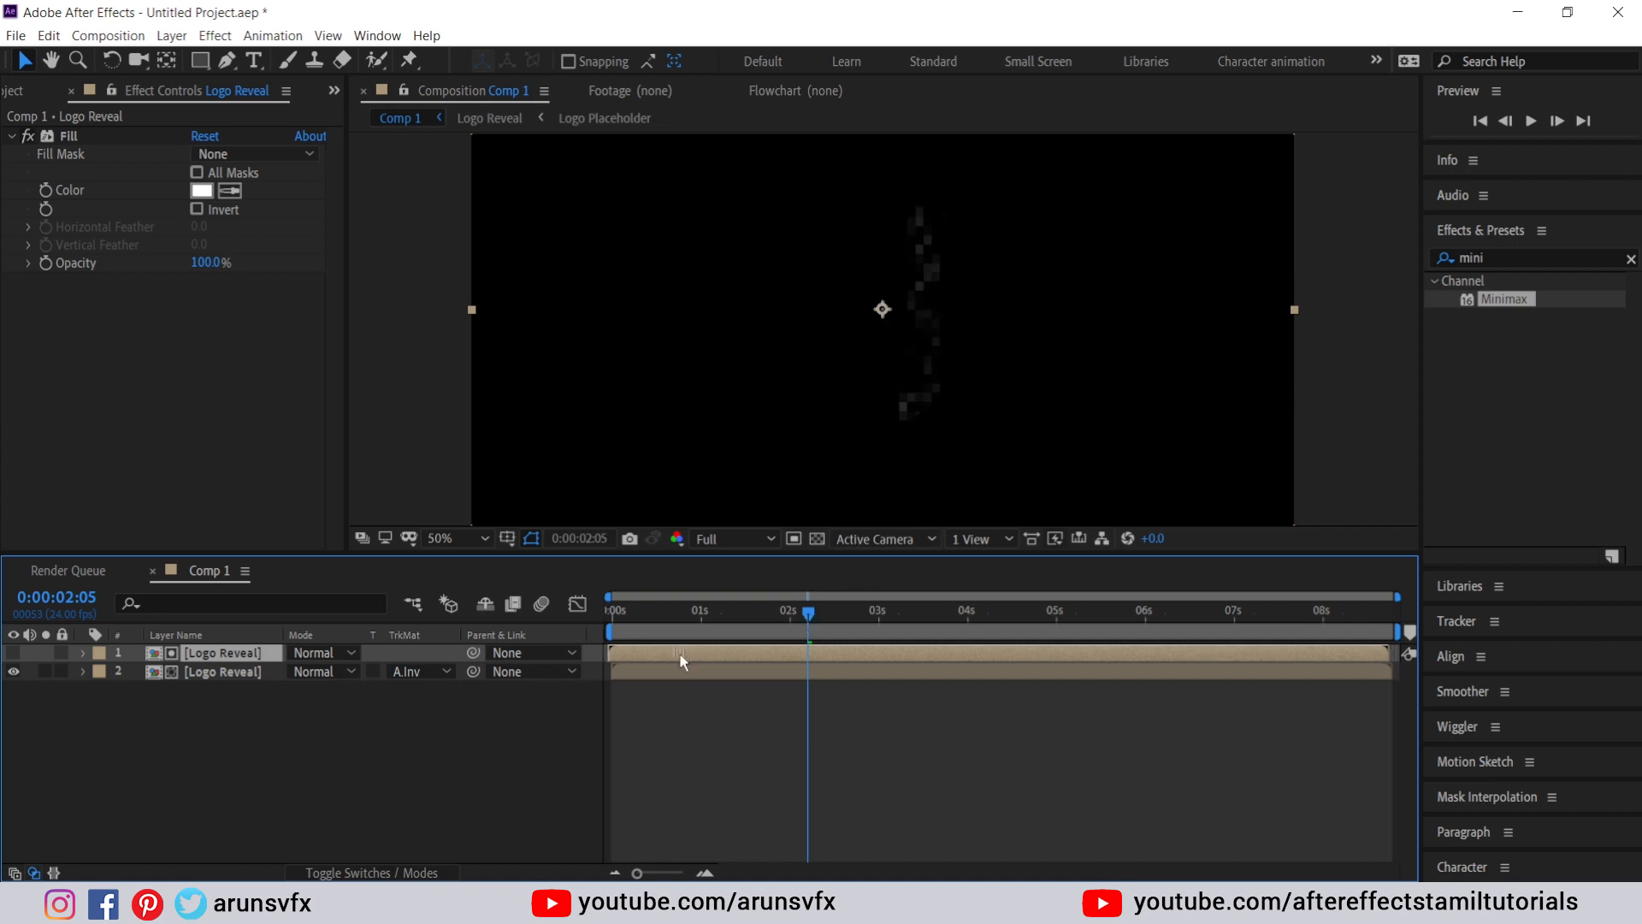
{"action": "left_click_drag", "start_coordinate": [701, 614], "coordinate": [576, 602]}
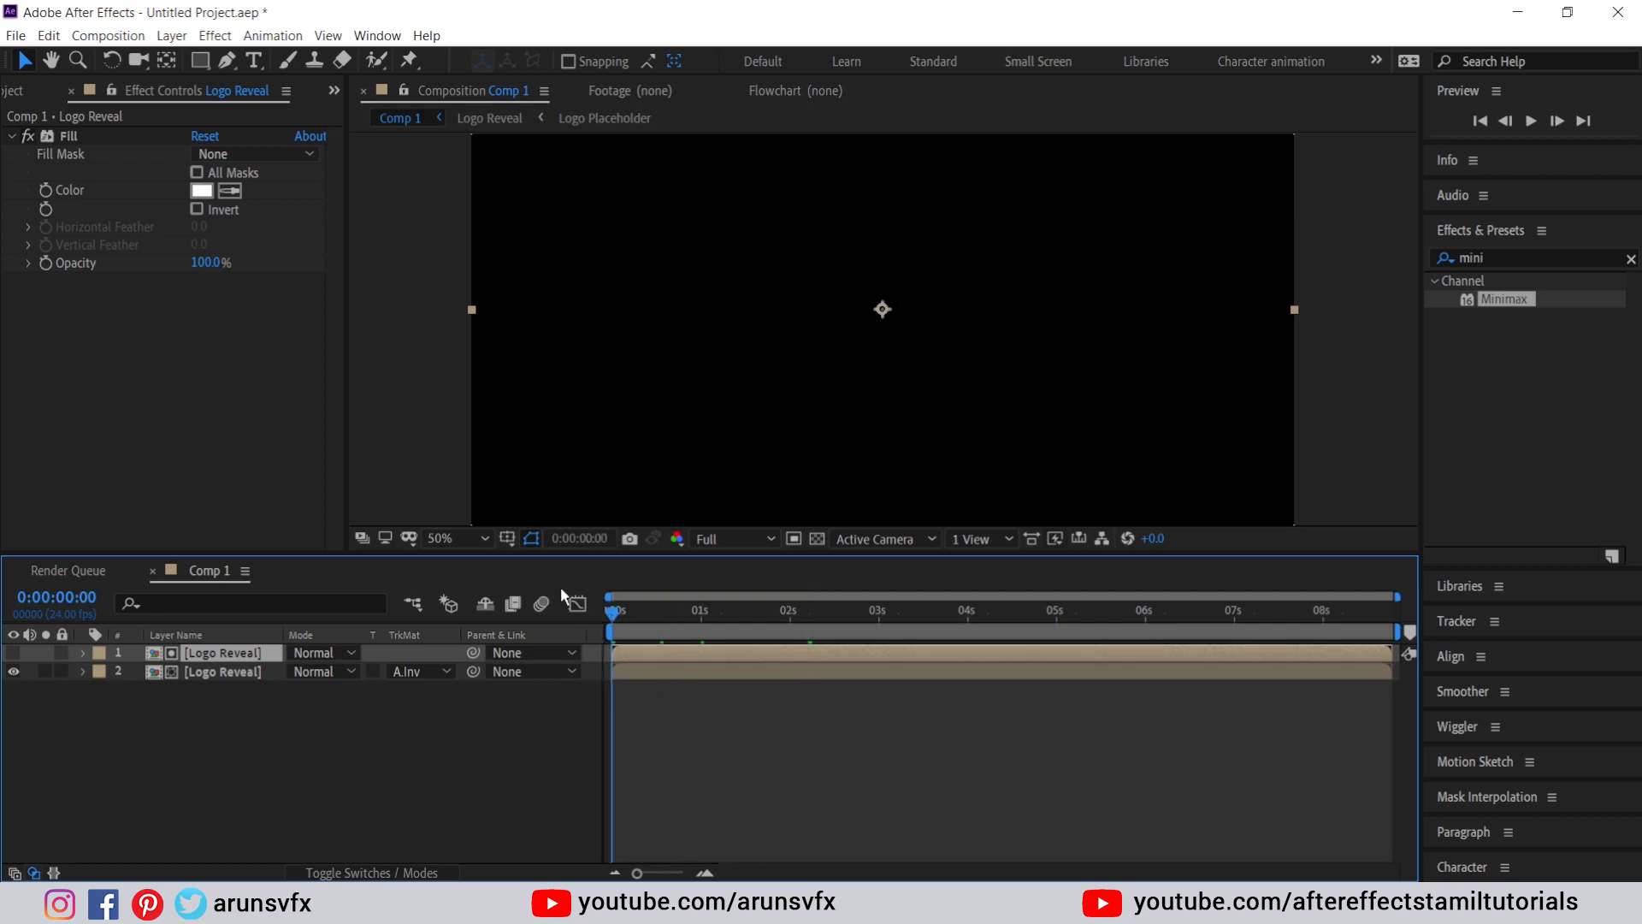
{"action": "key", "text": "space"}
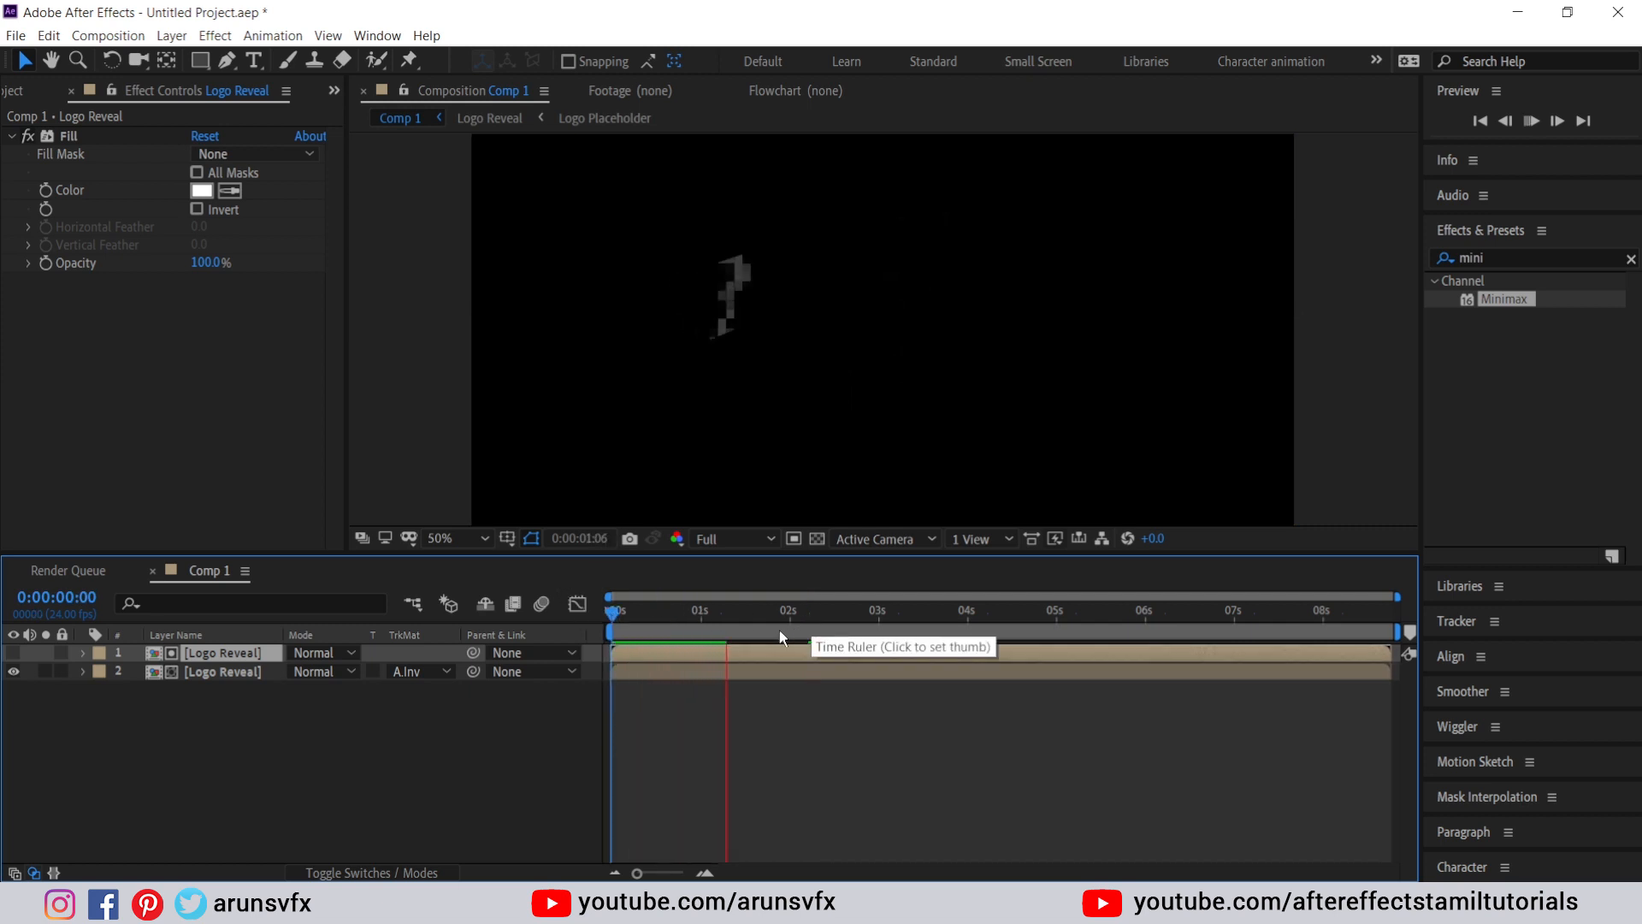
{"action": "left_click_drag", "start_coordinate": [698, 614], "coordinate": [764, 616]}
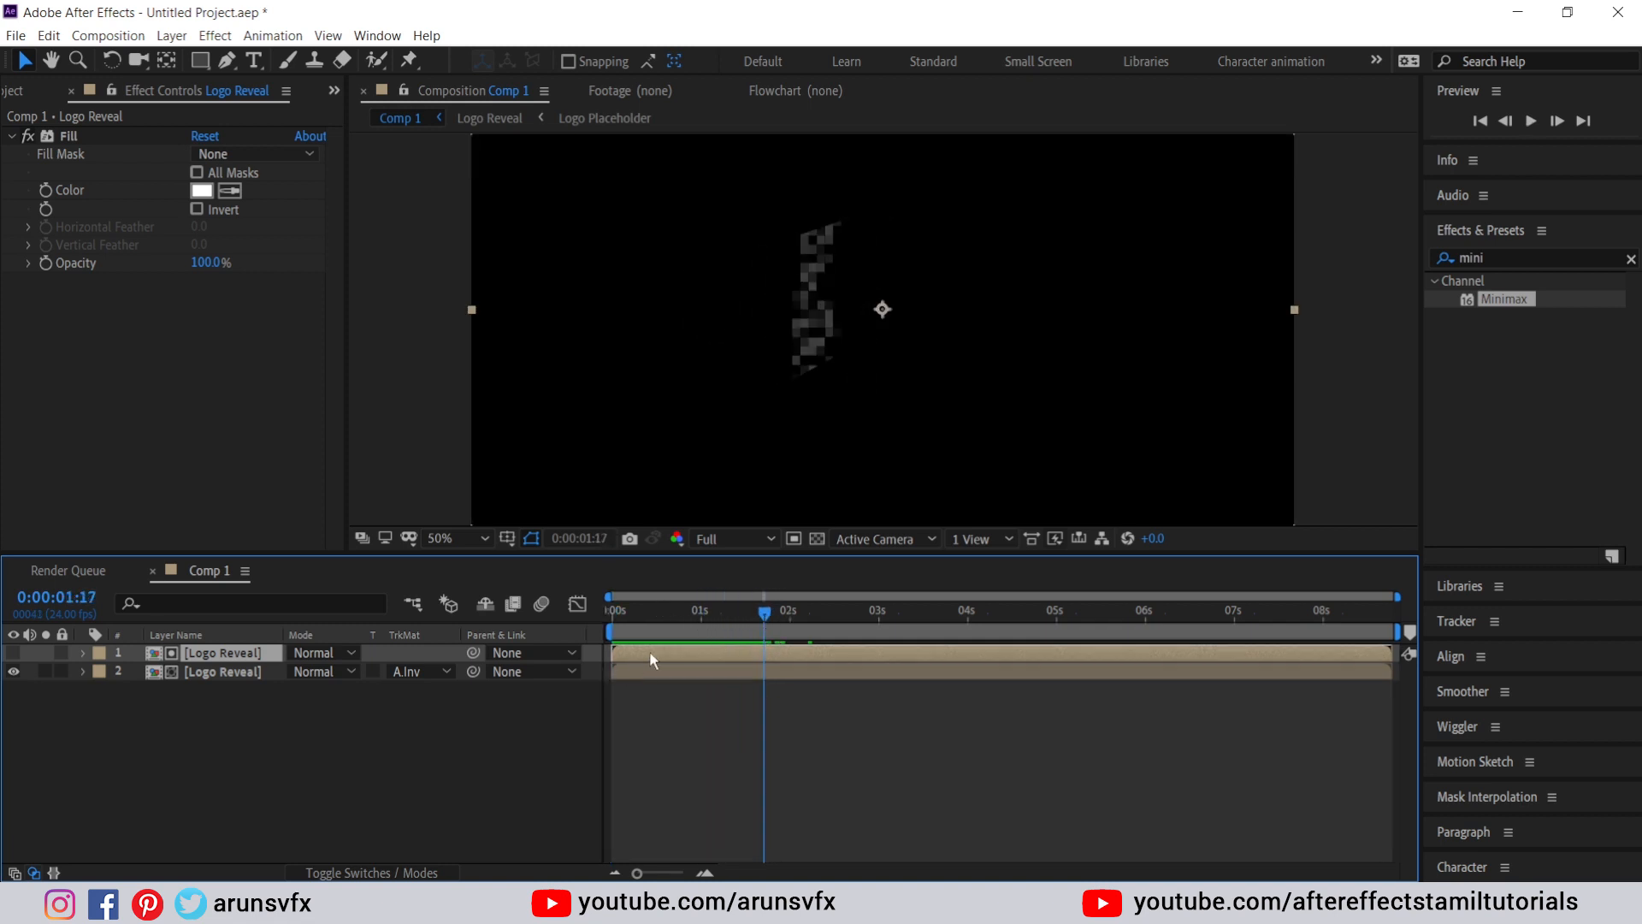
{"action": "left_click_drag", "start_coordinate": [651, 657], "coordinate": [660, 657]}
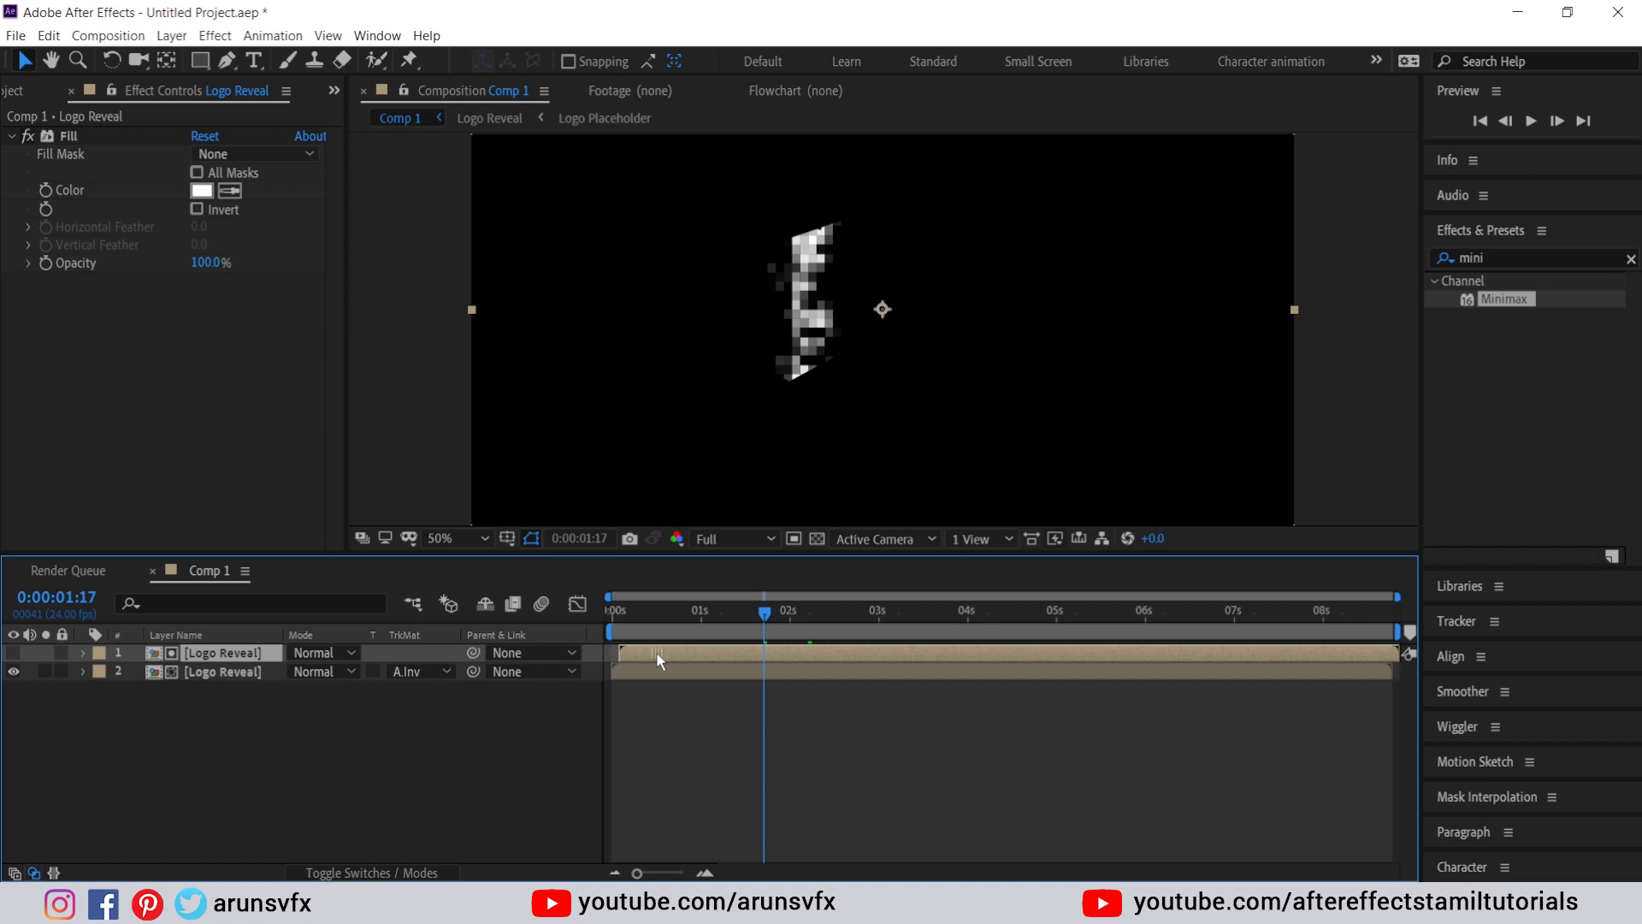
{"action": "left_click_drag", "start_coordinate": [737, 608], "coordinate": [838, 629]}
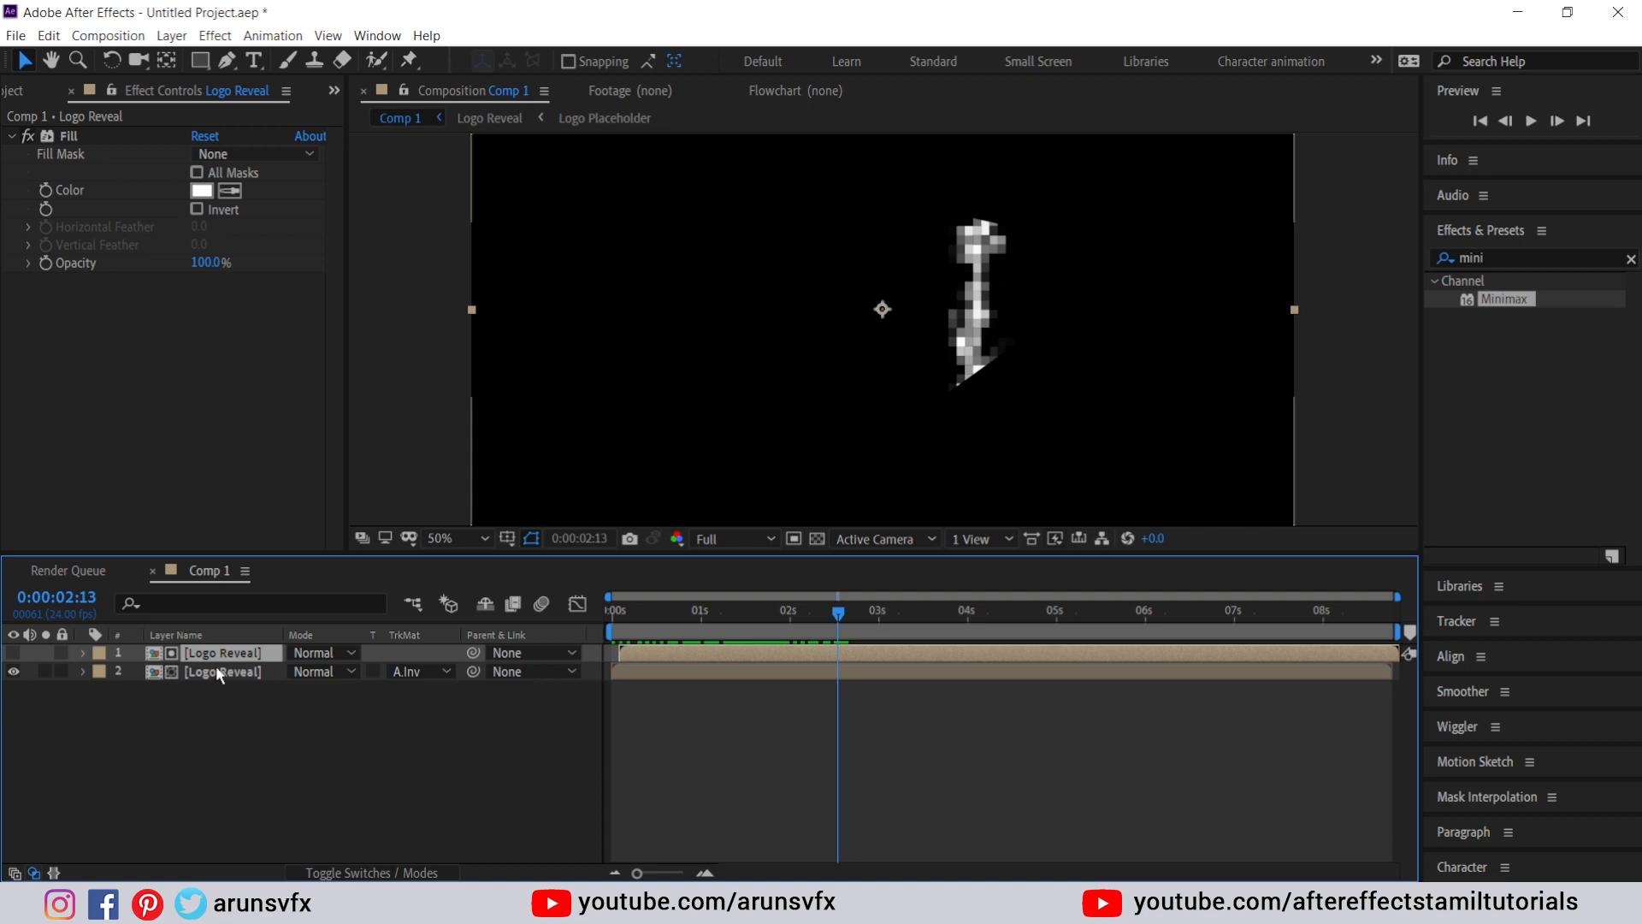
- Pre-compose both Logo Reveal layers into a new composition named "Pixel scan", moving all attributes into it
{"action": "left_click", "coordinate": [270, 713]}
{"action": "left_click_drag", "start_coordinate": [269, 706], "coordinate": [207, 661]}
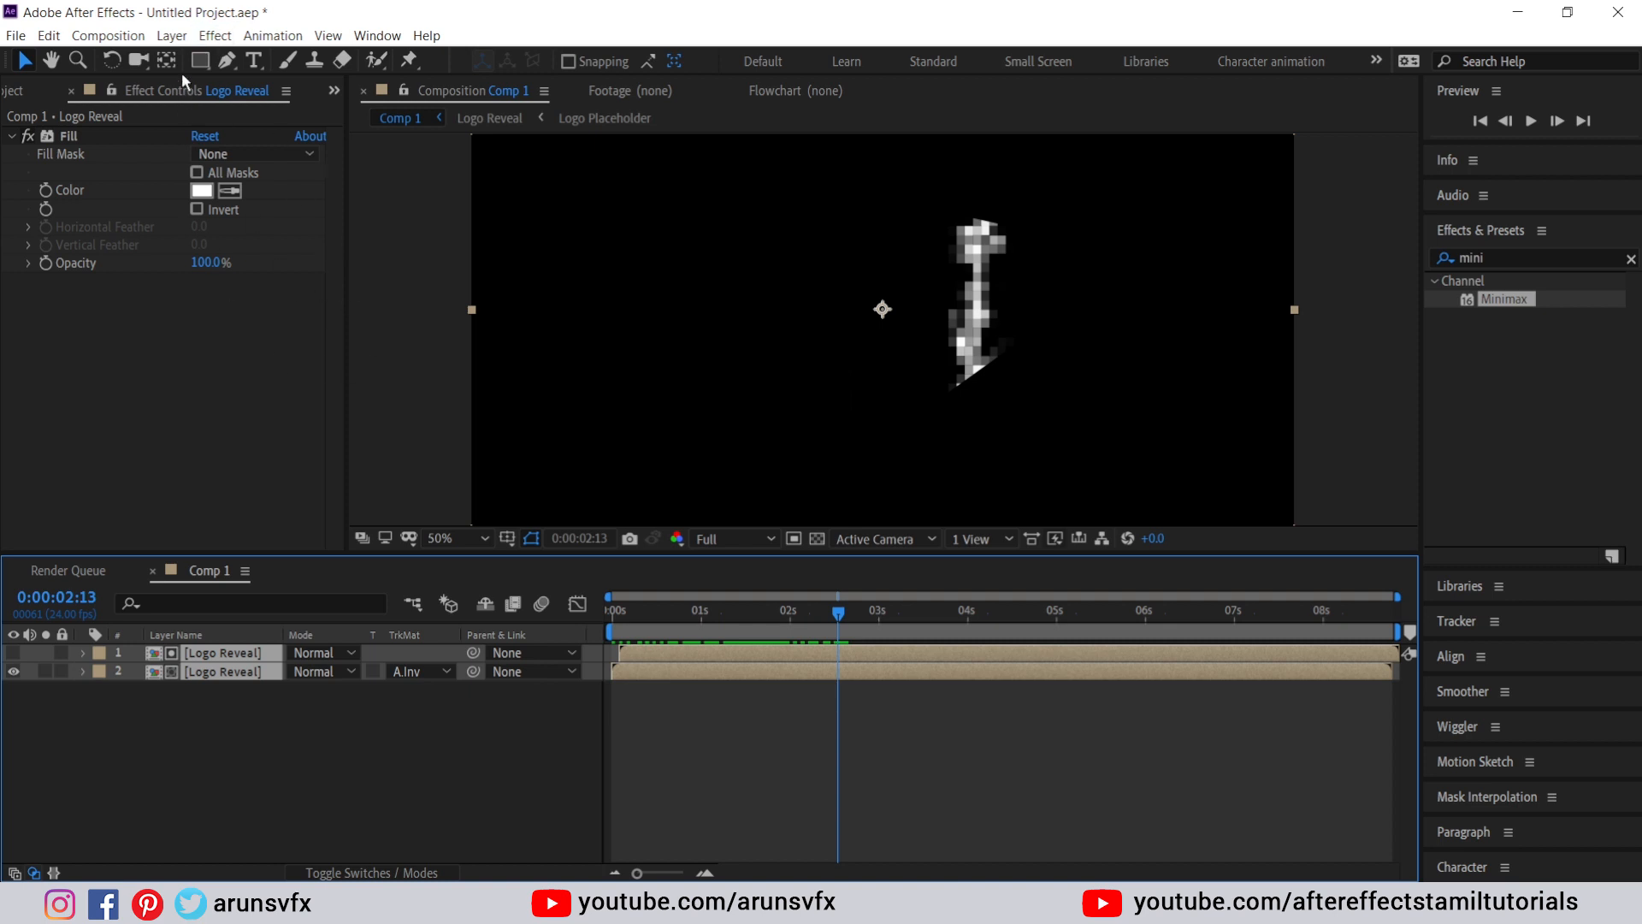
{"action": "left_click", "coordinate": [171, 35]}
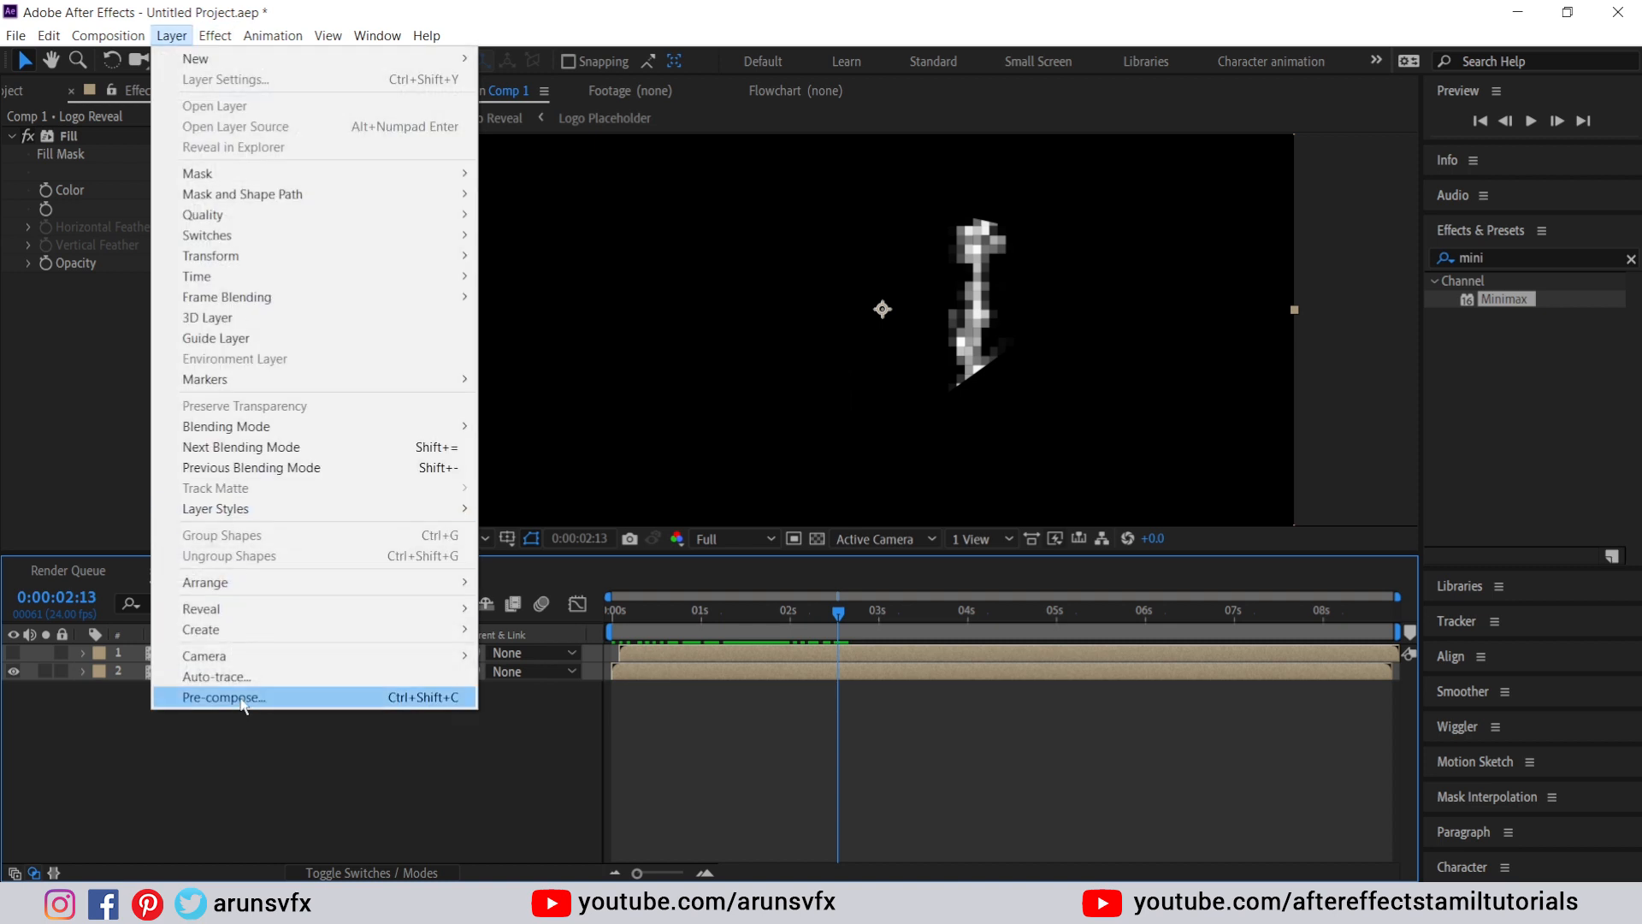
{"action": "left_click", "coordinate": [236, 697]}
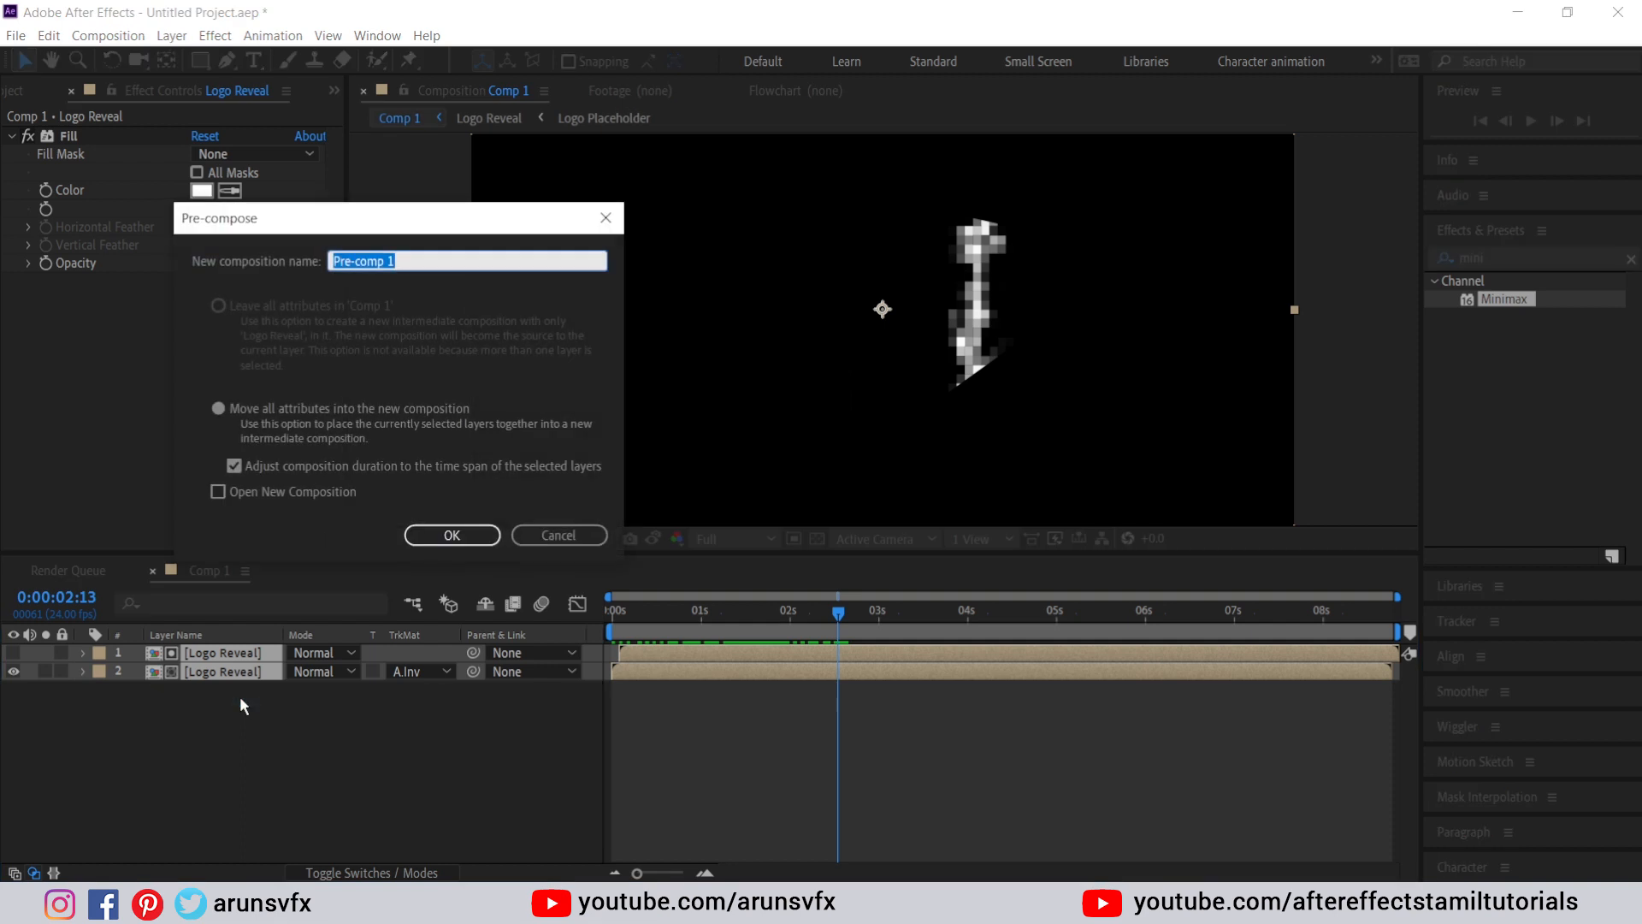
{"action": "type", "text": "Pixel scan"}
{"action": "left_click", "coordinate": [451, 535]}
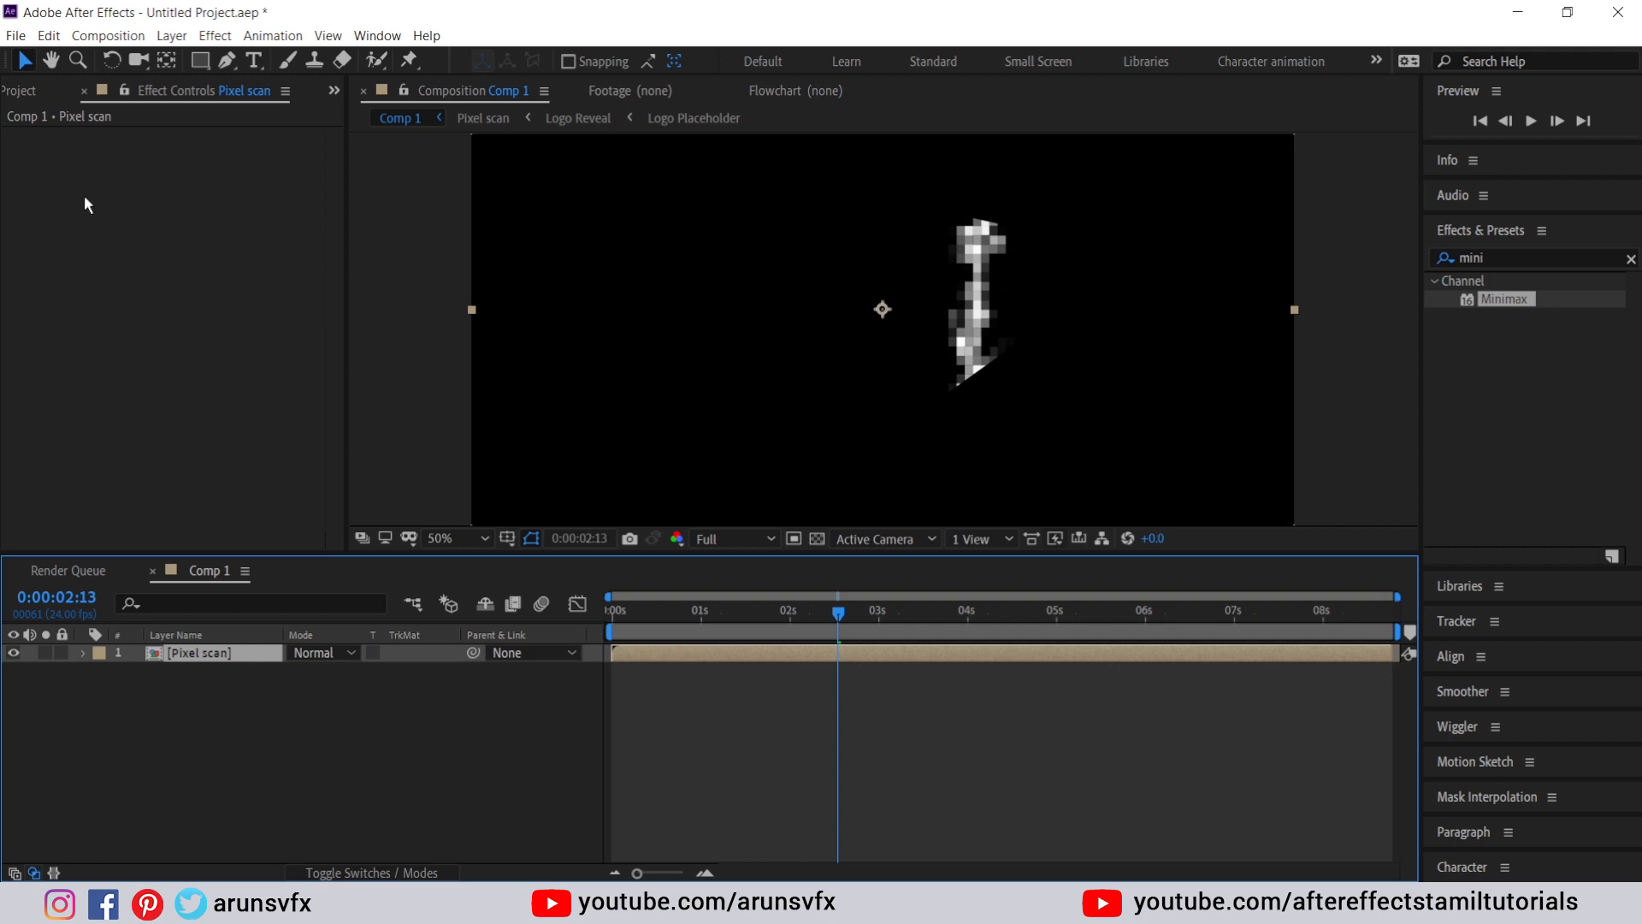
- Add the Logo Reveal composition from the project to Comp 1, beneath the Pixel scan layer
{"action": "left_click", "coordinate": [27, 92]}
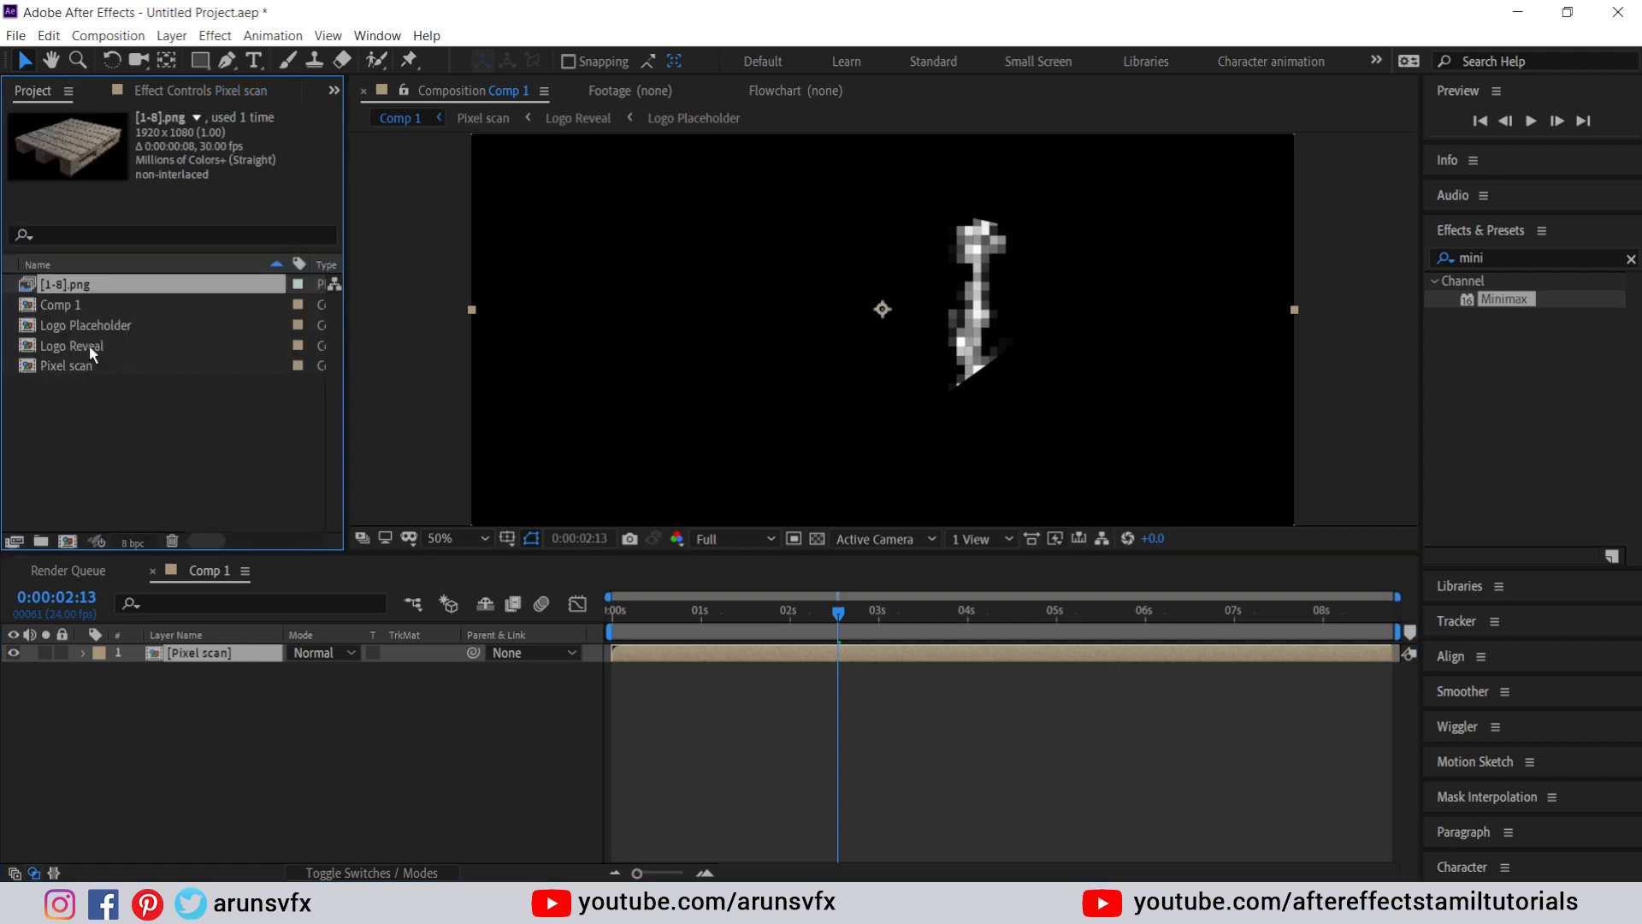
{"action": "left_click", "coordinate": [89, 346]}
{"action": "left_click_drag", "start_coordinate": [79, 346], "coordinate": [219, 701]}
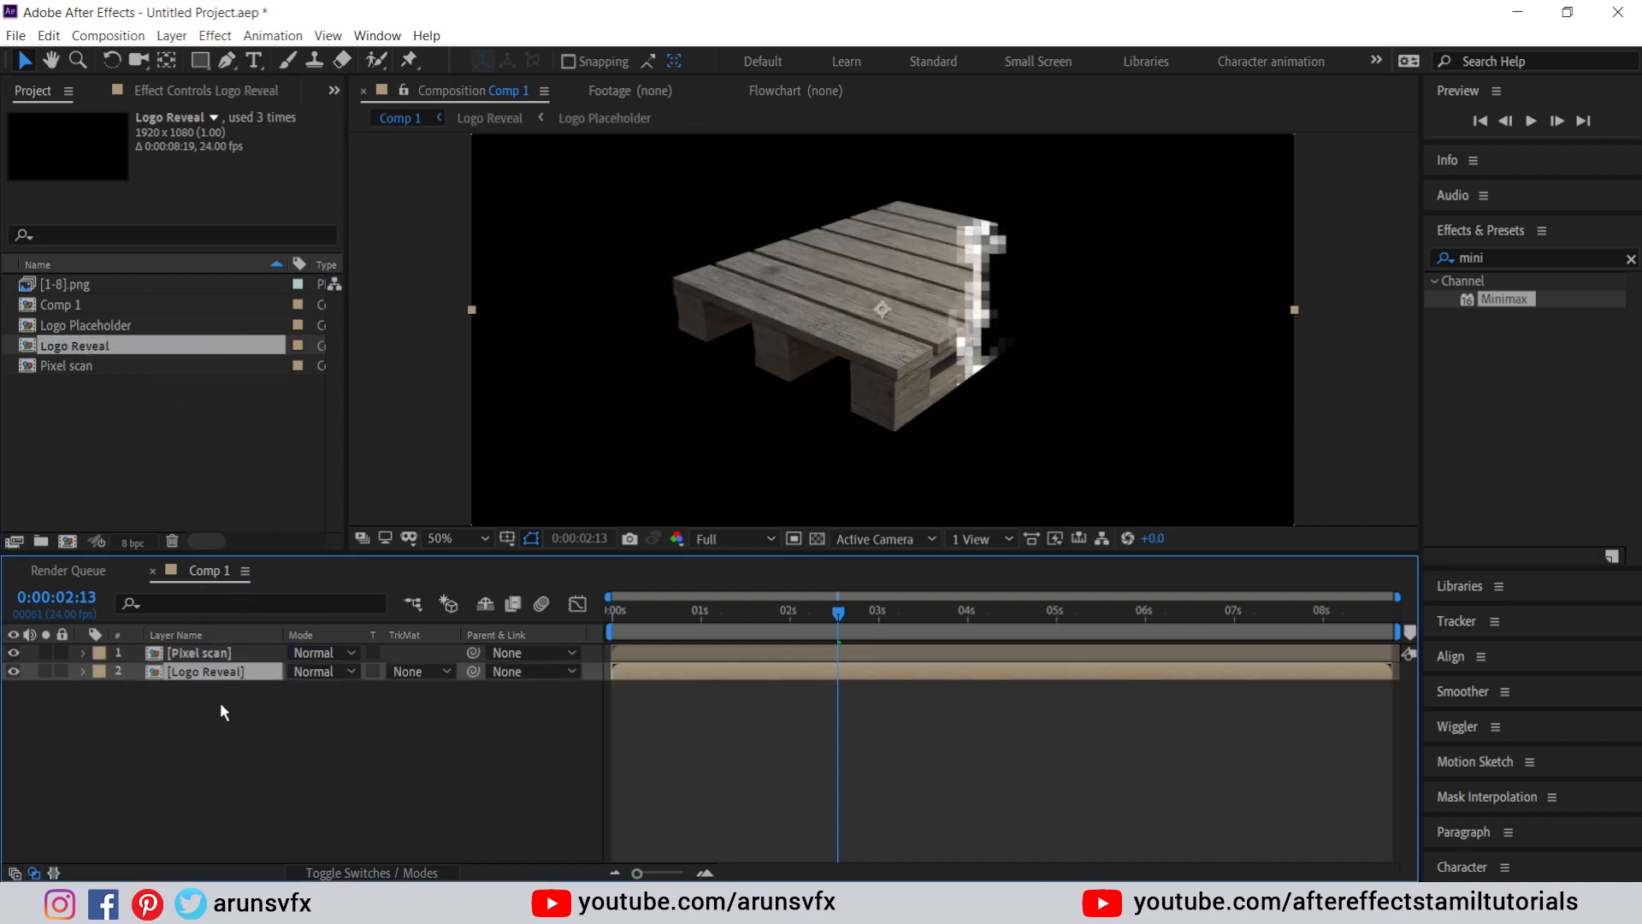
- Set the Pixel scan layer's blending mode to Screen and preview the combined reveal from the start
{"action": "left_click", "coordinate": [198, 648]}
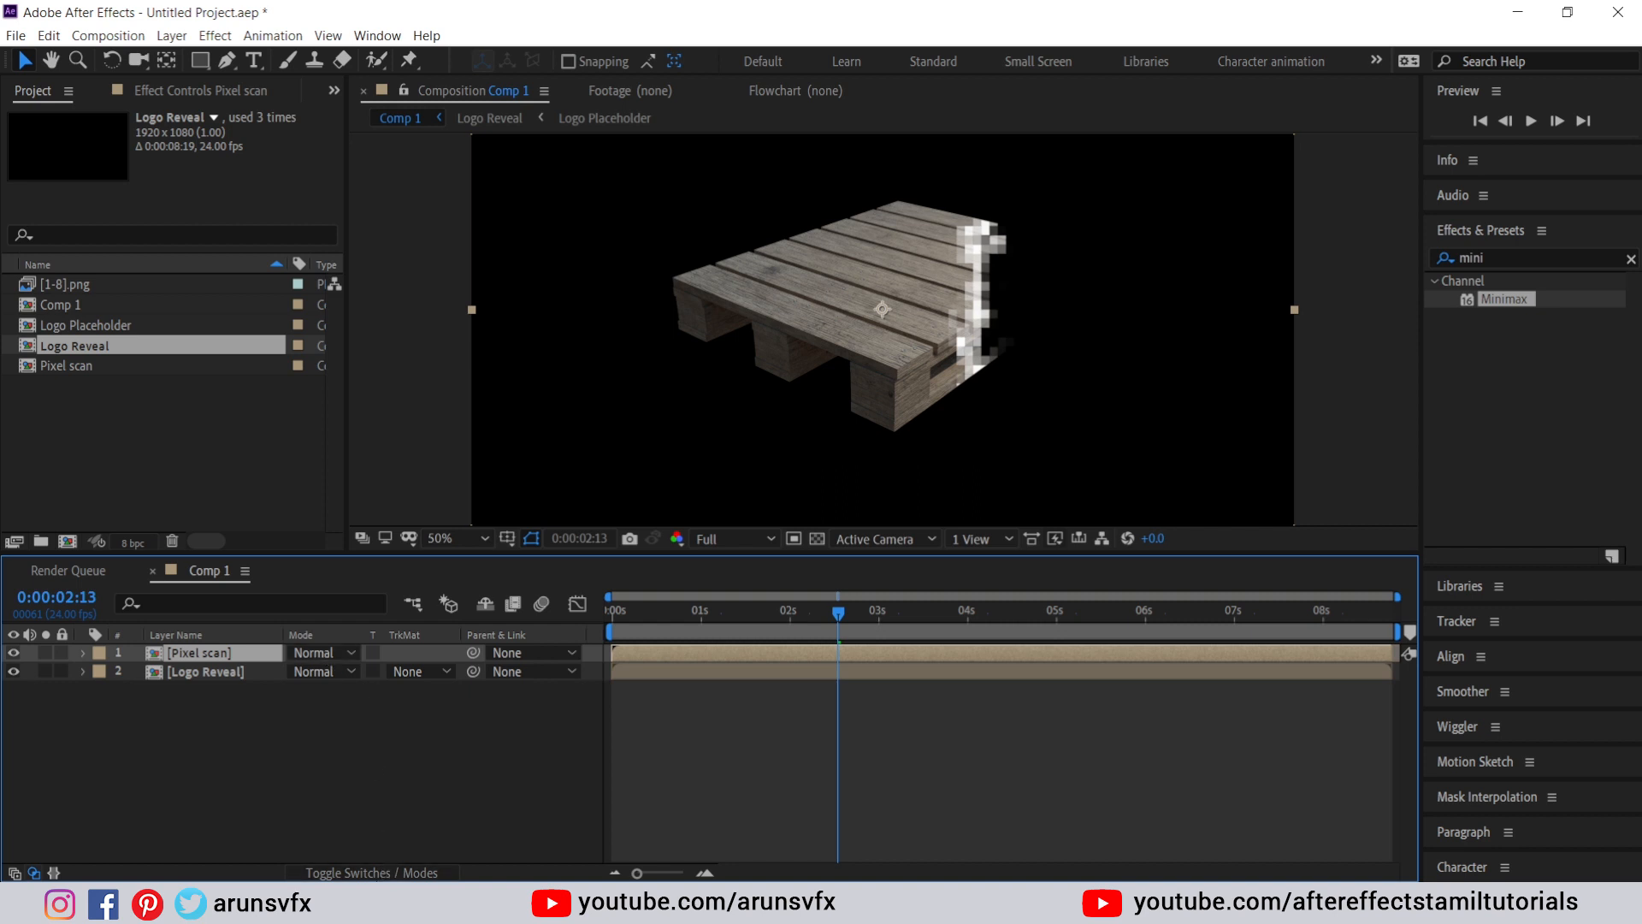
{"action": "left_click", "coordinate": [375, 872]}
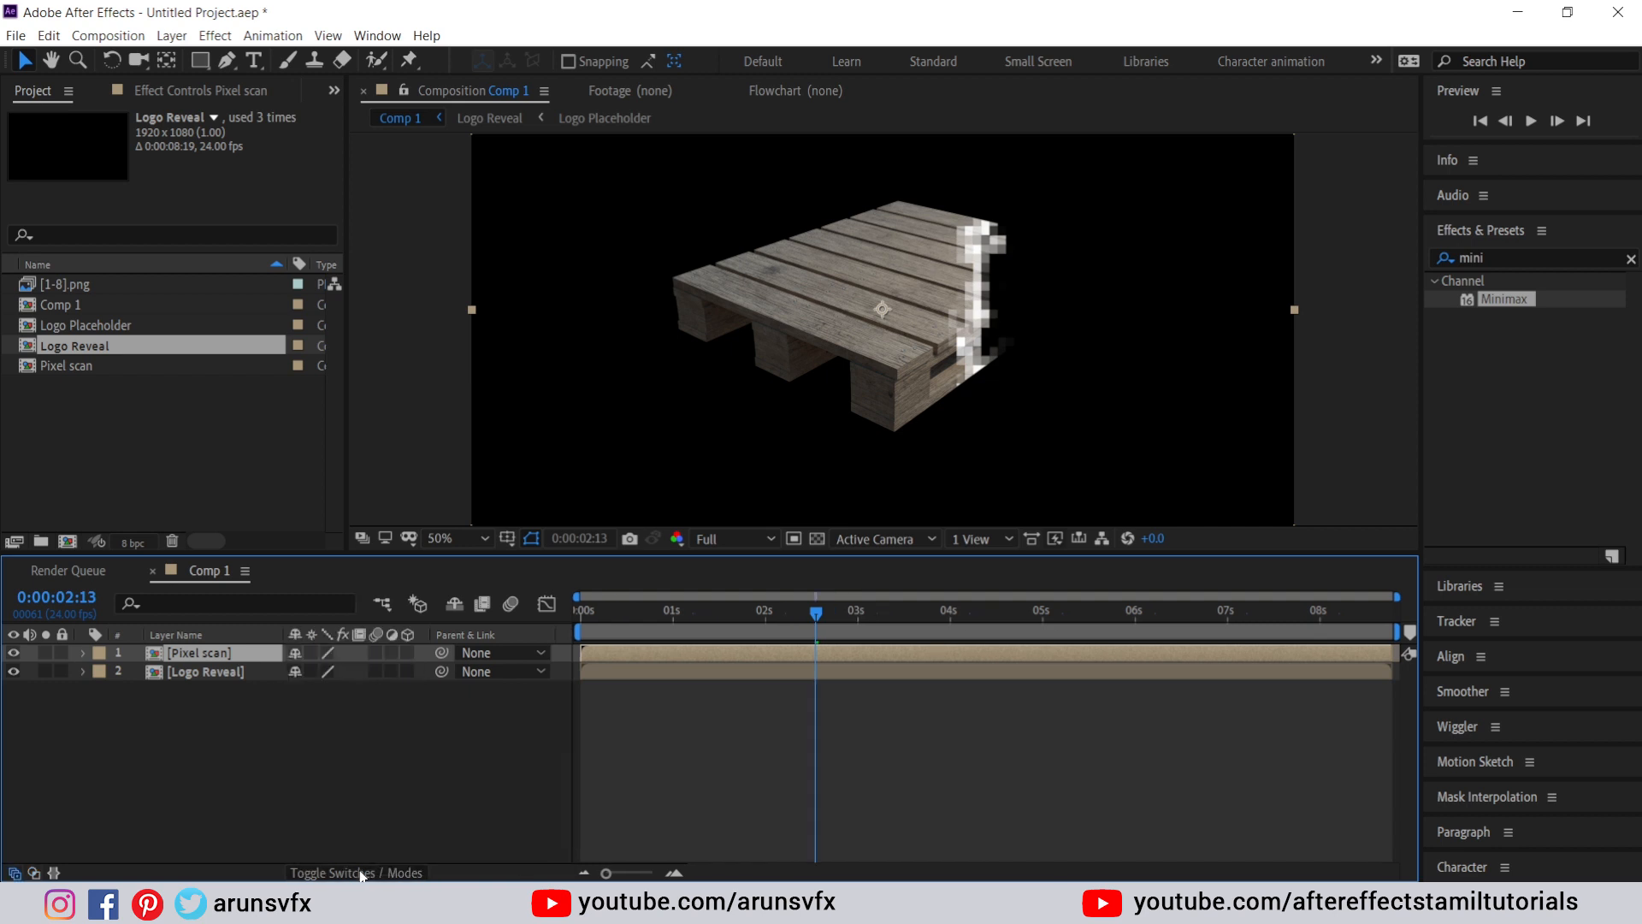
{"action": "left_click", "coordinate": [375, 872]}
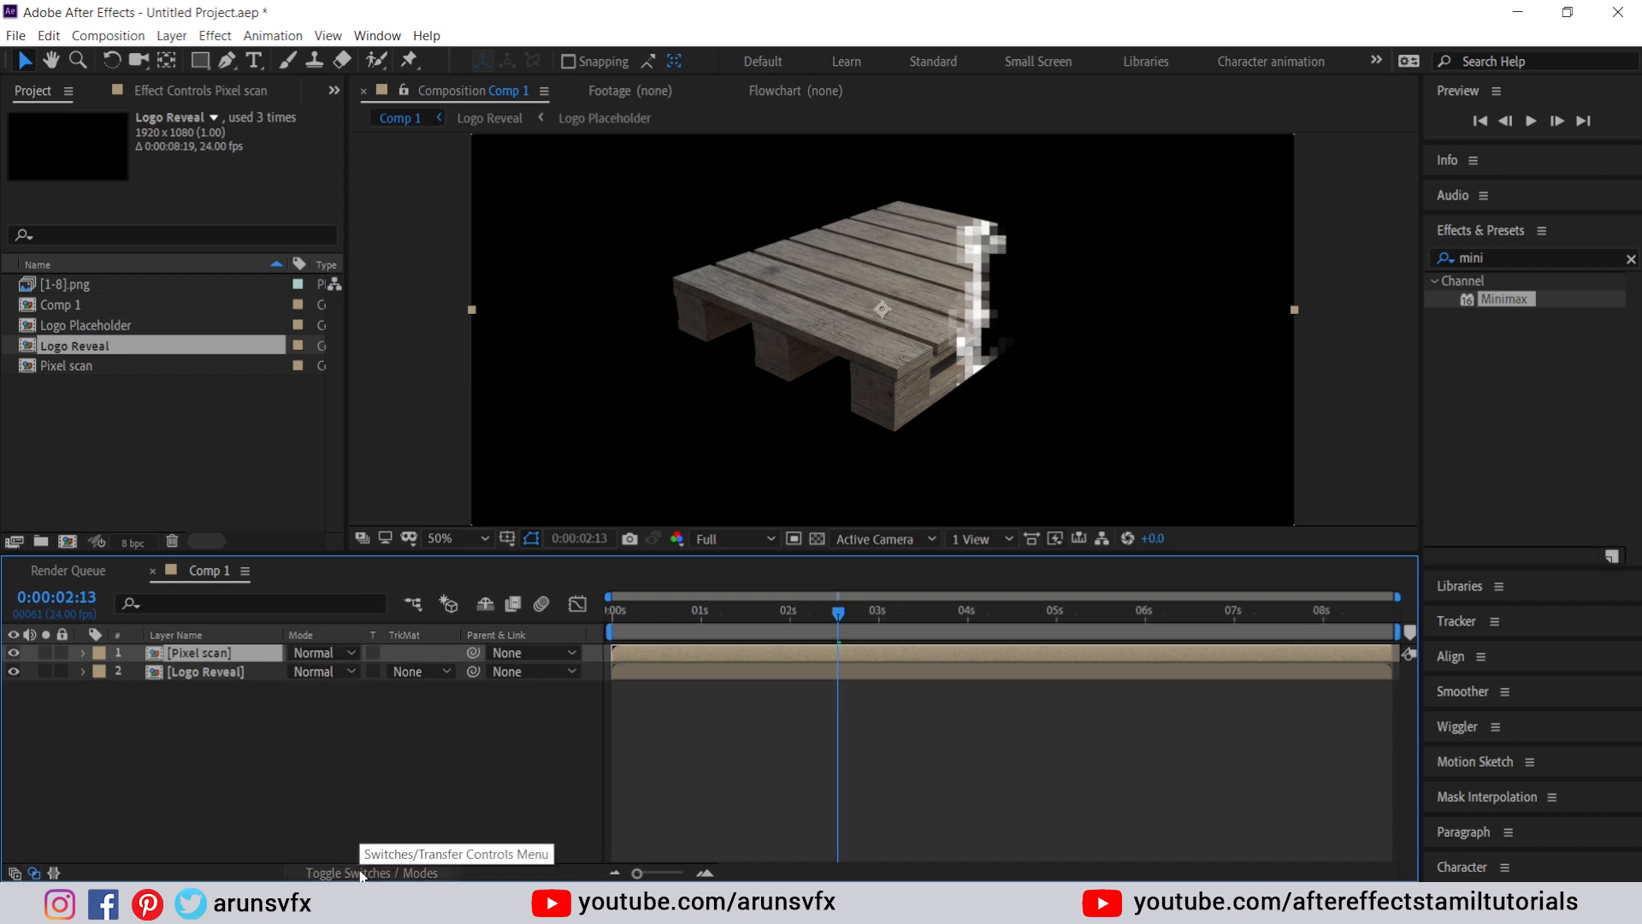
{"action": "left_click", "coordinate": [311, 652]}
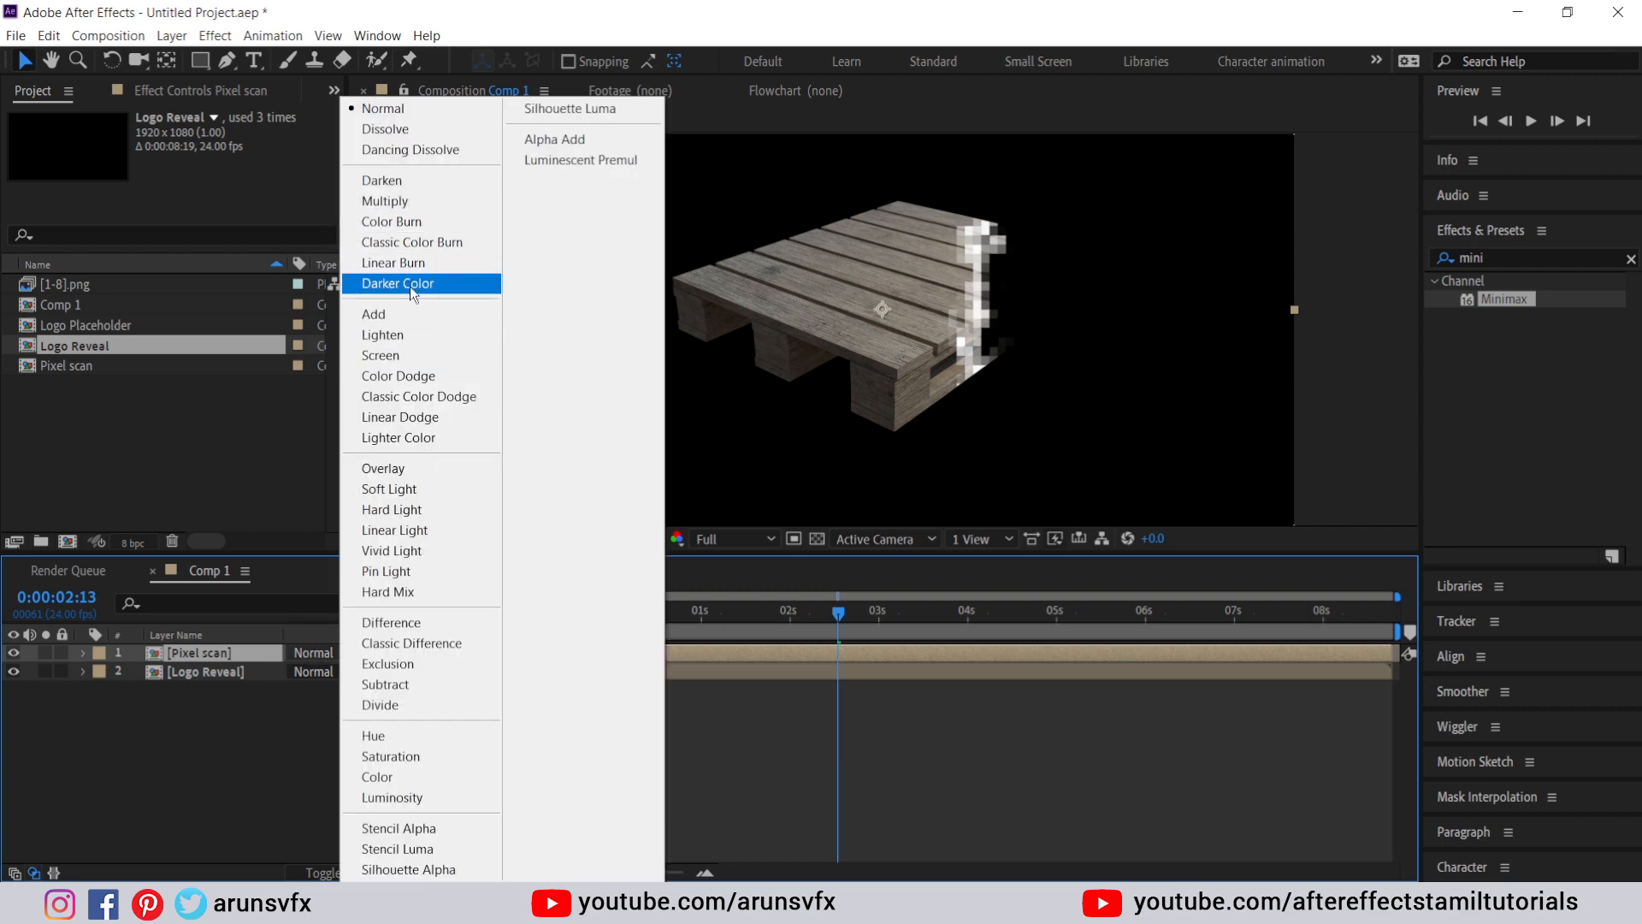
{"action": "left_click", "coordinate": [400, 356]}
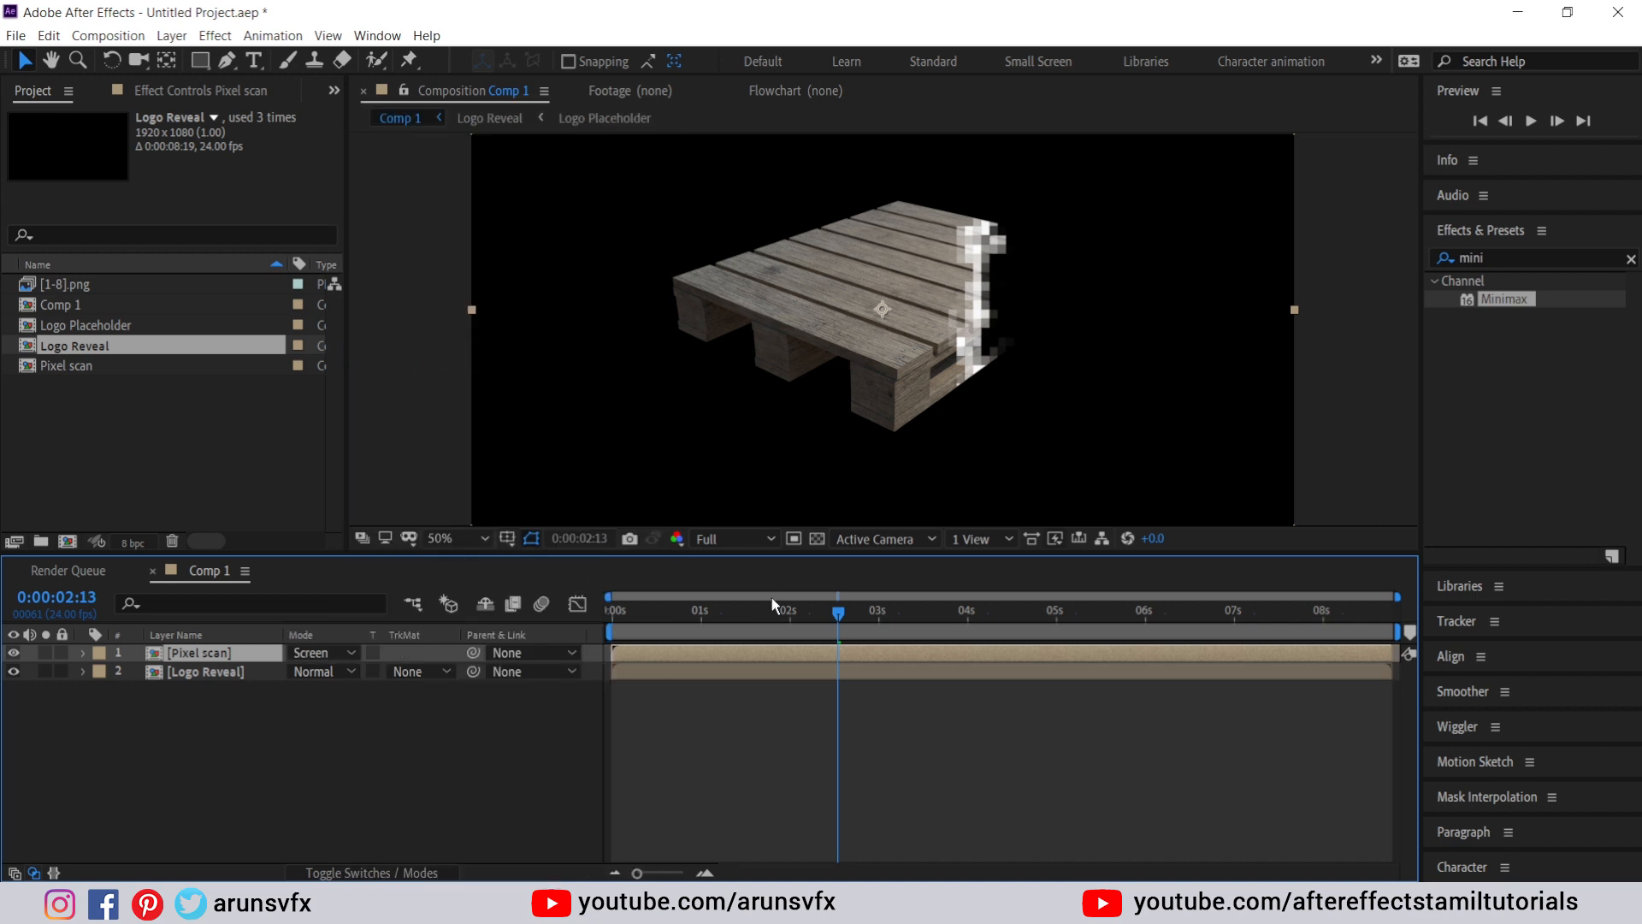
{"action": "left_click_drag", "start_coordinate": [838, 622], "coordinate": [604, 618]}
{"action": "key", "text": "space"}
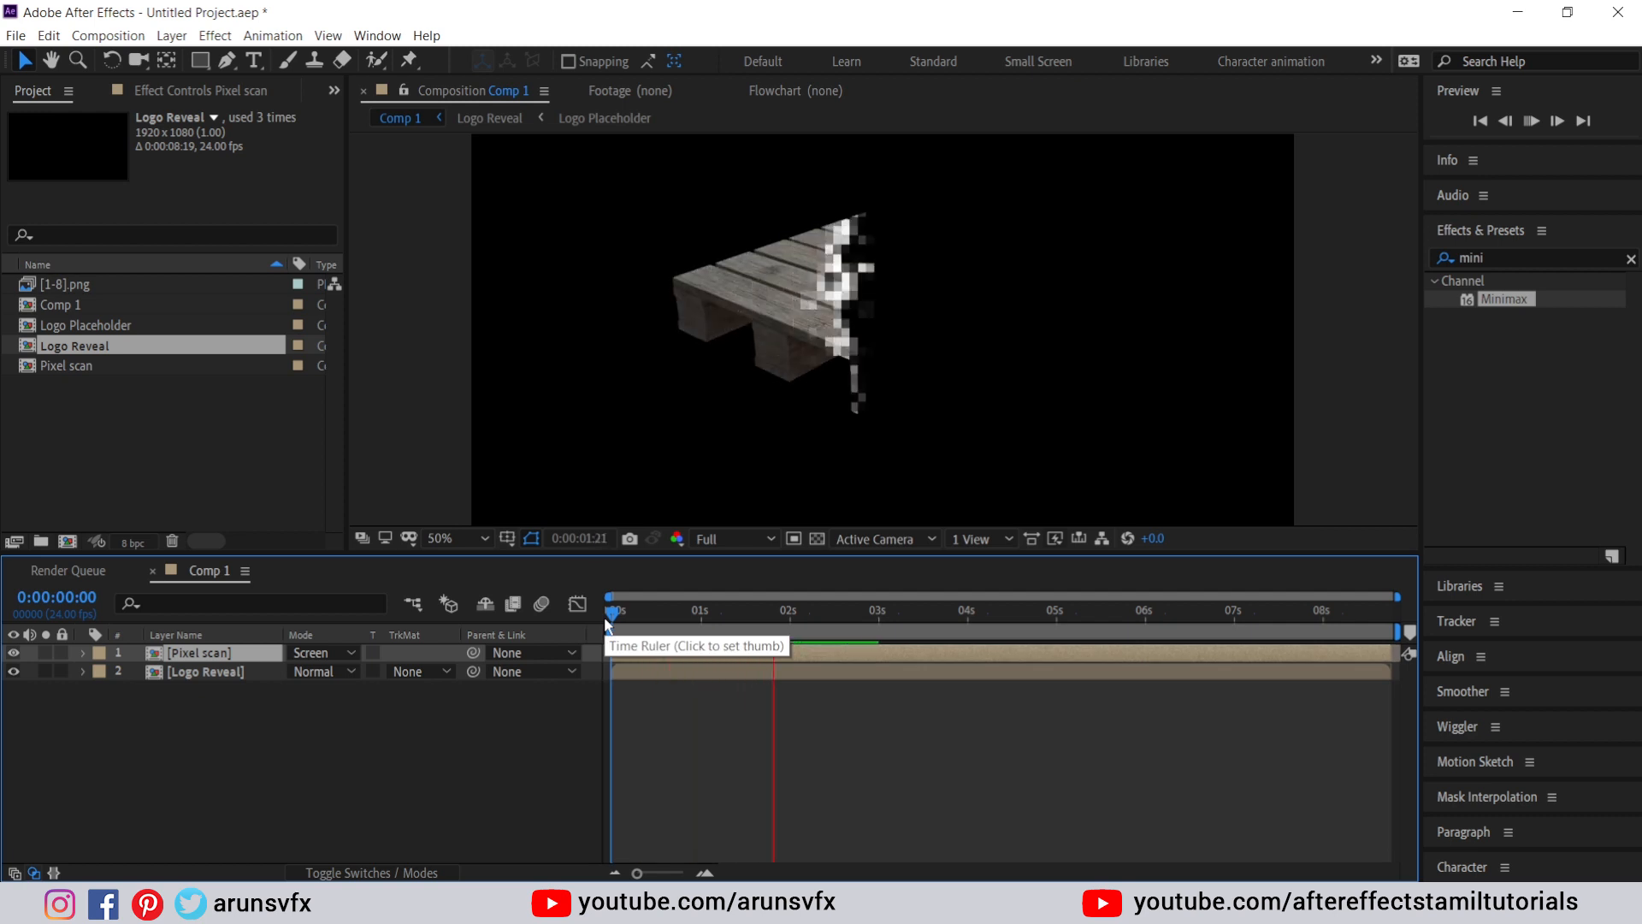
{"action": "left_click_drag", "start_coordinate": [764, 616], "coordinate": [804, 611]}
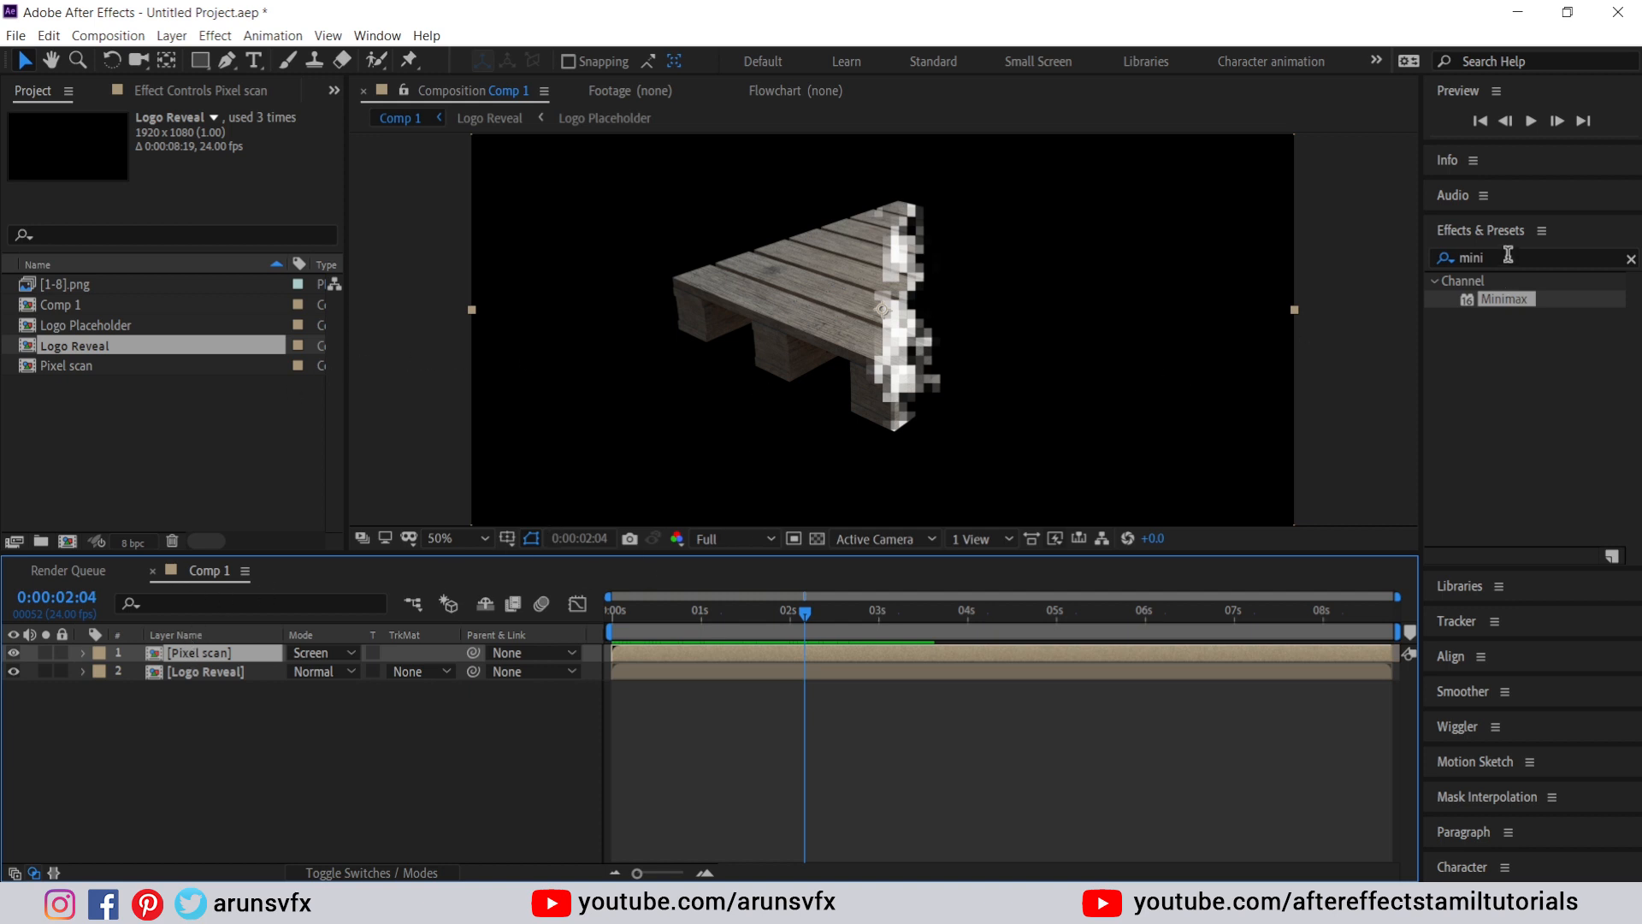
- Search the effects for "cc glass" and apply CC Glass to the Pixel scan layer
{"action": "left_click", "coordinate": [1480, 373]}
{"action": "type", "text": "c"}
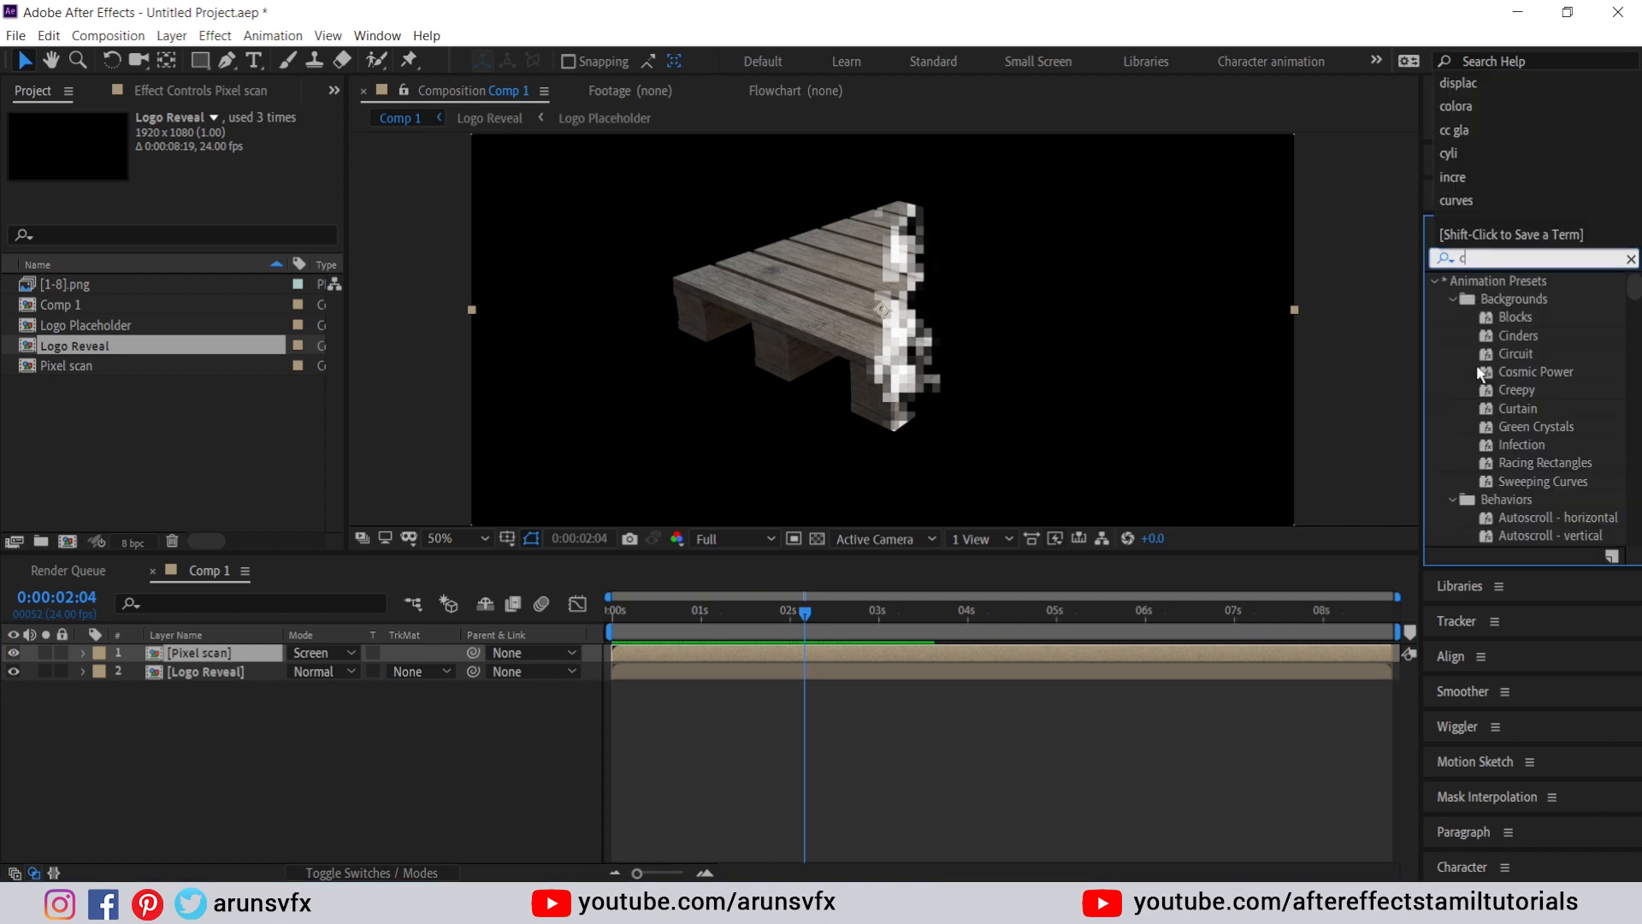
{"action": "type", "text": "c glass"}
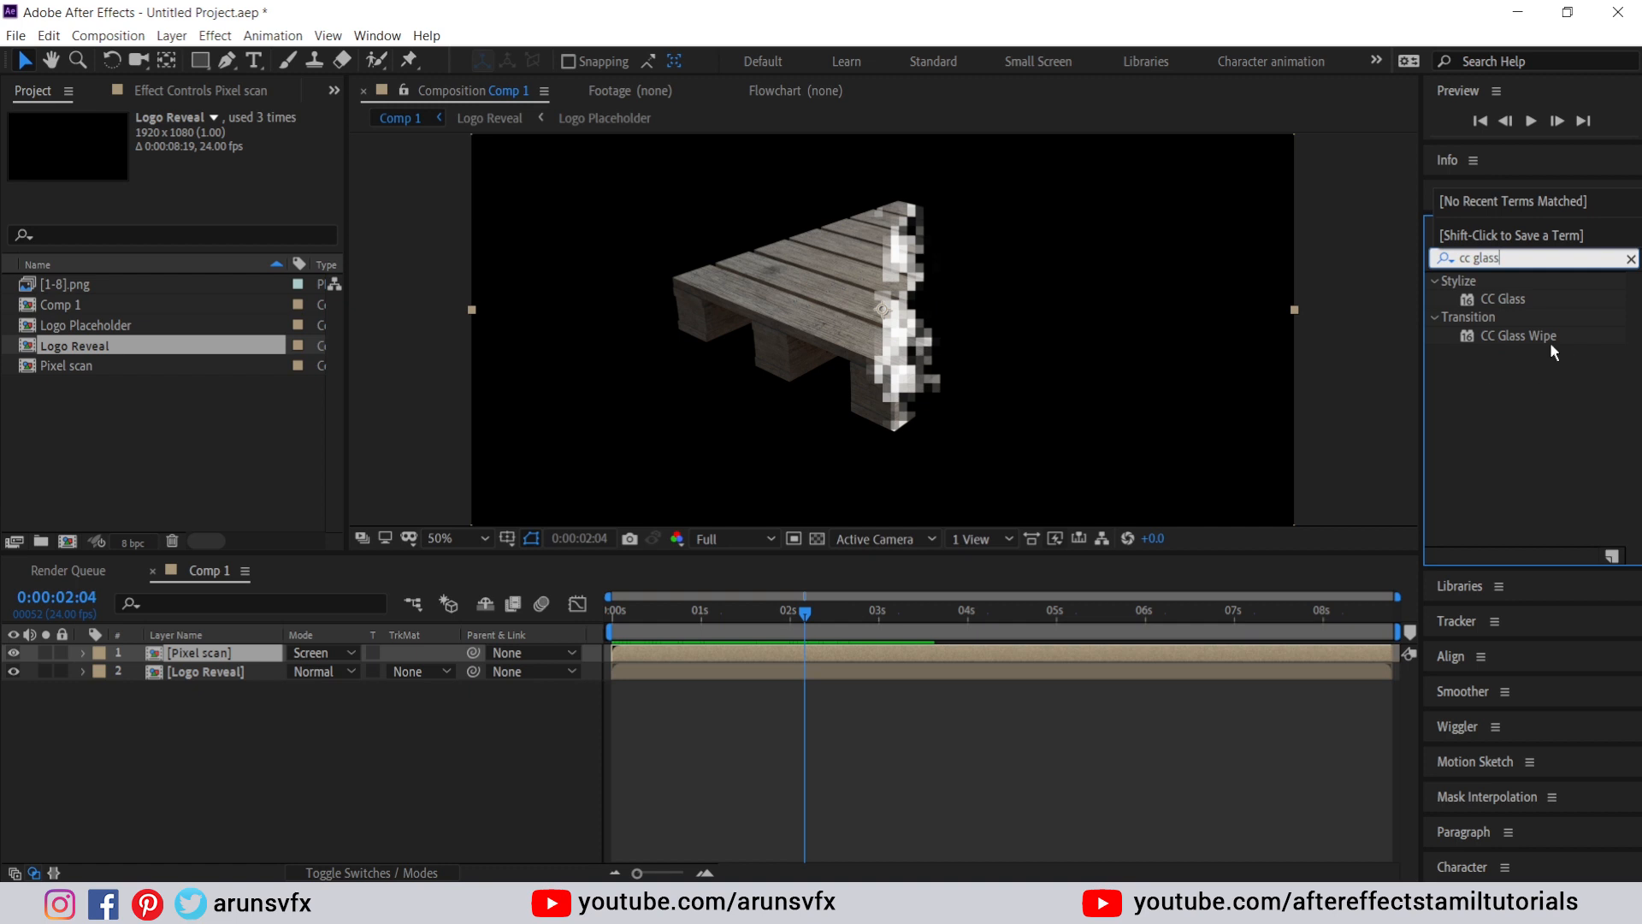
{"action": "double_click", "coordinate": [1519, 301]}
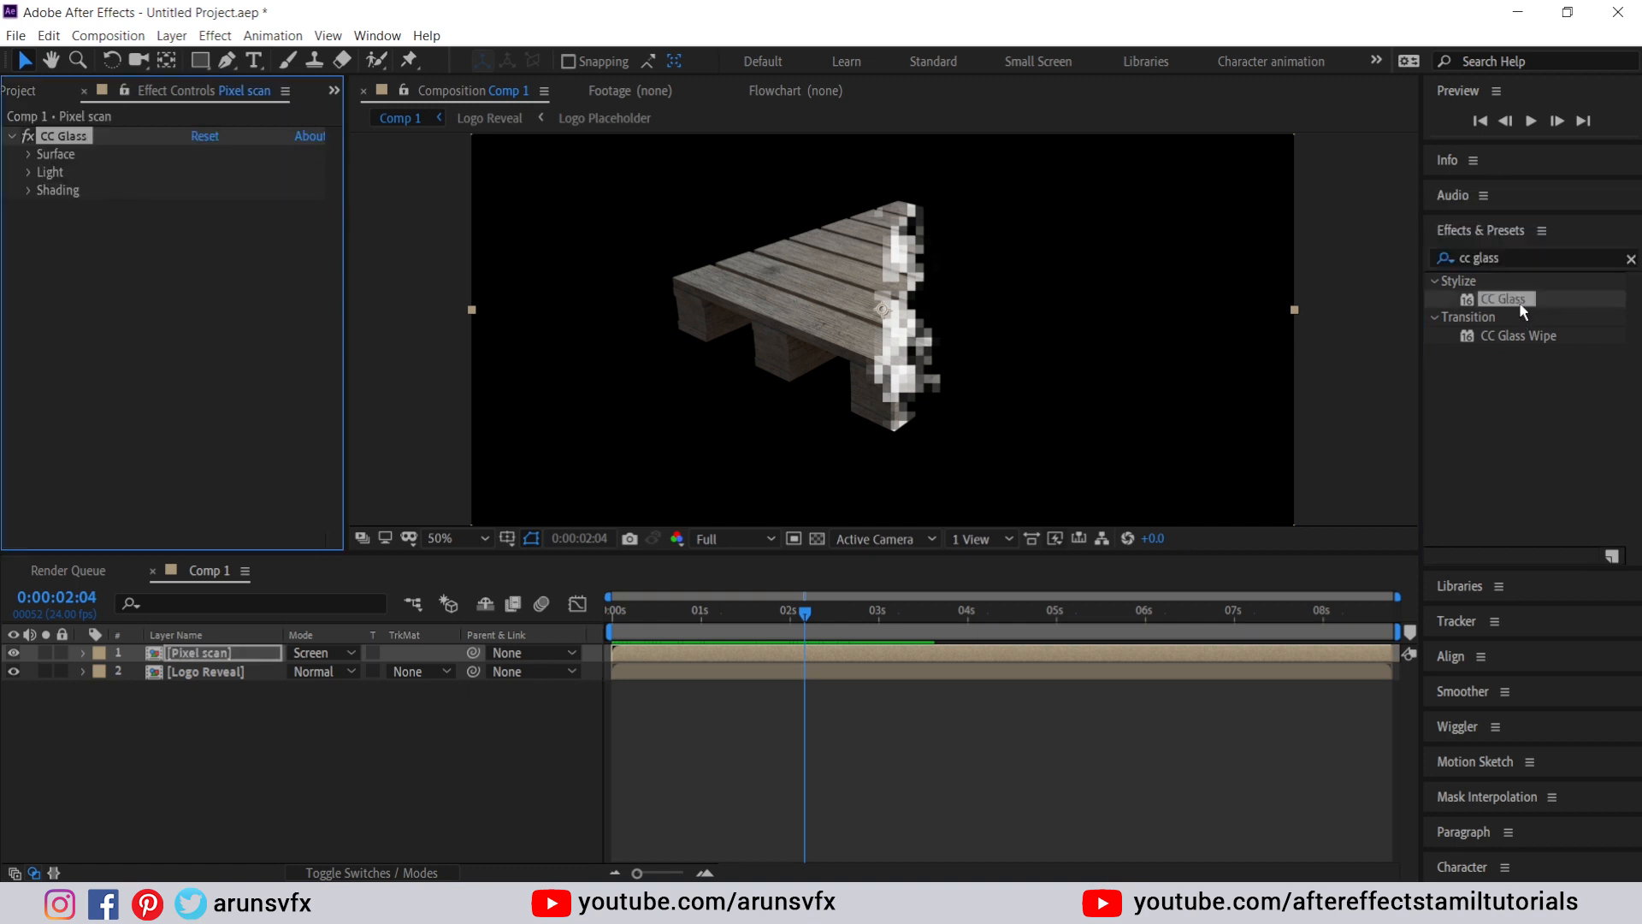
- In CC Glass's surface settings, use Pixel scan as the bump map, Alpha as the property, and a softness of 1
{"action": "left_click", "coordinate": [29, 154]}
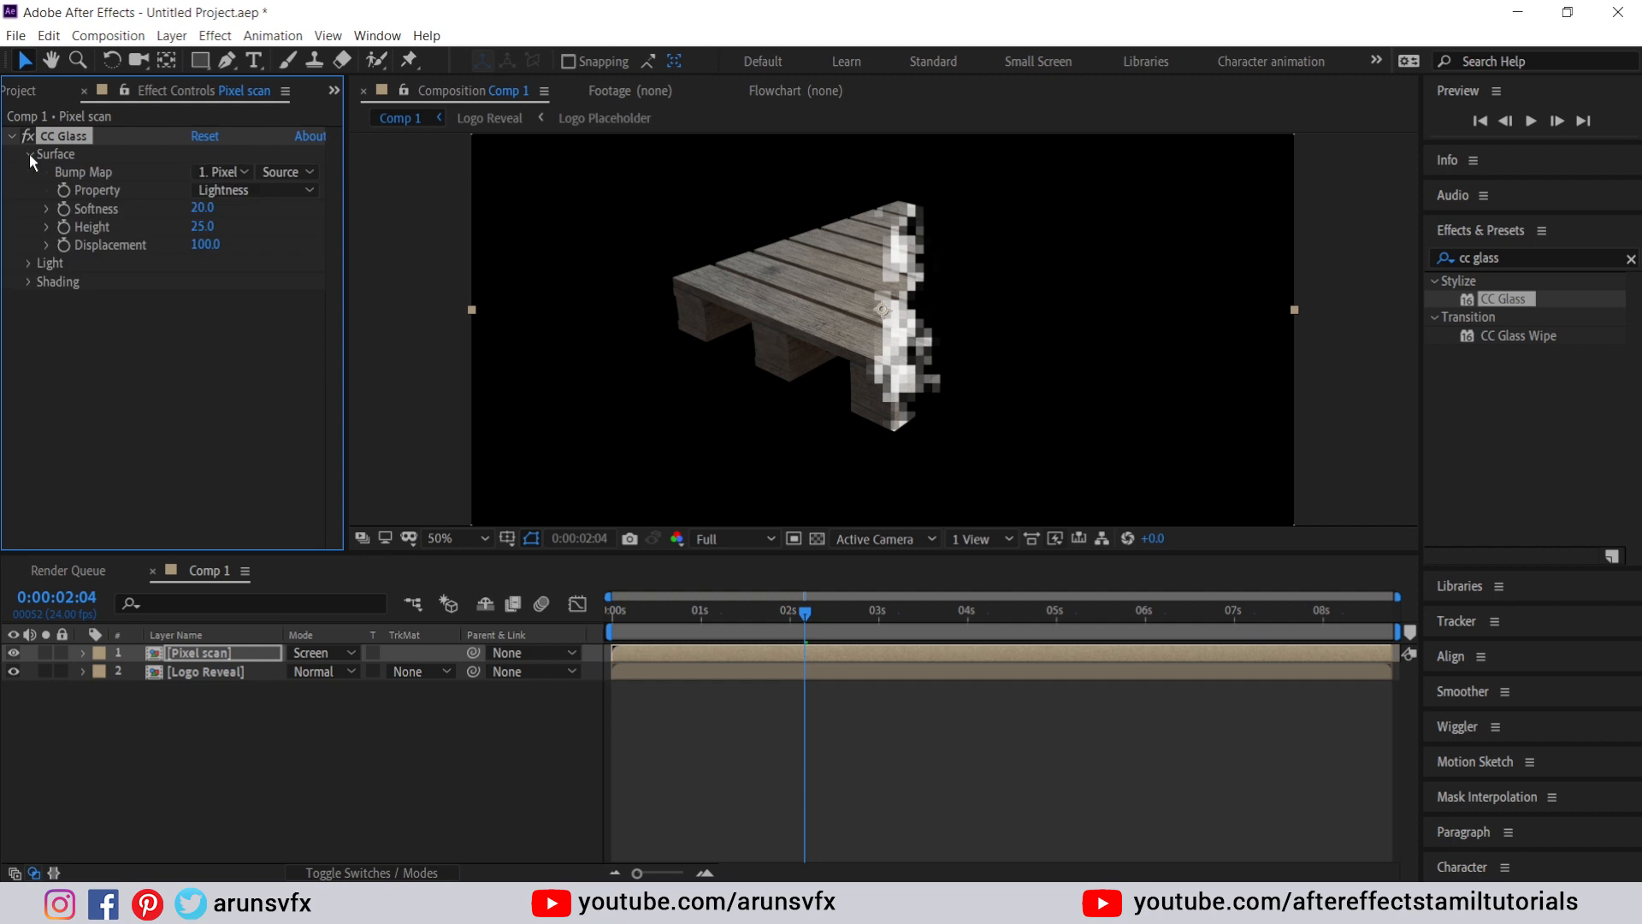
{"action": "left_click", "coordinate": [226, 170]}
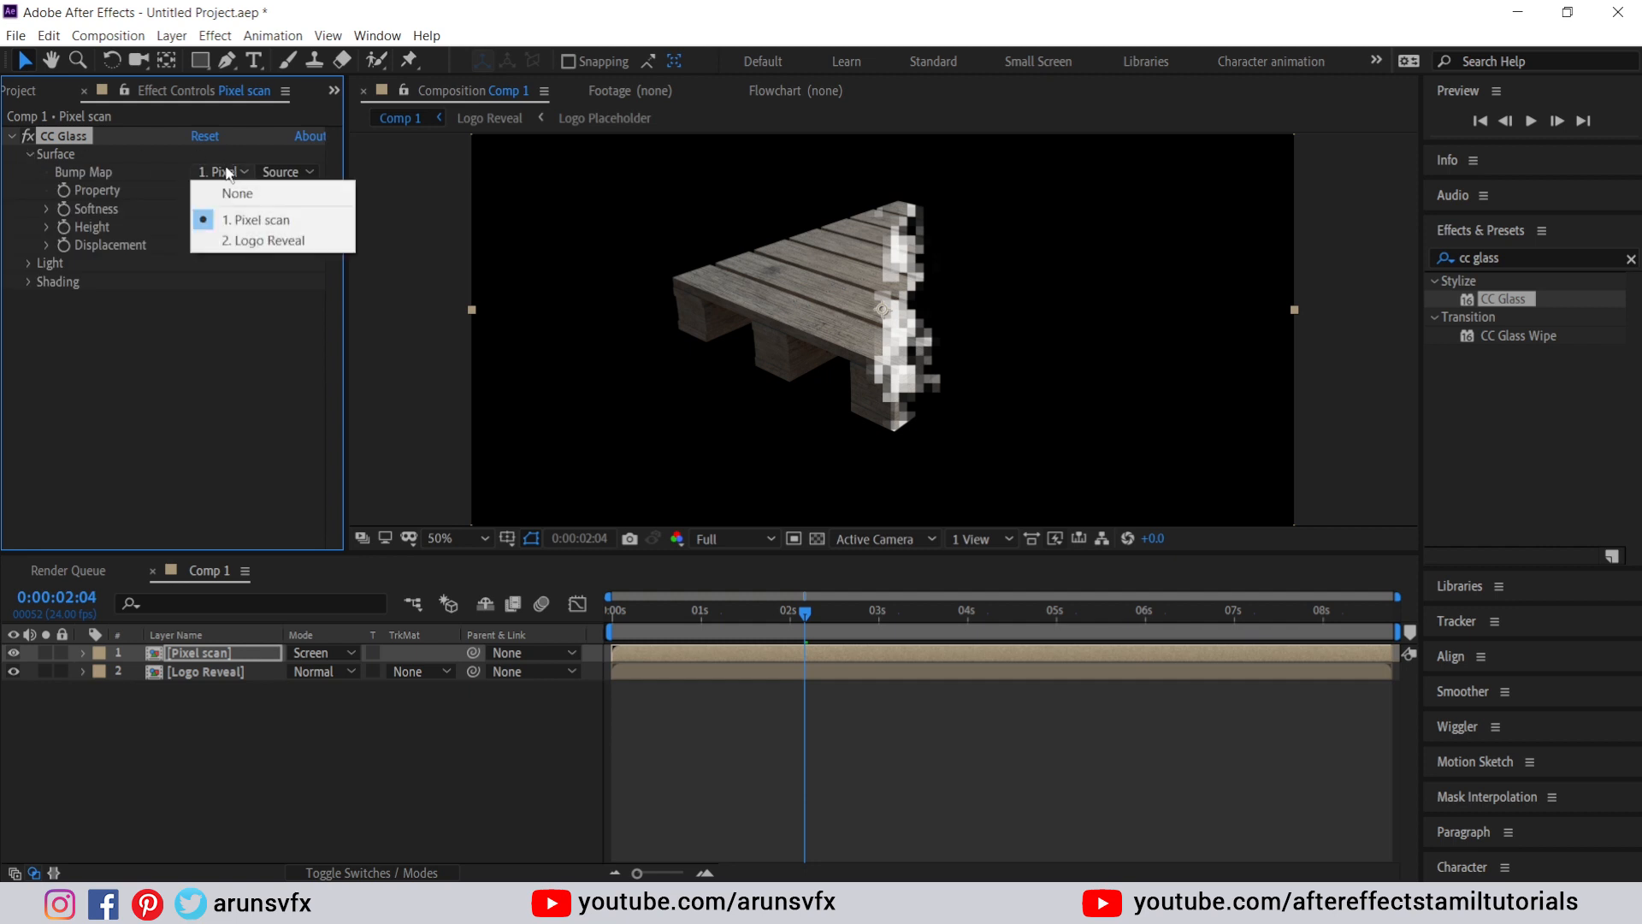
{"action": "left_click", "coordinate": [253, 220]}
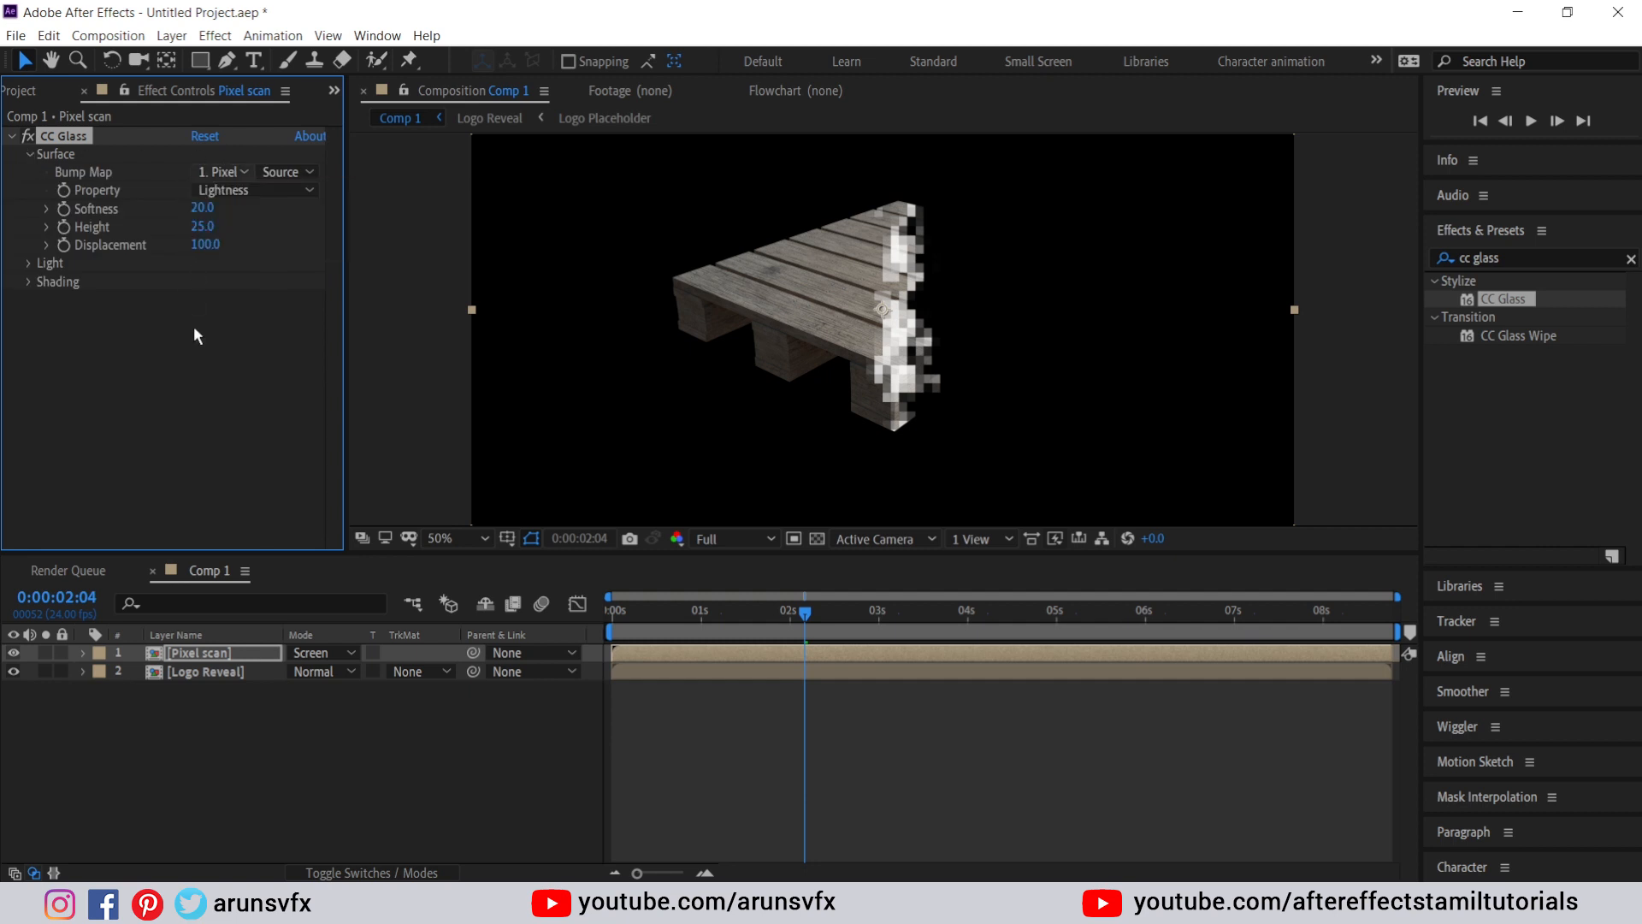
{"action": "left_click", "coordinate": [234, 192]}
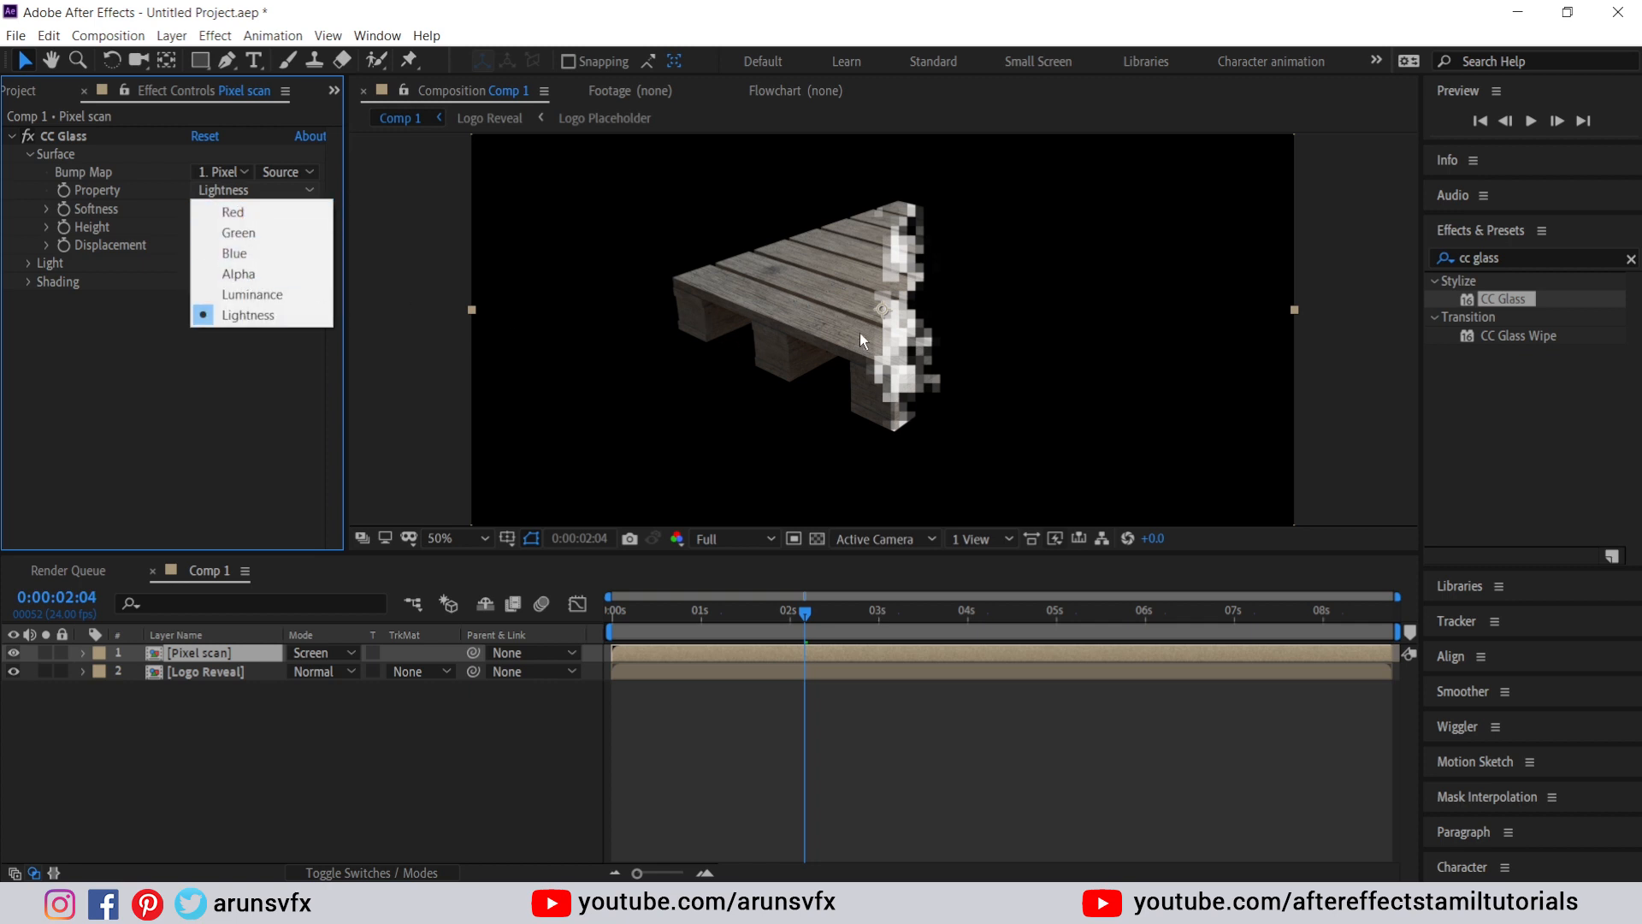
{"action": "left_click", "coordinate": [238, 276]}
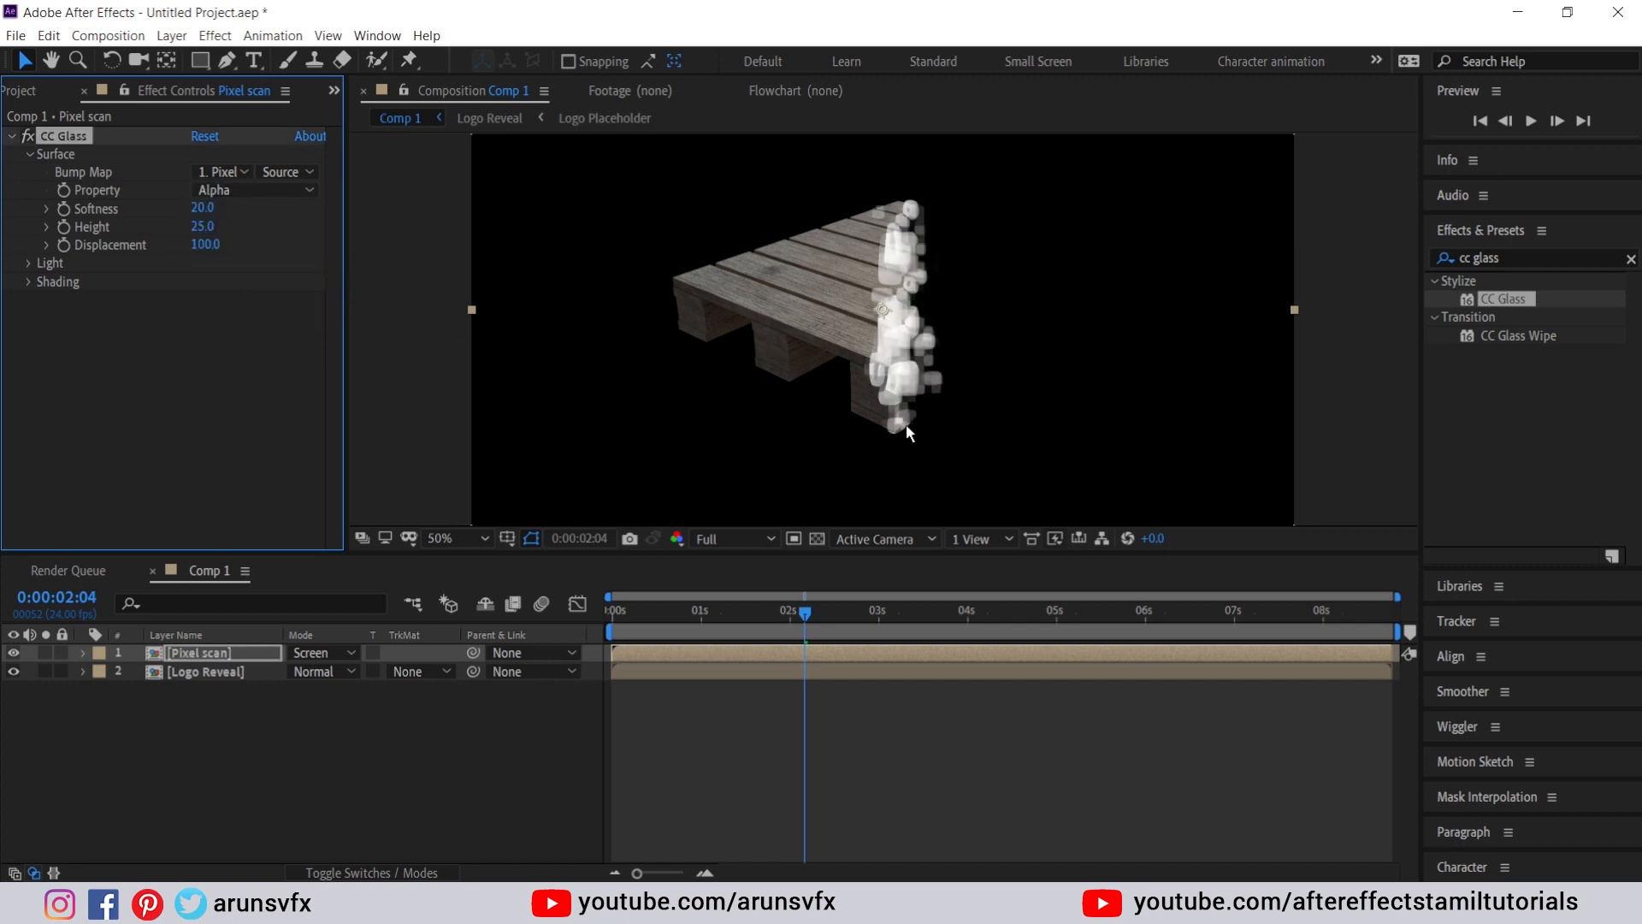
{"action": "left_click", "coordinate": [203, 209]}
{"action": "type", "text": "1"}
{"action": "key", "text": "Return"}
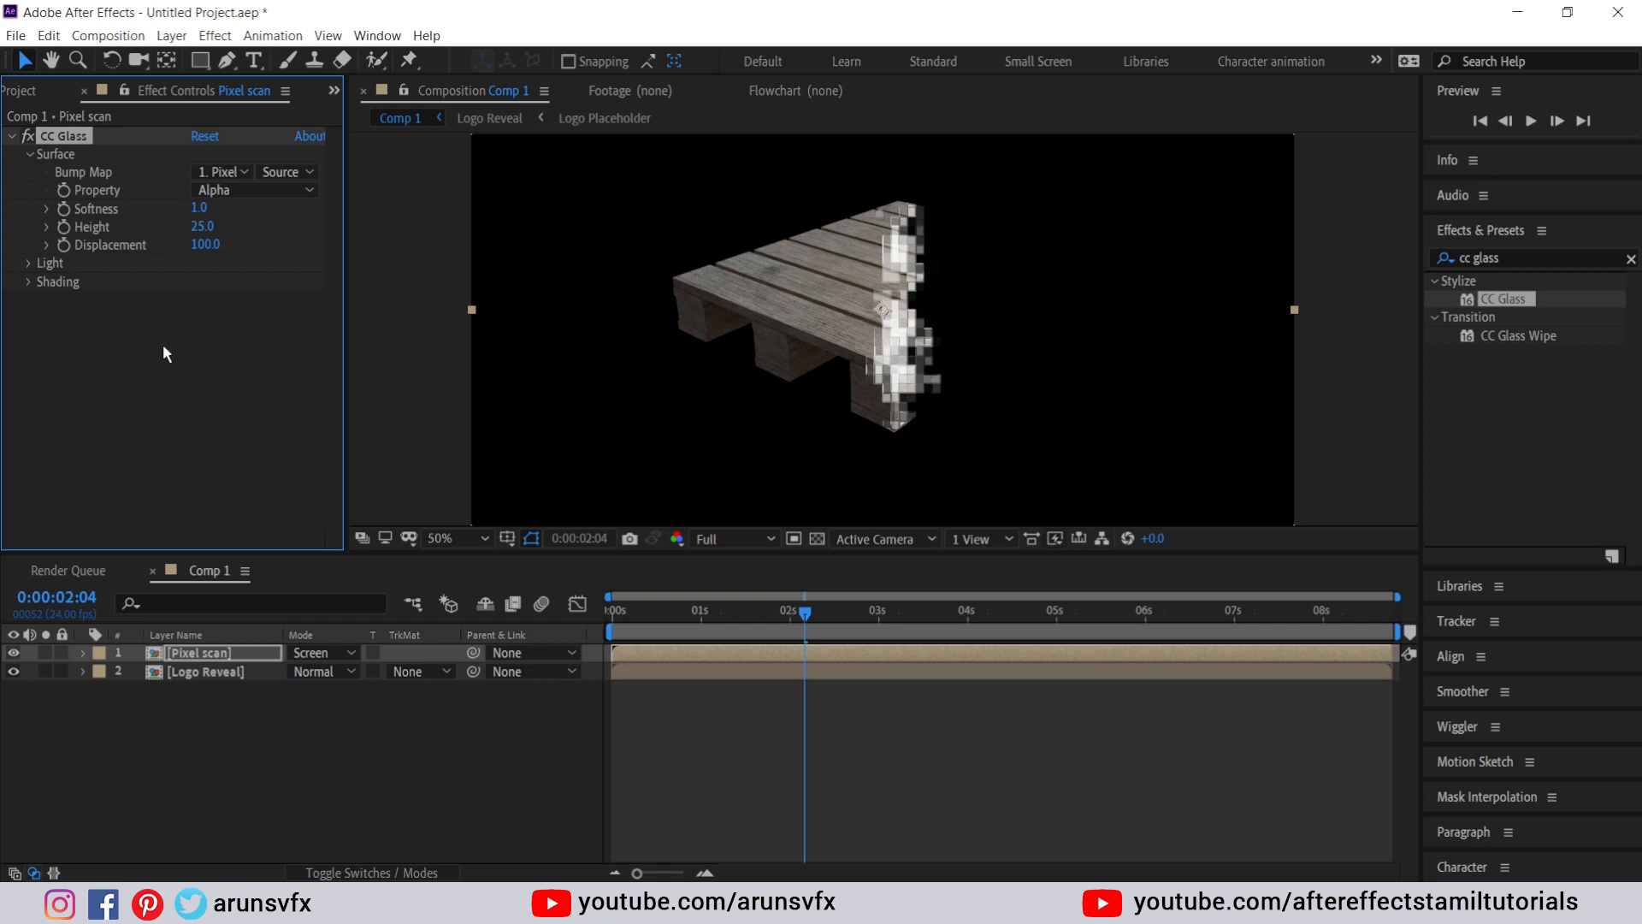
- Set the CC Glass surface height to -50 and its displacement to 200
{"action": "left_click", "coordinate": [204, 226]}
{"action": "type", "text": "-35"}
{"action": "key", "text": "Return"}
{"action": "left_click", "coordinate": [204, 227]}
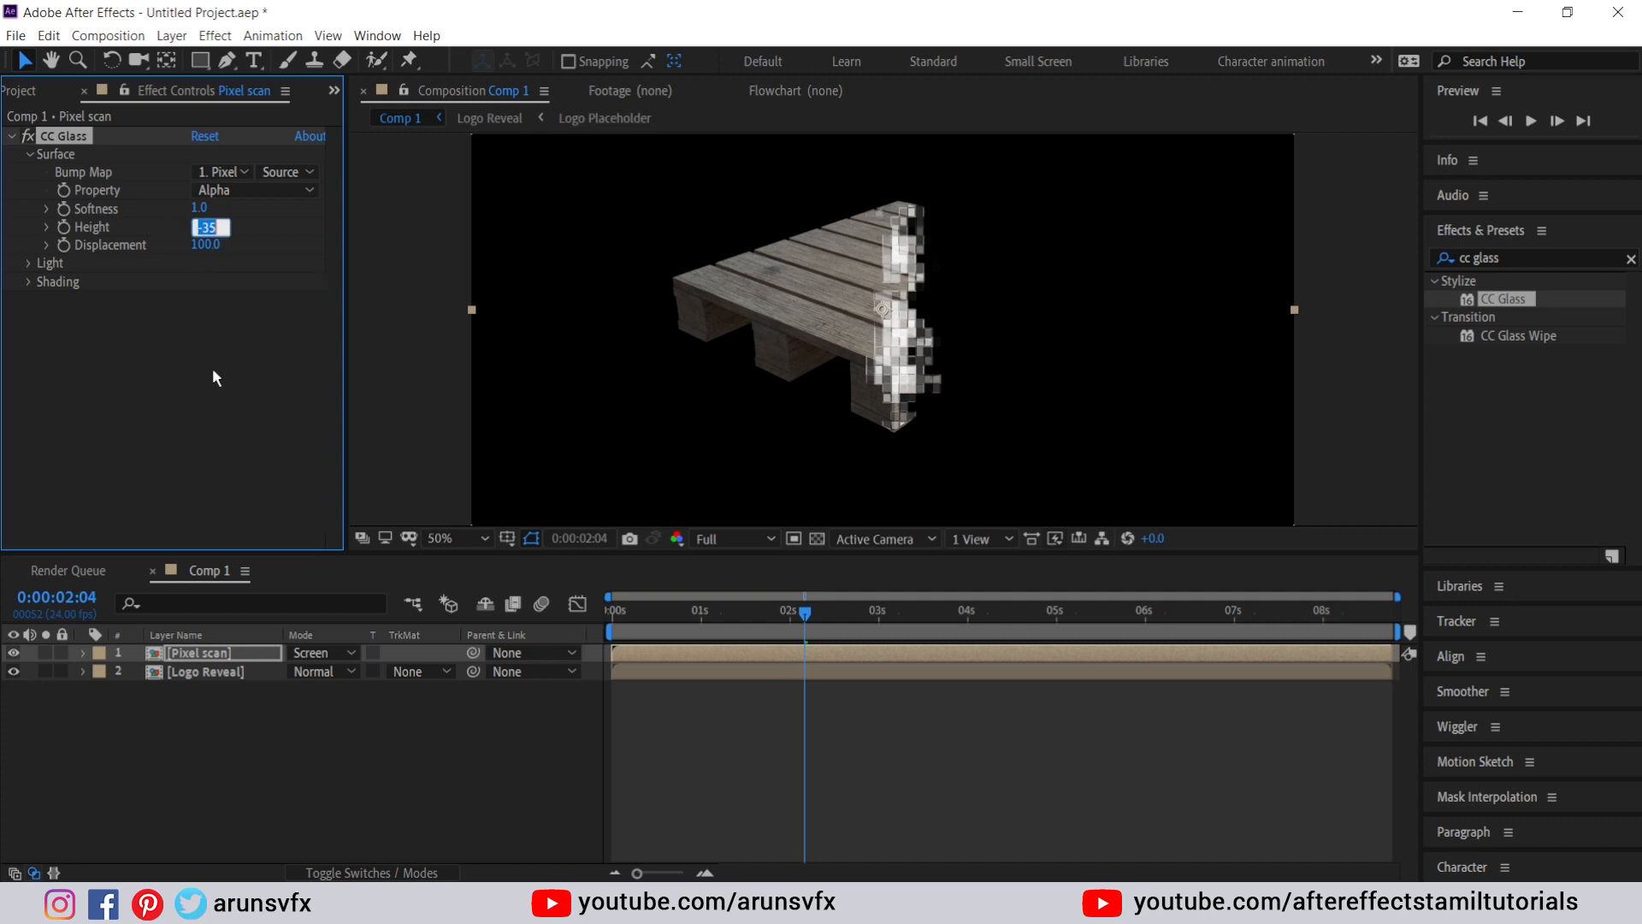
{"action": "type", "text": "-50"}
{"action": "key", "text": "Return"}
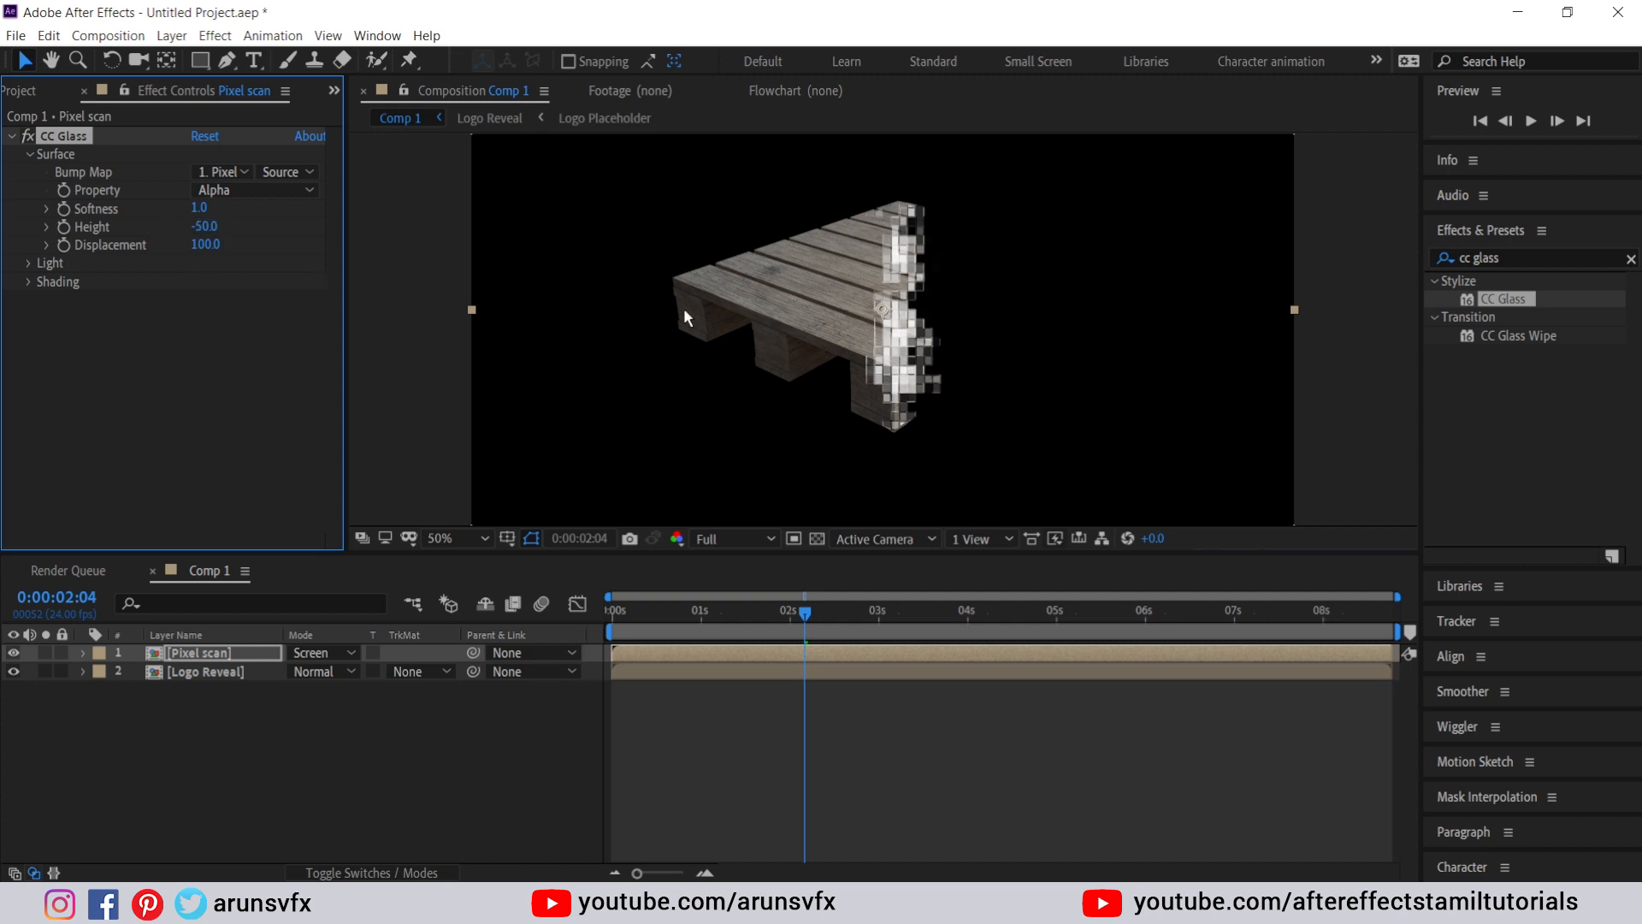
{"action": "left_click", "coordinate": [206, 245]}
{"action": "type", "text": "200"}
{"action": "key", "text": "Return"}
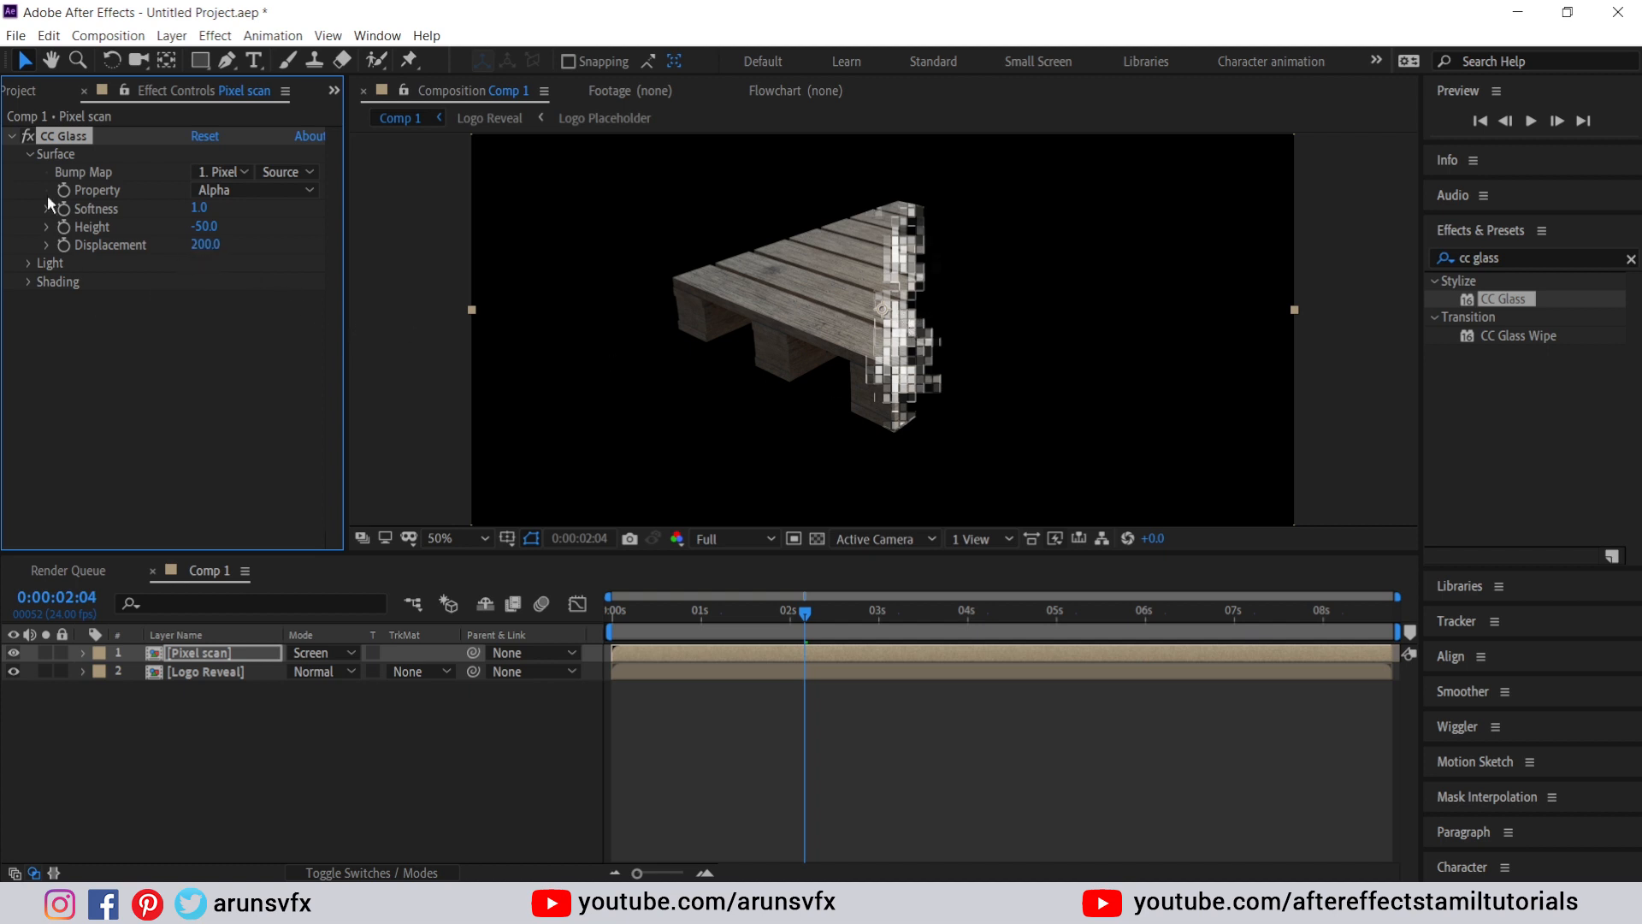
- Search the effects for "displace" and apply the Displacement Map effect to the Pixel scan layer
{"action": "left_click", "coordinate": [1527, 258]}
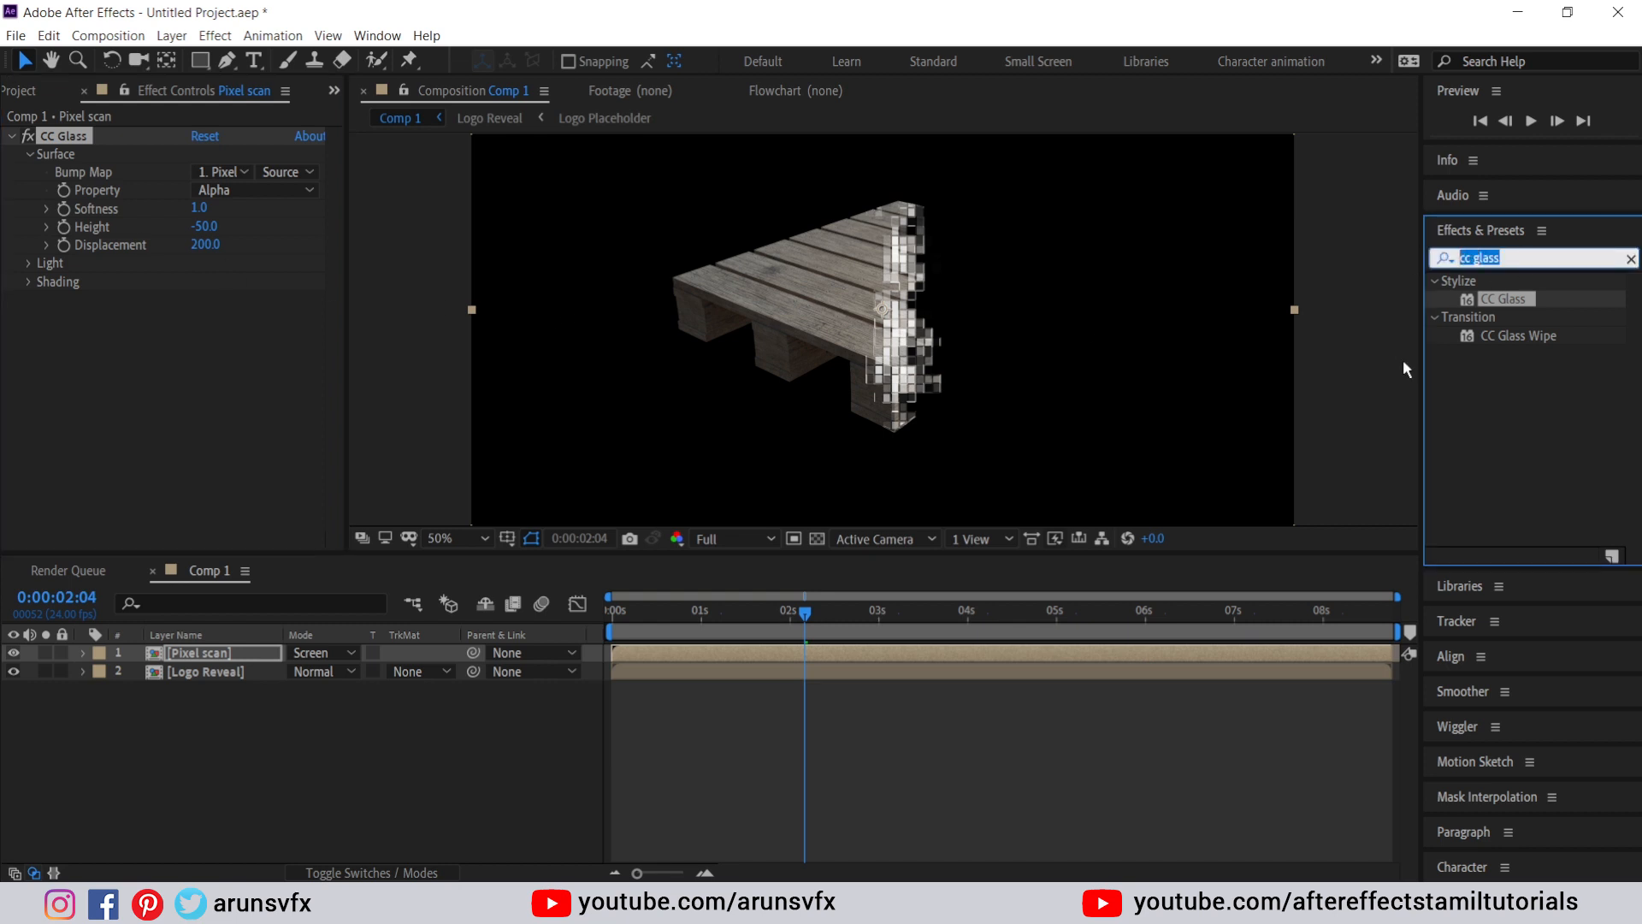
{"action": "type", "text": "di"}
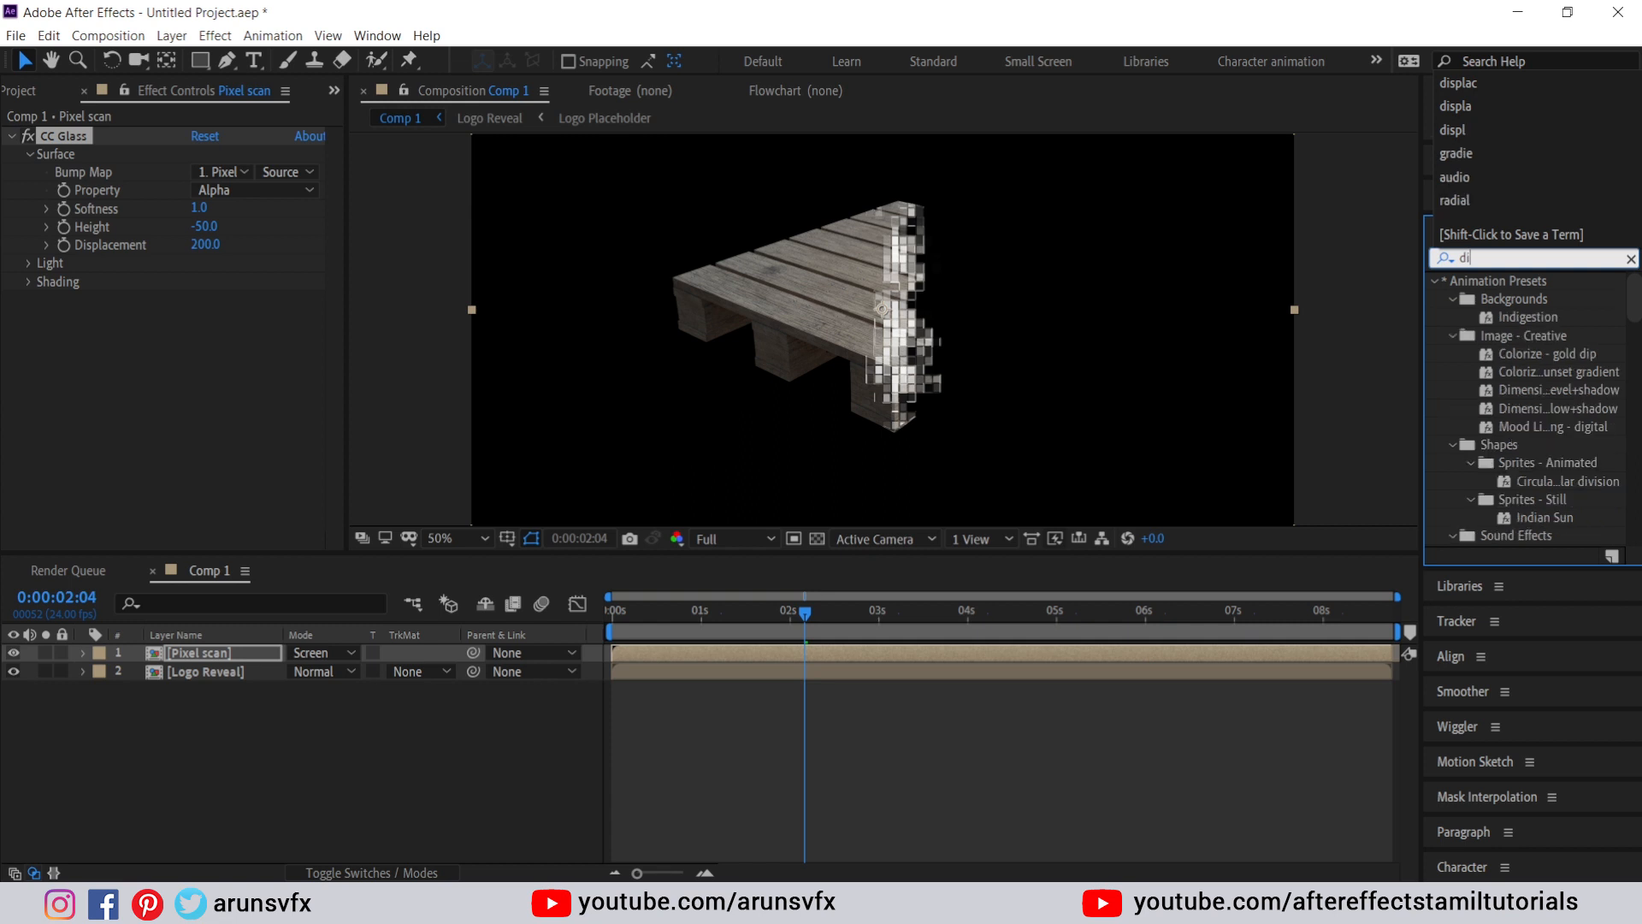
{"action": "type", "text": "splace"}
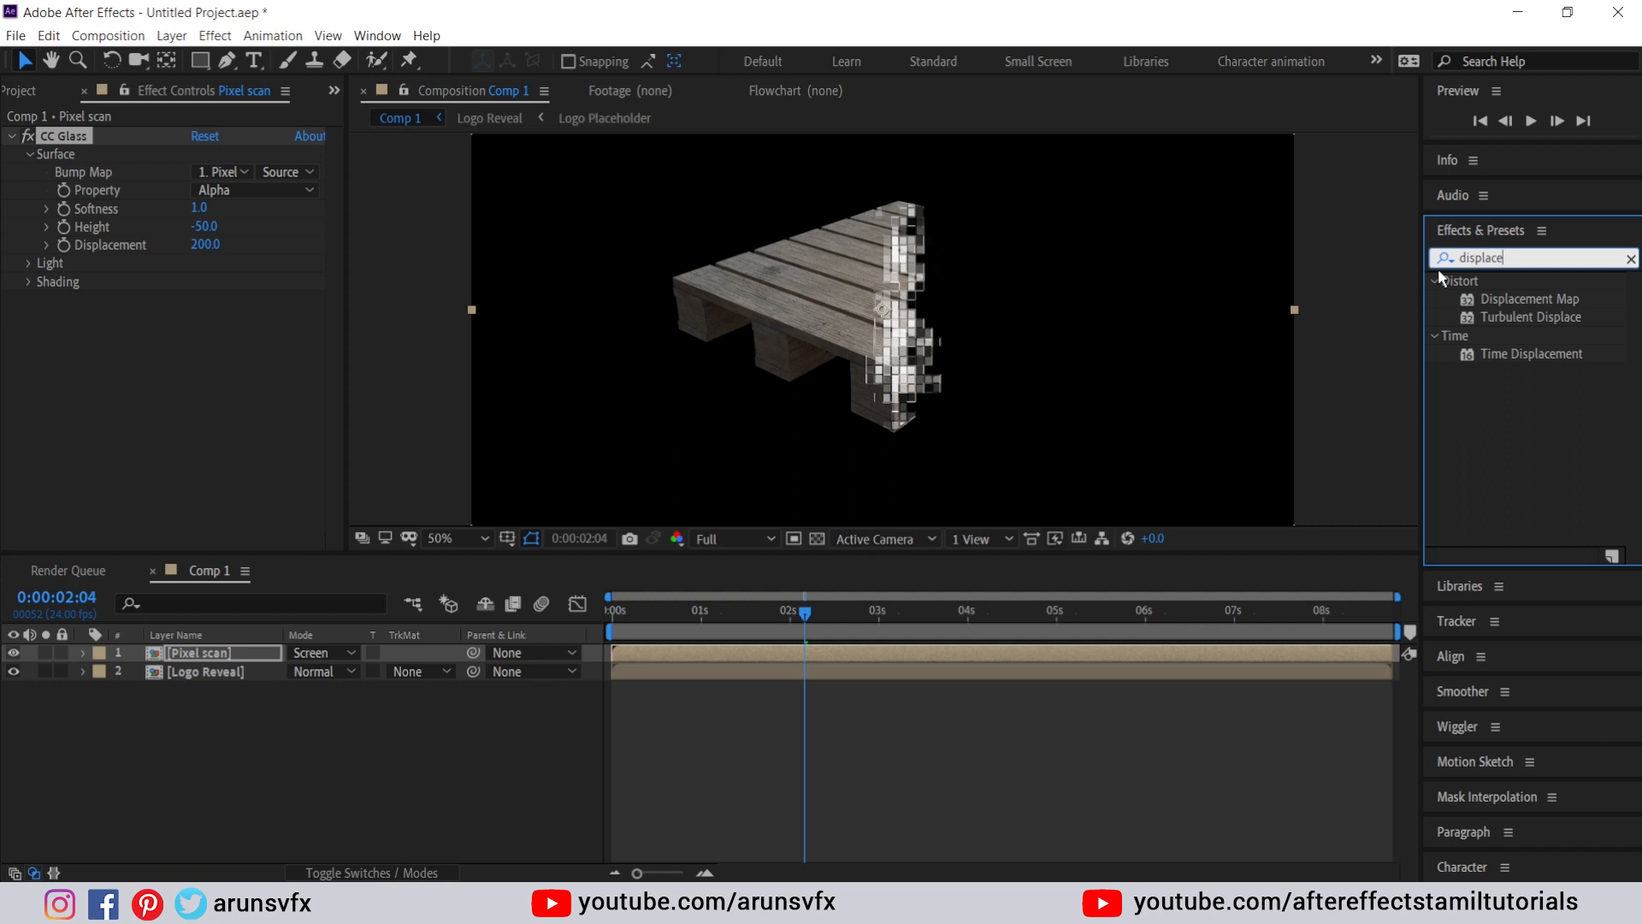
{"action": "double_click", "coordinate": [1502, 298]}
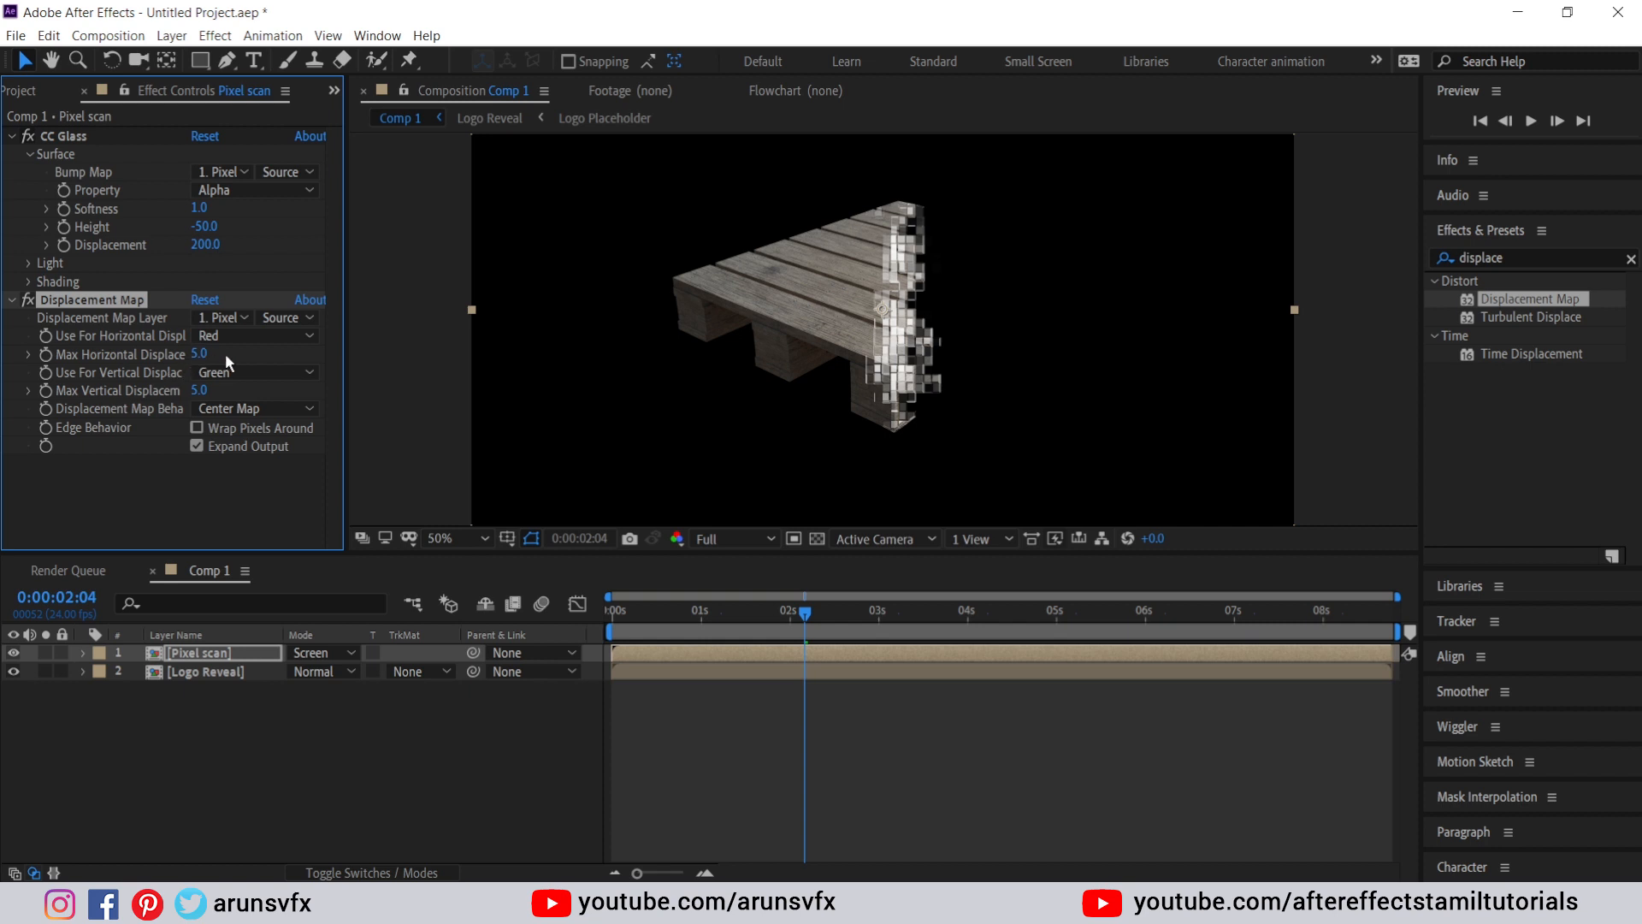
- Set the Displacement Map's maximum vertical displacement to 0 and its maximum horizontal displacement to 100
{"action": "left_click", "coordinate": [199, 390]}
{"action": "type", "text": "0"}
{"action": "key", "text": "Return"}
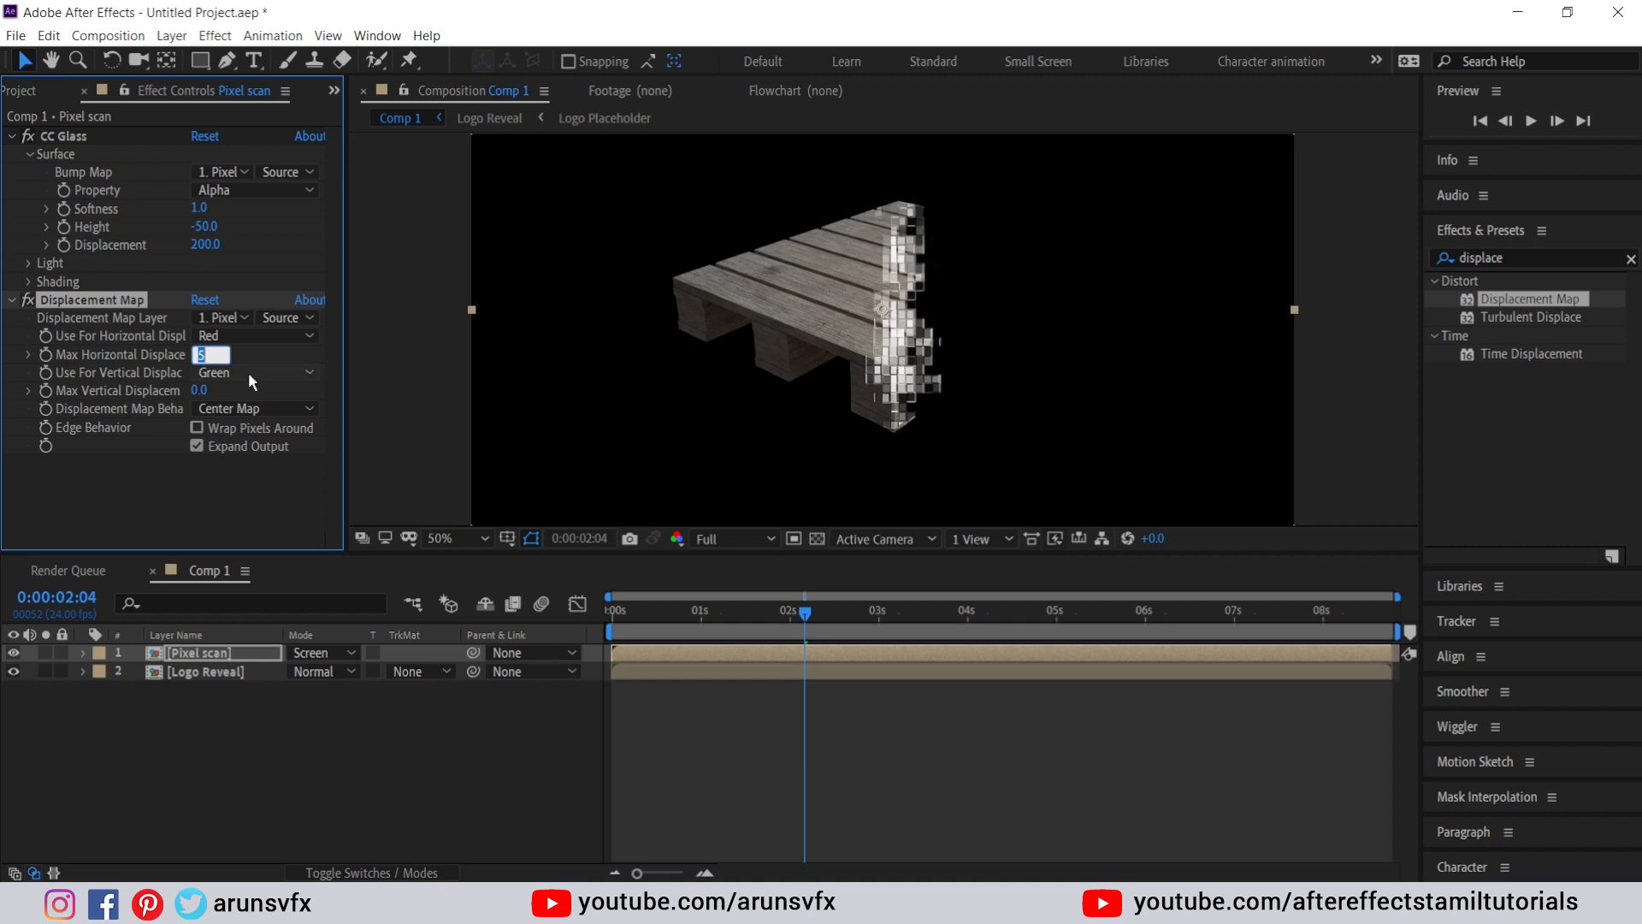
{"action": "type", "text": "100"}
{"action": "key", "text": "Return"}
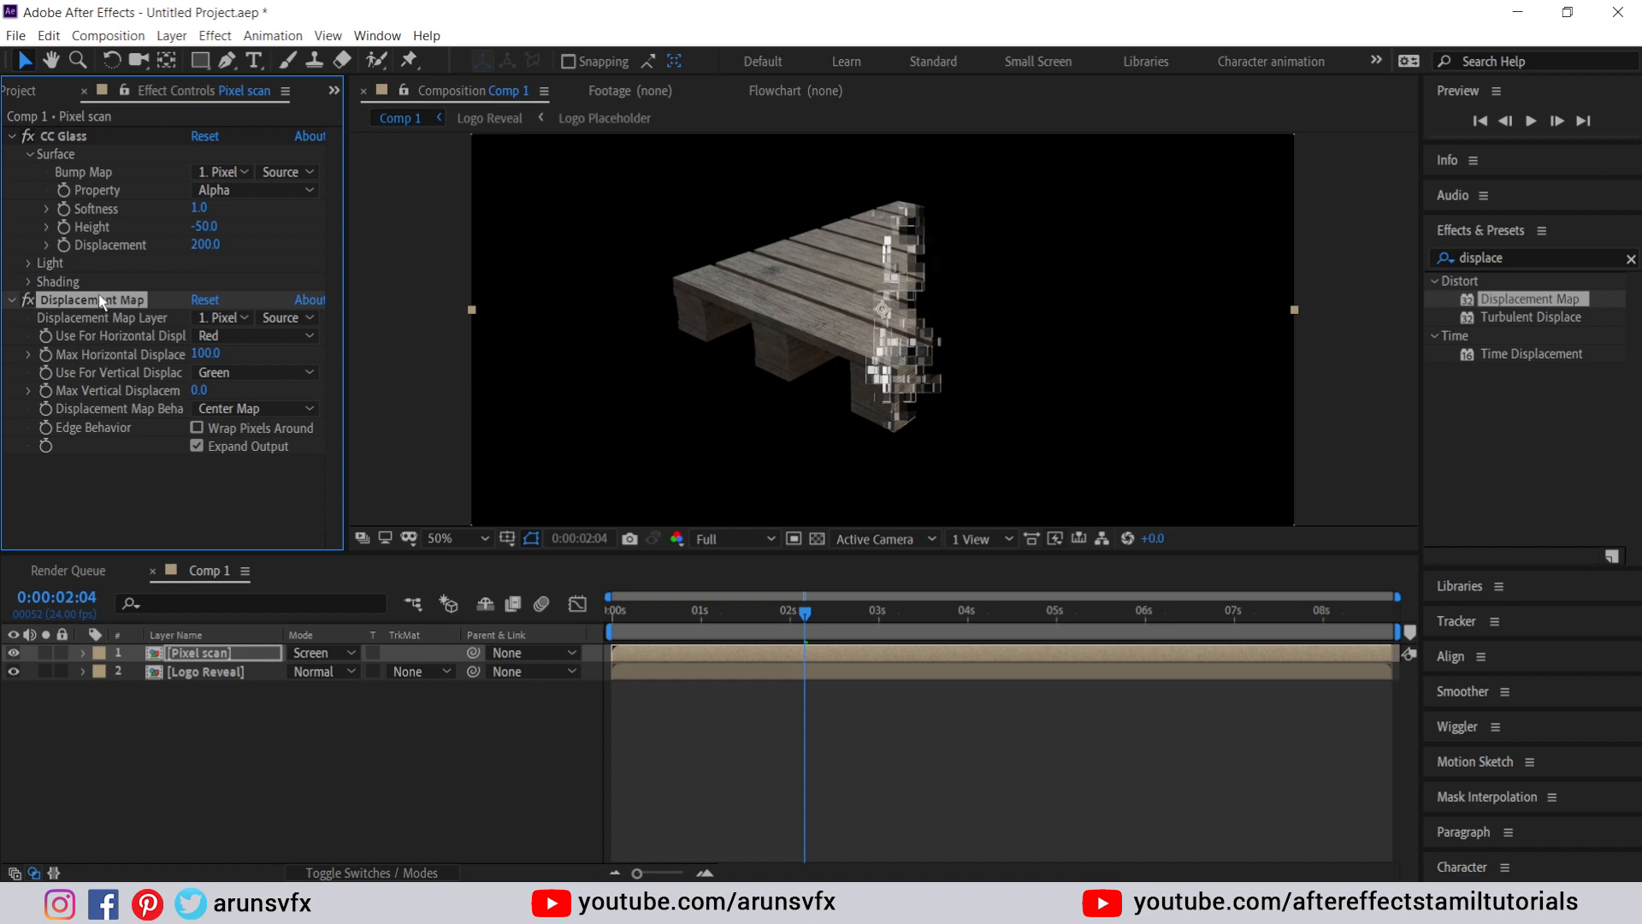
- Duplicate the Displacement Map effect, set the copy's maximum horizontal displacement to -200, and compare the look with the copy off and on
{"action": "key", "text": "ctrl+d"}
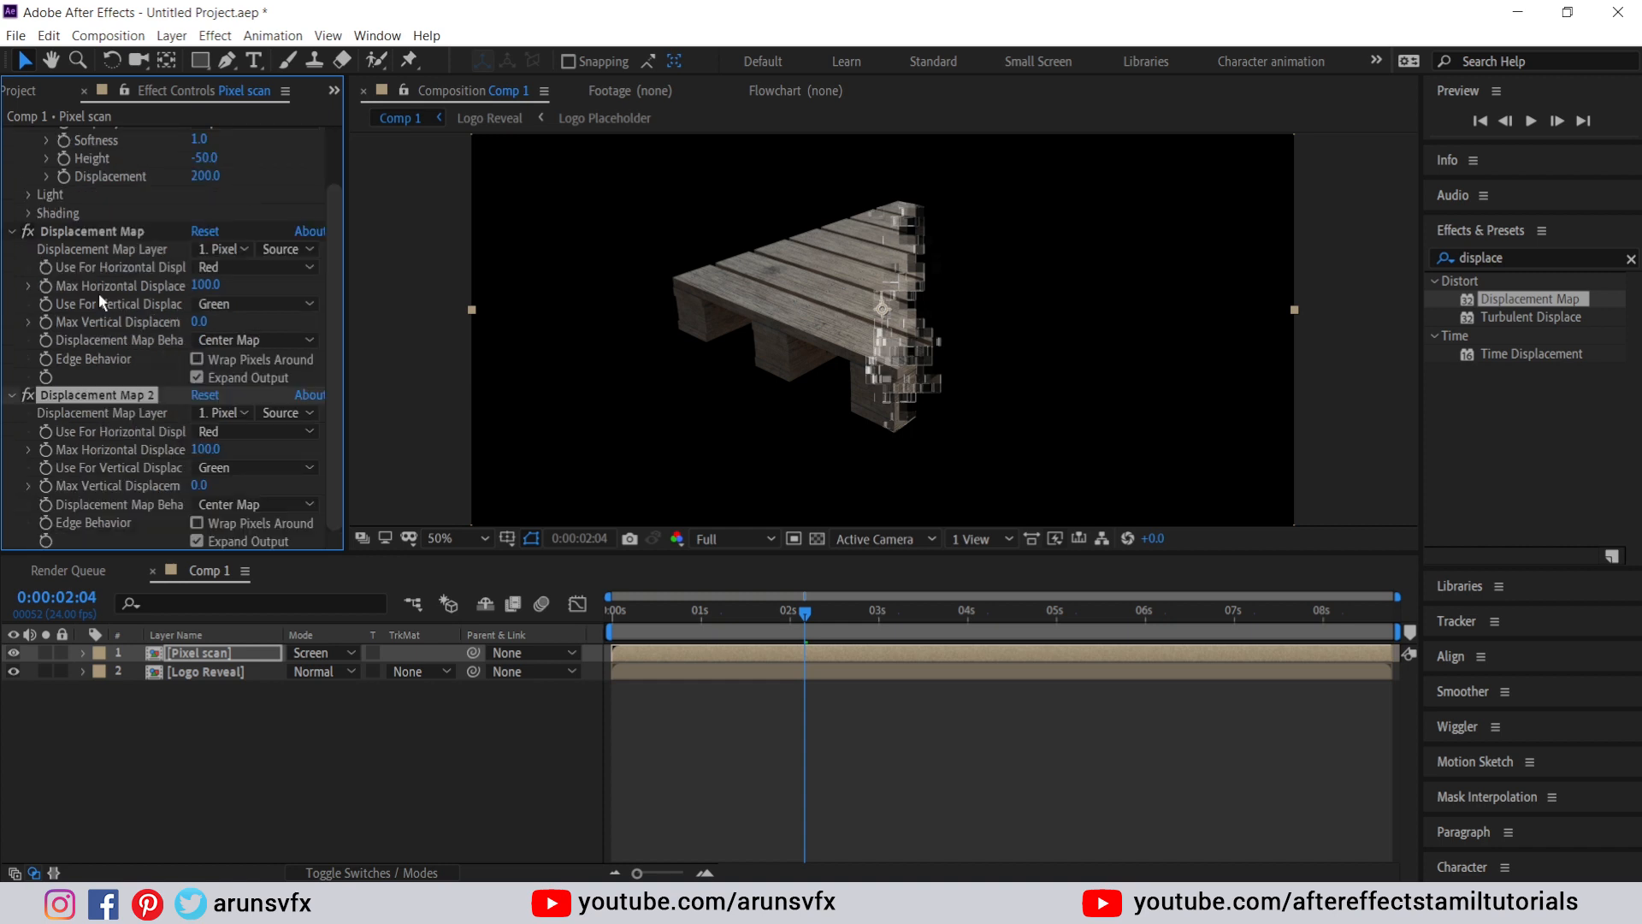
{"action": "left_click", "coordinate": [205, 454]}
{"action": "type", "text": "-200"}
{"action": "key", "text": "Return"}
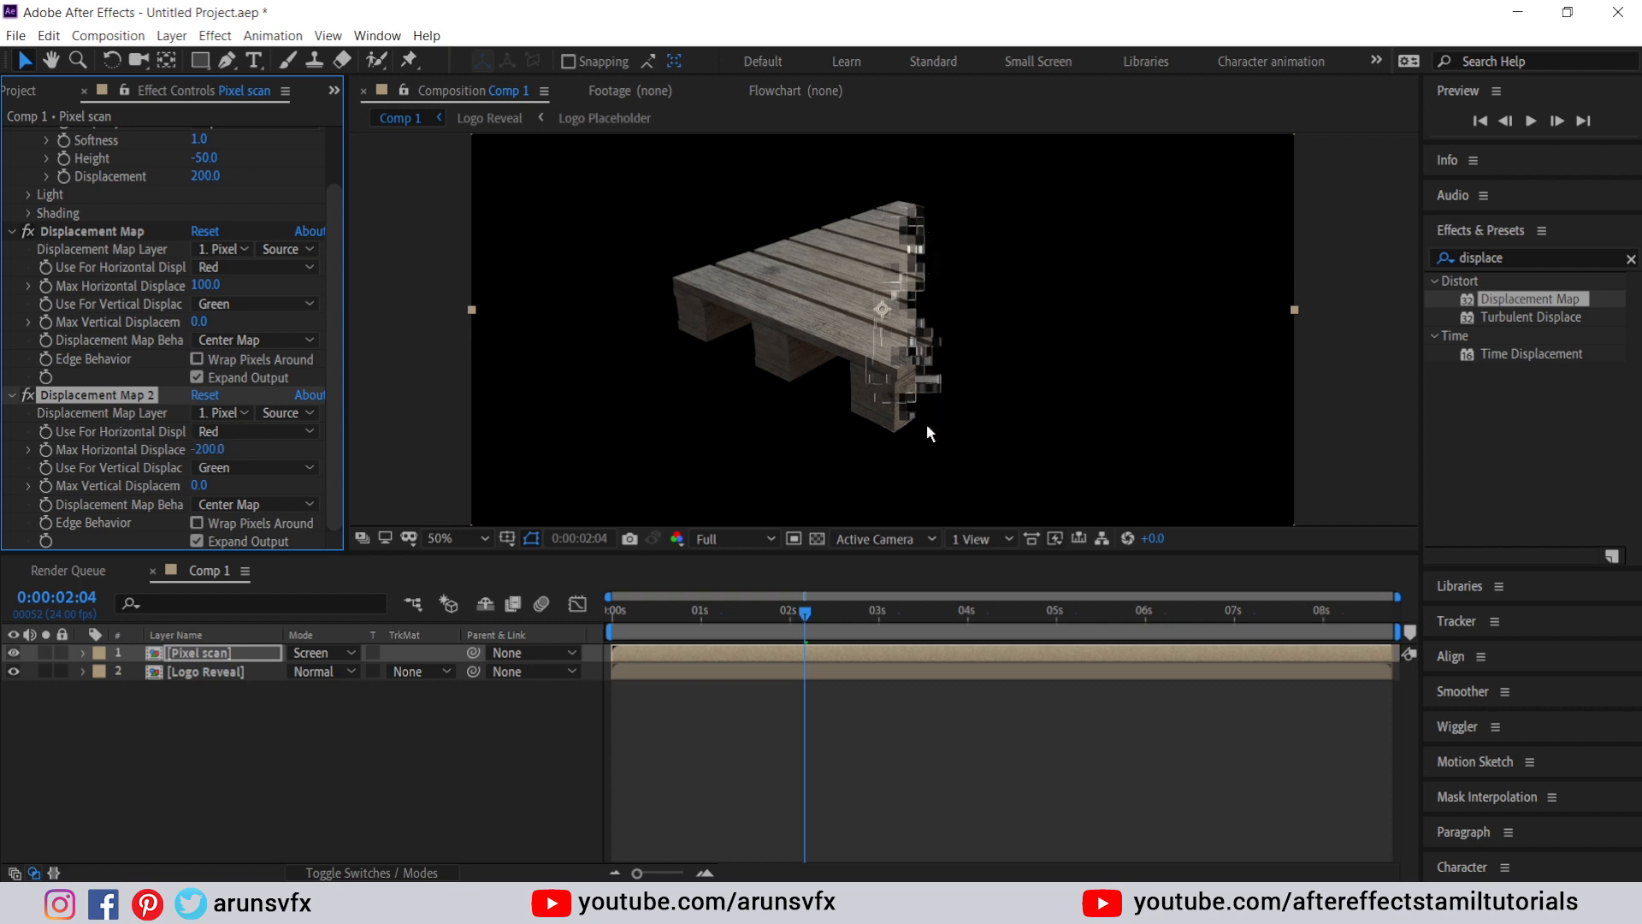
{"action": "left_click", "coordinate": [25, 395]}
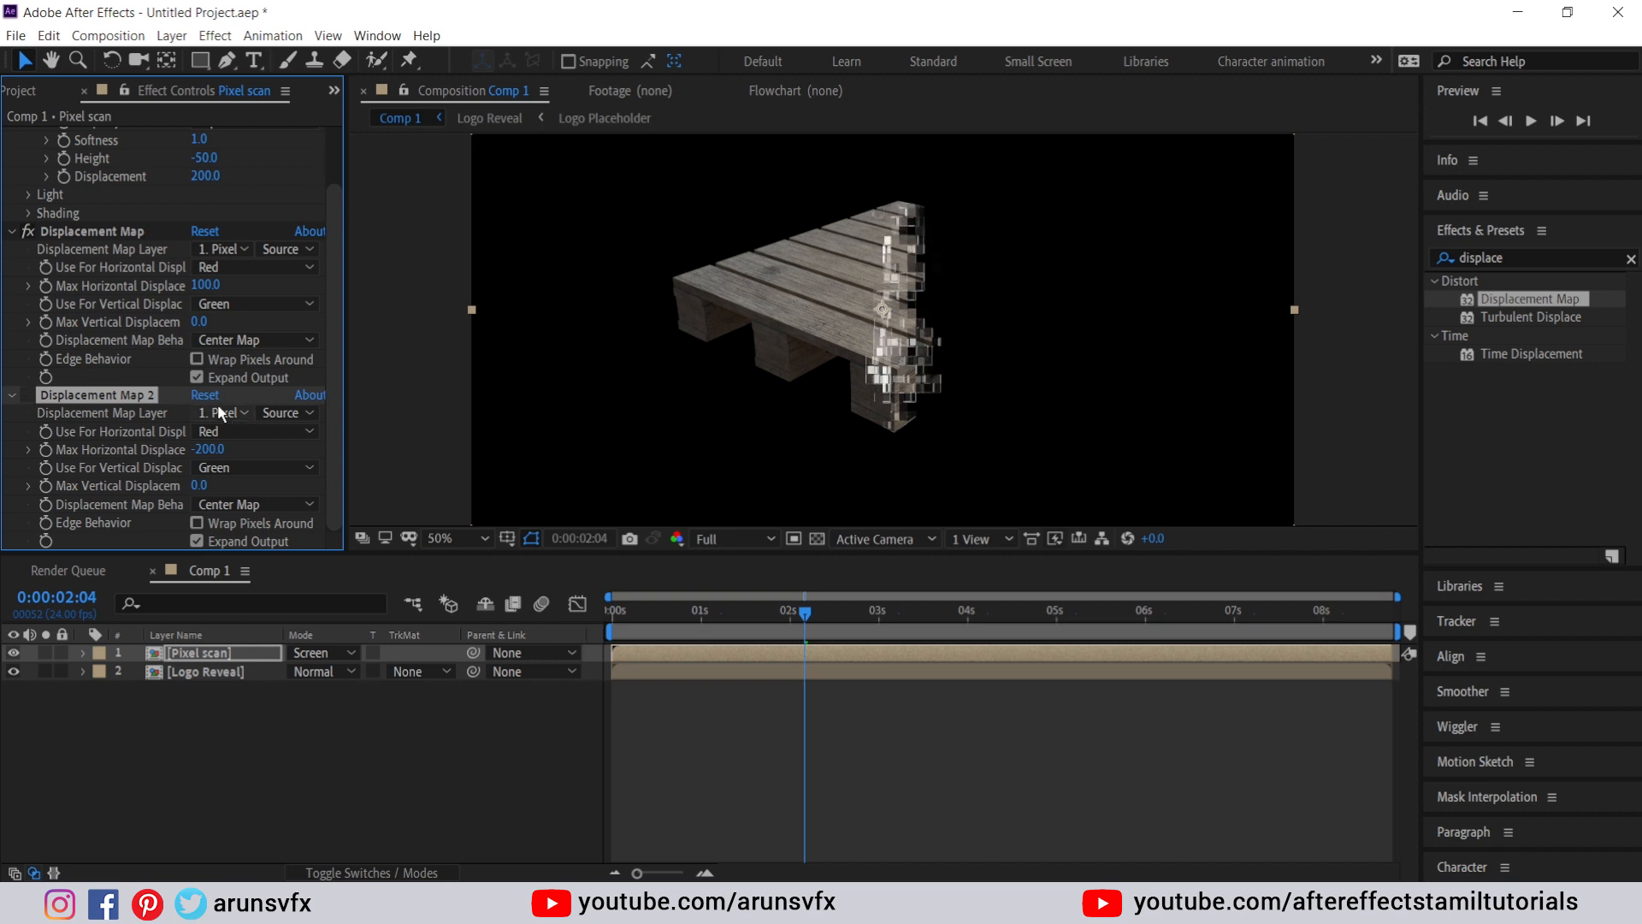
{"action": "left_click", "coordinate": [27, 395]}
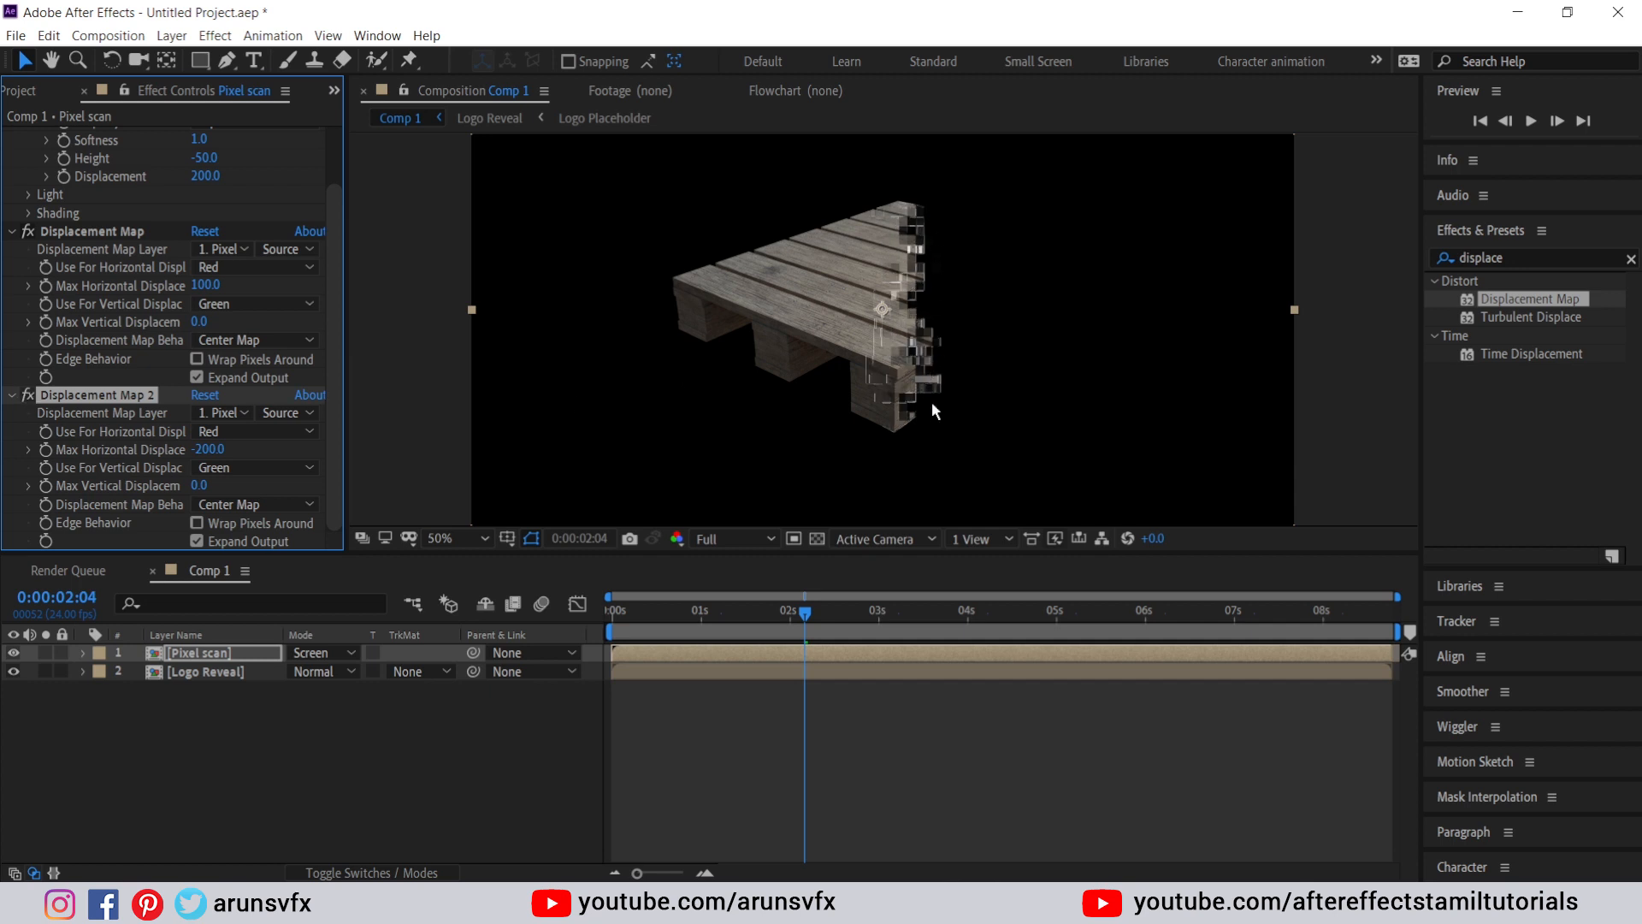
- Collapse the three existing effects, search the effects for "colora" and apply Colorama to the Pixel scan layer
{"action": "left_click", "coordinate": [12, 395]}
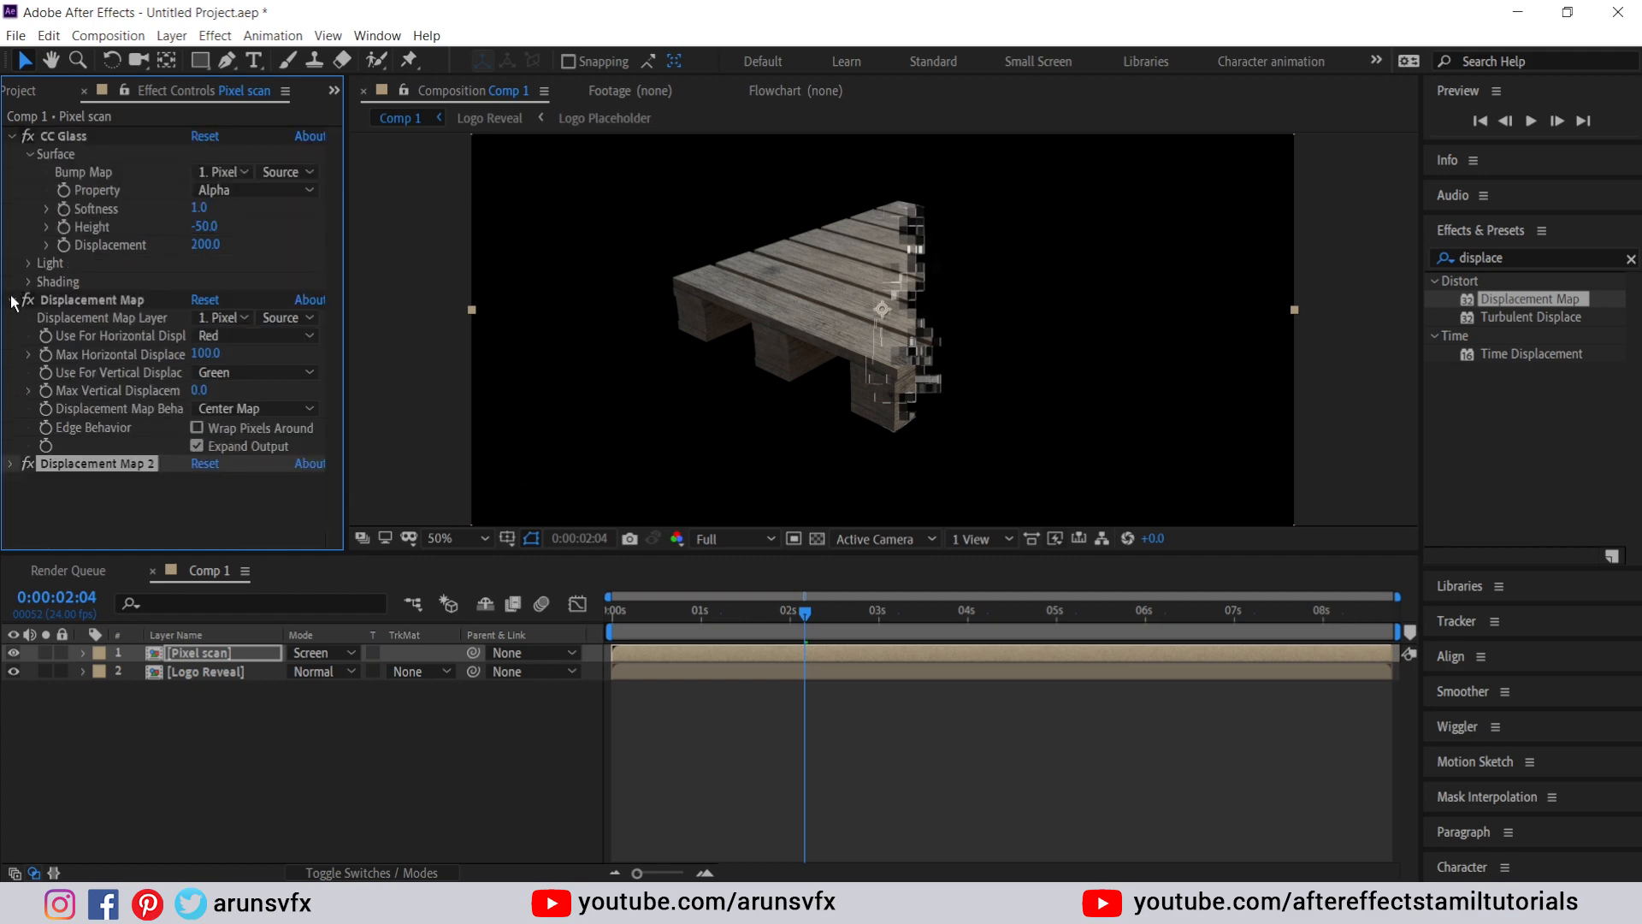
{"action": "left_click", "coordinate": [12, 300]}
{"action": "left_click", "coordinate": [12, 138]}
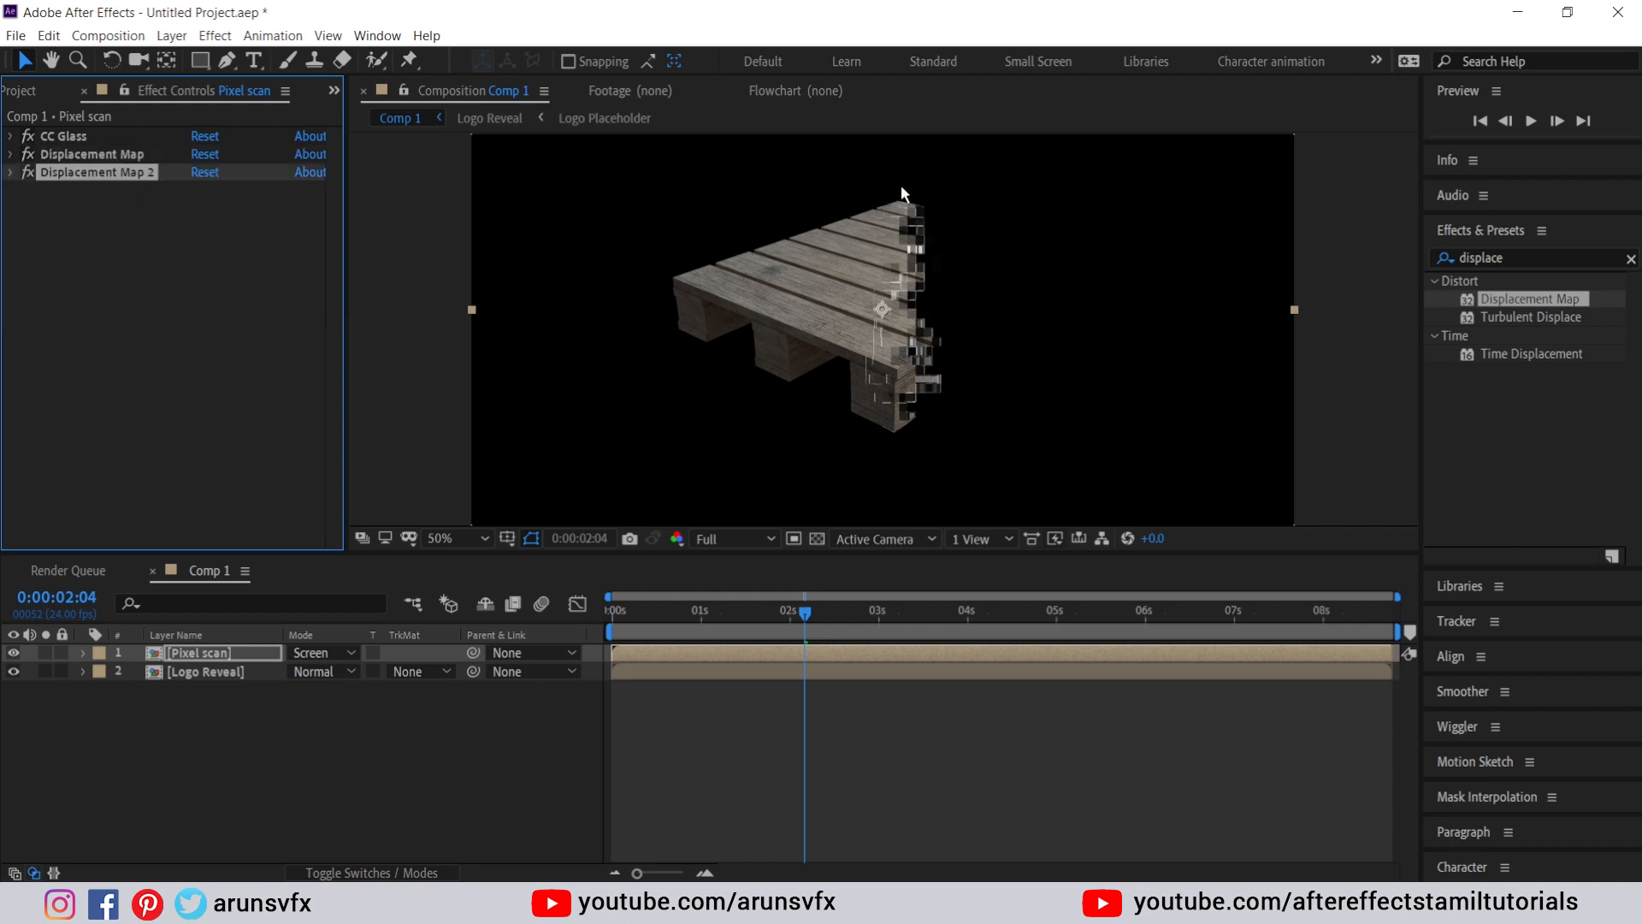
{"action": "double_click", "coordinate": [1524, 257]}
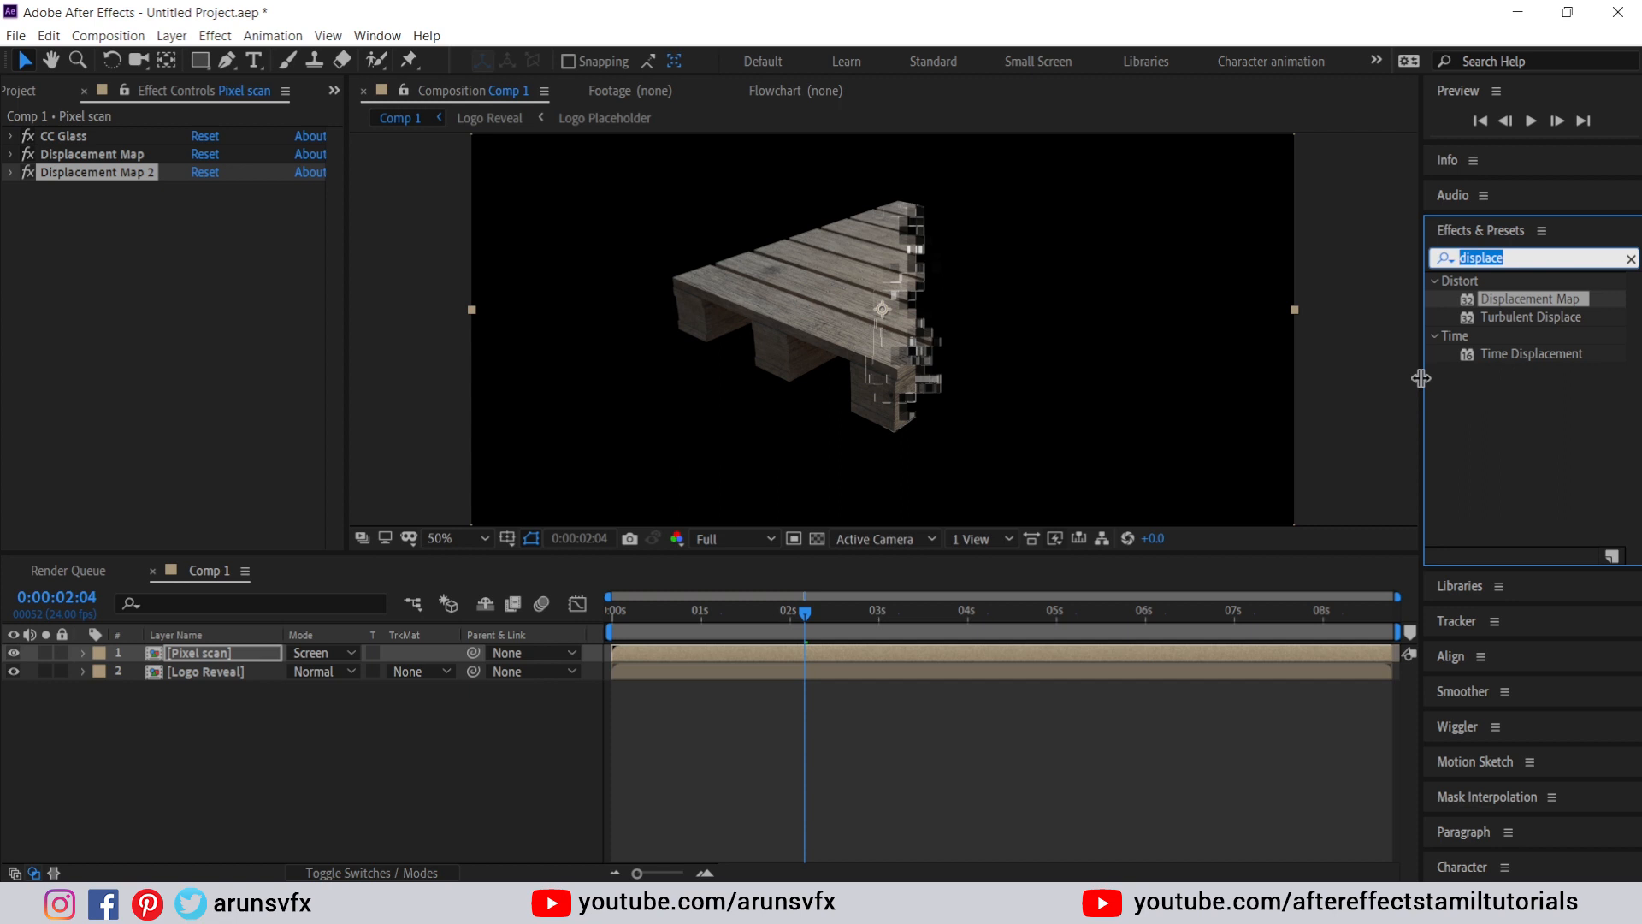
{"action": "type", "text": "color"}
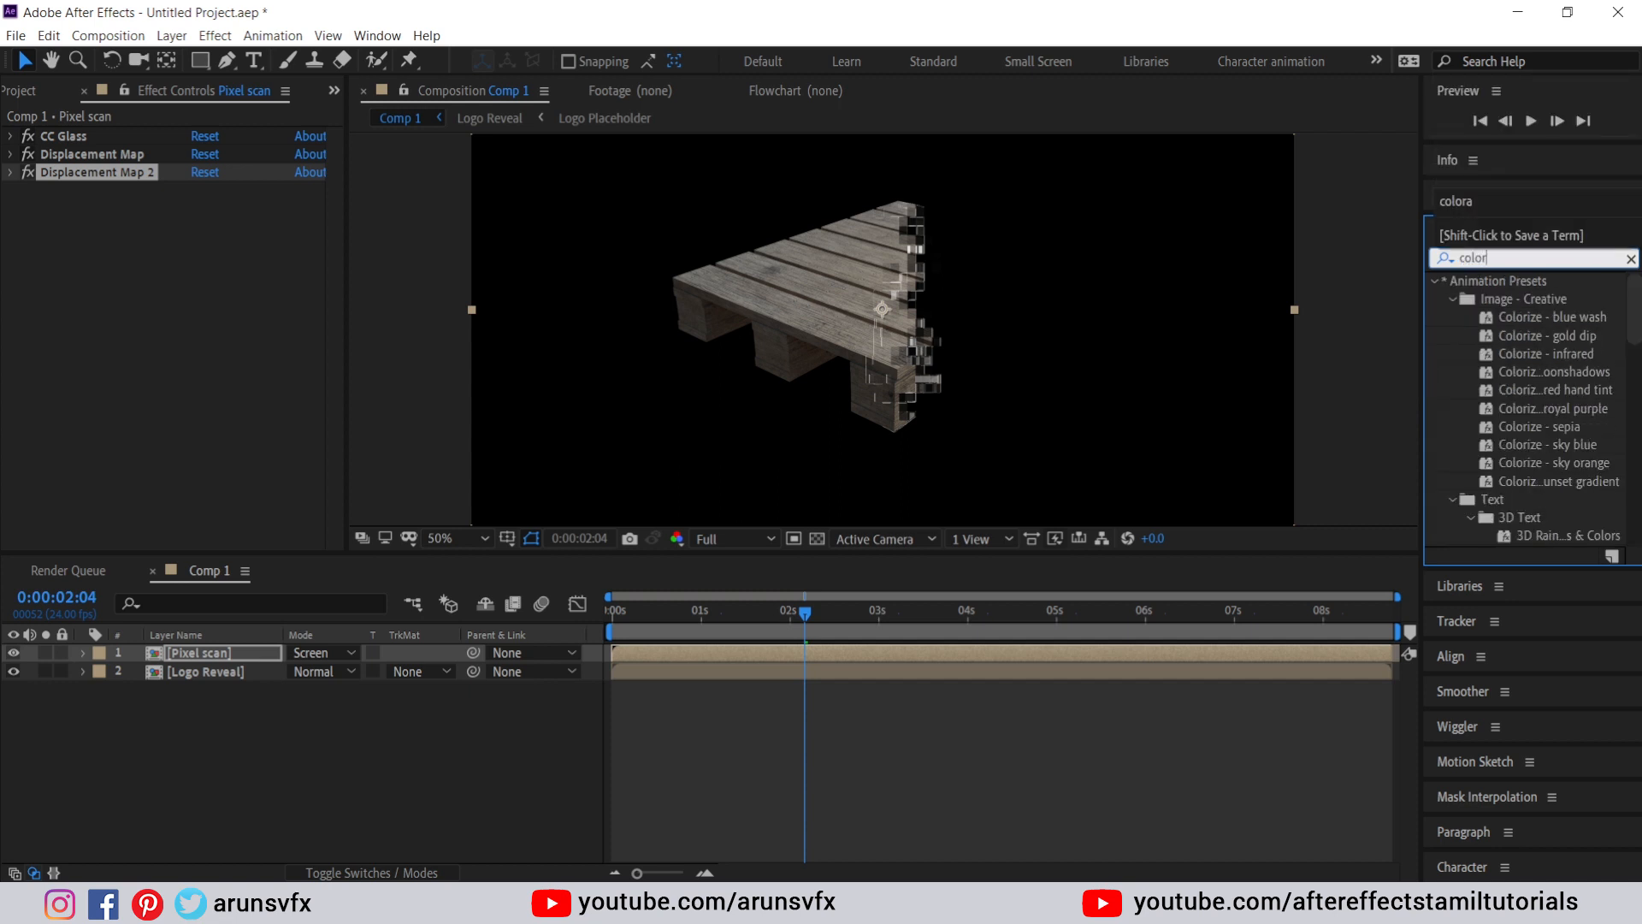
{"action": "type", "text": "a"}
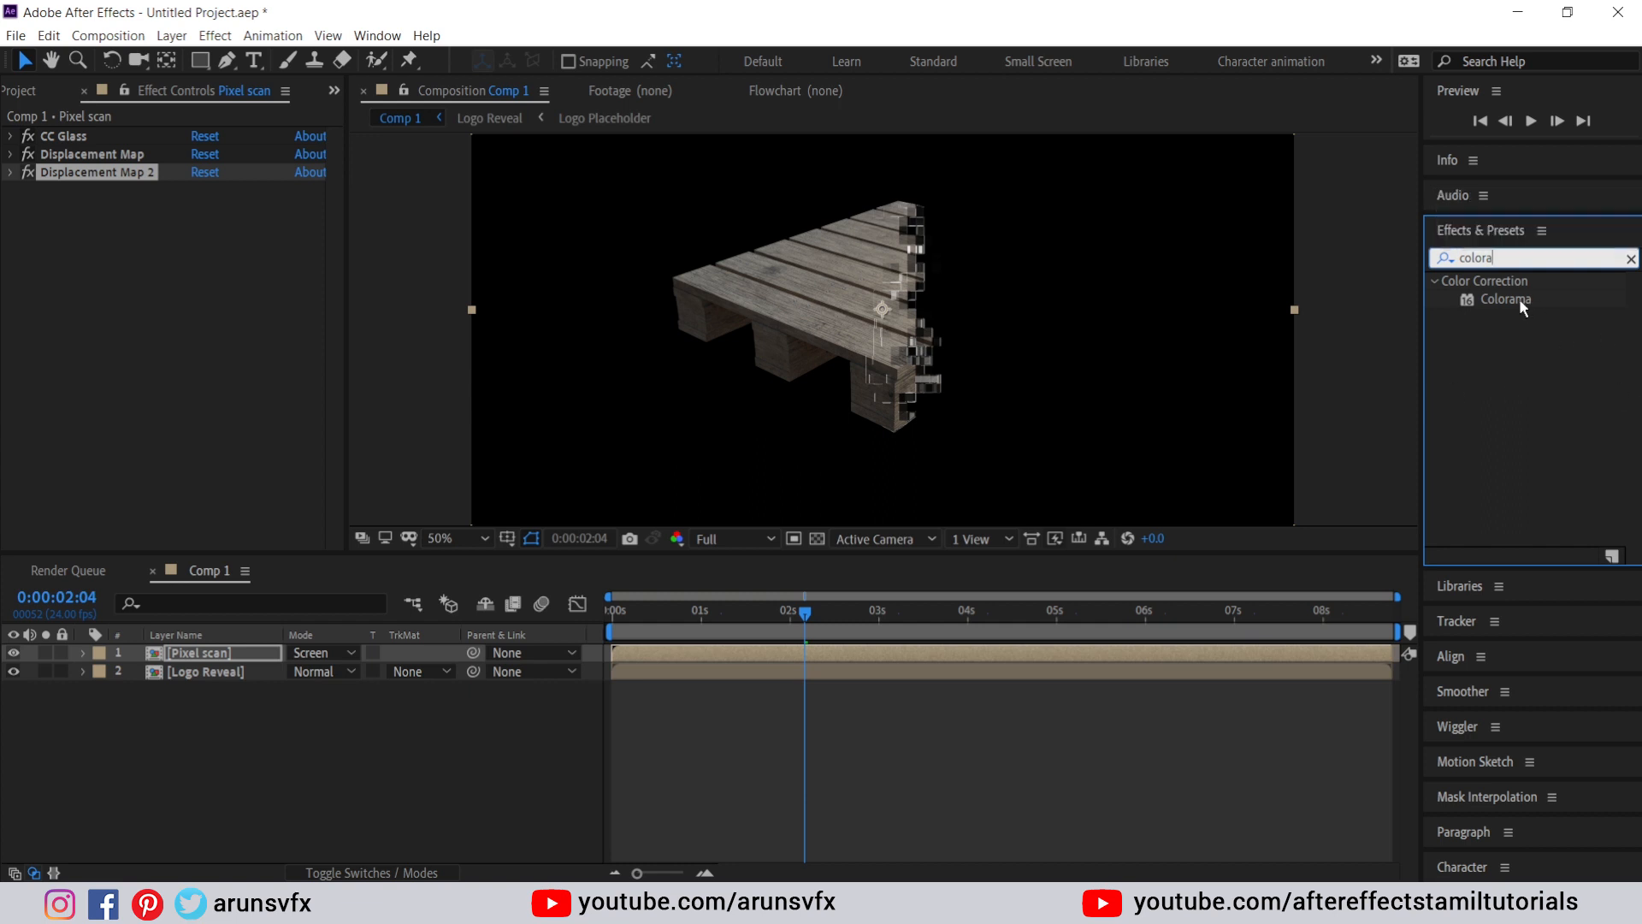
{"action": "left_click_drag", "start_coordinate": [1519, 300], "coordinate": [897, 386]}
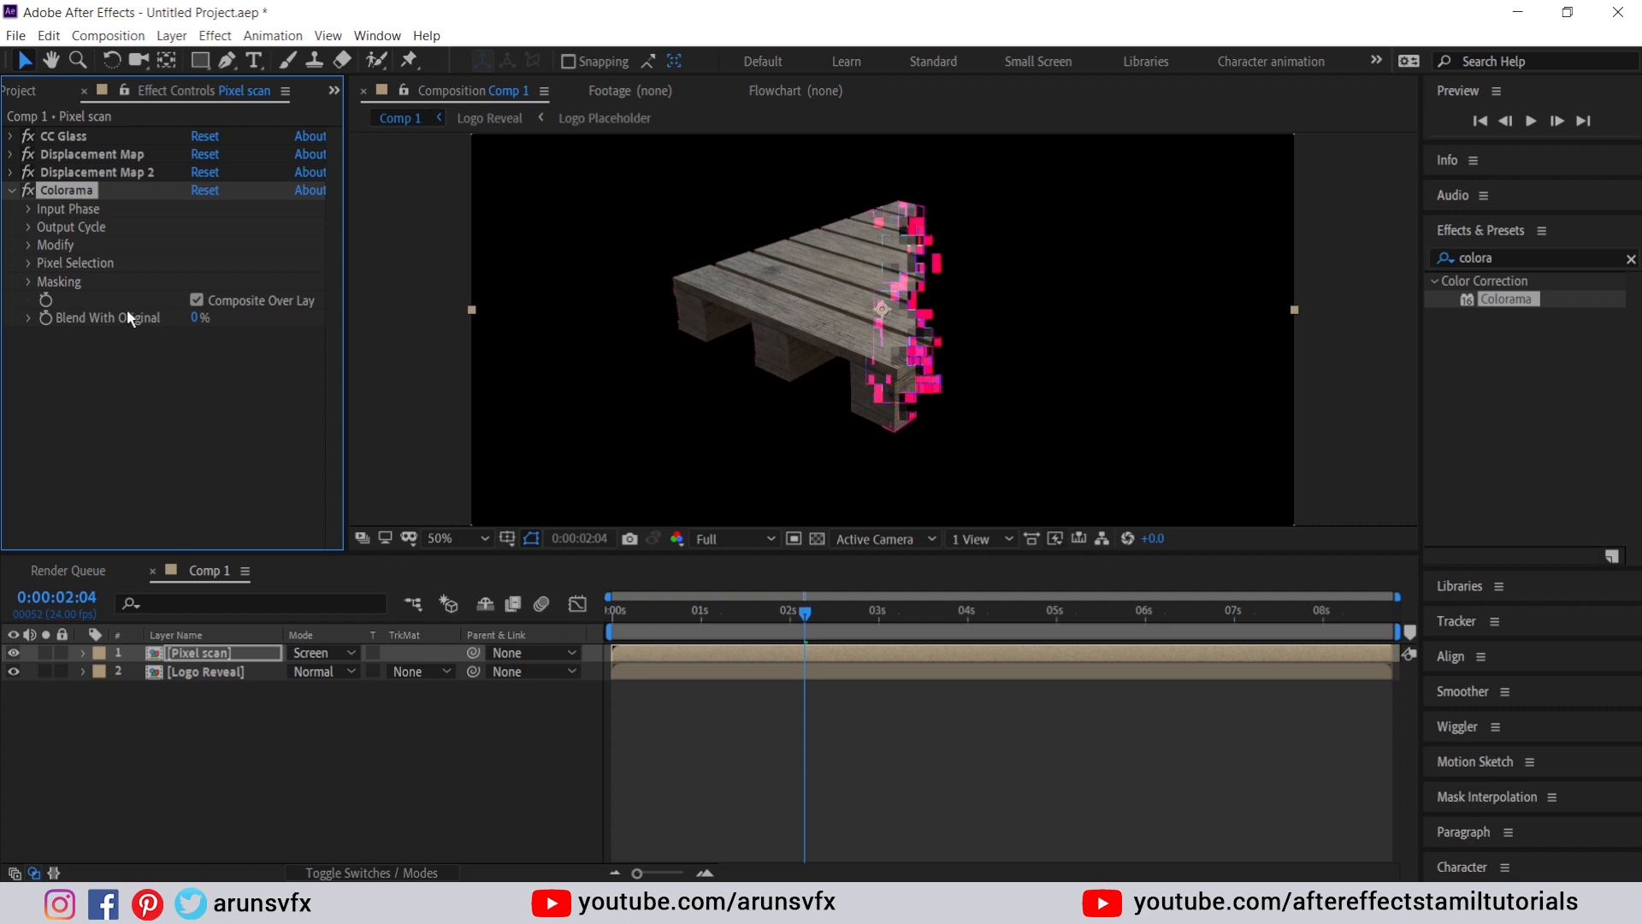
- In Colorama's input phase settings, add the phase from the Pixel scan layer and set the phase shift to 24°
{"action": "left_click", "coordinate": [30, 206]}
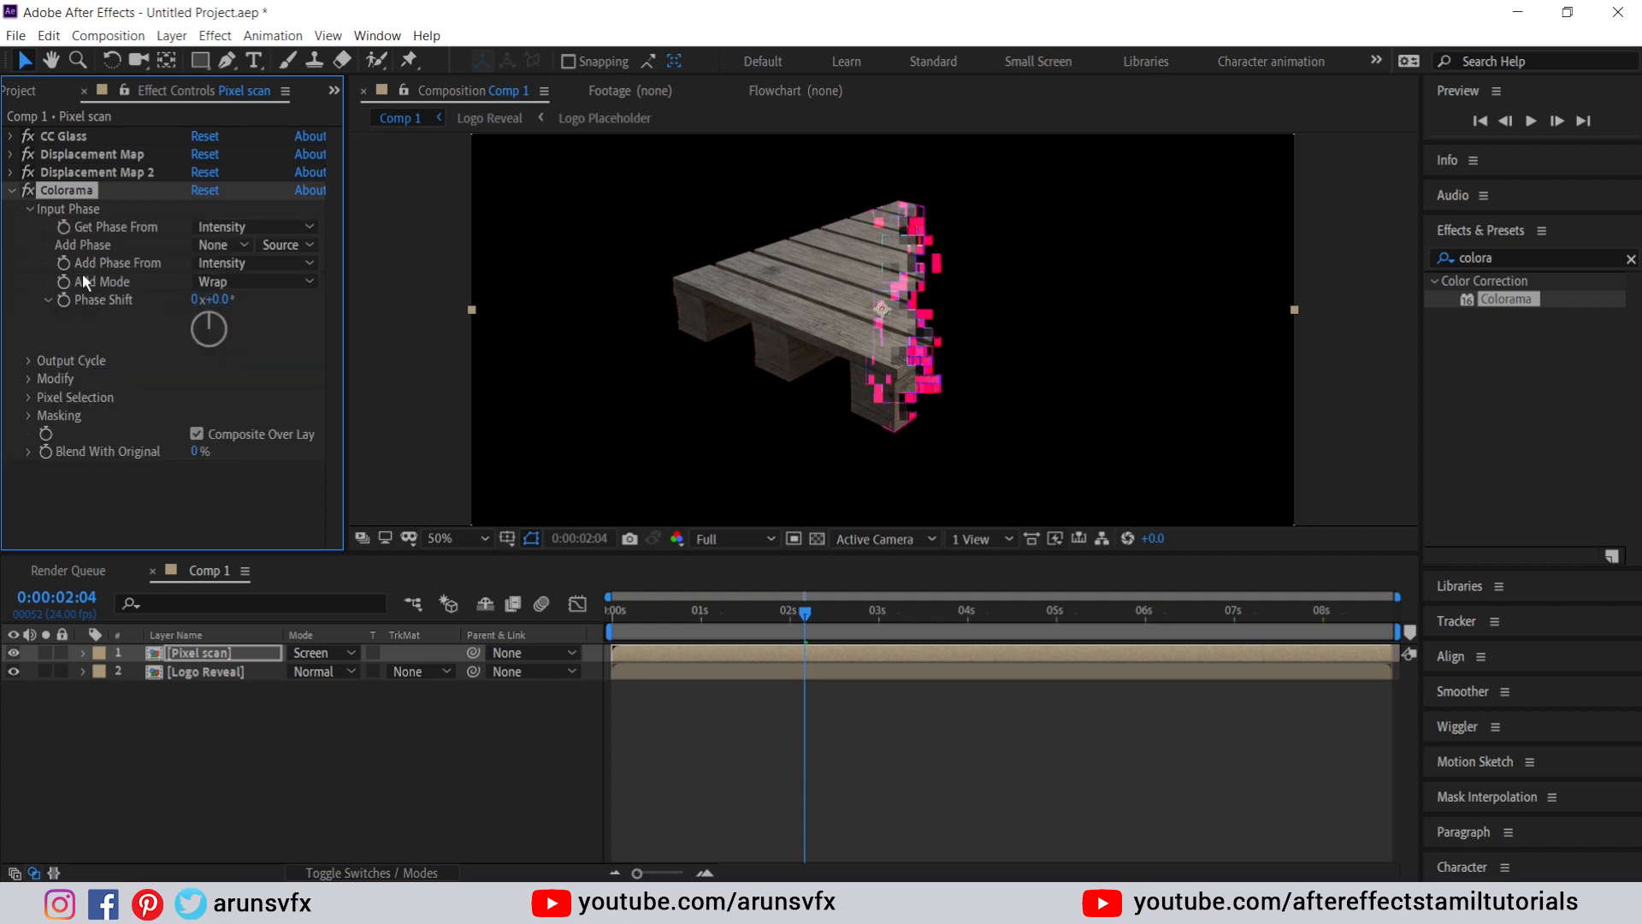
{"action": "left_click", "coordinate": [240, 246]}
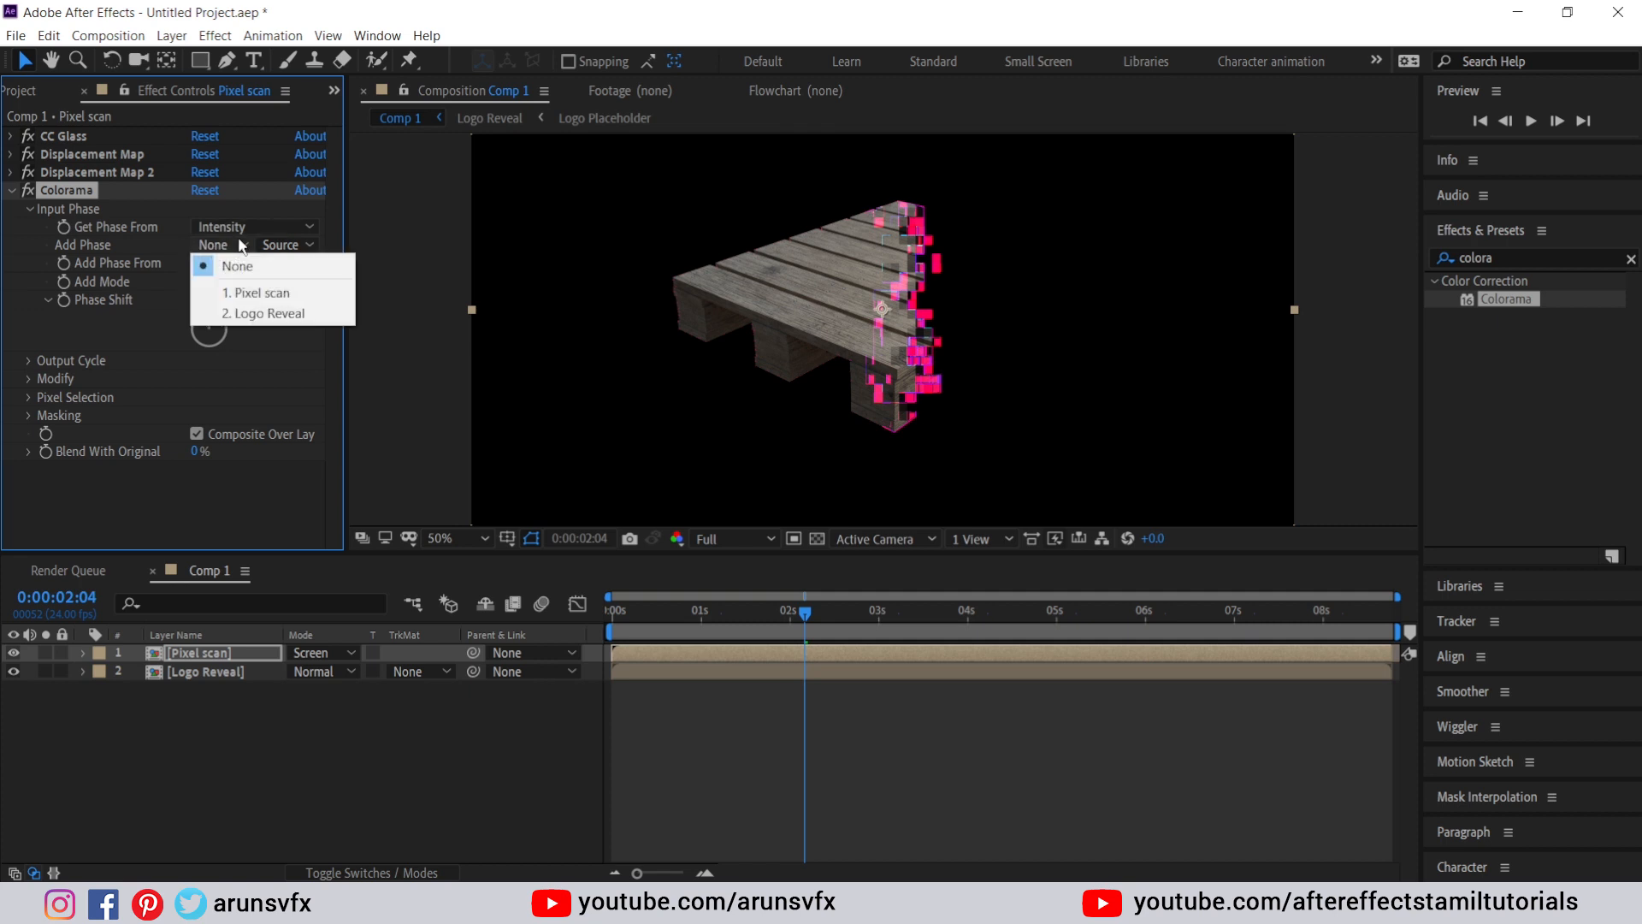
{"action": "left_click", "coordinate": [255, 296]}
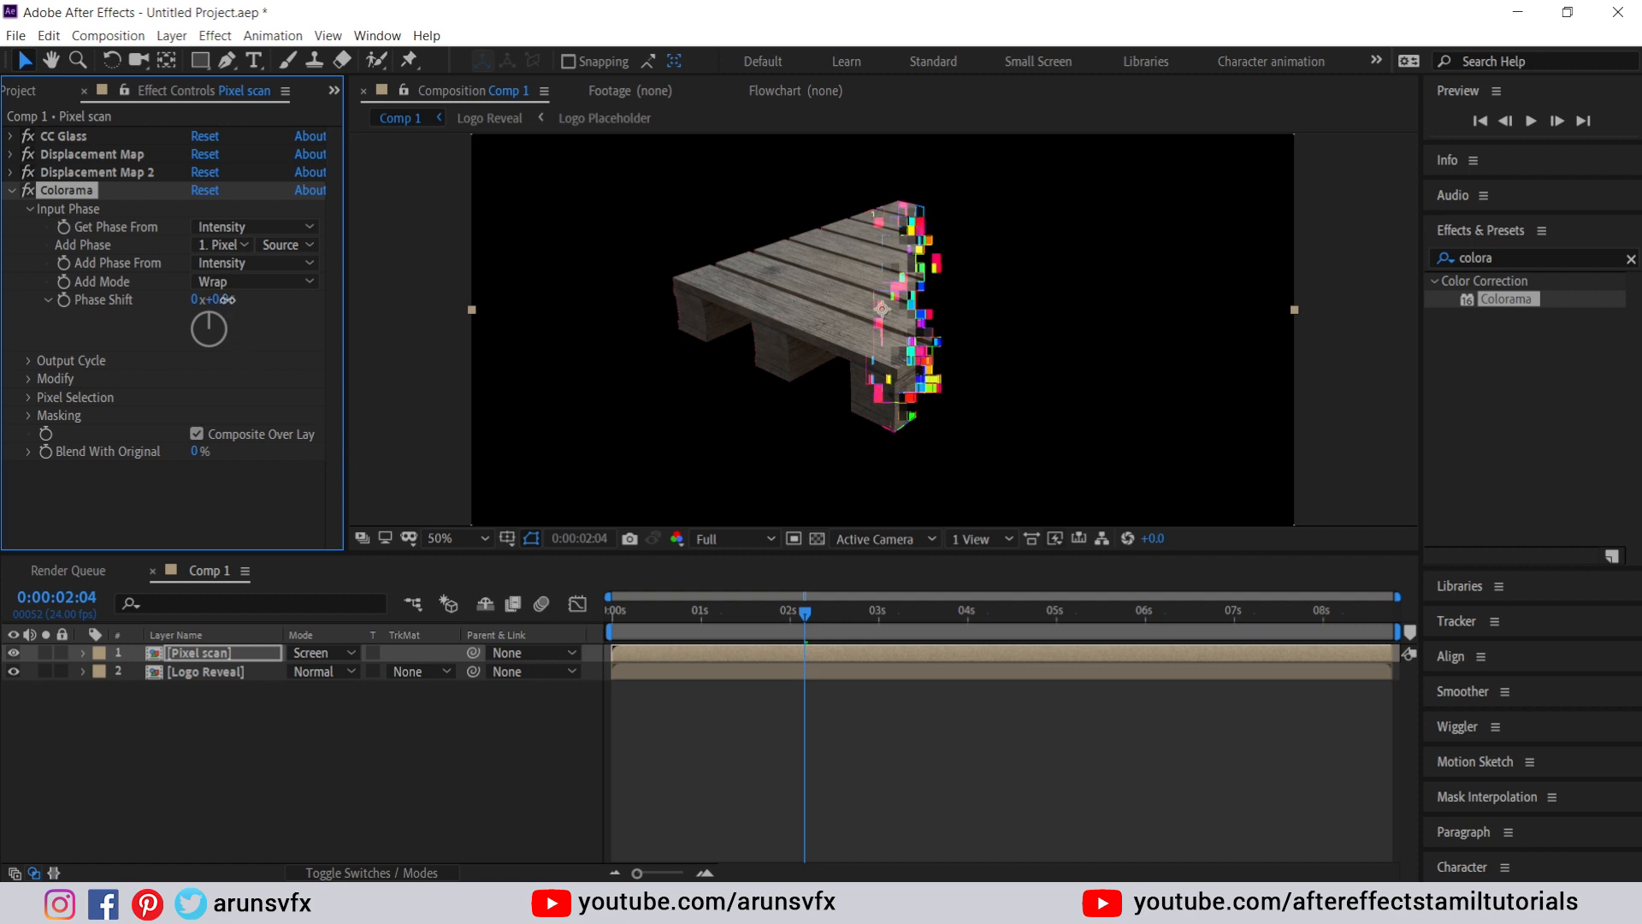
{"action": "mouse_move", "coordinate": [227, 298]}
{"action": "left_mouse_down"}
{"action": "mouse_move", "coordinate": [364, 294]}
{"action": "mouse_move", "coordinate": [240, 293]}
{"action": "left_mouse_up"}
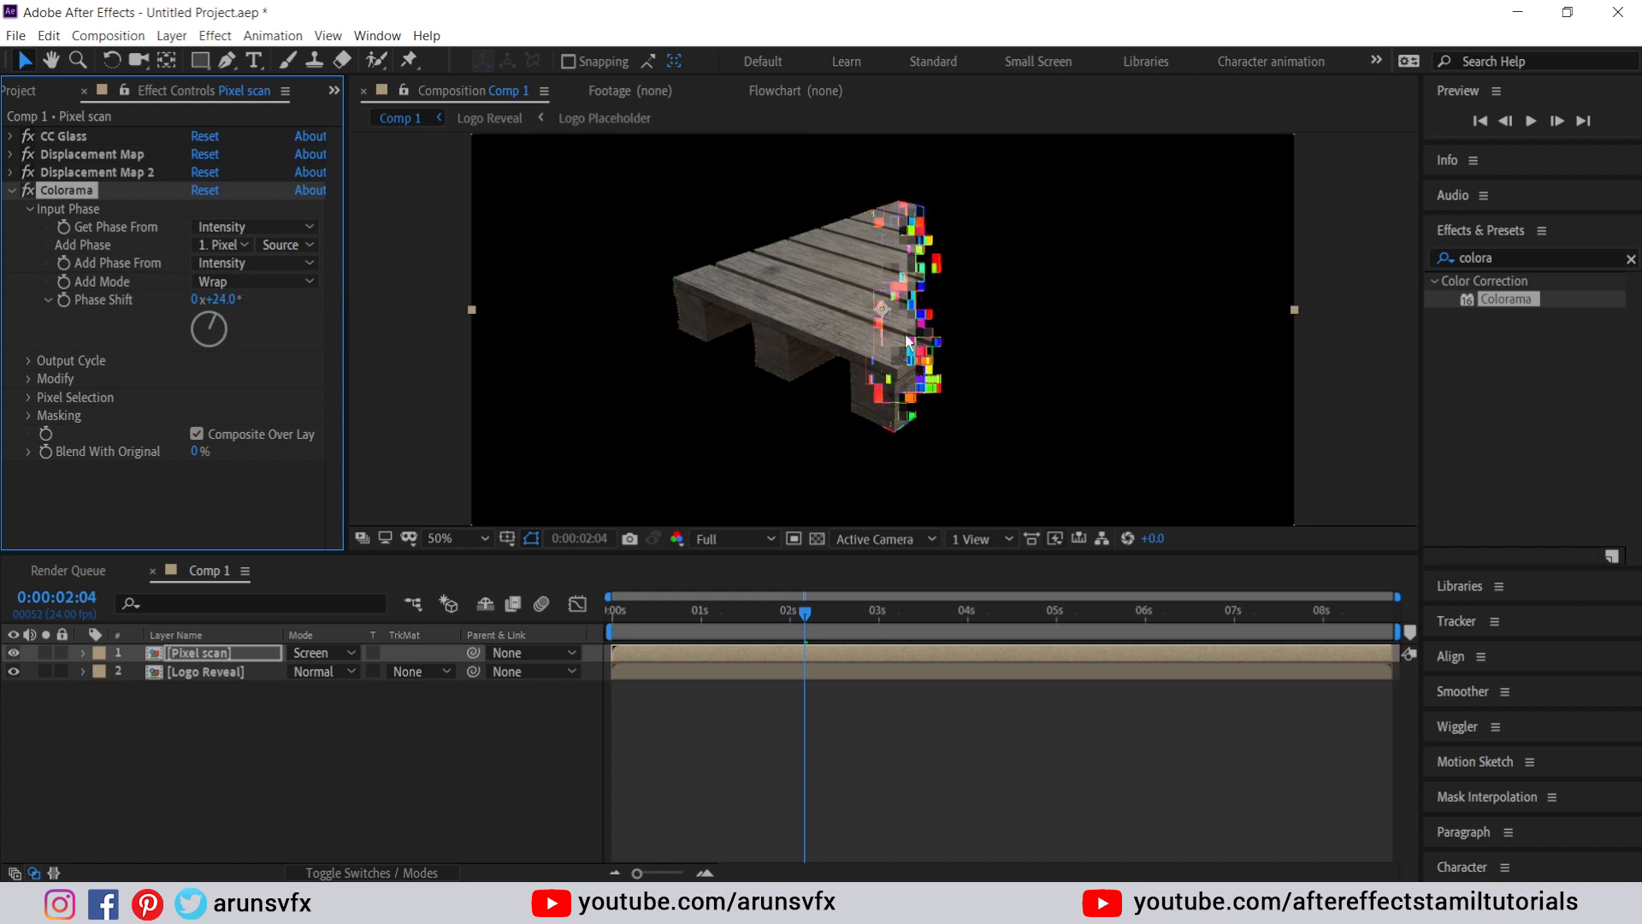
- Try the Ramp Red, Ramp Blue and Copper preset palettes for Colorama's output cycle and settle on RGB
{"action": "left_click", "coordinate": [28, 362]}
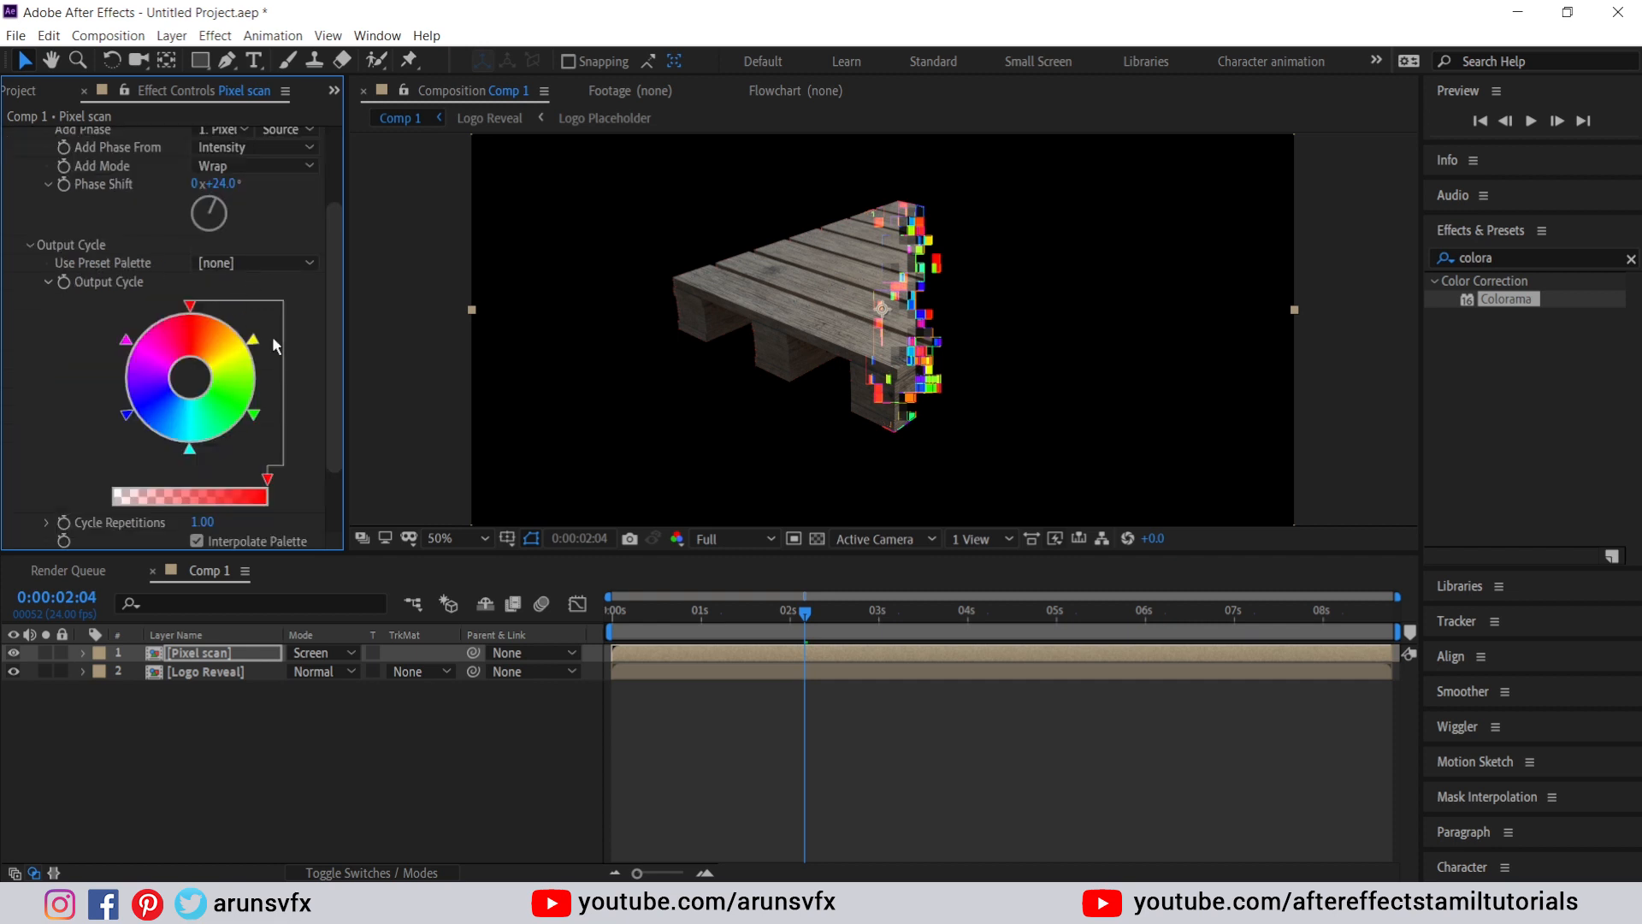
{"action": "left_click", "coordinate": [245, 267]}
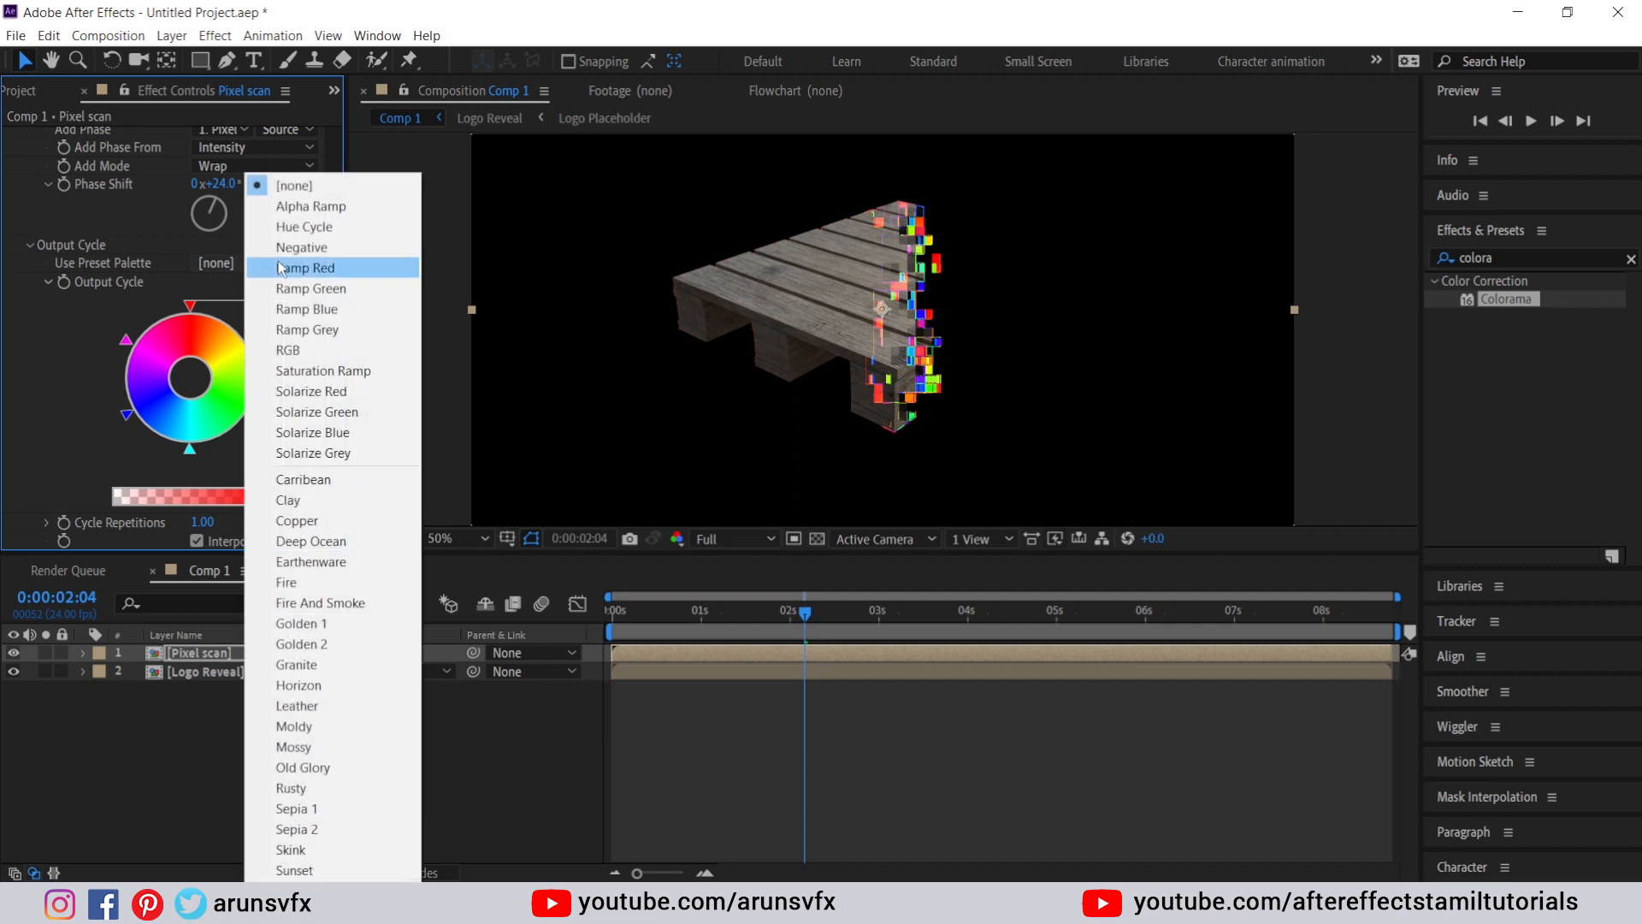
{"action": "left_click", "coordinate": [306, 268]}
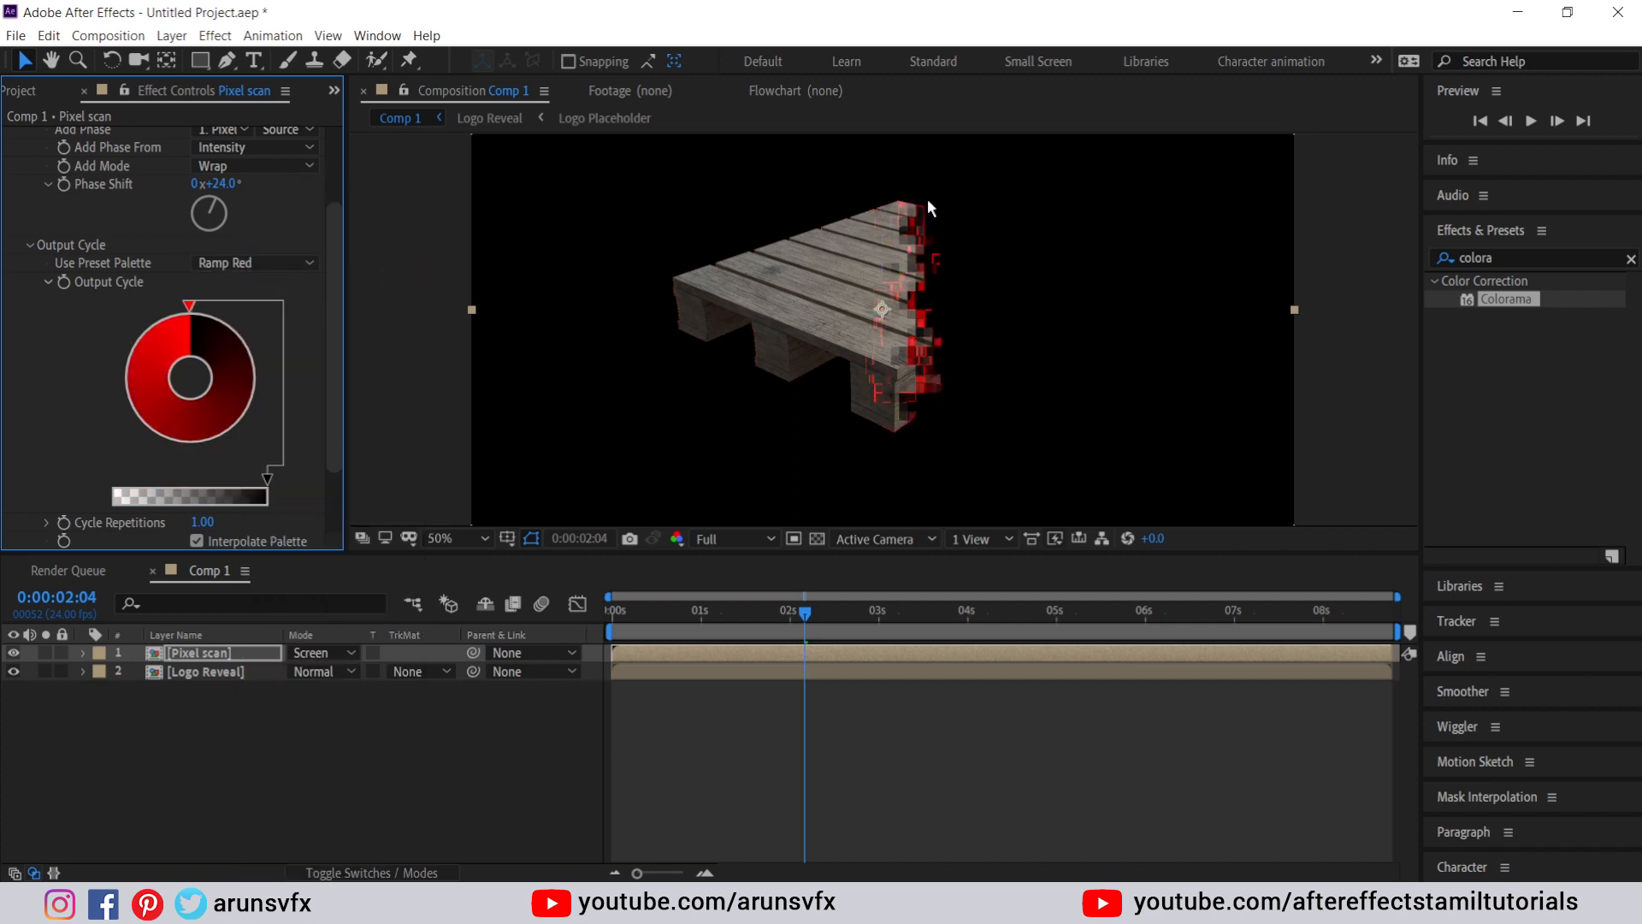
{"action": "left_click", "coordinate": [269, 264]}
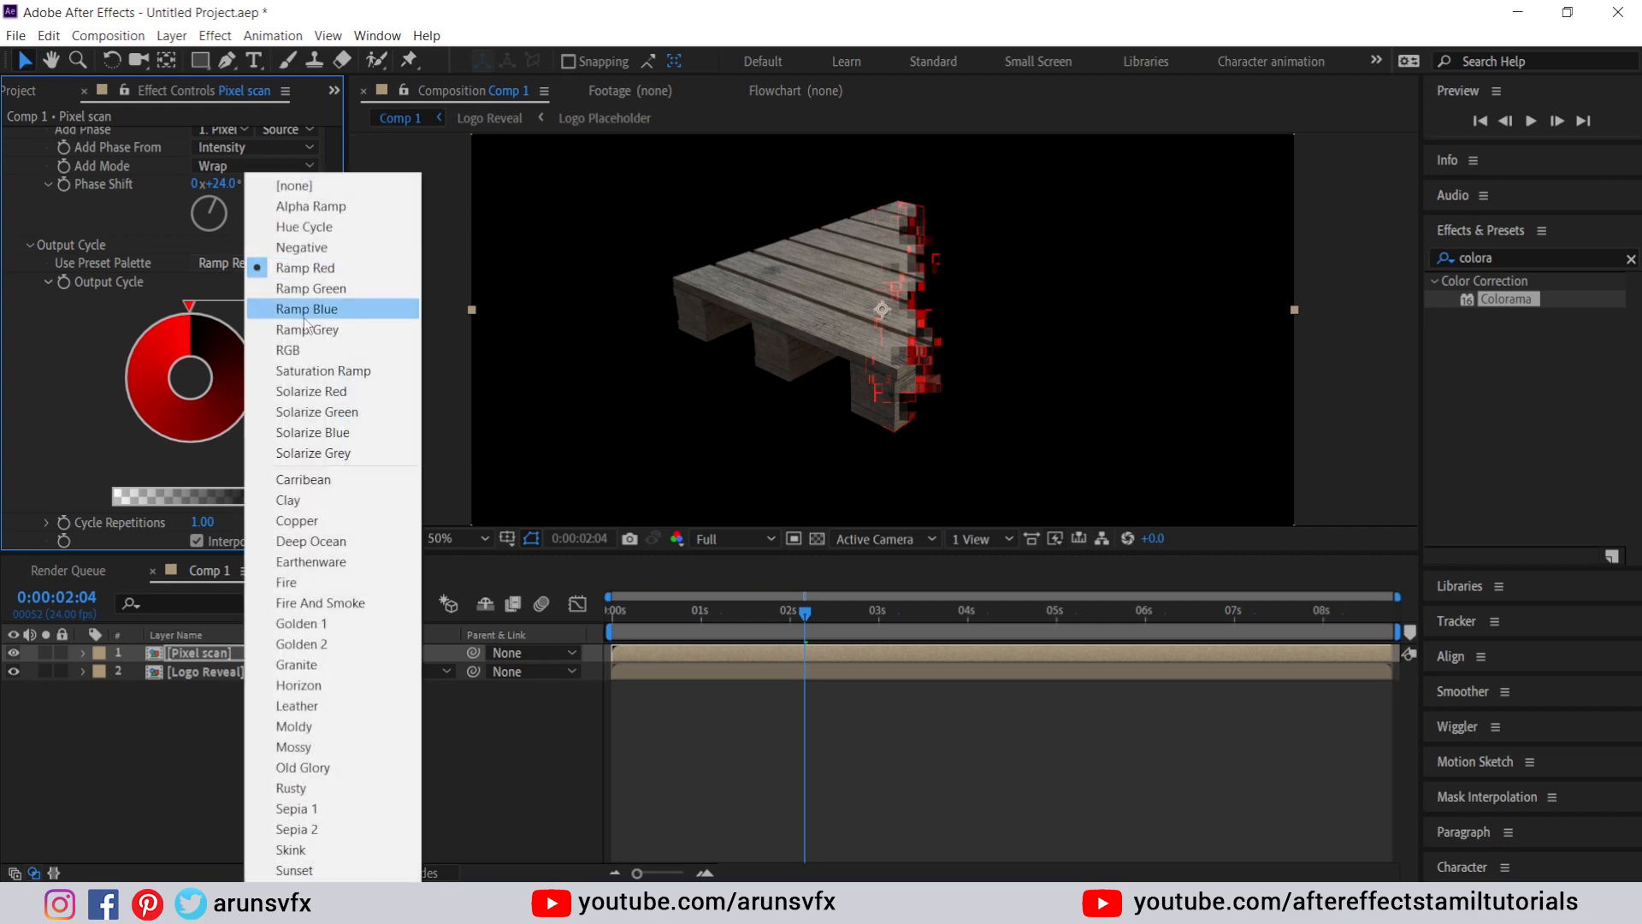
{"action": "left_click", "coordinate": [319, 313]}
{"action": "left_click", "coordinate": [294, 265]}
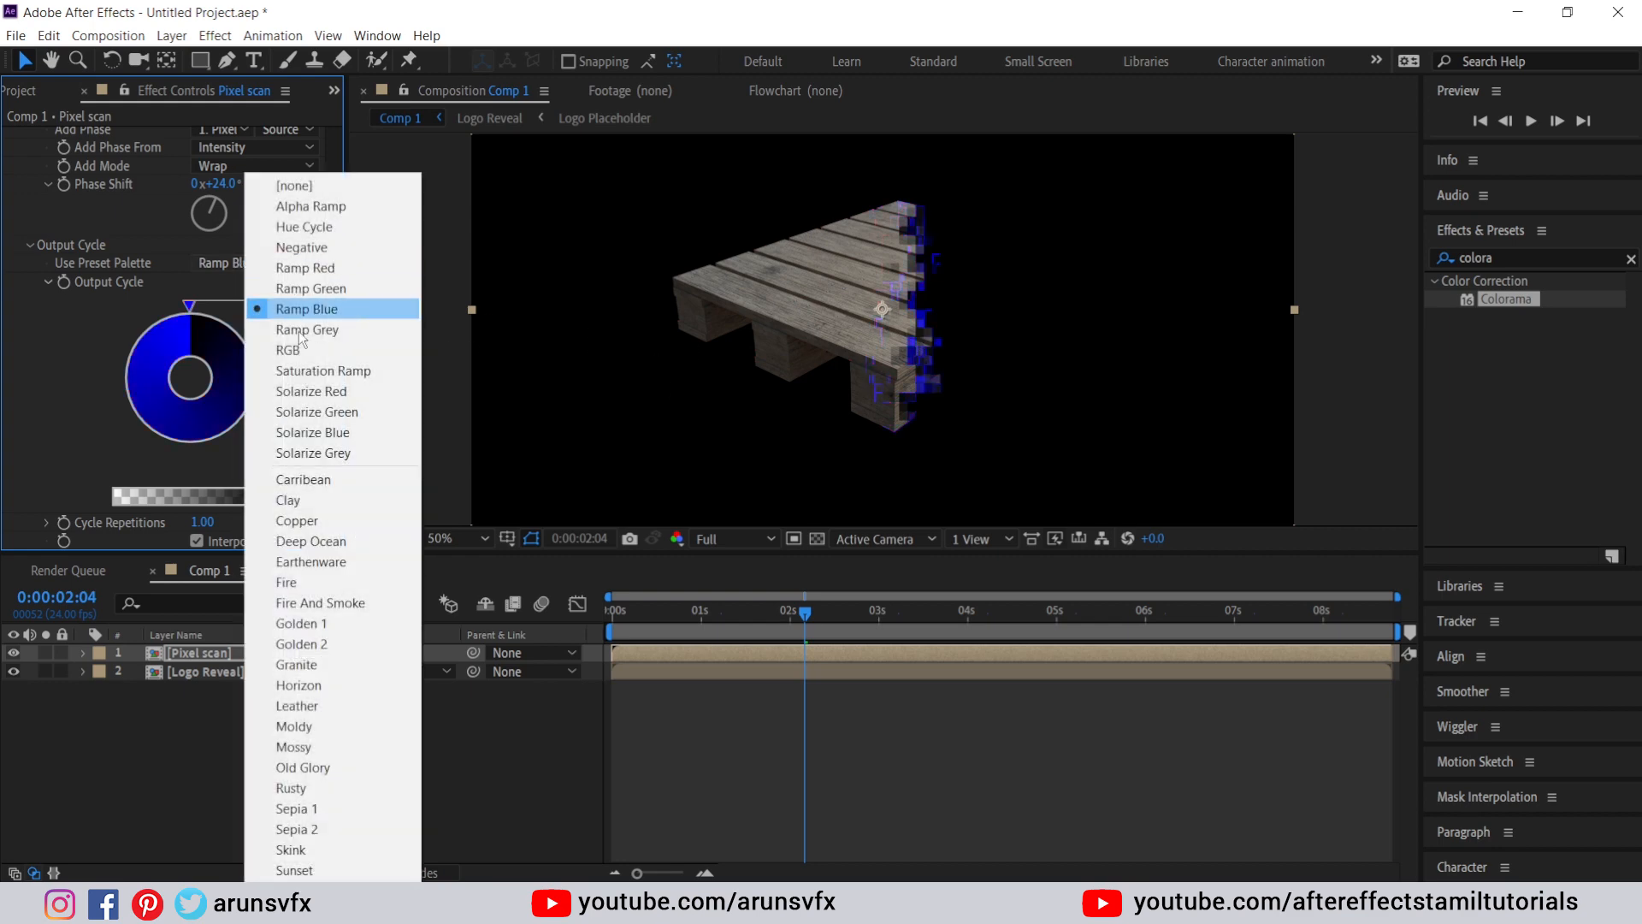
{"action": "left_click", "coordinate": [305, 520]}
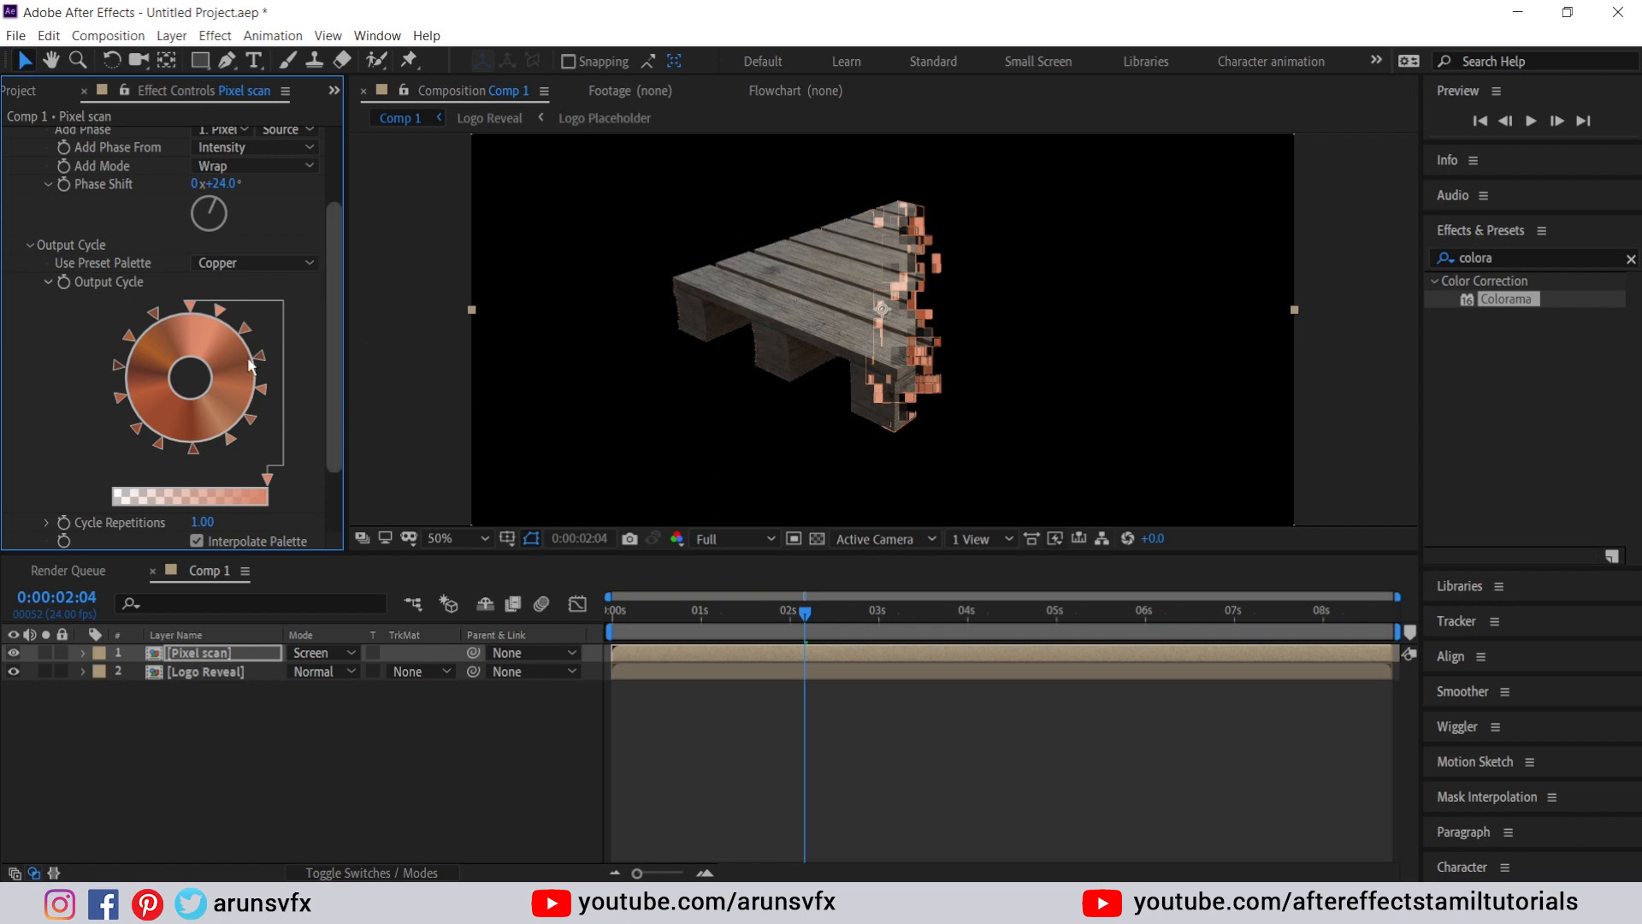
{"action": "left_click", "coordinate": [264, 263]}
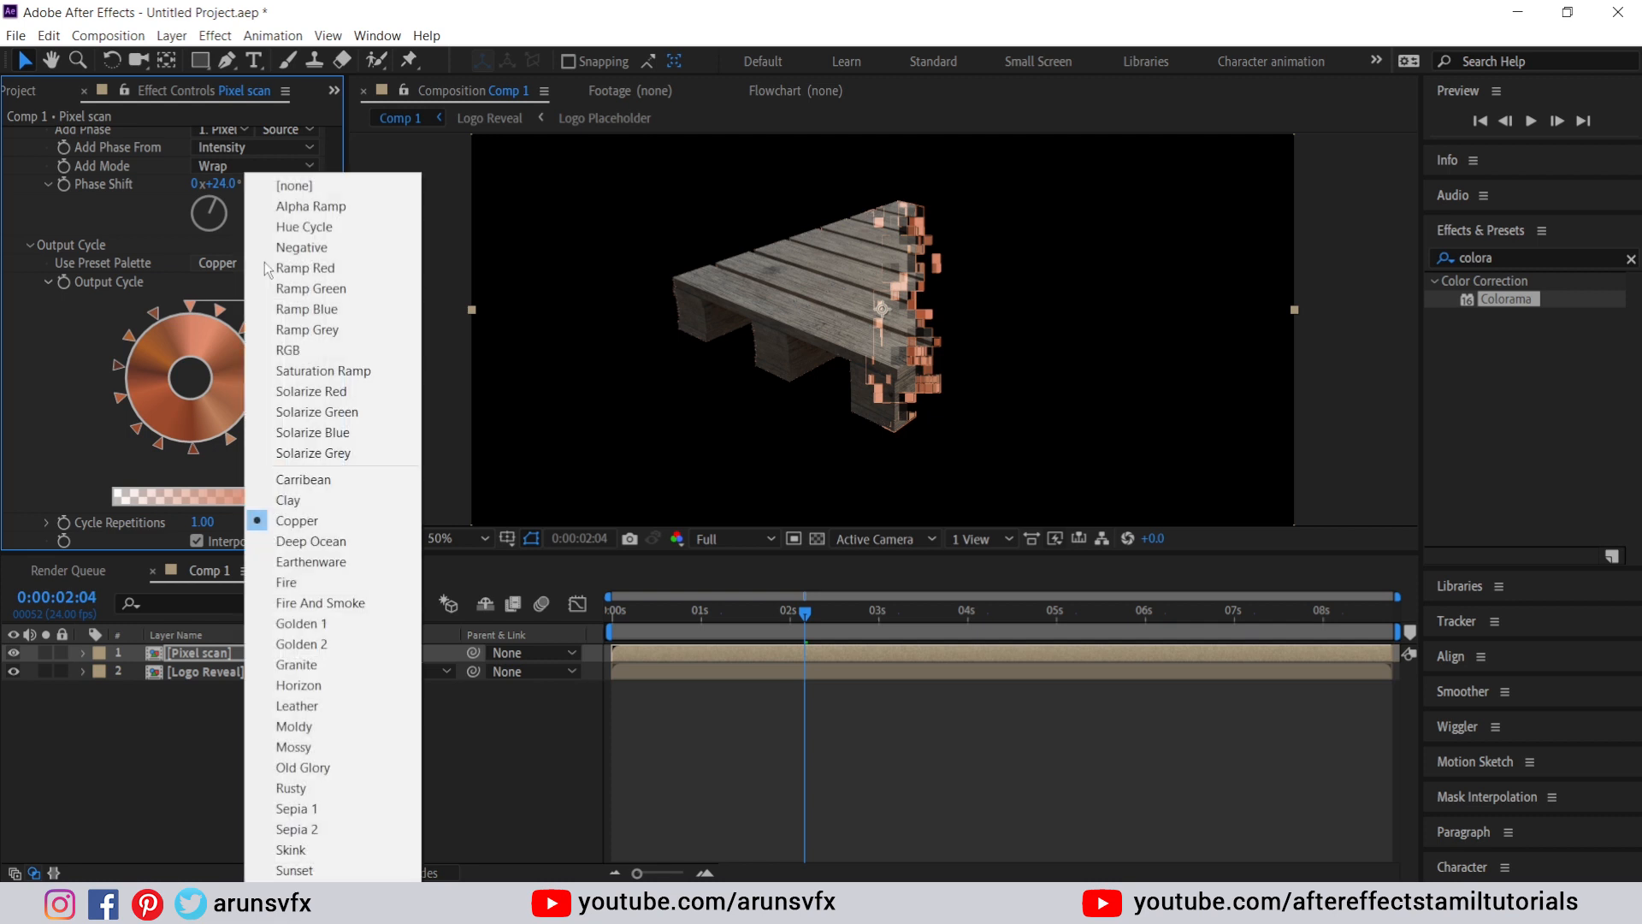
{"action": "left_click", "coordinate": [308, 350]}
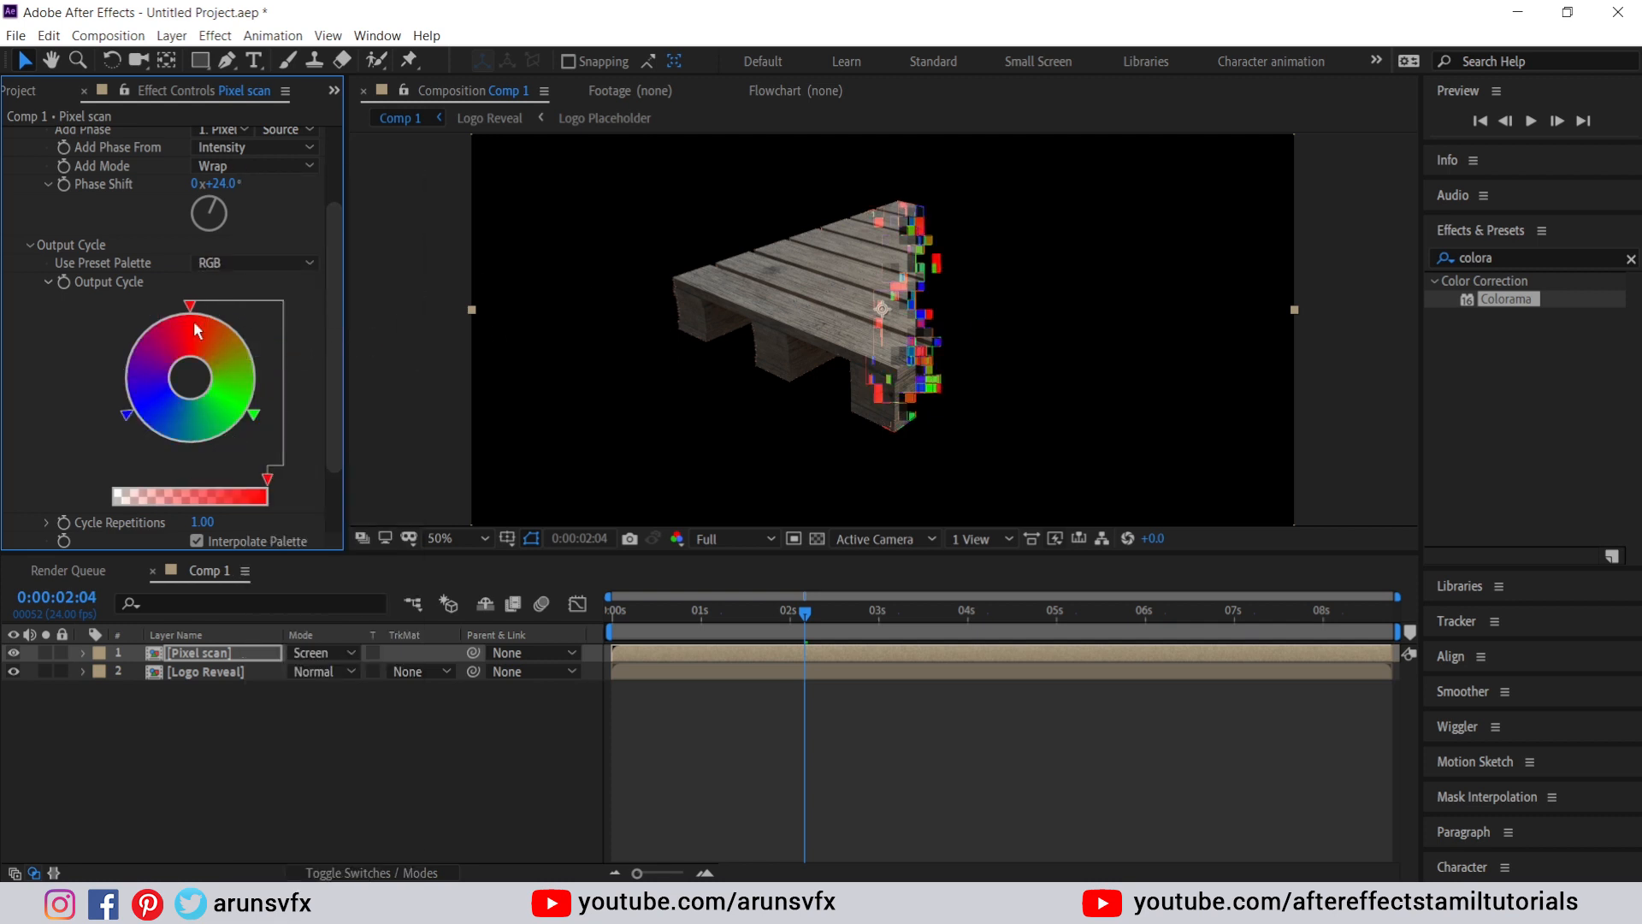
- In Colorama's Modify settings, compare the look with Modify Alpha on and off, and leave it off
{"action": "scroll", "coordinate": [85, 328], "scroll_direction": "up", "scroll_amount": 1}
{"action": "scroll", "coordinate": [84, 328], "scroll_direction": "down", "scroll_amount": 3}
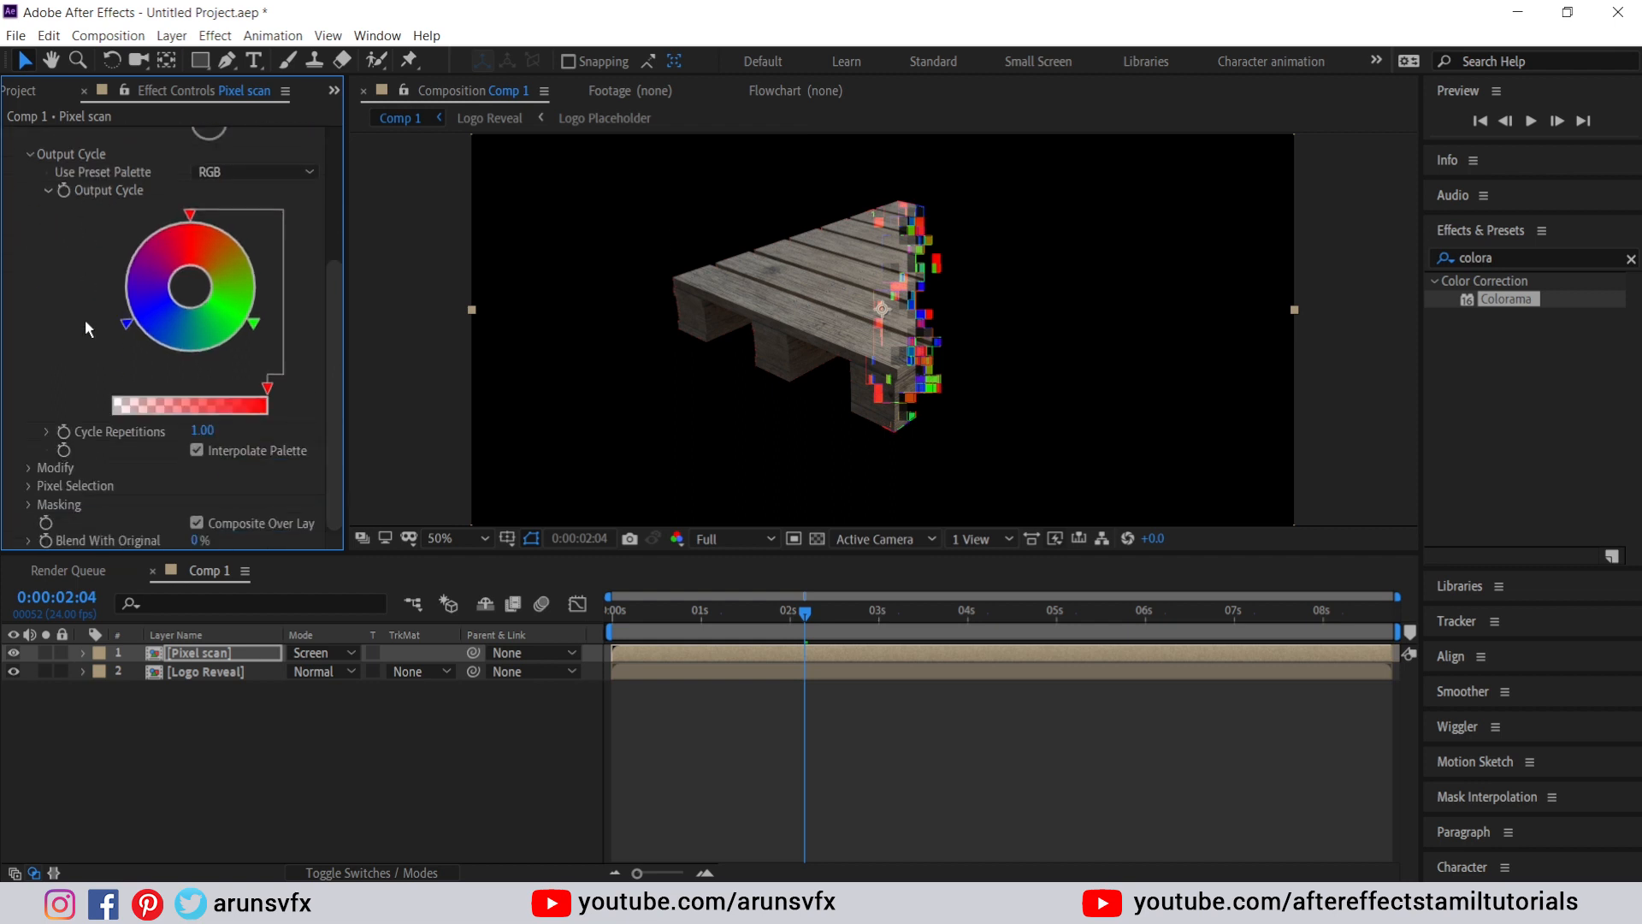
{"action": "left_click", "coordinate": [29, 467]}
{"action": "scroll", "coordinate": [48, 345], "scroll_direction": "down", "scroll_amount": 1}
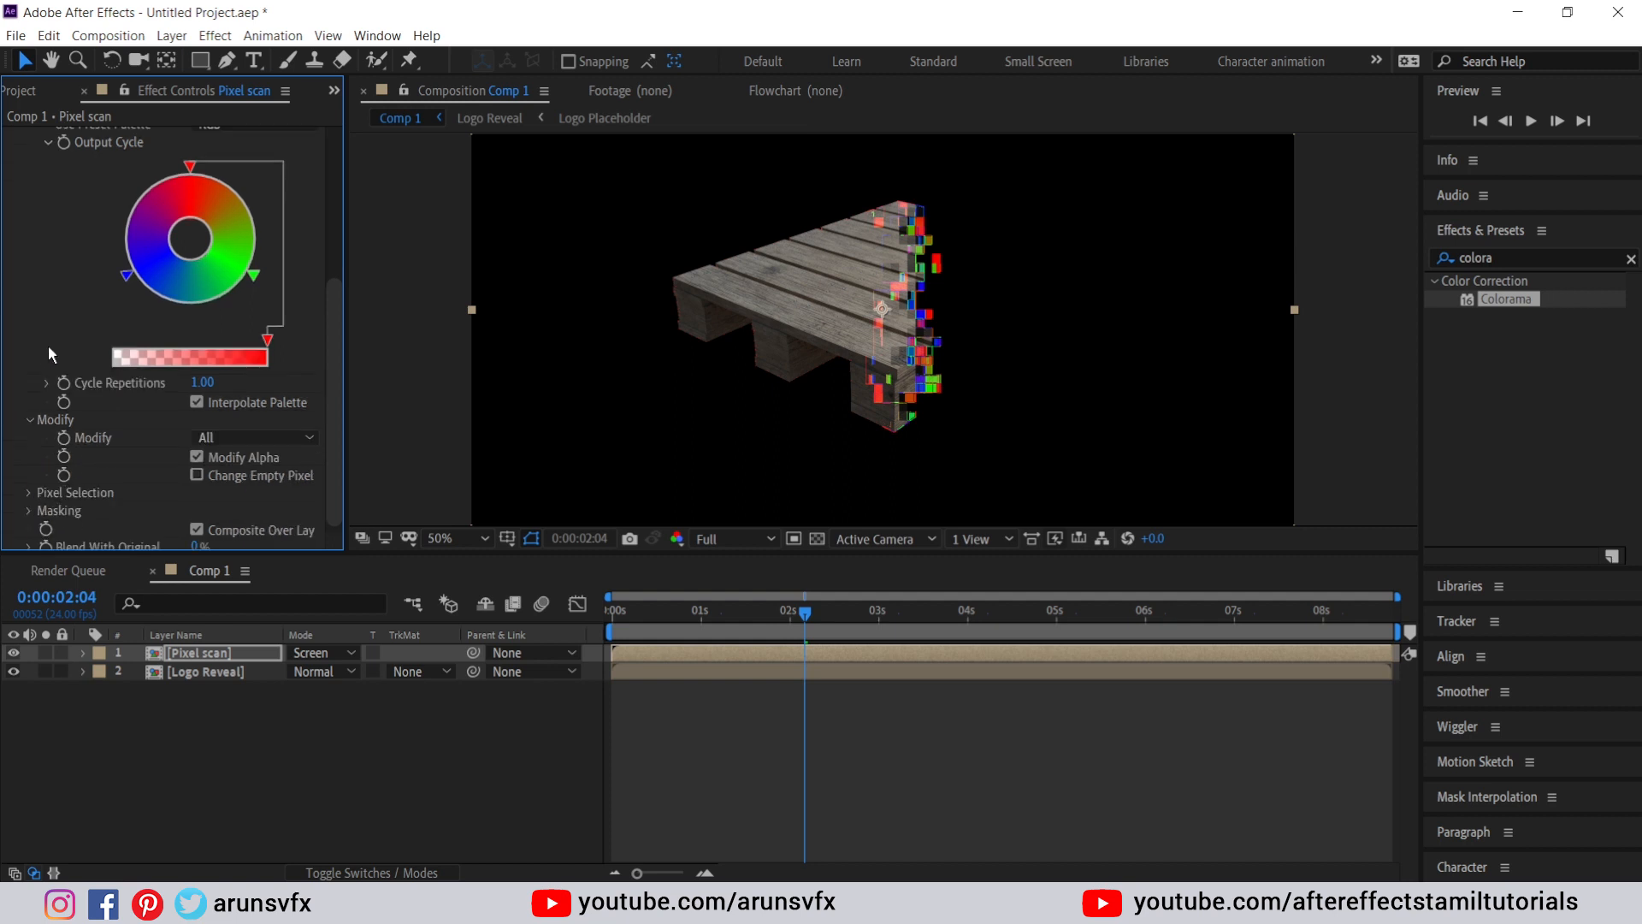
{"action": "left_click", "coordinate": [196, 458]}
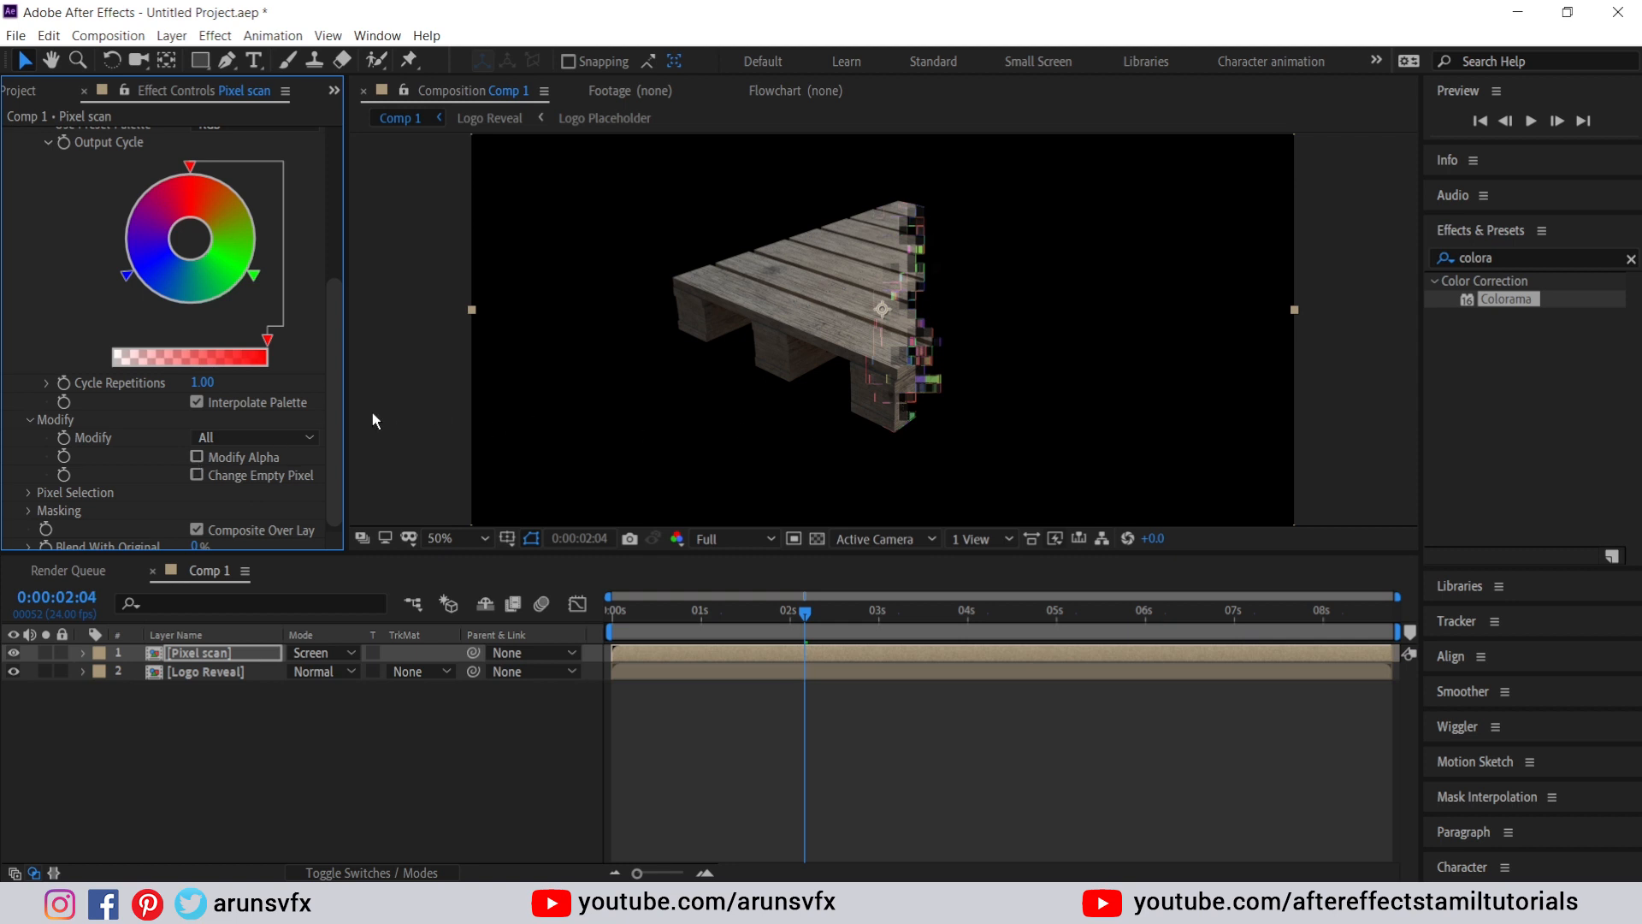
{"action": "left_click", "coordinate": [196, 457]}
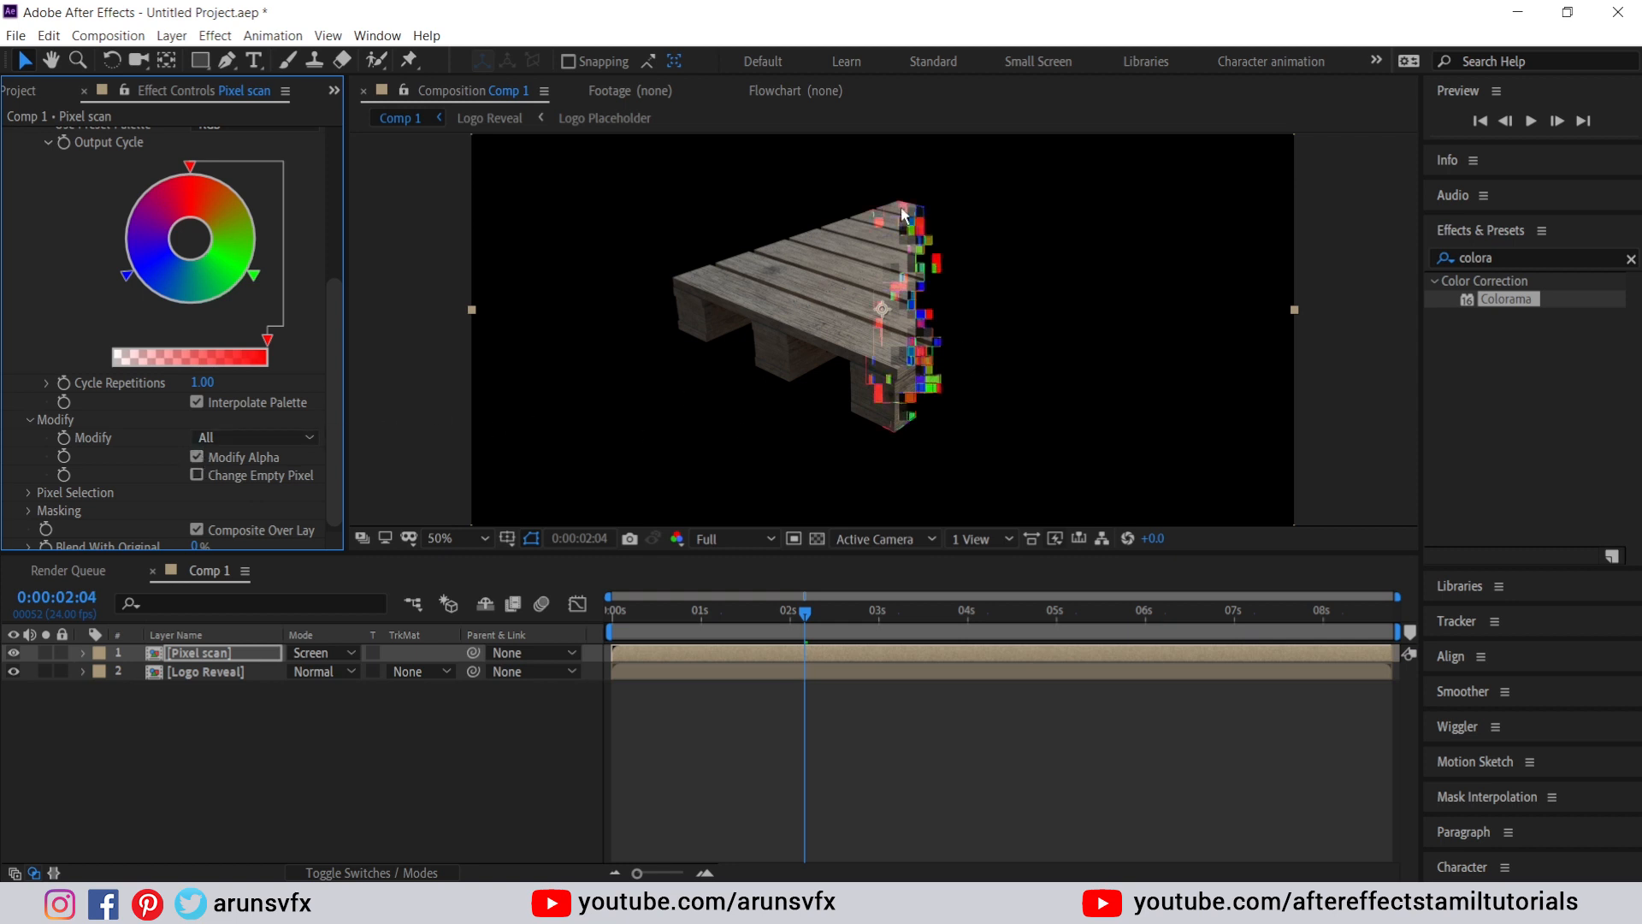
{"action": "left_click", "coordinate": [197, 458]}
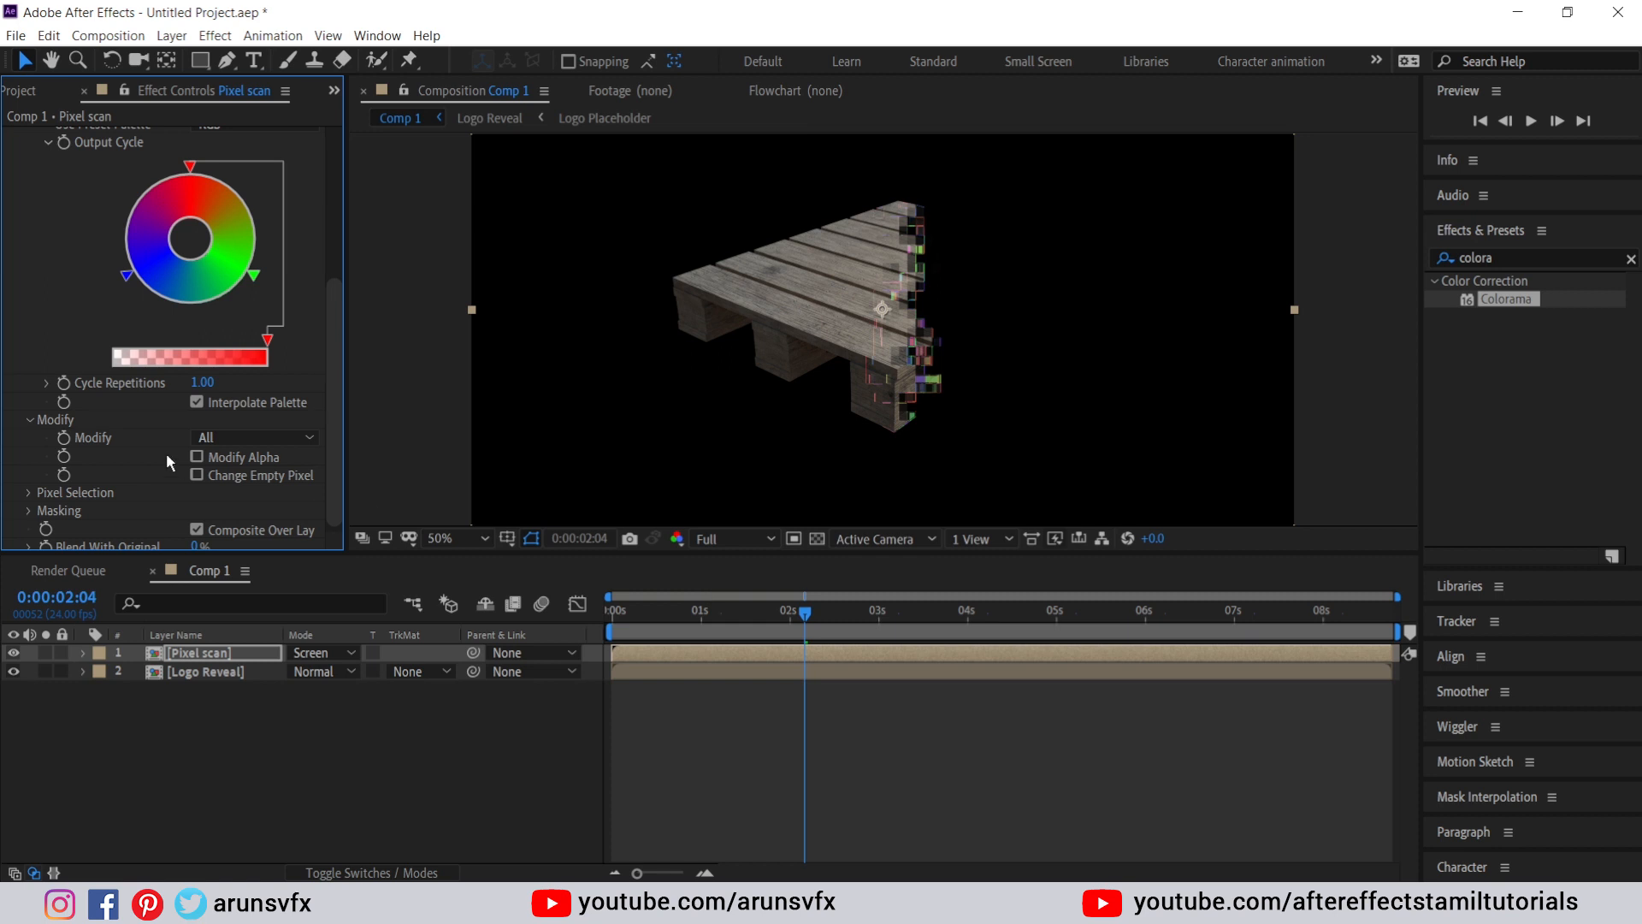
{"action": "scroll", "coordinate": [159, 334], "scroll_direction": "up", "scroll_amount": 3}
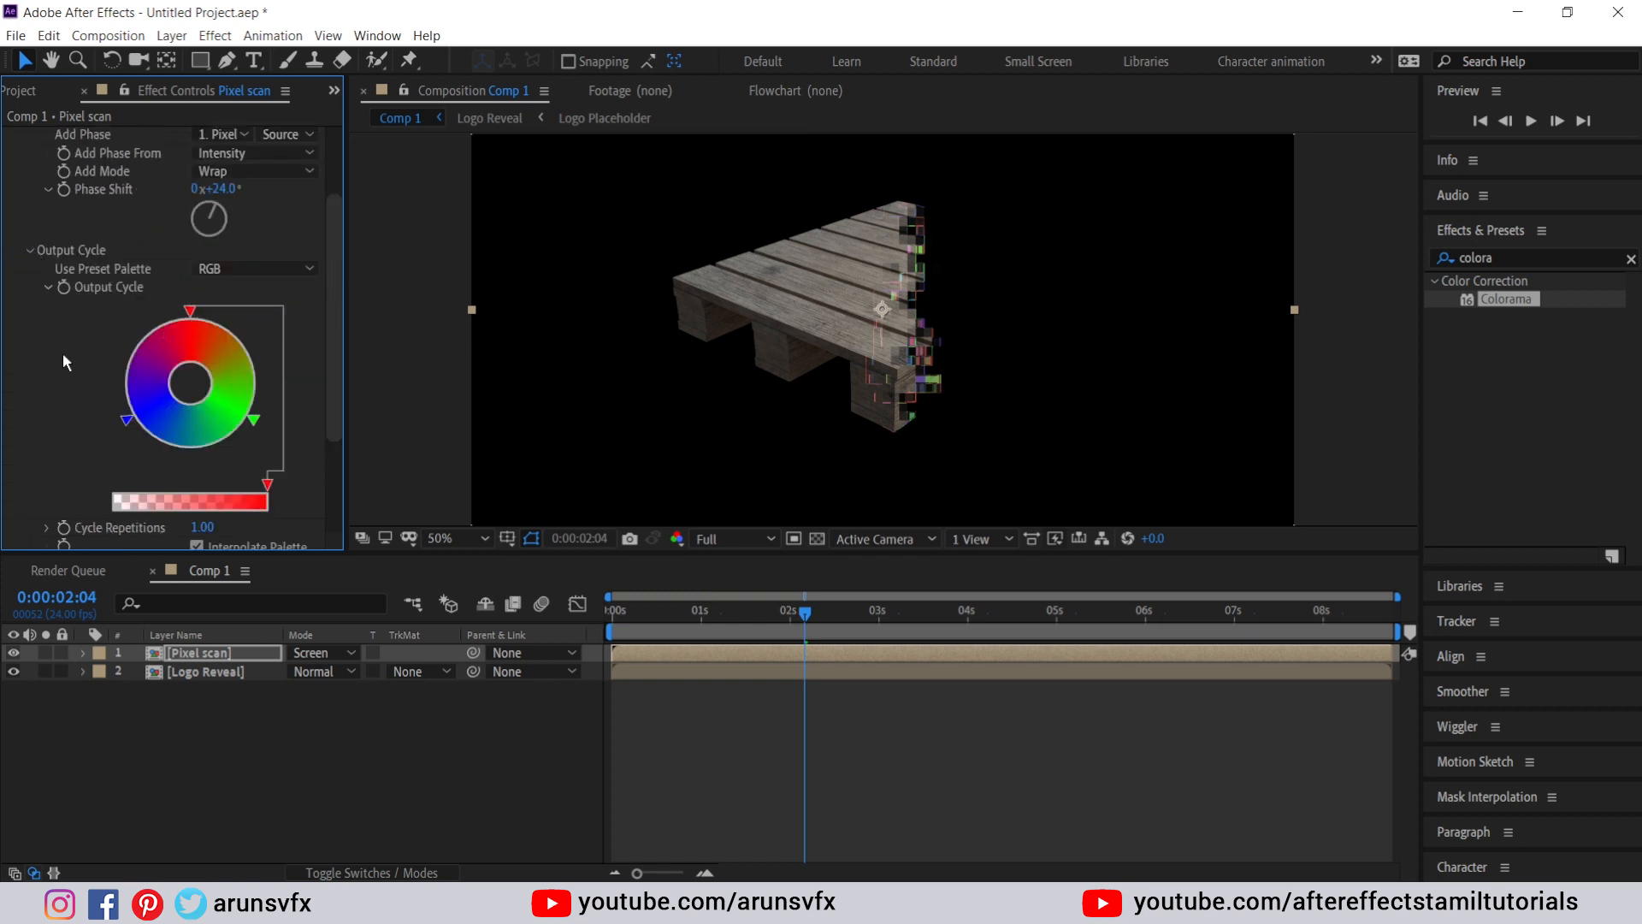
{"action": "scroll", "coordinate": [63, 352], "scroll_direction": "down", "scroll_amount": 3}
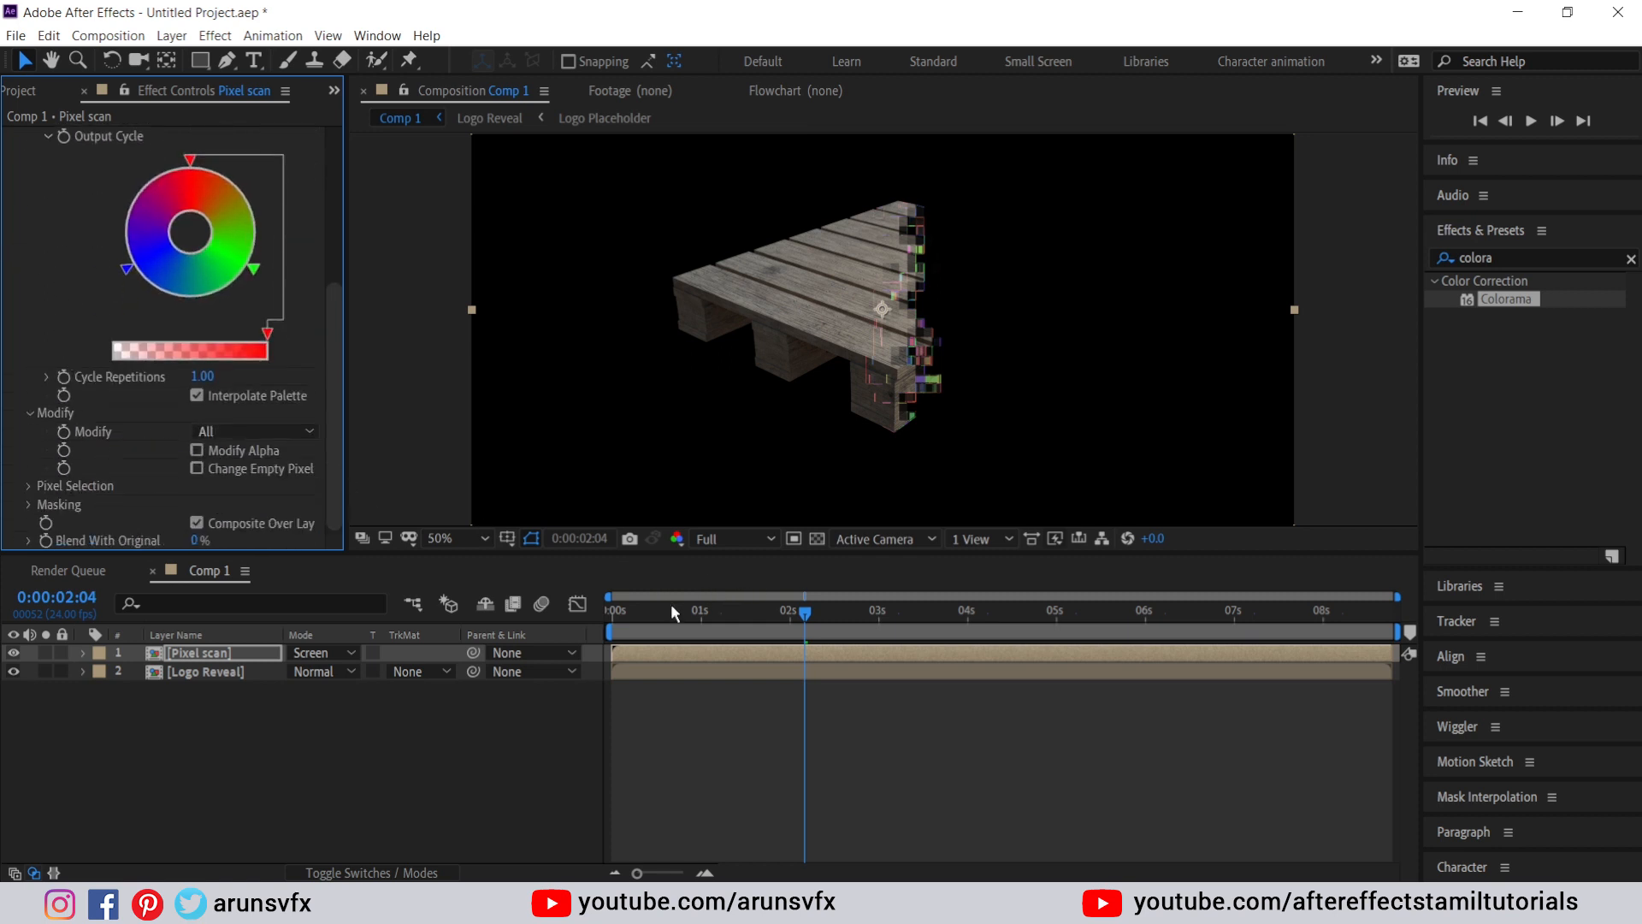
- Deselect the layer, scrub from the start to 0:00:03:07, end the work area there and preview the reveal
{"action": "left_click", "coordinate": [615, 609]}
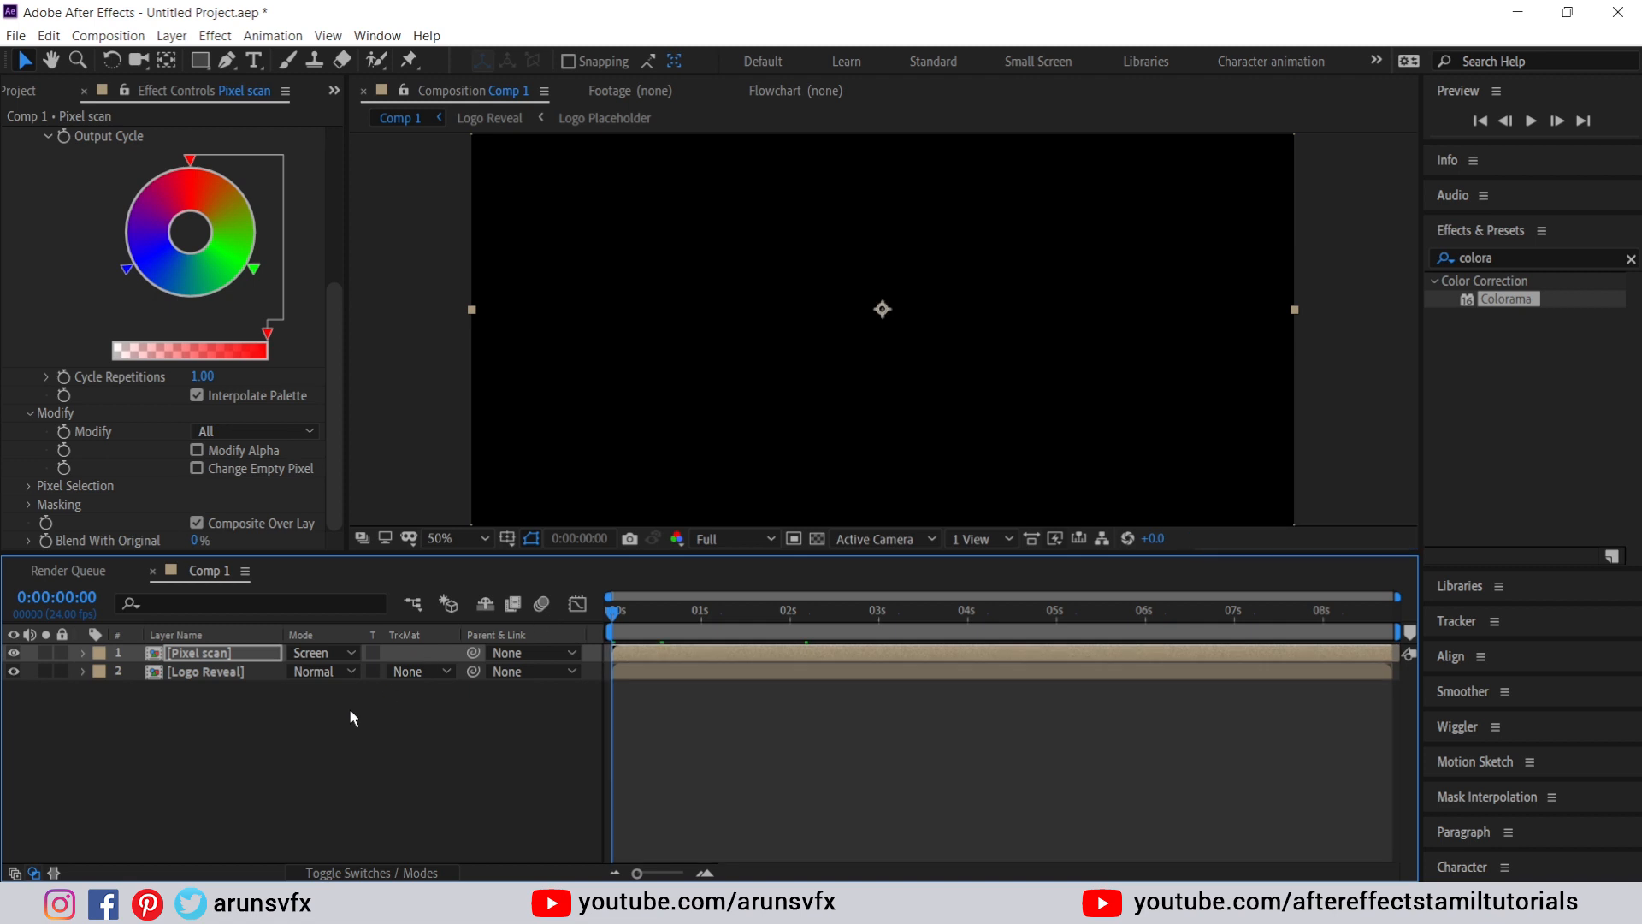
{"action": "left_click", "coordinate": [349, 707]}
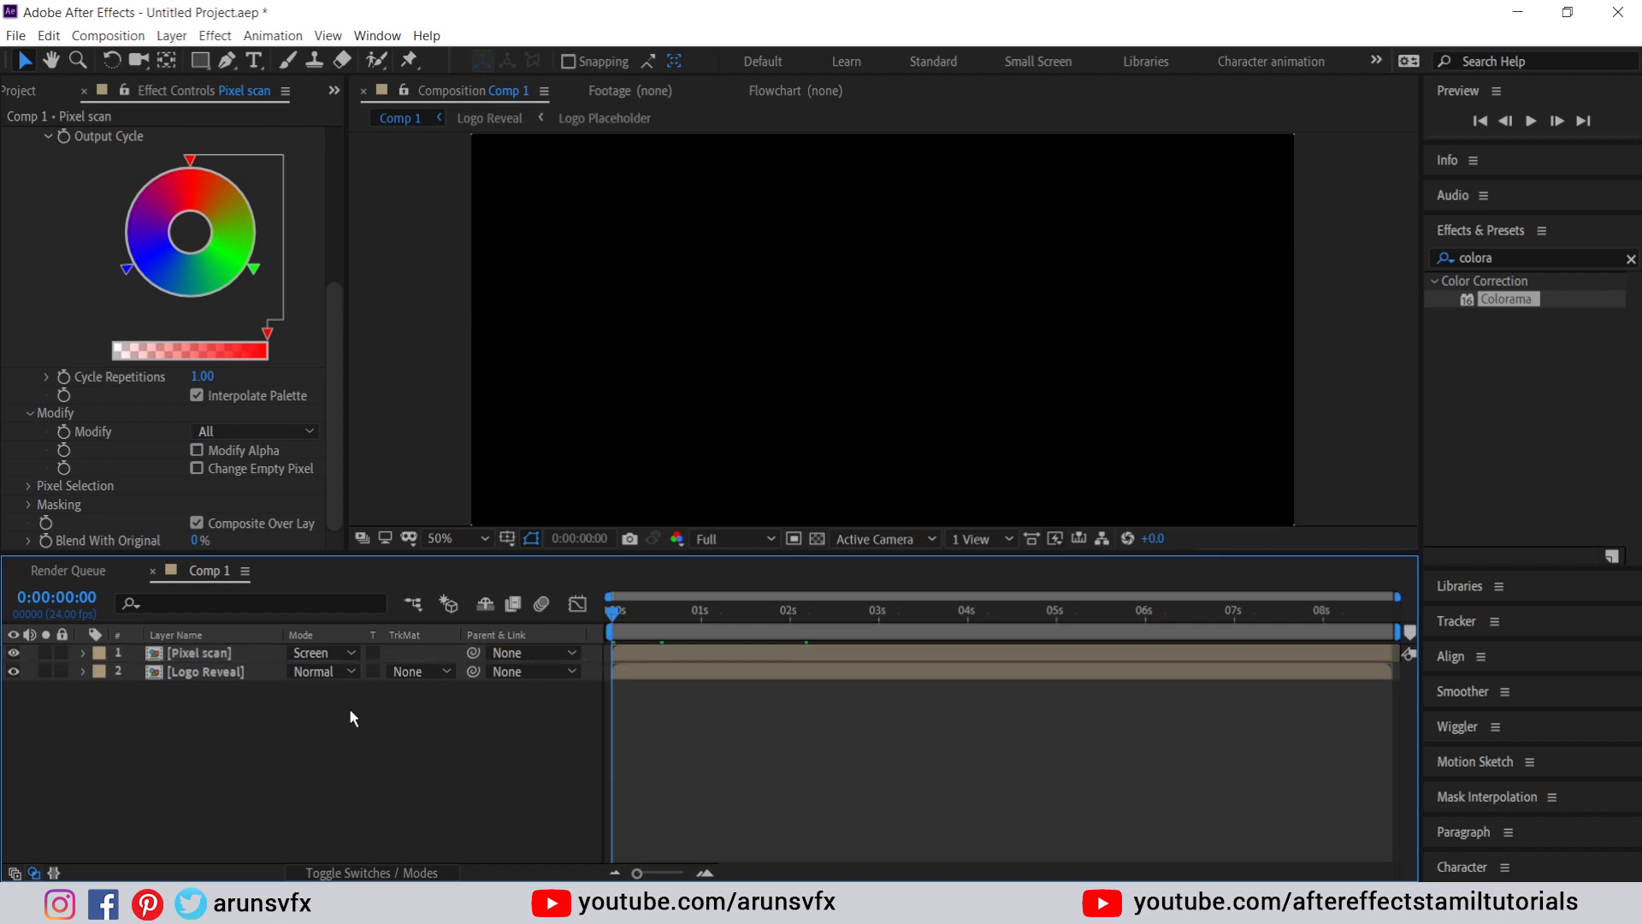
{"action": "left_click_drag", "start_coordinate": [612, 611], "coordinate": [907, 614]}
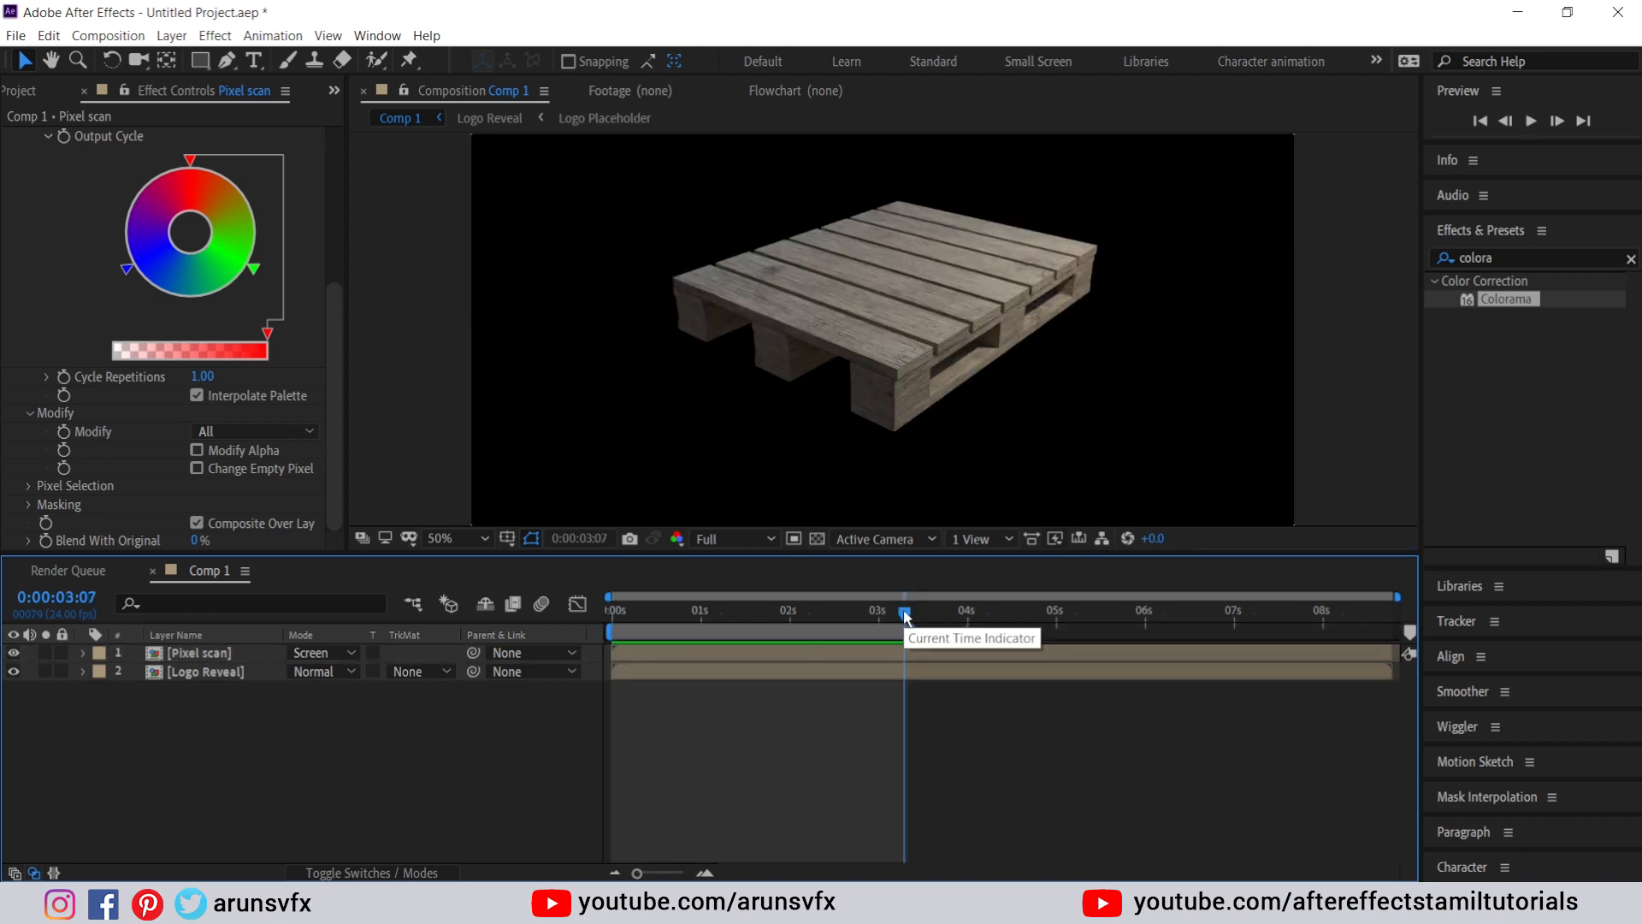
{"action": "key", "text": "space"}
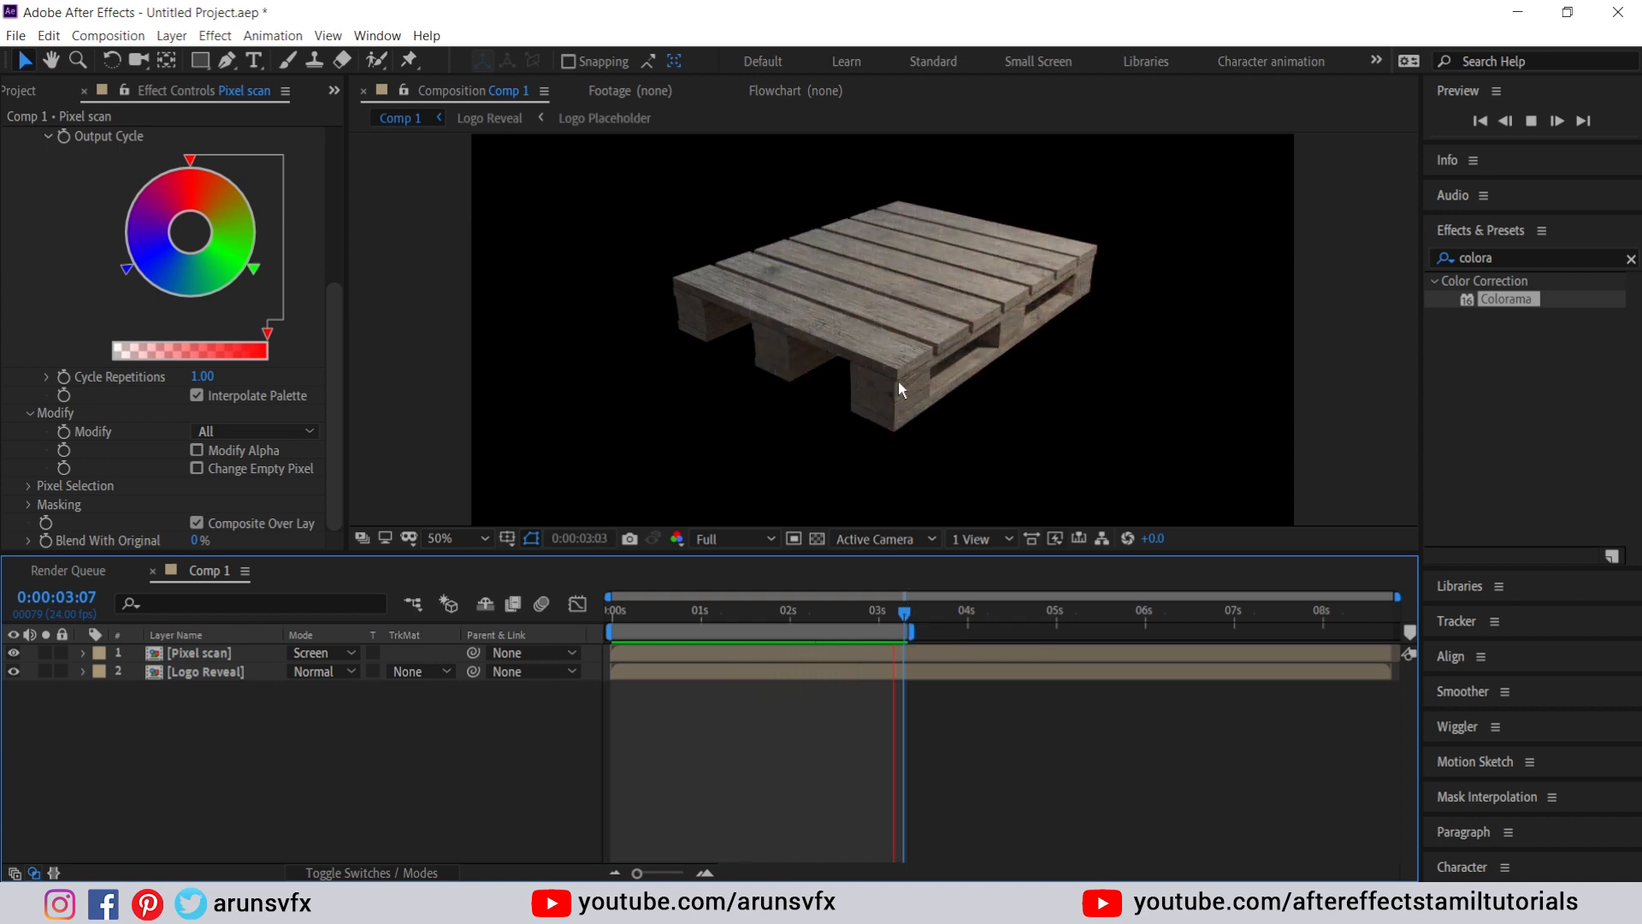
- Scrub the reveal to 0:00:01:19 and collapse the Colorama settings on the Pixel scan layer
{"action": "left_click_drag", "start_coordinate": [677, 609], "coordinate": [772, 609]}
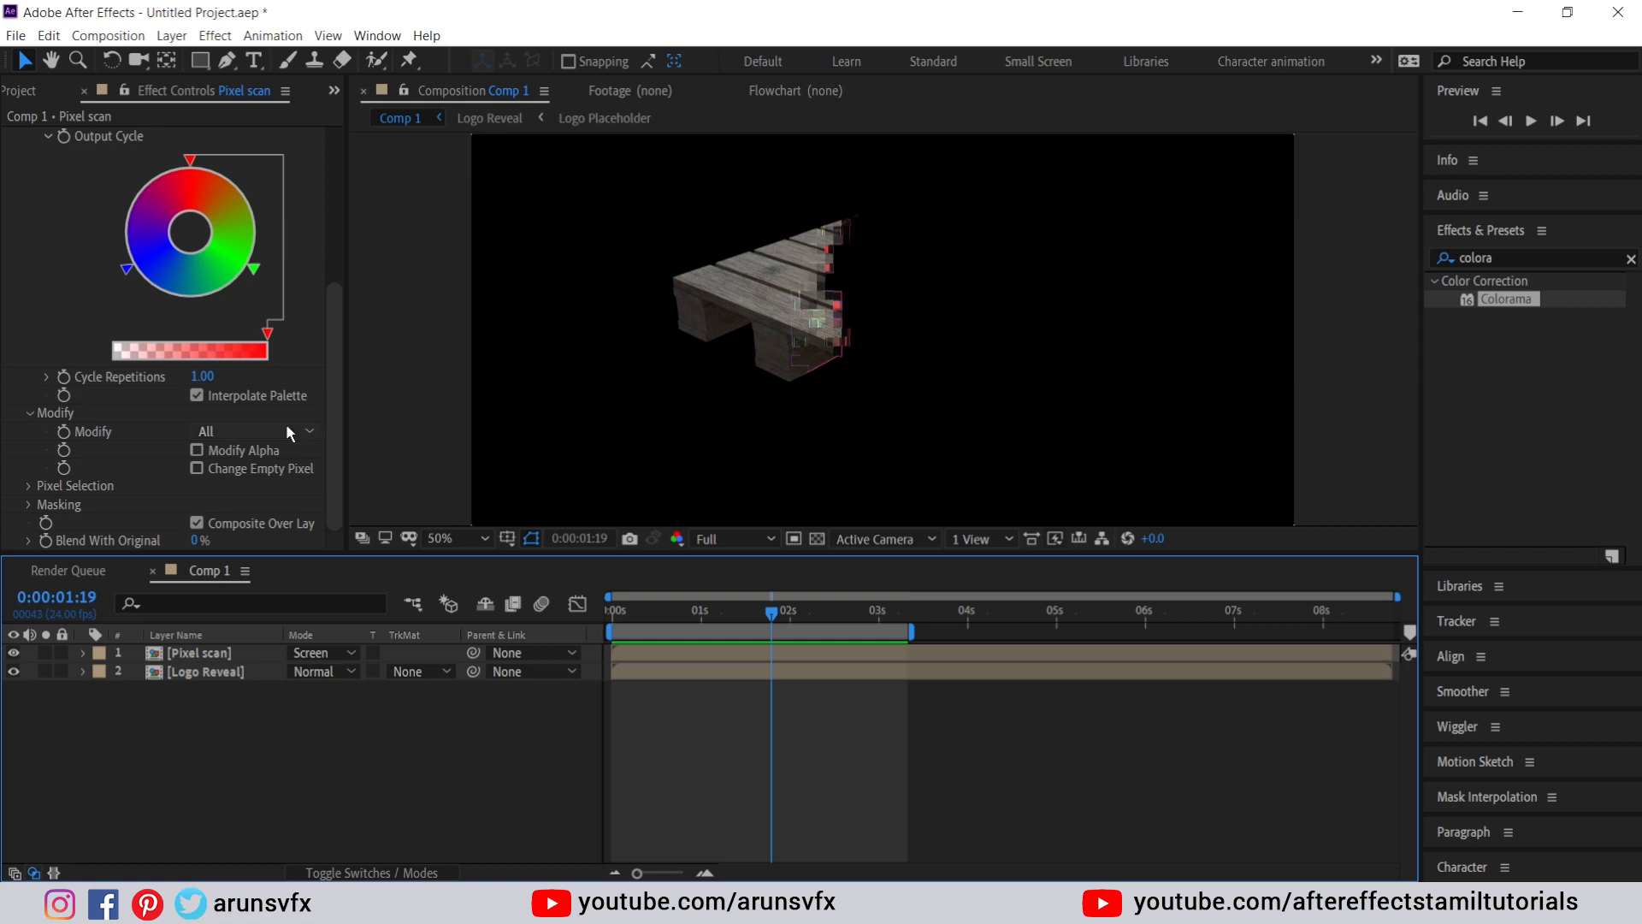
{"action": "scroll", "coordinate": [51, 295], "scroll_direction": "up", "scroll_amount": 5}
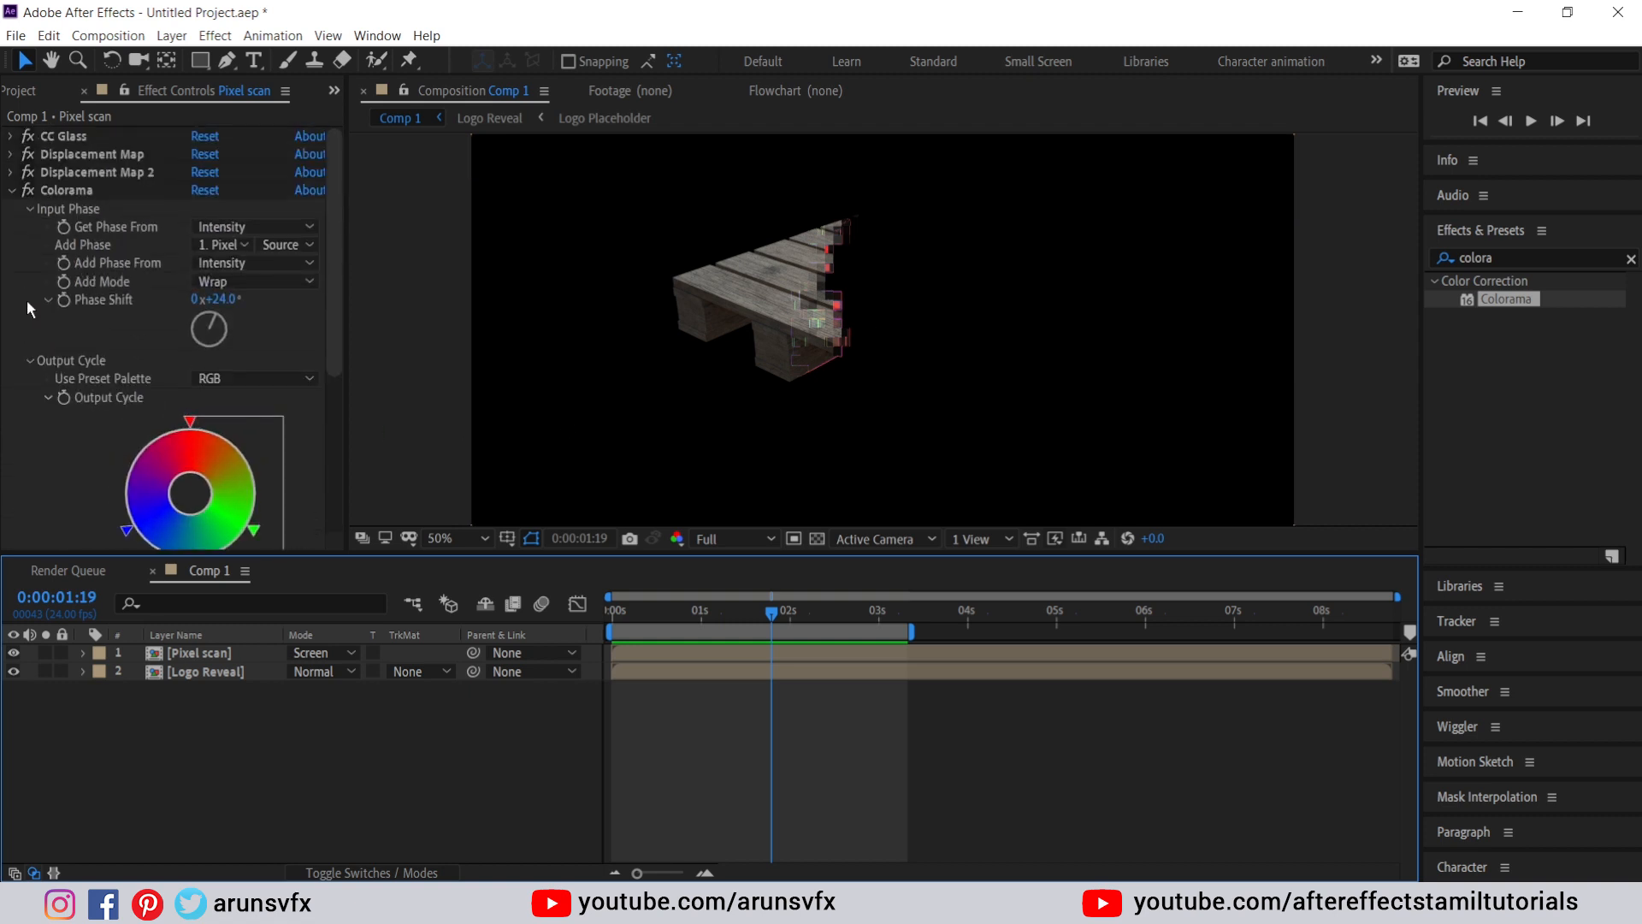
{"action": "left_click", "coordinate": [12, 193]}
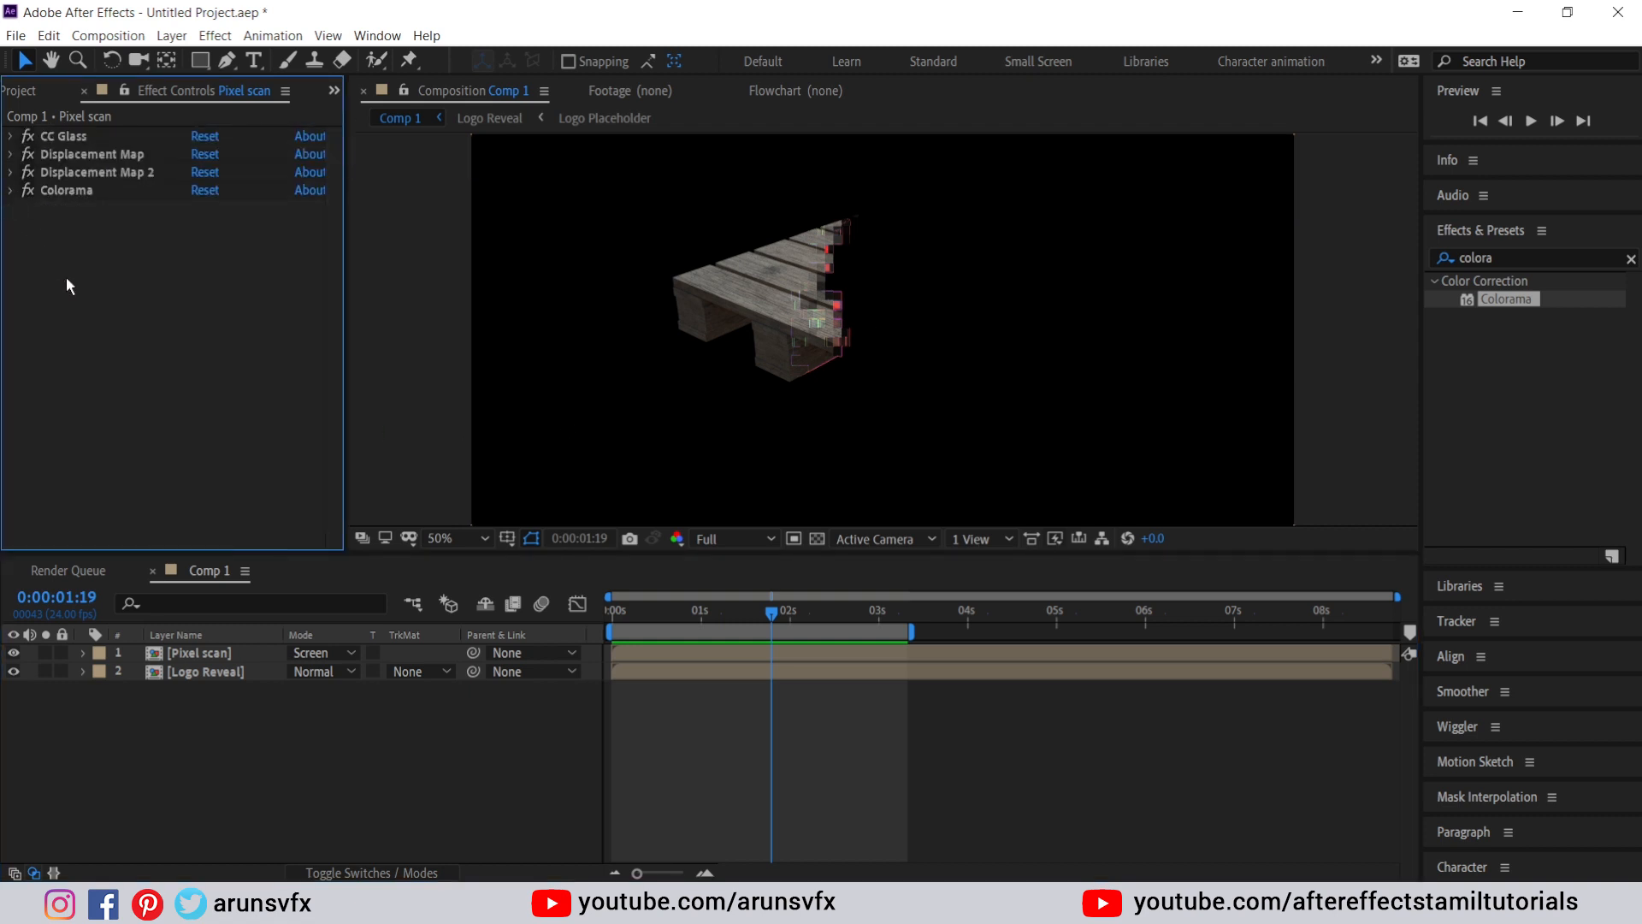
- Search the effects for glow and apply the Stylize Glow effect to the Pixel scan layer
{"action": "left_click", "coordinate": [1508, 257]}
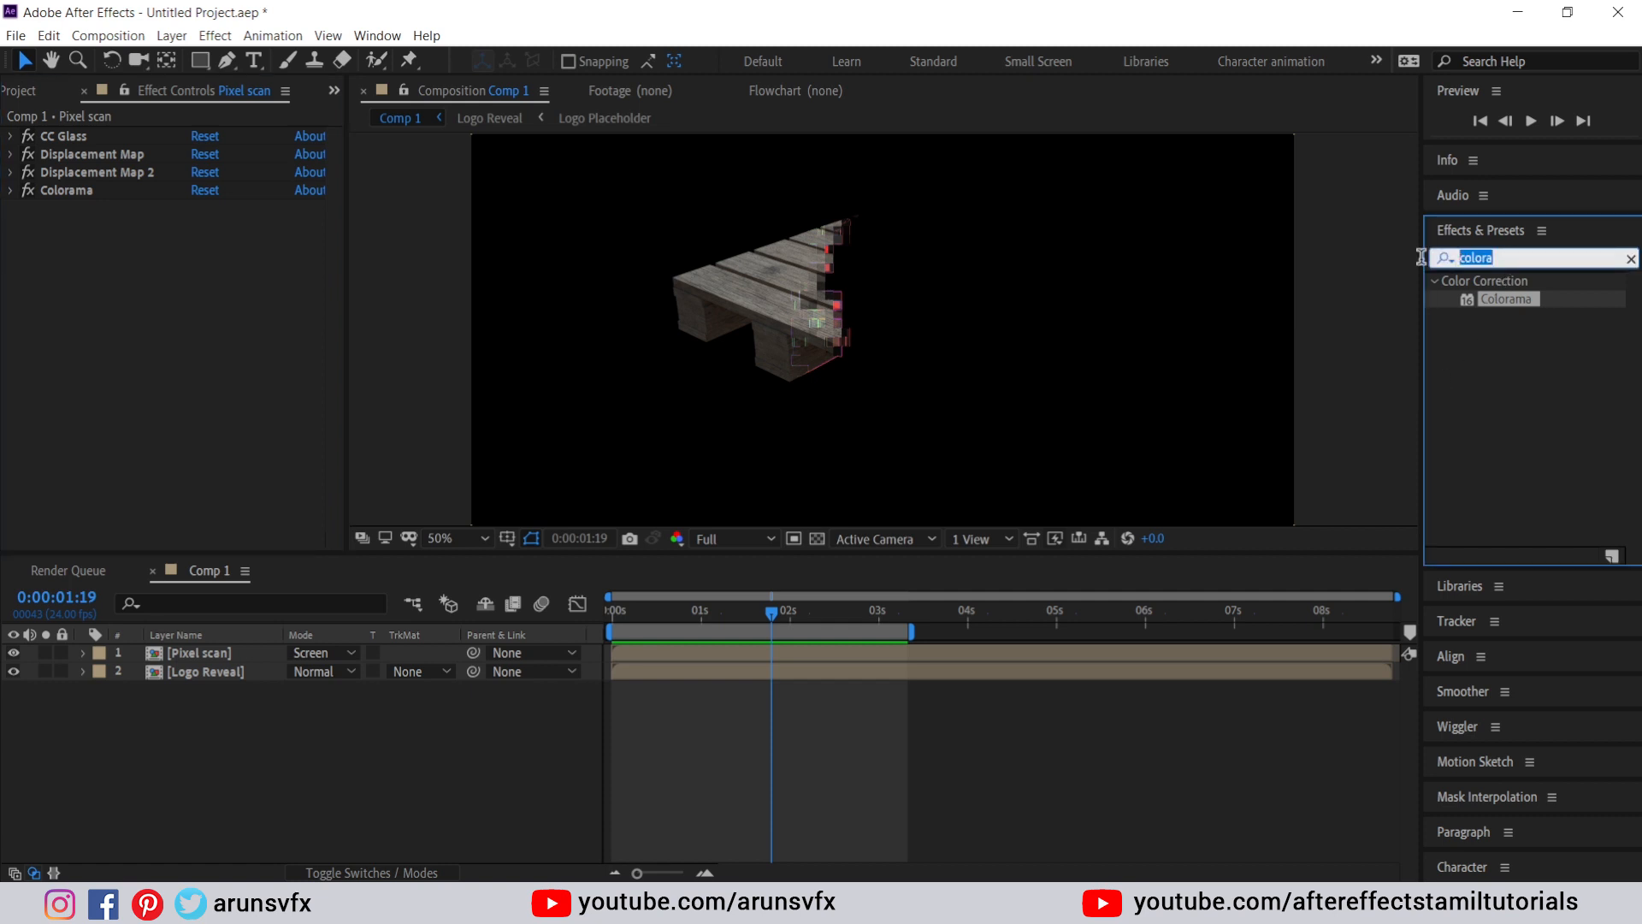
{"action": "type", "text": "glow"}
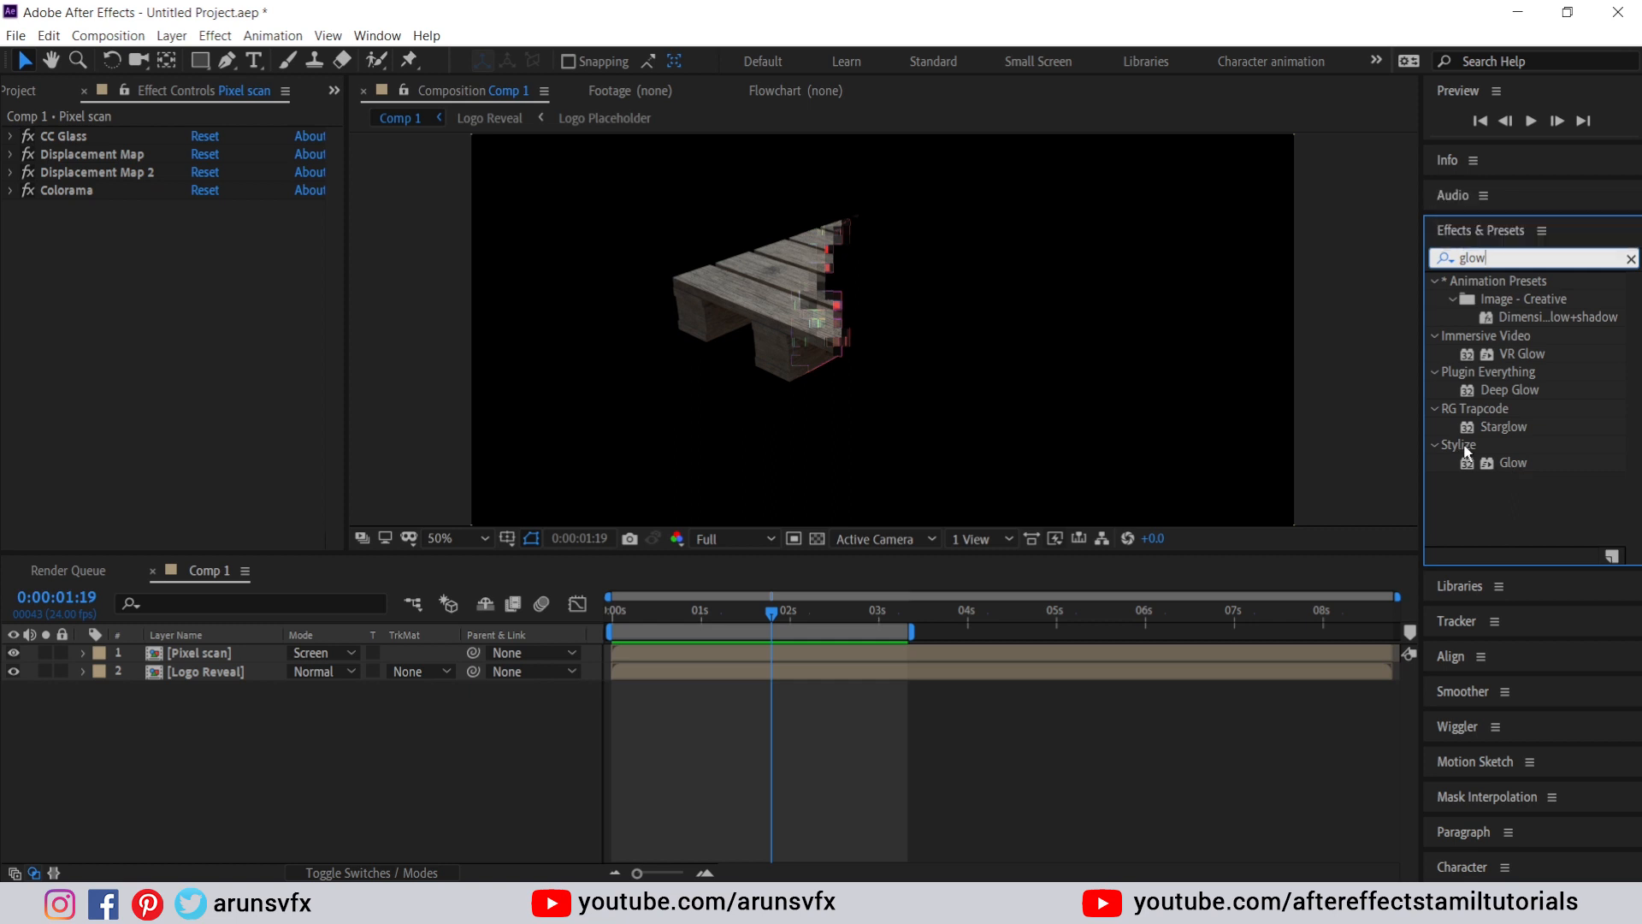
{"action": "left_click", "coordinate": [1520, 469]}
{"action": "left_click_drag", "start_coordinate": [1520, 469], "coordinate": [207, 669]}
{"action": "left_click", "coordinate": [798, 660]}
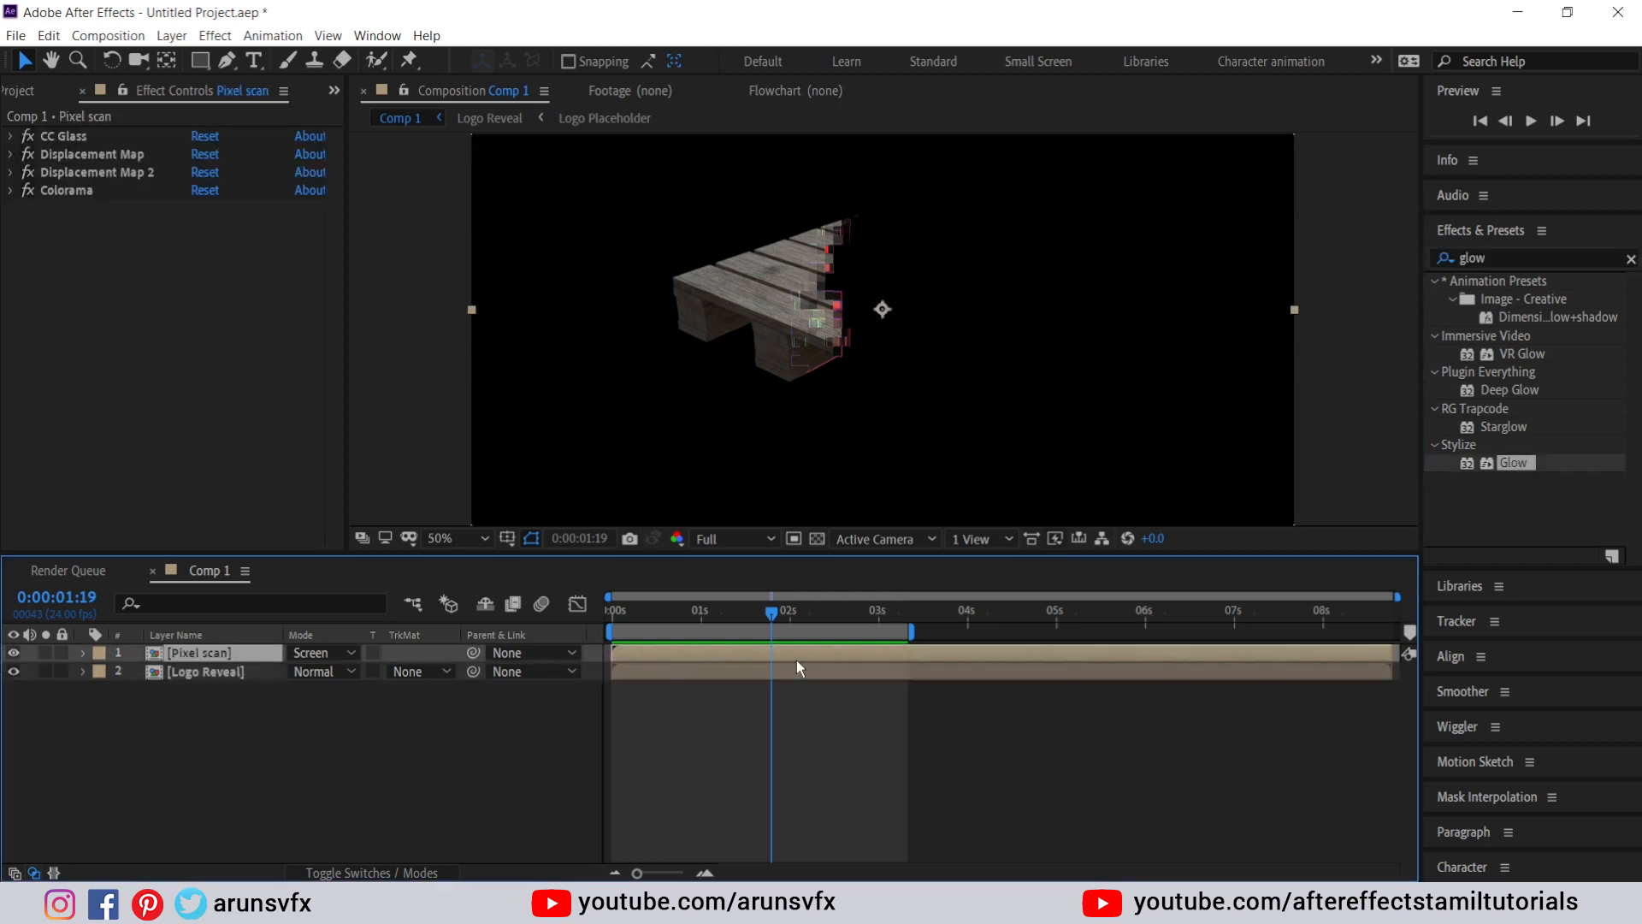
{"action": "double_click", "coordinate": [1514, 465]}
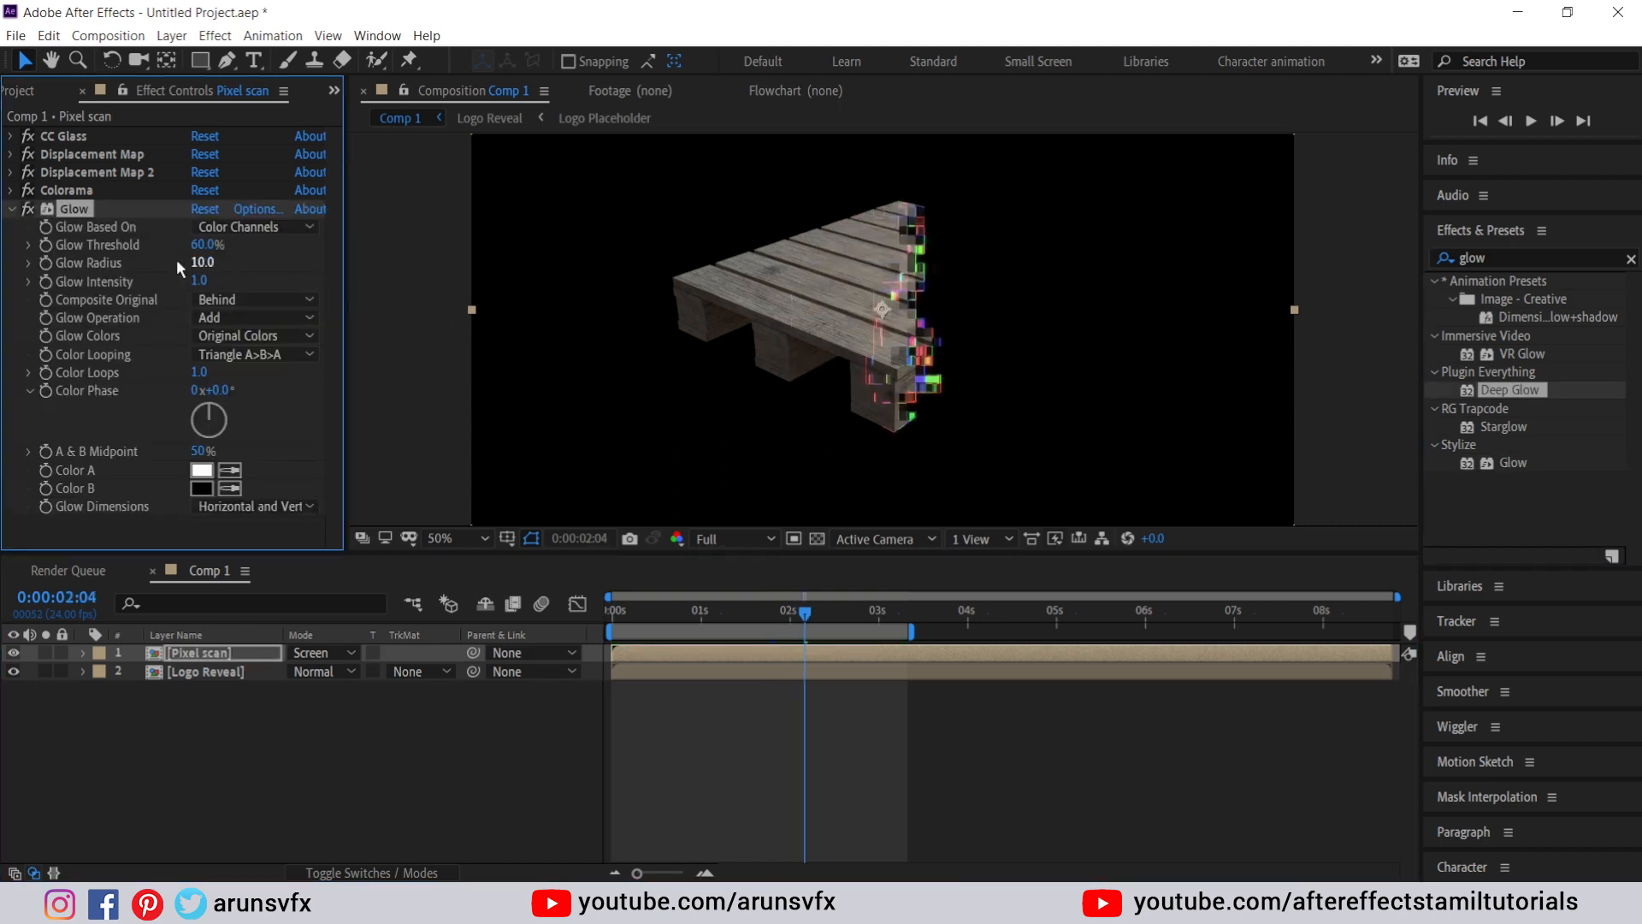
- Set the Glow effect's radius to 50 and collapse its settings
{"action": "left_click", "coordinate": [204, 263]}
{"action": "type", "text": "0.050"}
{"action": "key", "text": "Return"}
{"action": "left_click", "coordinate": [12, 209]}
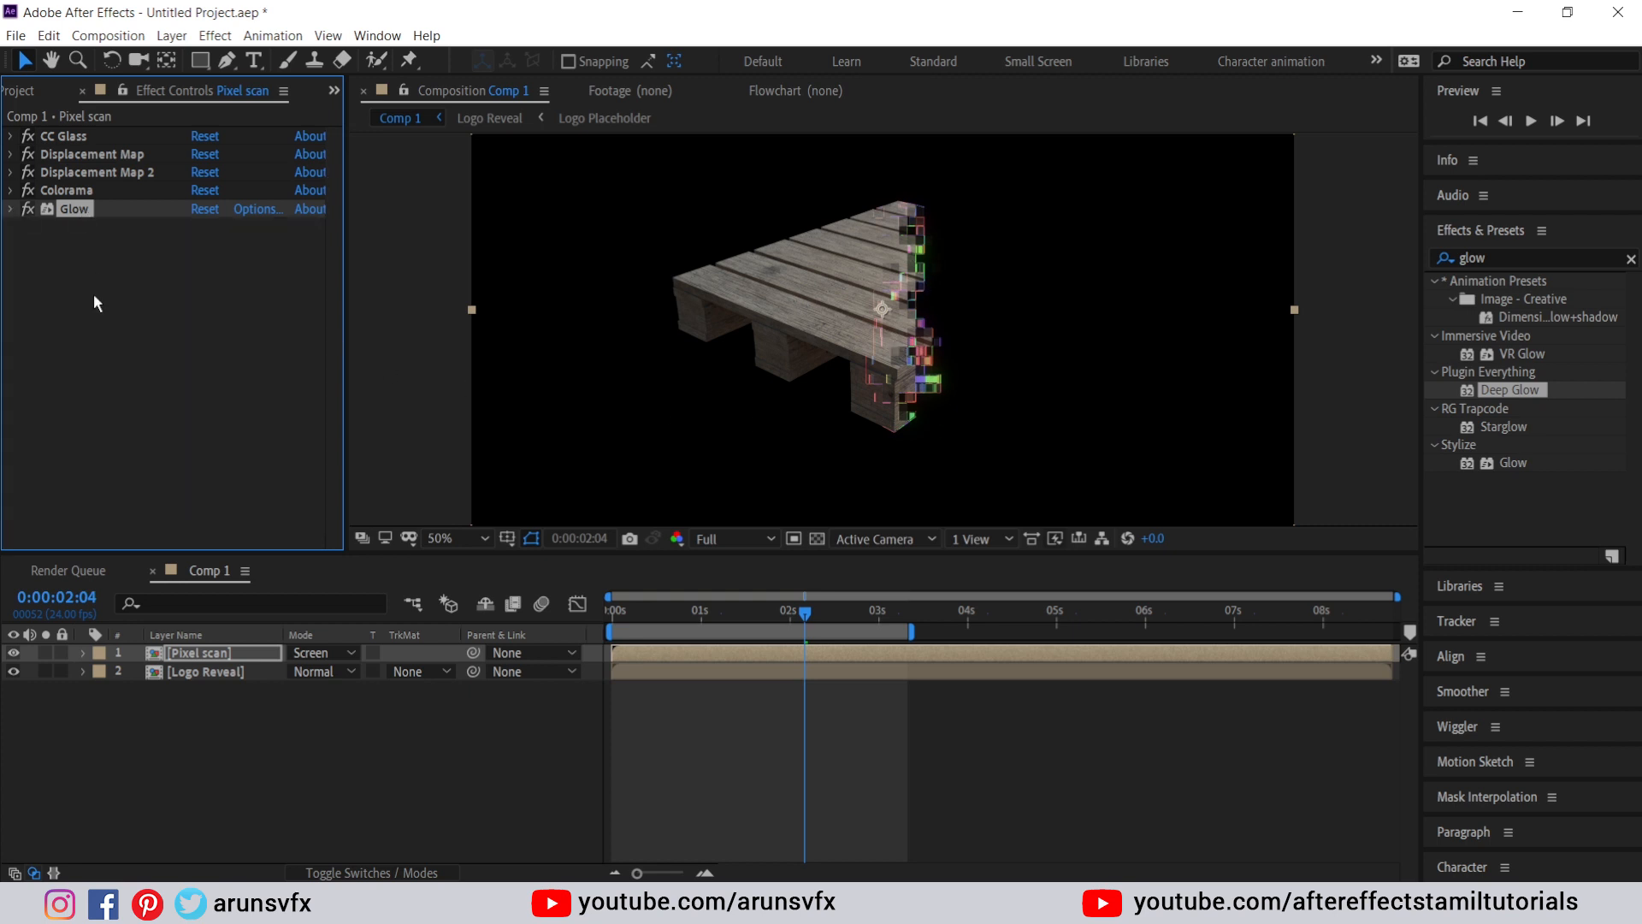
- Duplicate the Glow effect, set the copy's glow radius to 200 and collapse its settings
{"action": "key", "text": "ctrl+d"}
{"action": "left_click", "coordinate": [202, 281]}
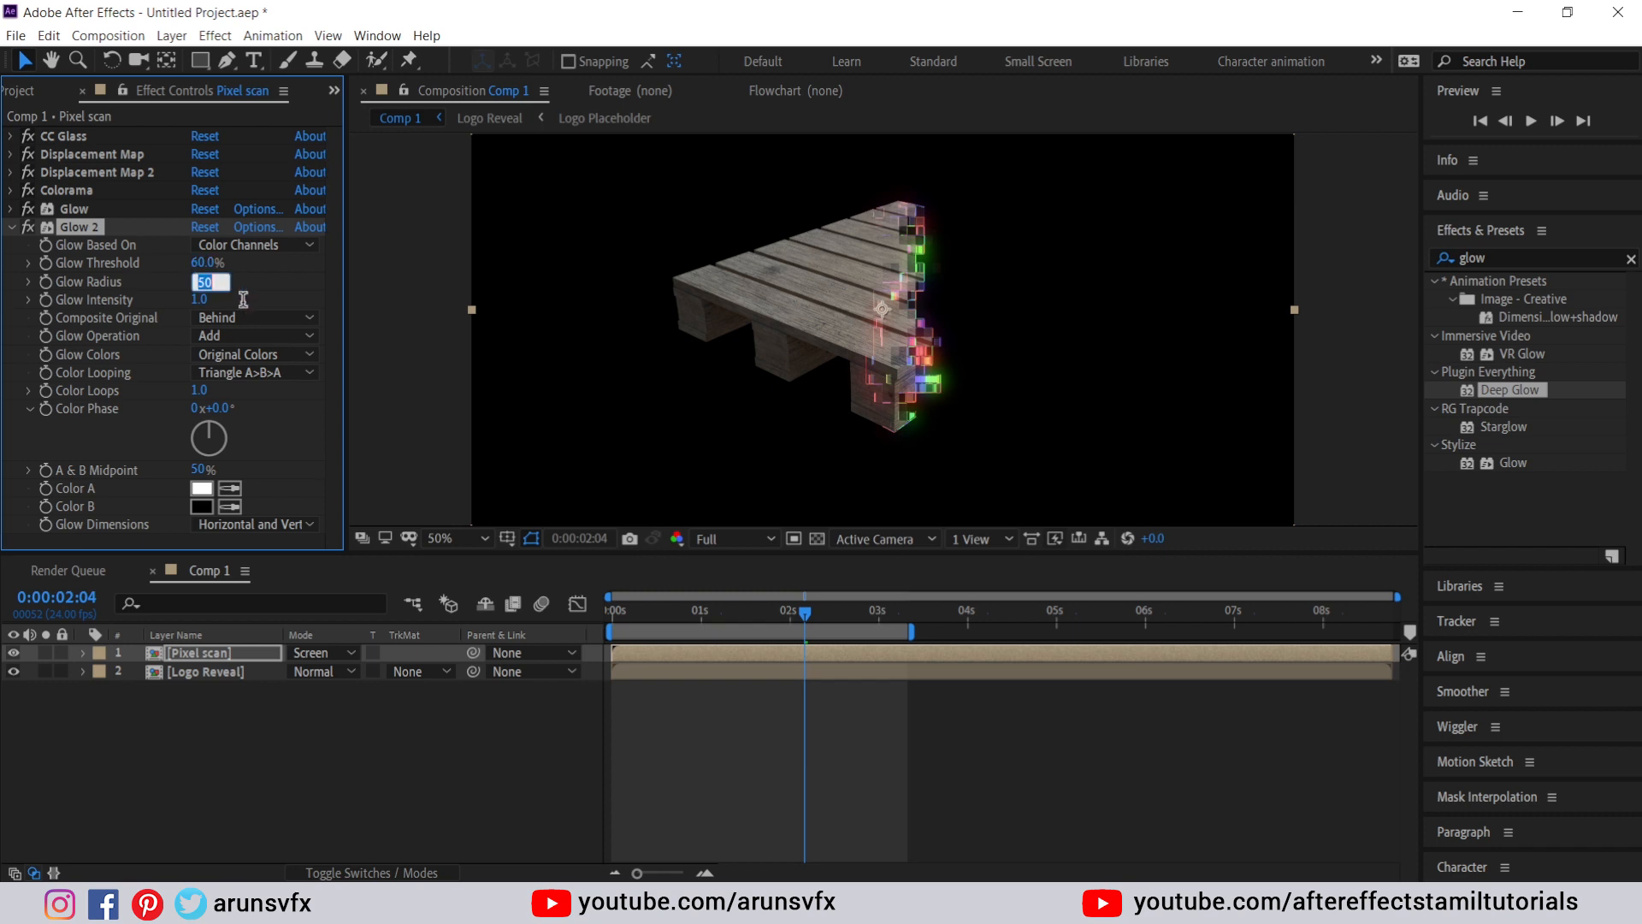
{"action": "type", "text": "200"}
{"action": "key", "text": "Return"}
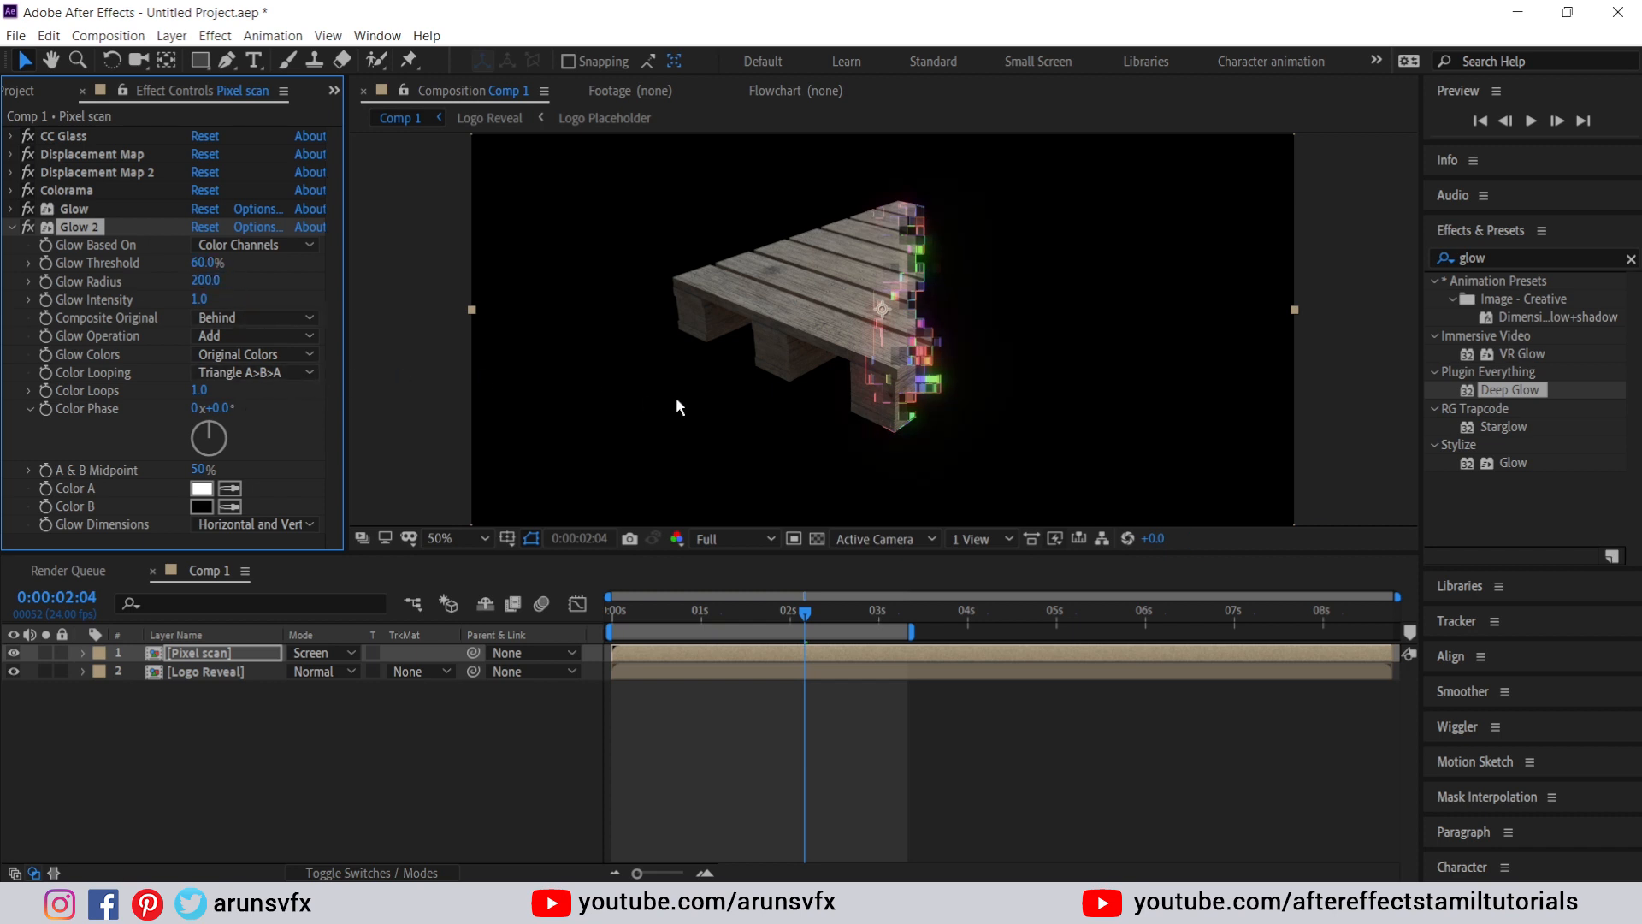
{"action": "left_click", "coordinate": [11, 227]}
- Duplicate Glow 2 to add a third glow, set its radius to 500 and collapse its settings
{"action": "key", "text": "ctrl+d"}
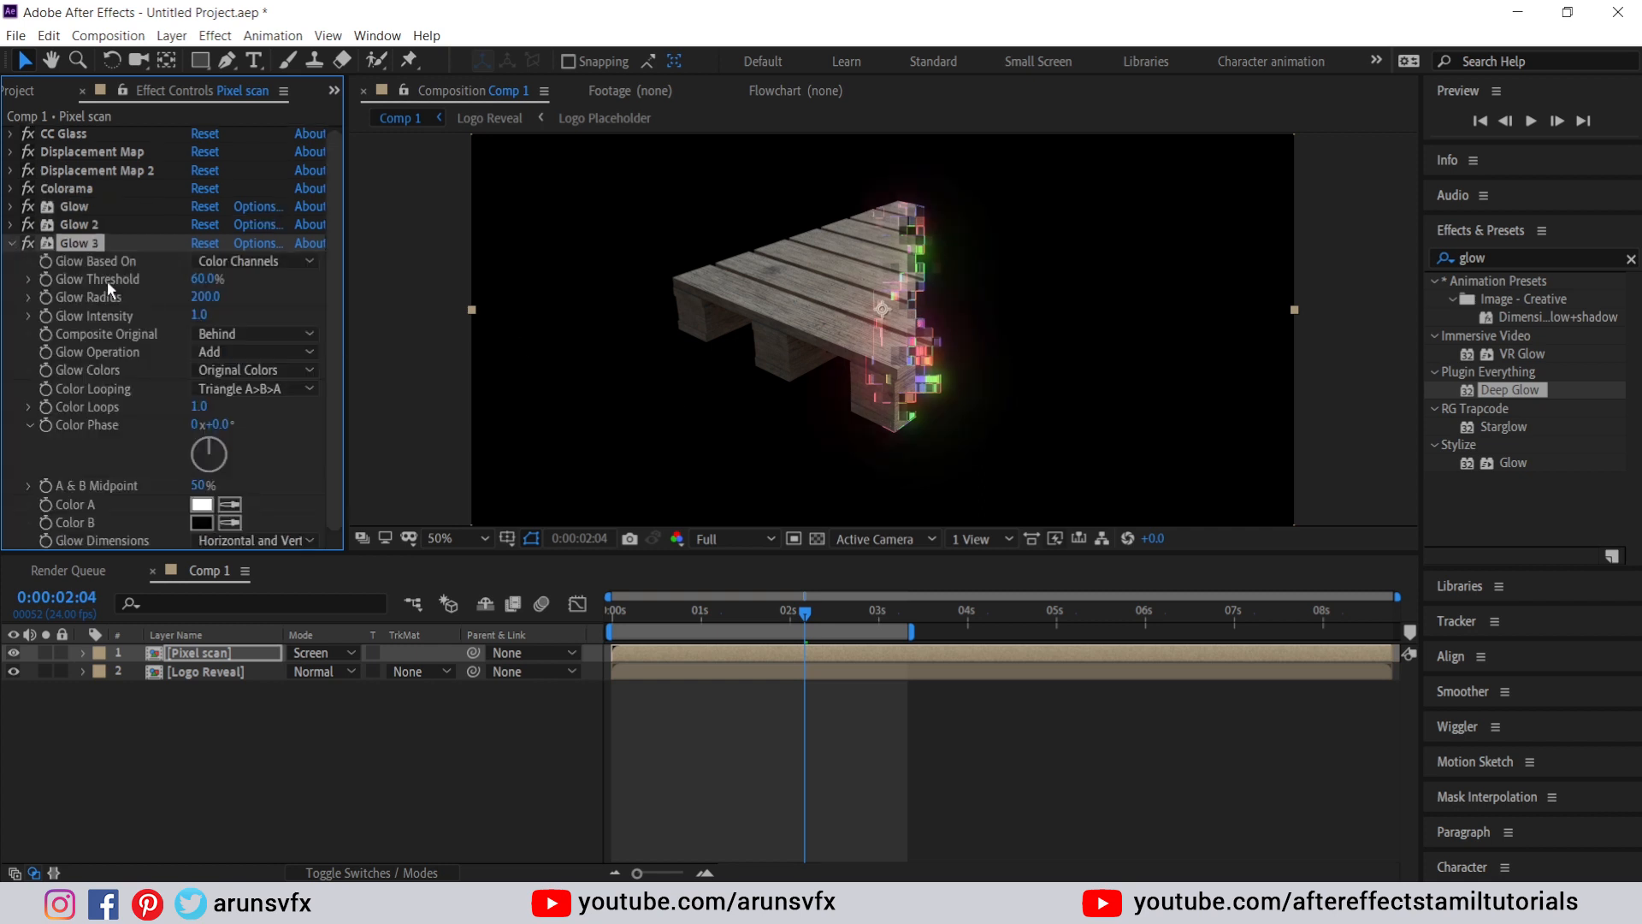
{"action": "left_click", "coordinate": [205, 297]}
{"action": "type", "text": "500"}
{"action": "key", "text": "Return"}
{"action": "left_click", "coordinate": [12, 243]}
- Deselect the effect and preview the pixel scan reveal with the three stacked glows
{"action": "left_click", "coordinate": [63, 317]}
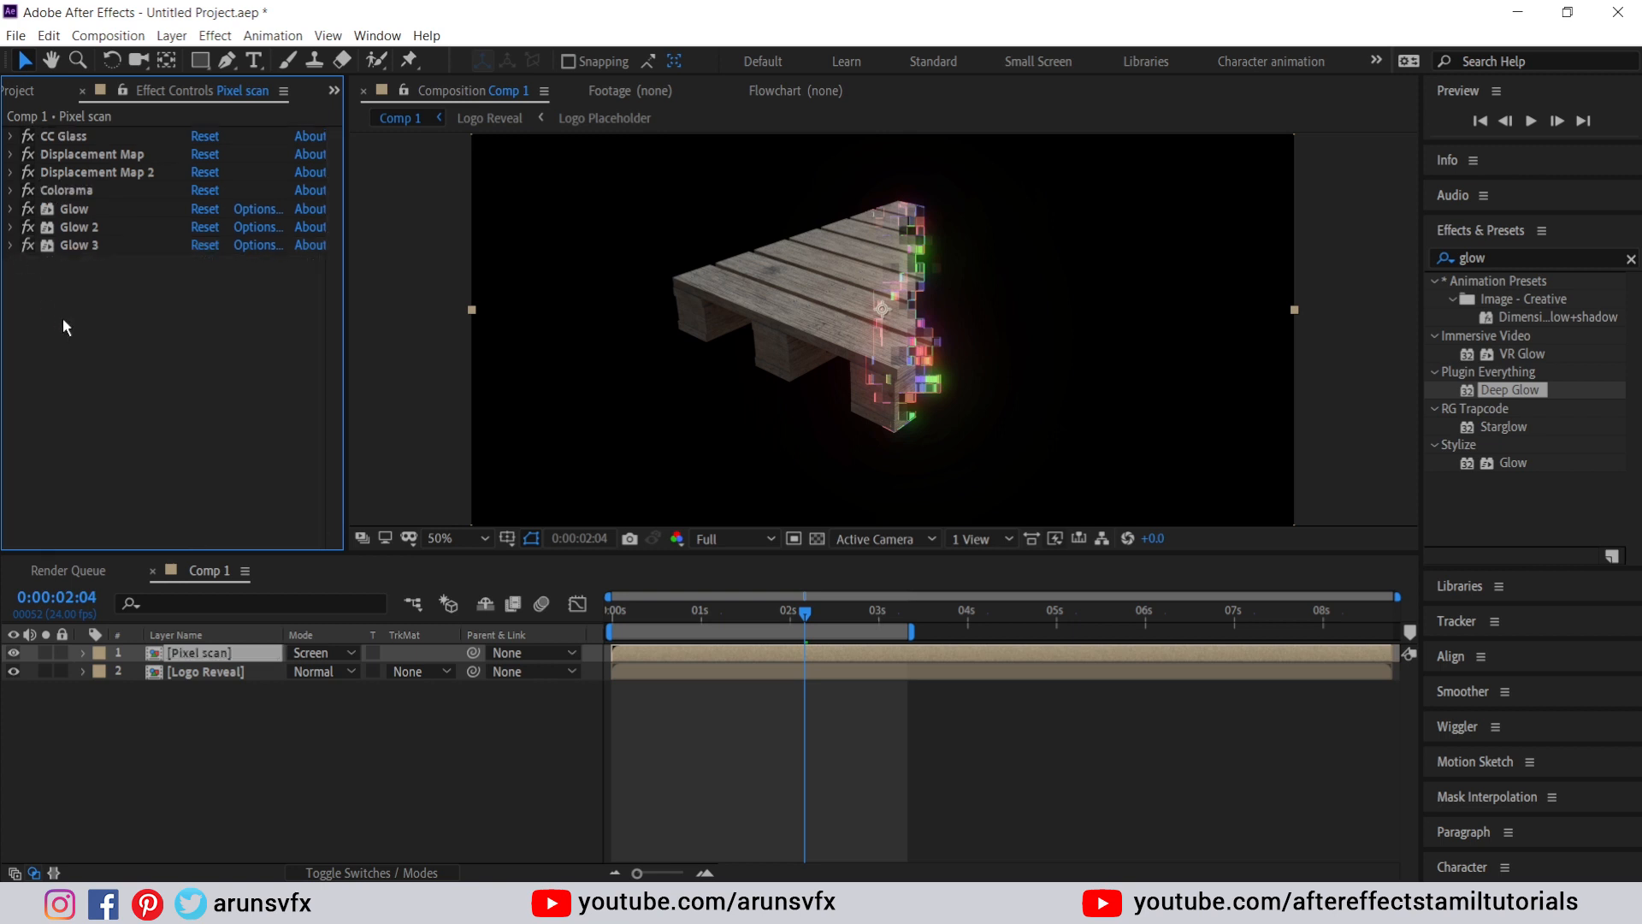
{"action": "key", "text": "space"}
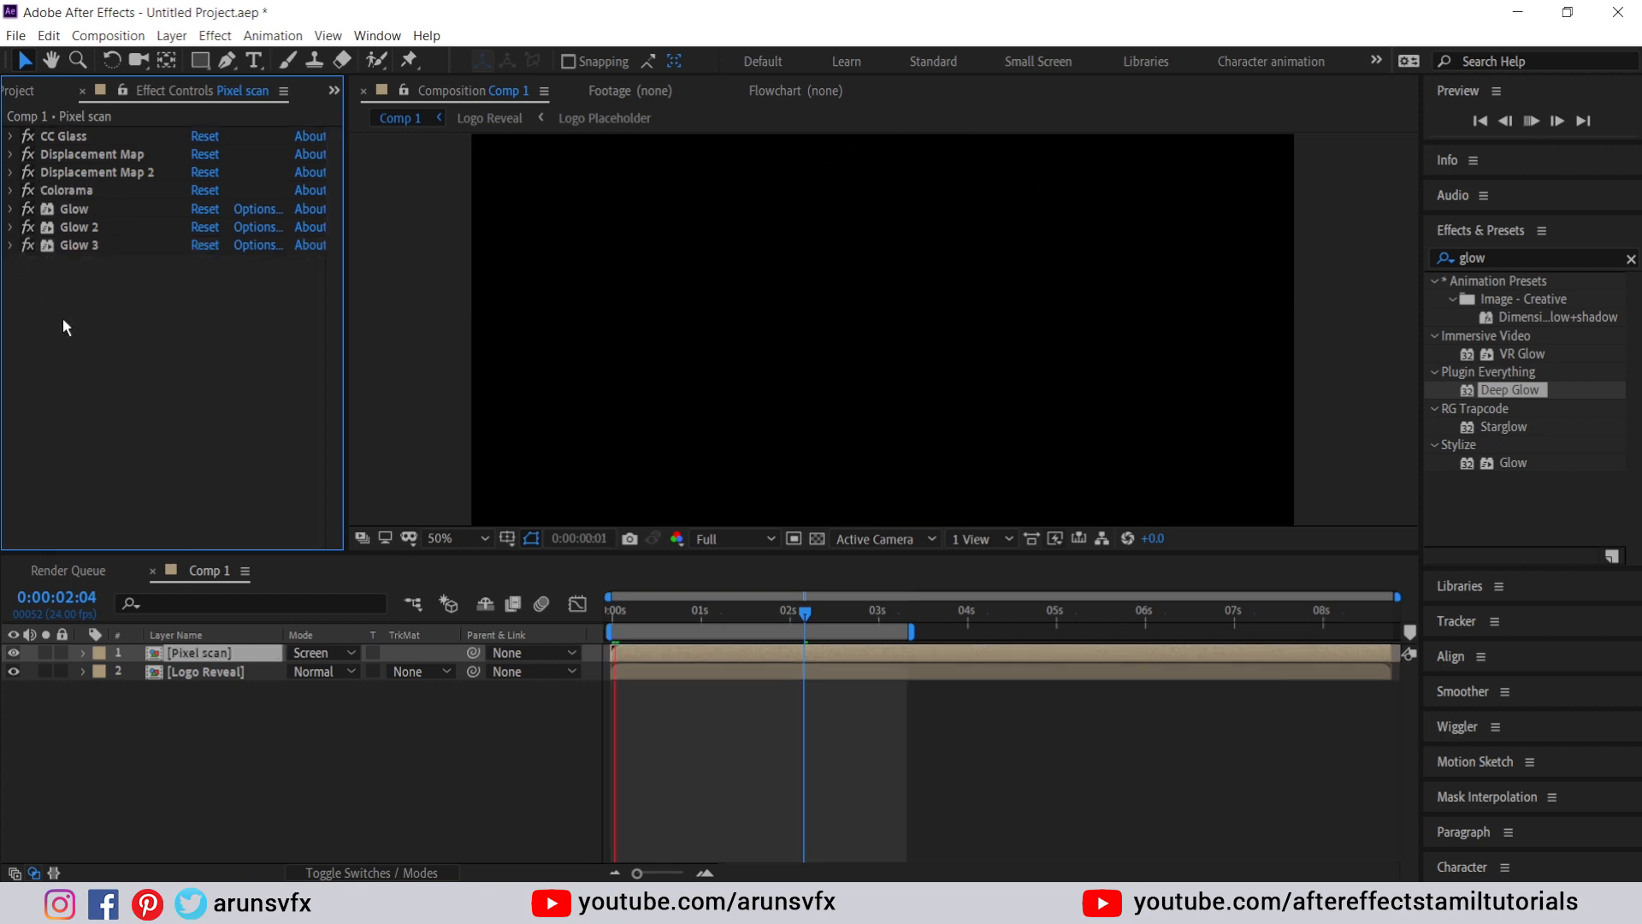
{"action": "key", "text": "space"}
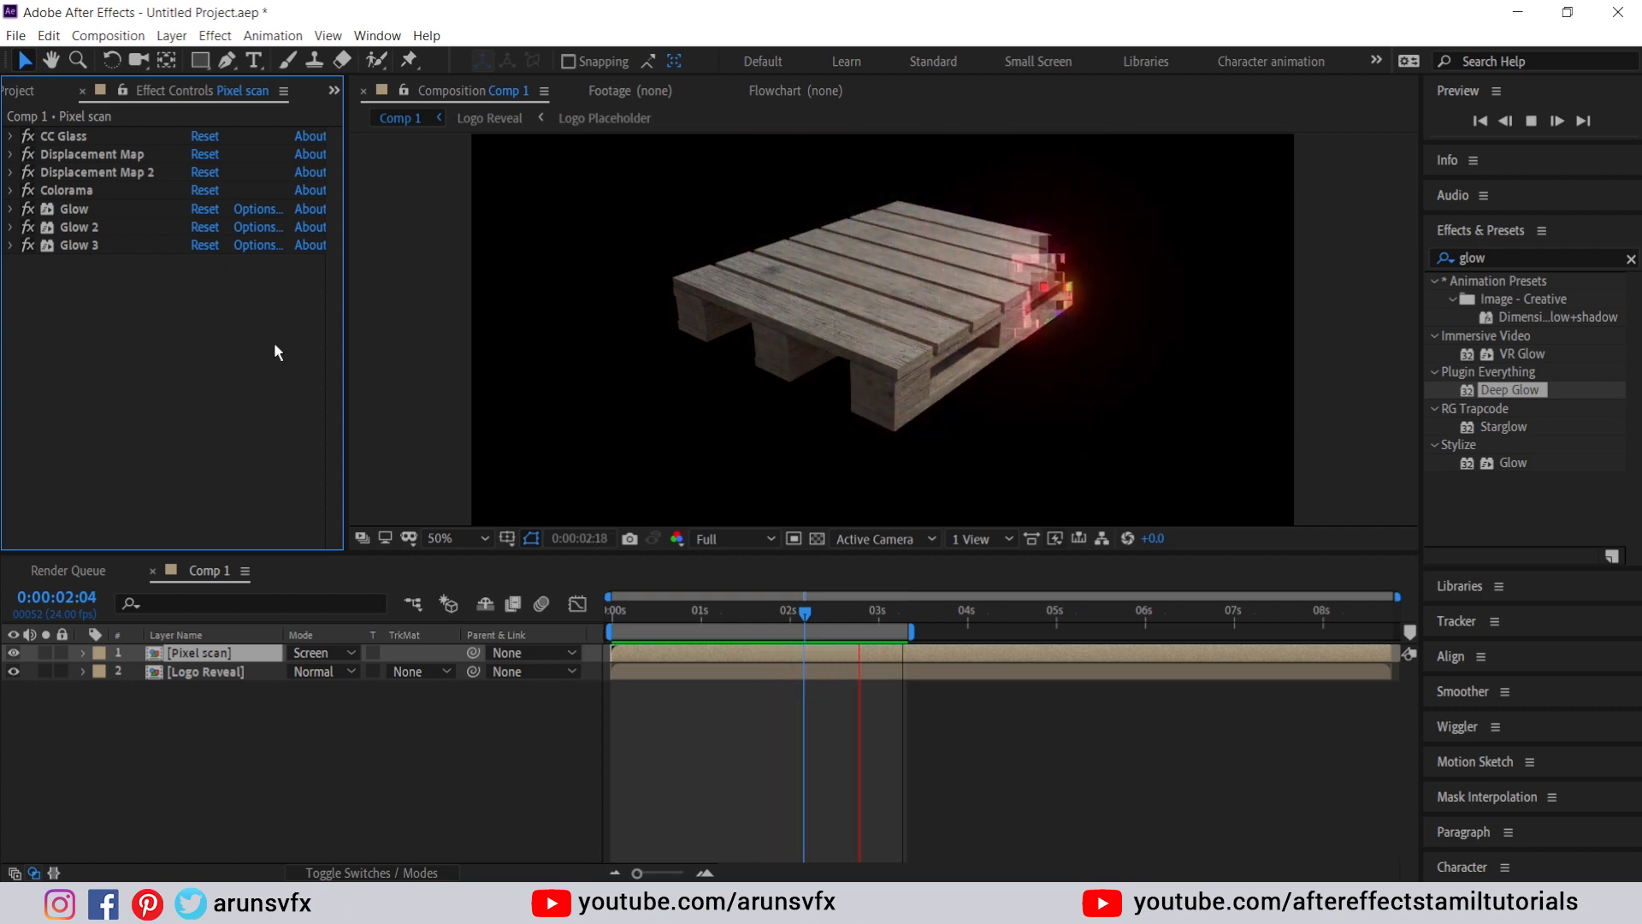
- Open the Logo Placeholder composition and select the [1-8].png image layer
{"action": "left_click", "coordinate": [571, 122]}
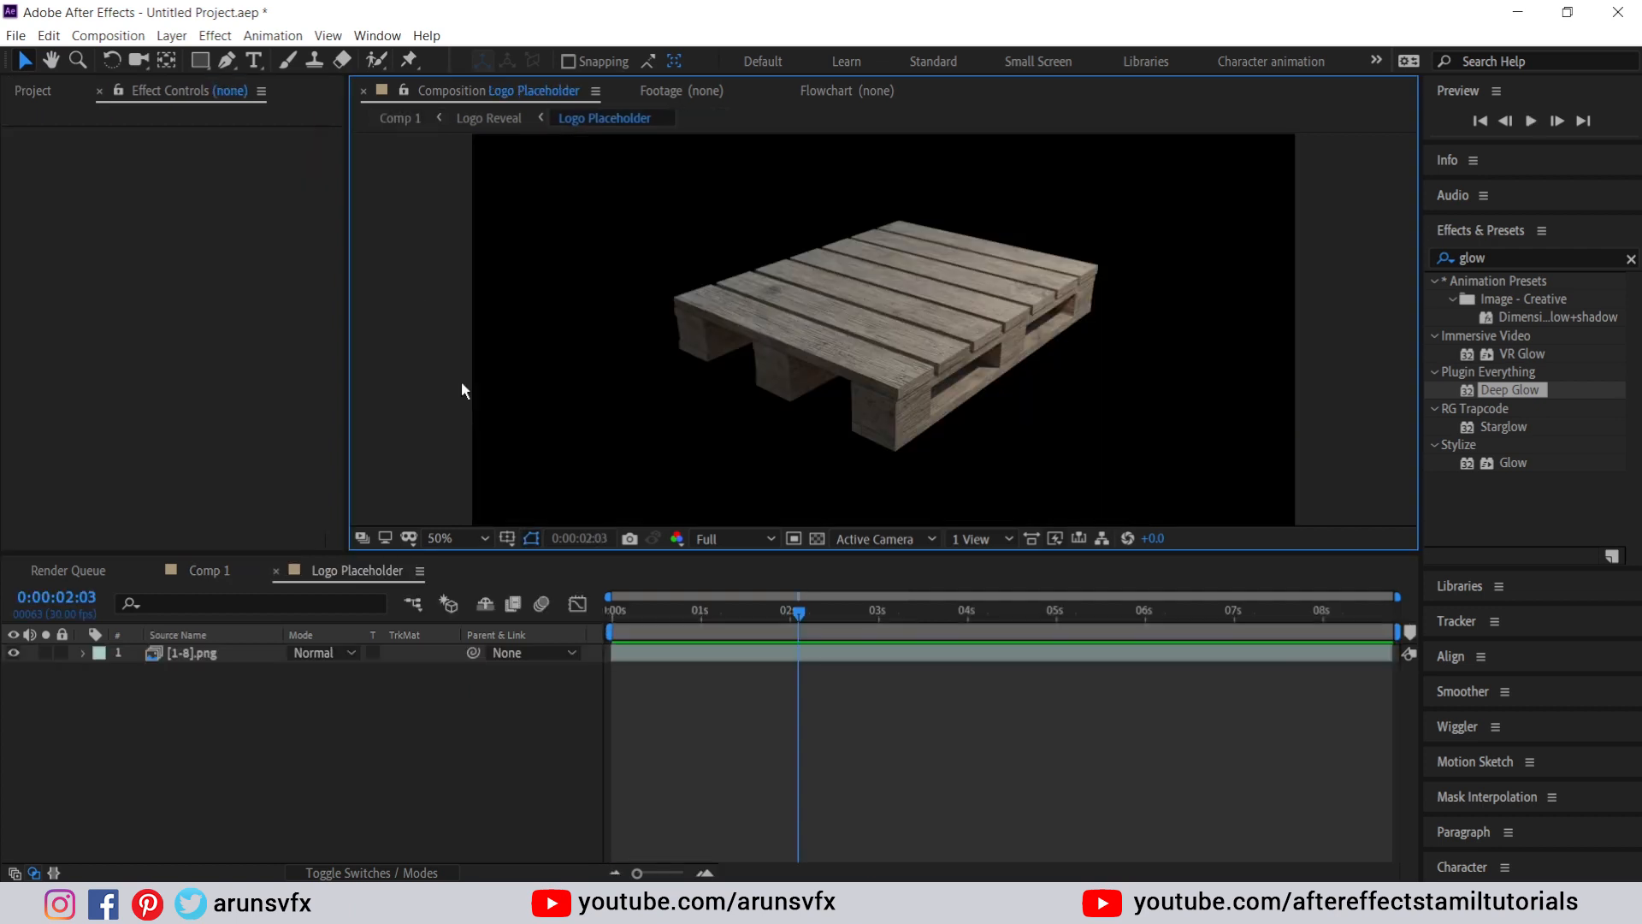
{"action": "left_click", "coordinate": [223, 657]}
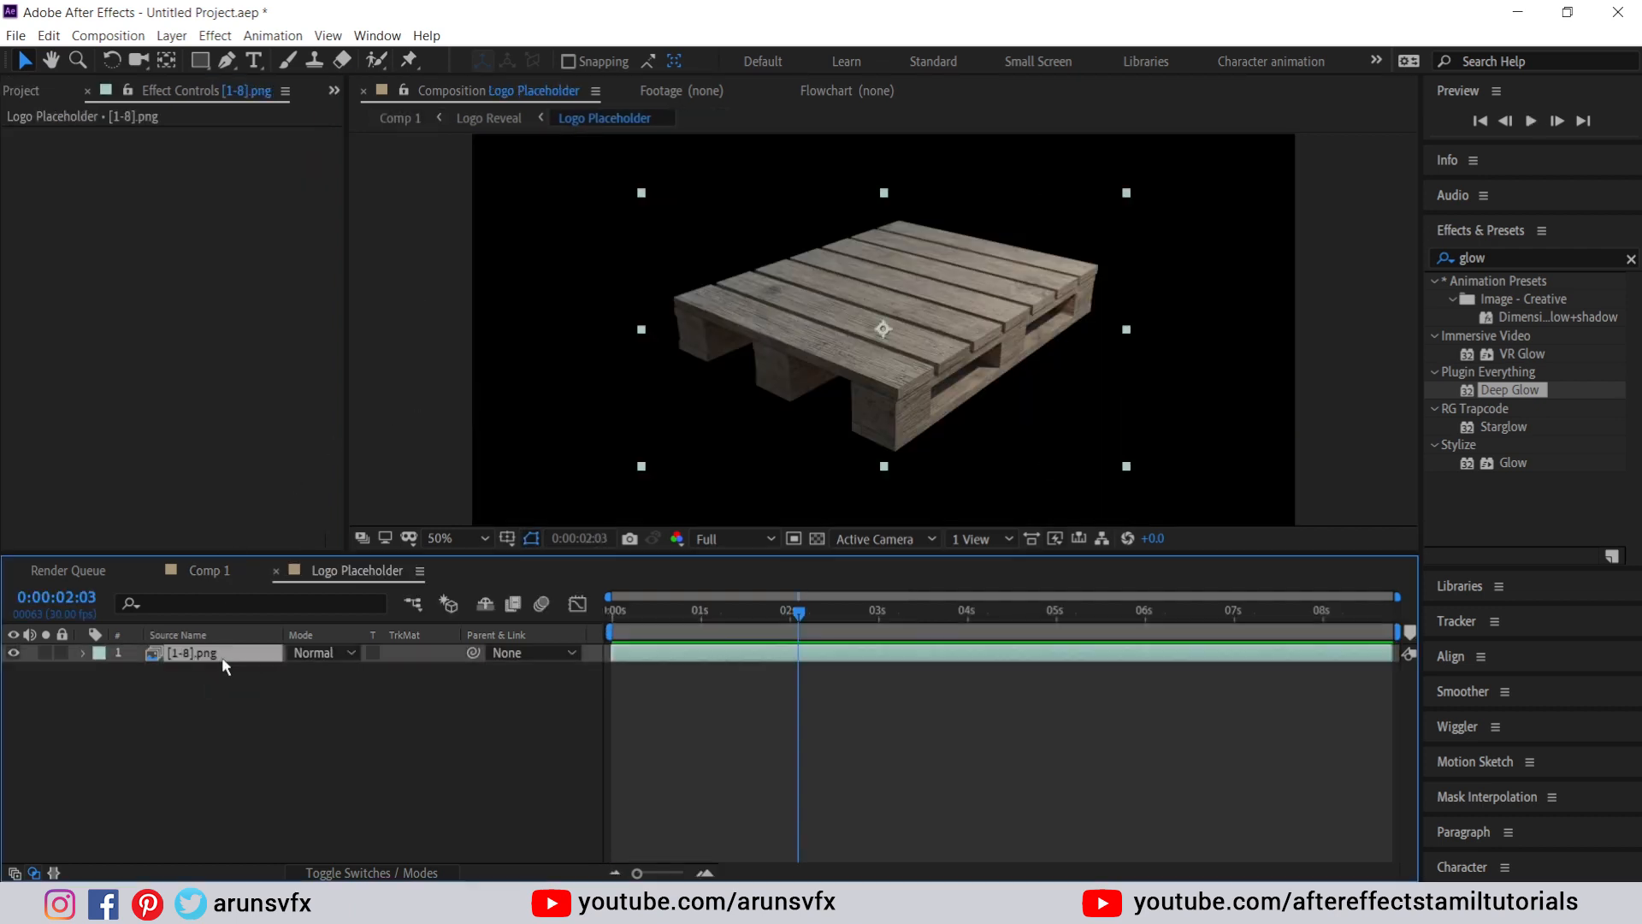